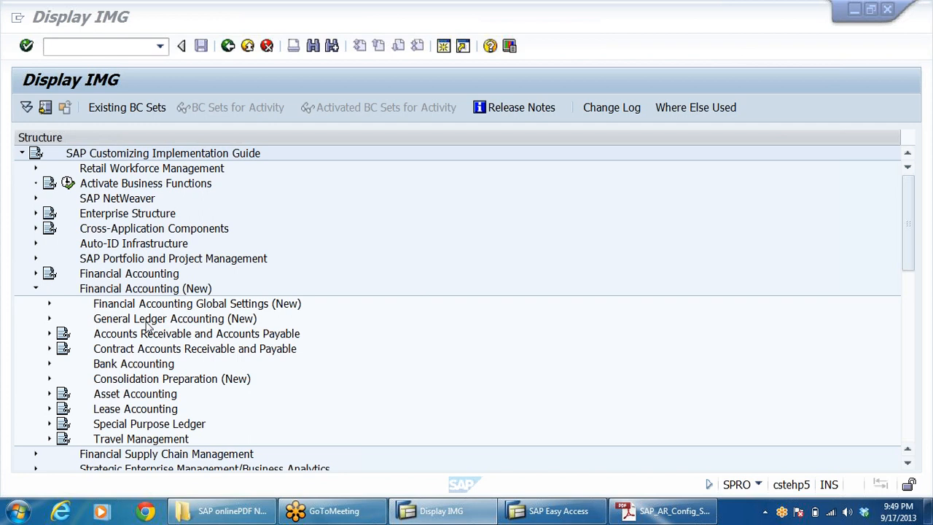
Expand Accounts Receivable and Accounts Payable under Financial Accounting (New), including its Business Transactions node.
left_click(146, 324)
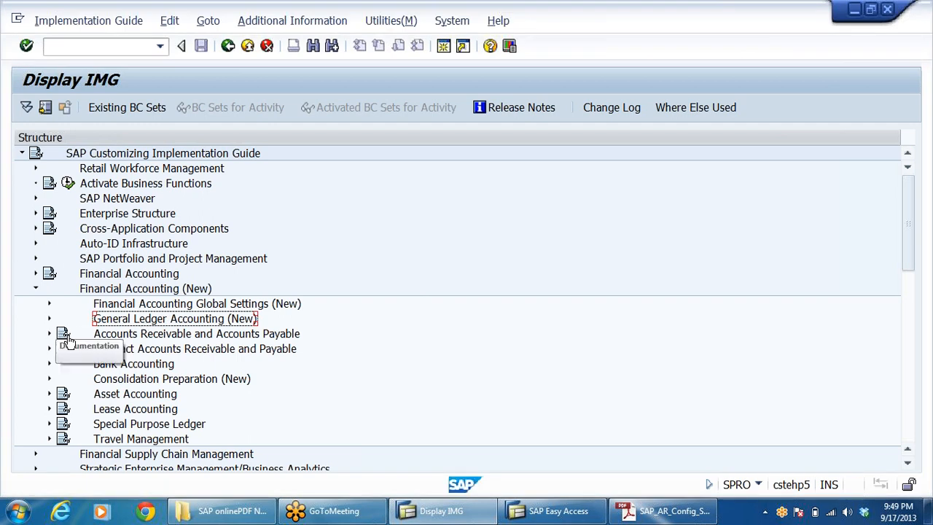
left_click(109, 336)
double_click(111, 337)
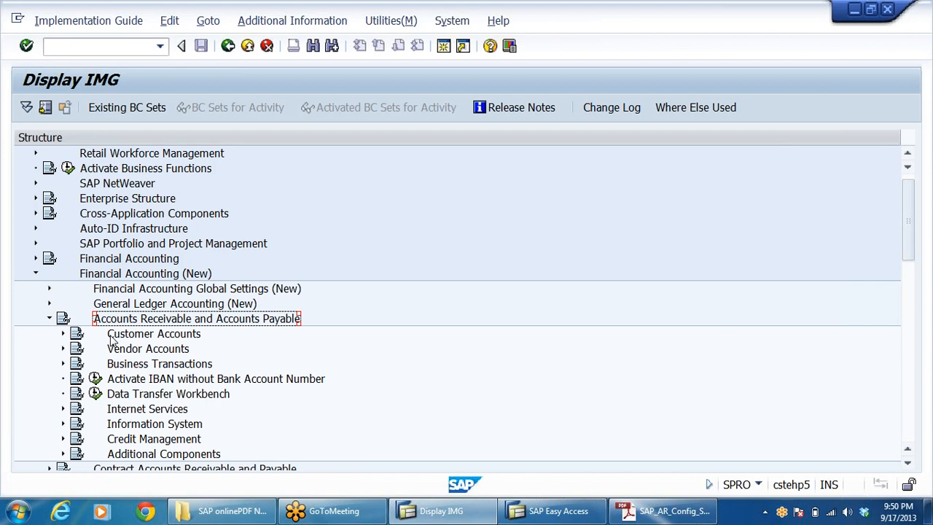
left_click(111, 341)
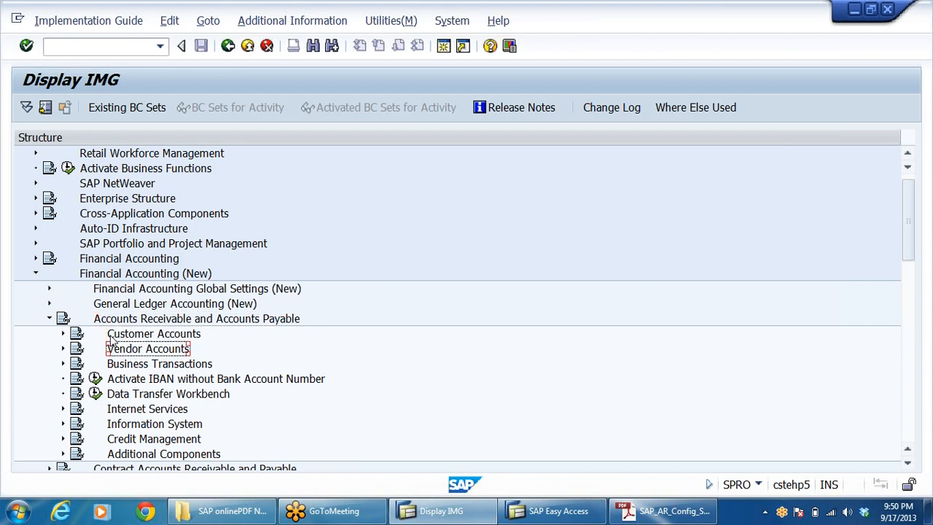
key("Down")
key("Right")
key("Down")
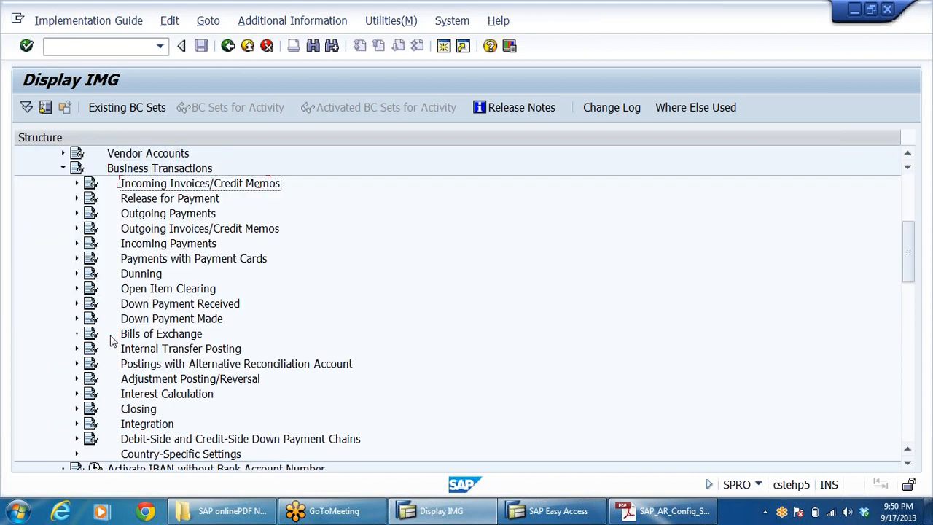
Expand the Dunning node under Business Transactions.
key("Down")
key("Down")
key("Down")
key("Down")
key("Down")
key("Down")
key("Right")
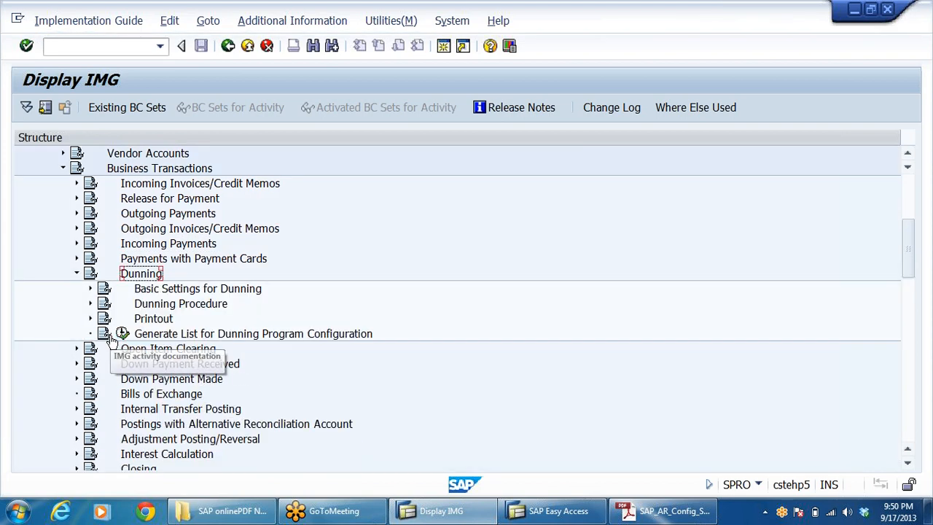
Expand Dunning Procedure under Dunning and execute the Define Dunning Procedures activity.
key("Down")
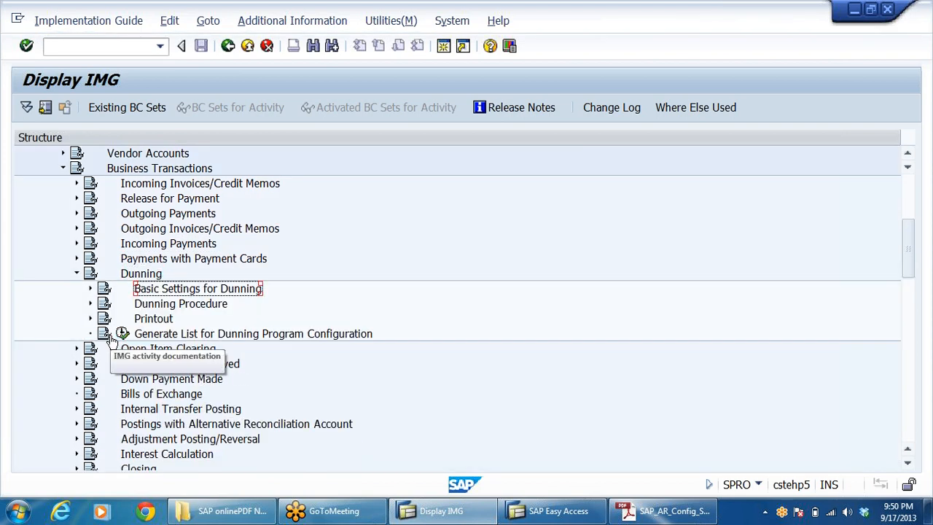
key("Down")
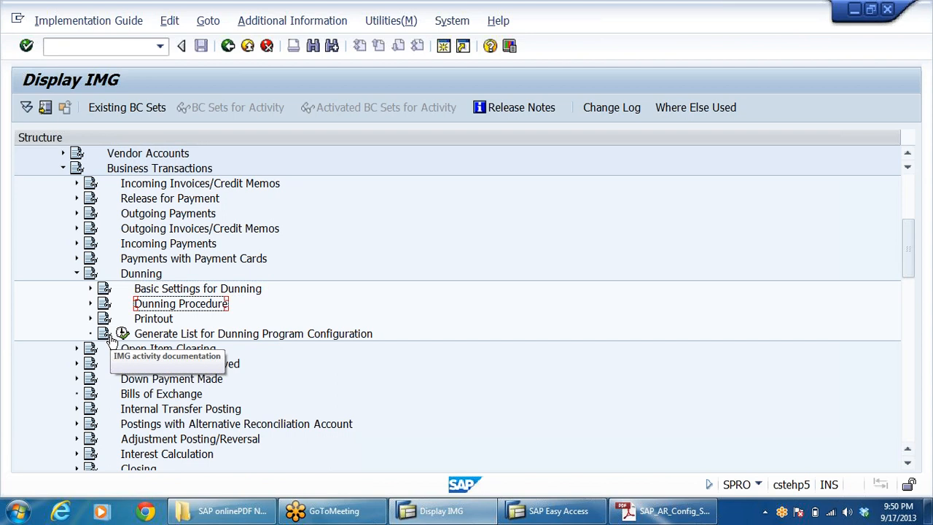
key("Right")
key("Down")
key("Down")
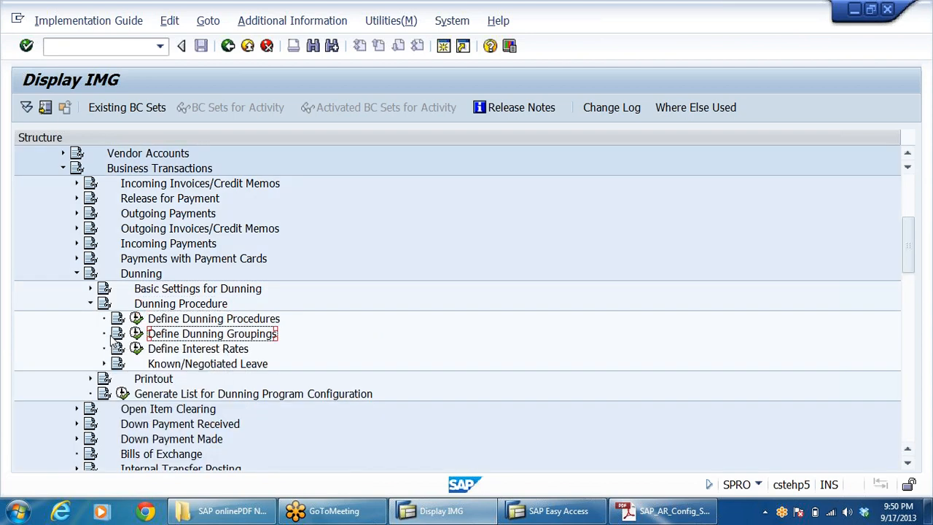
left_click(252, 323)
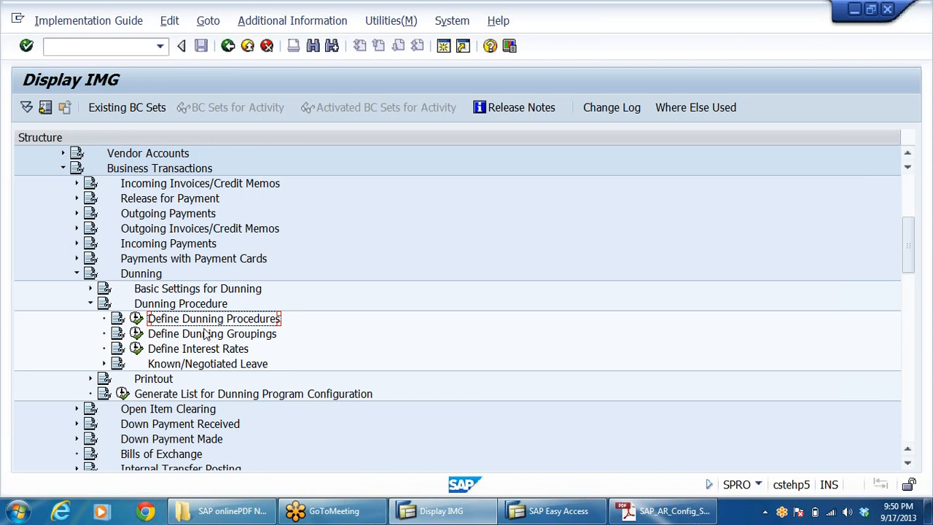
left_click(136, 320)
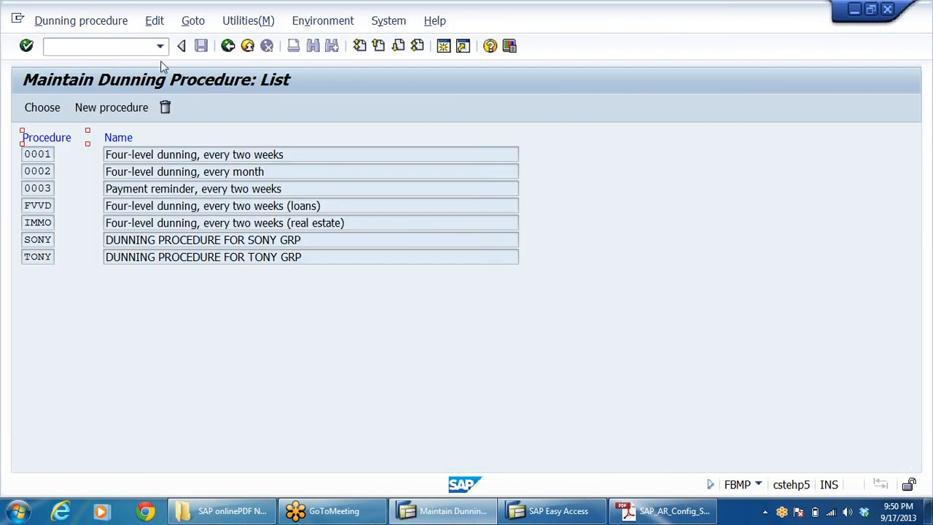
Return to the implementation guide and trace the path from Financial Accounting (New) through Business Transactions and Dunning to Dunning Procedure.
left_click(227, 46)
scroll(260, 346, "up", 5)
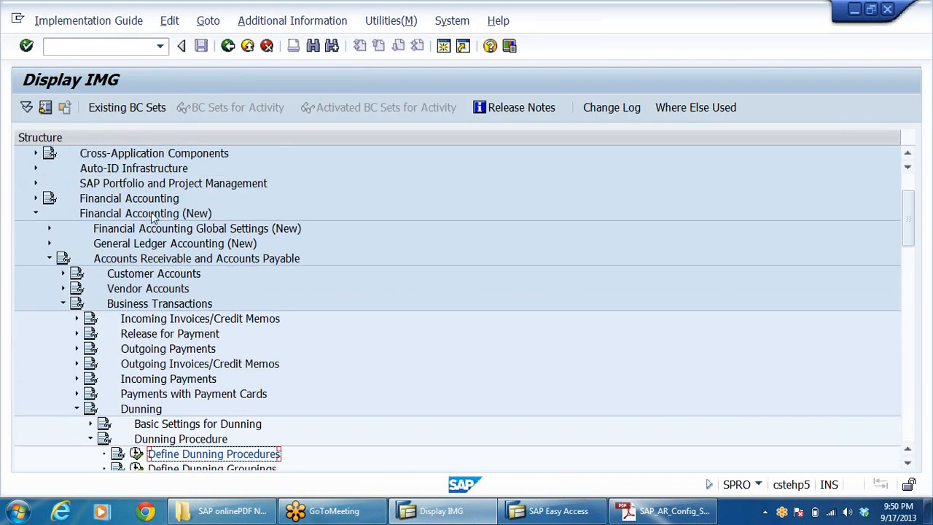
left_click(155, 213)
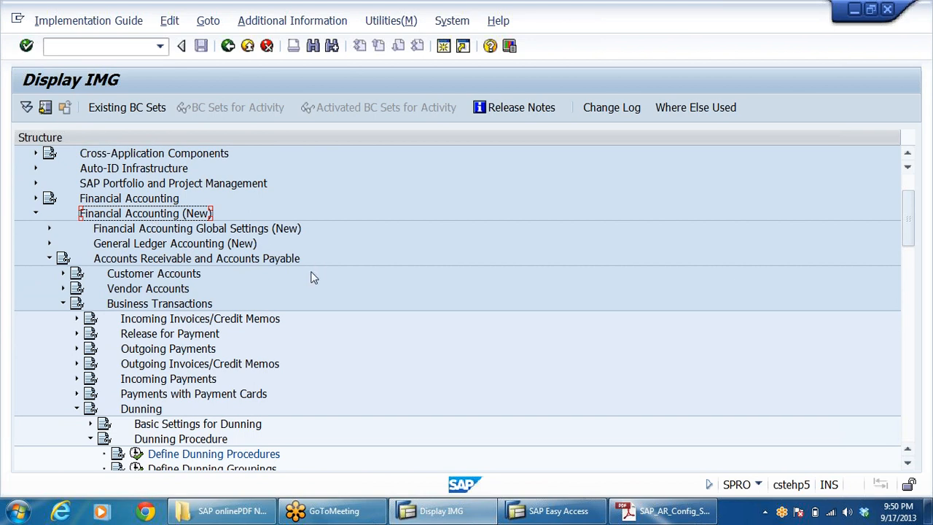
left_click(227, 264)
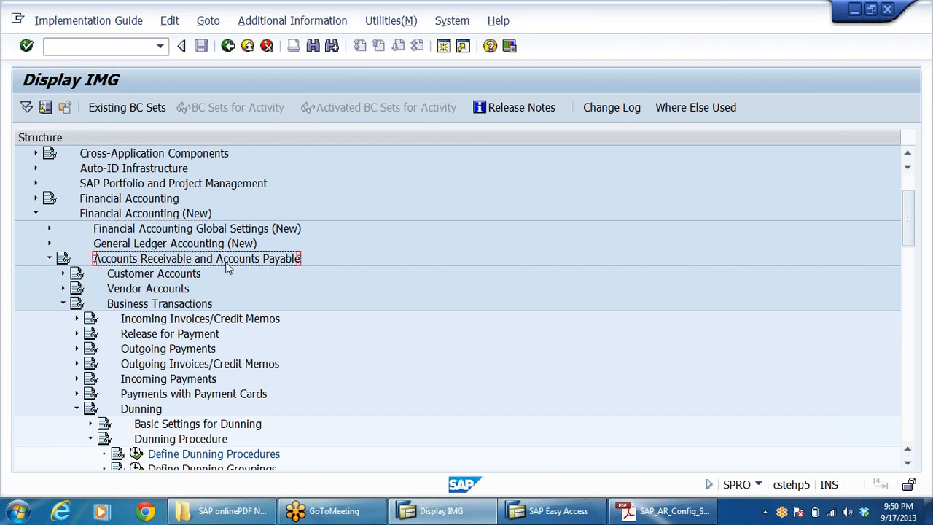
left_click(178, 309)
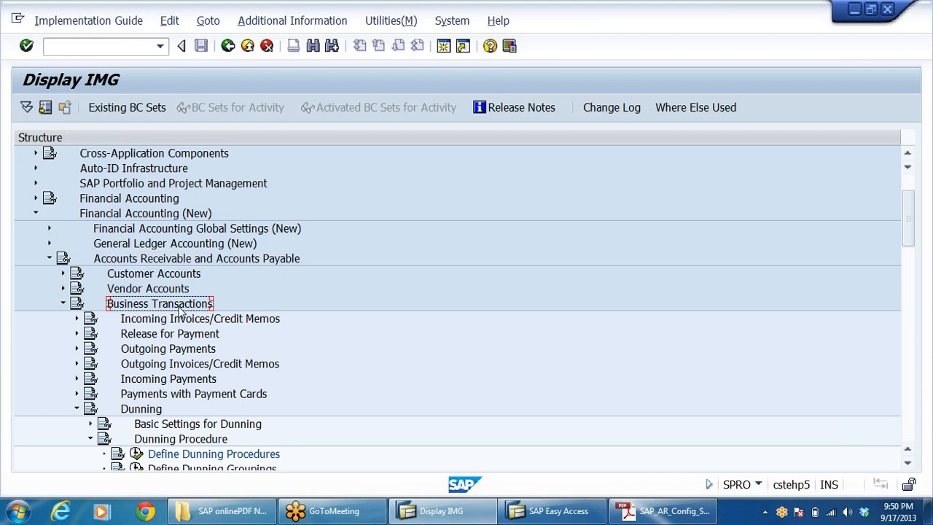
left_click(149, 409)
scroll(325, 405, "down", 2)
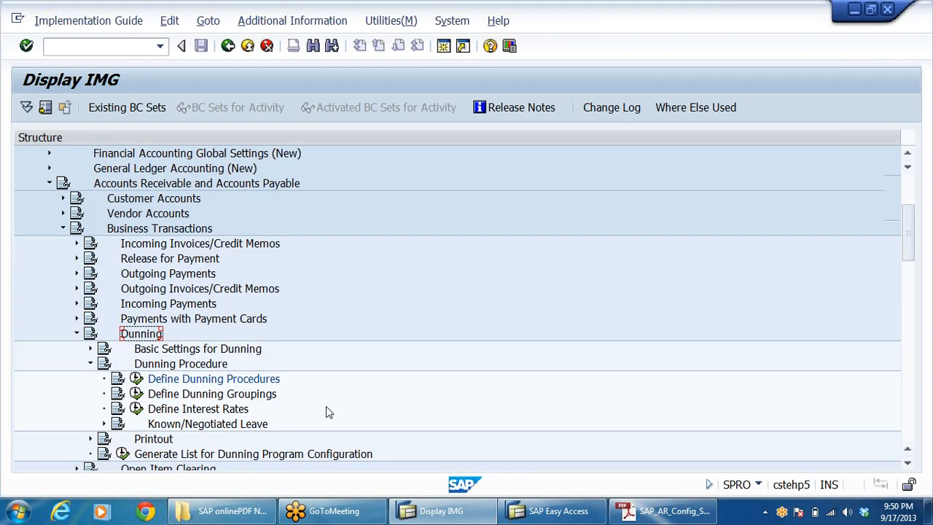
scroll(325, 413, "down", 1)
left_click(172, 322)
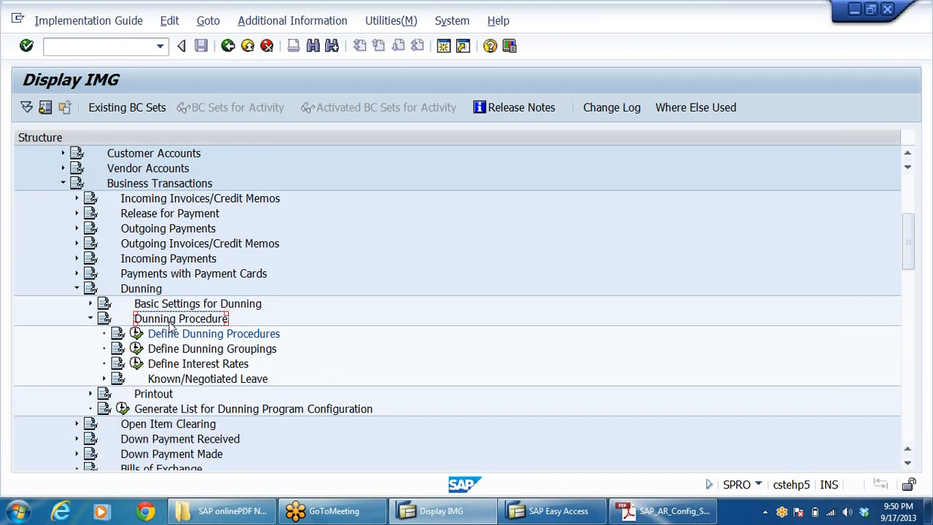
Execute Define Dunning Procedures again and start a new dunning procedure.
left_click(205, 337)
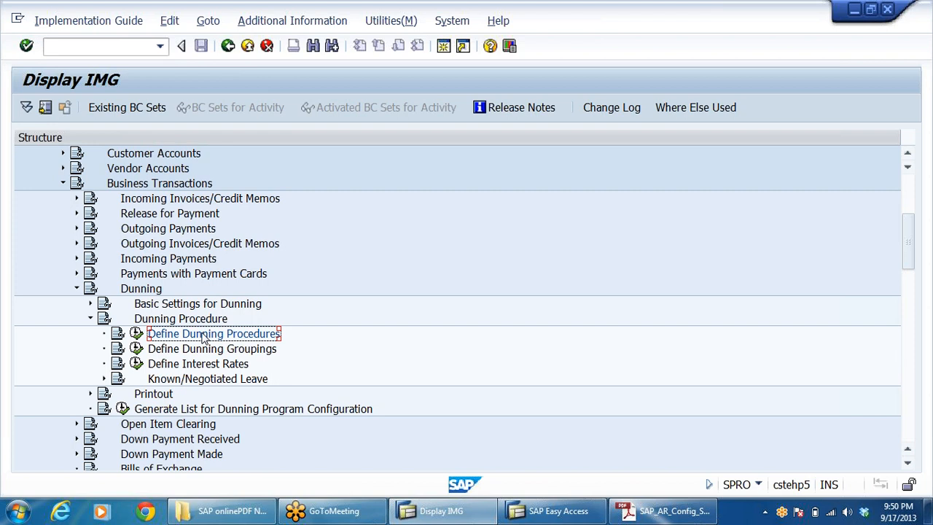
left_click(137, 333)
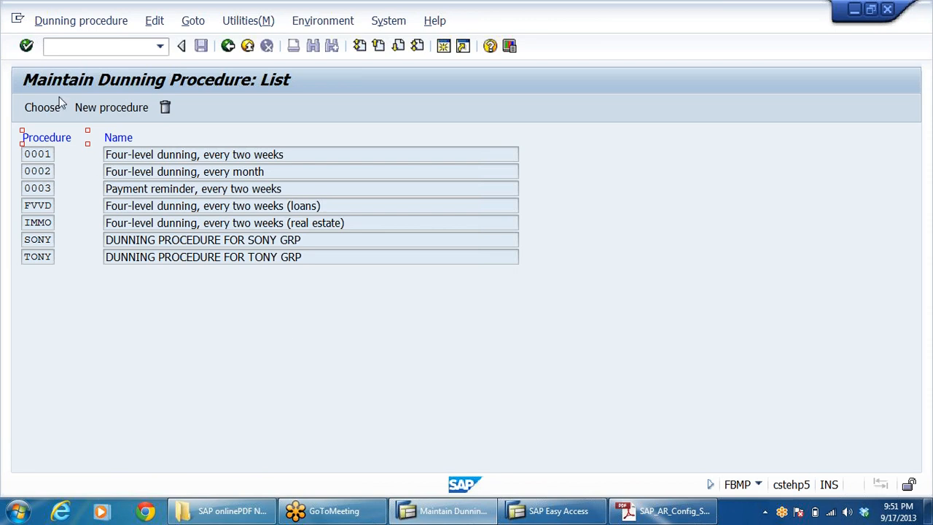
left_click(109, 110)
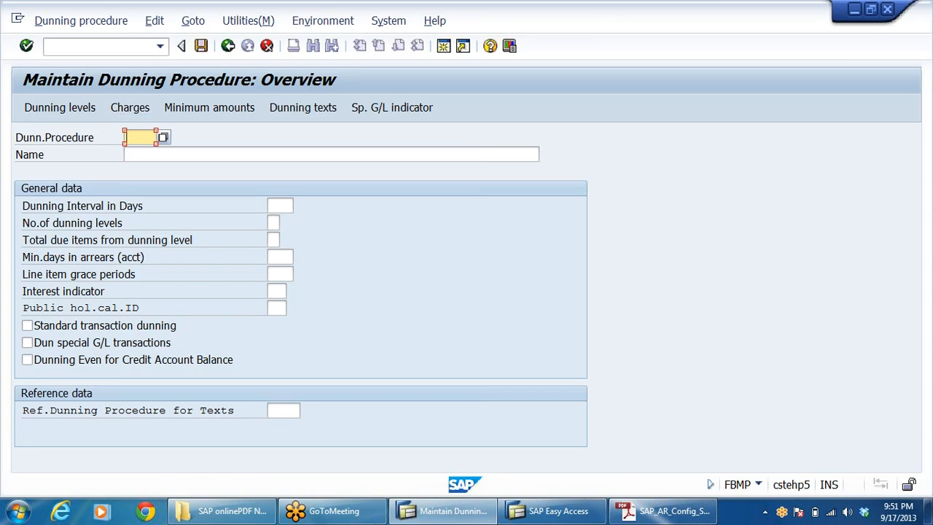
Name the new procedure DUNNING PROCEDURE FOR DRL GRP and give it the procedure key DRL.
left_click(219, 155)
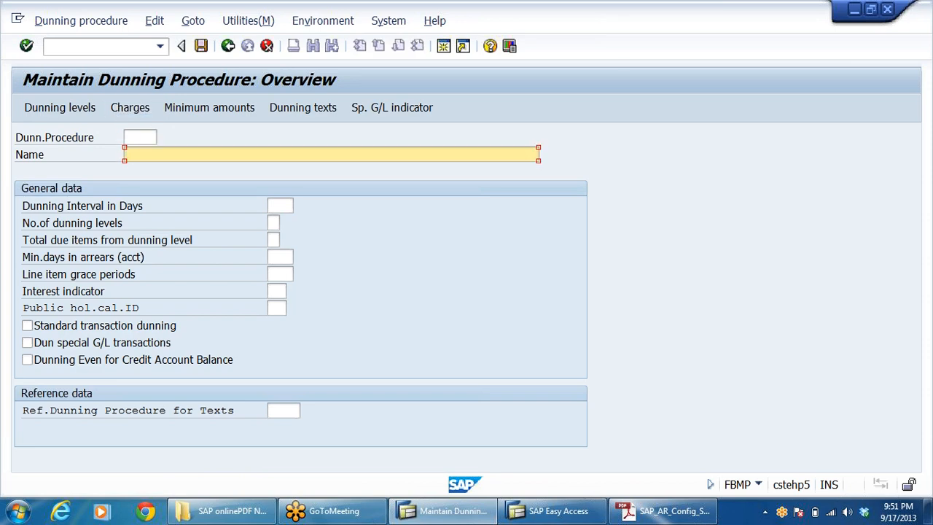
type("d")
key("BackSpace")
type("d")
key("BackSpace")
key("Caps_Lock")
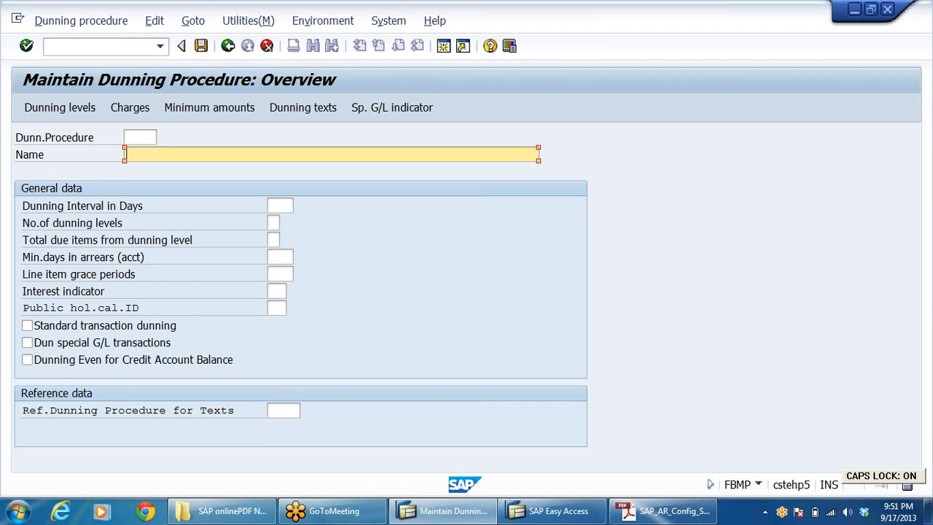
type("D")
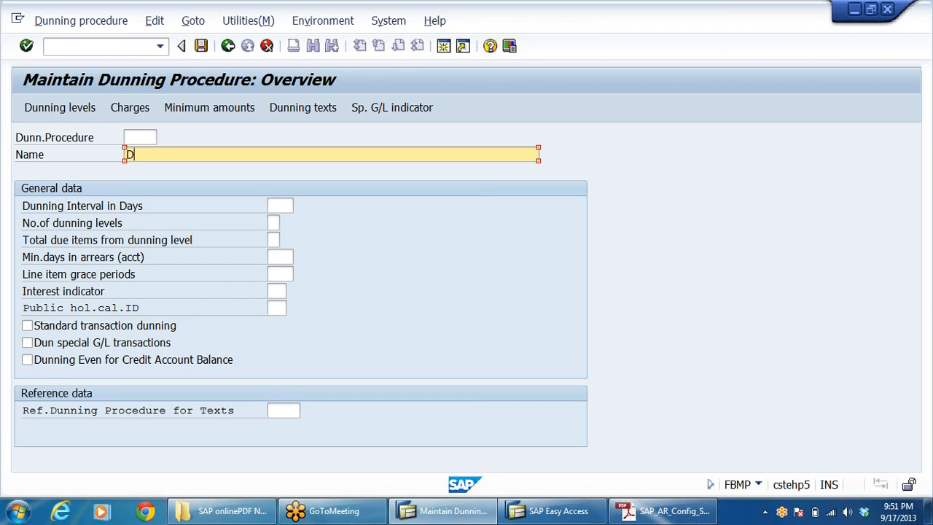
type("UNNING PROC")
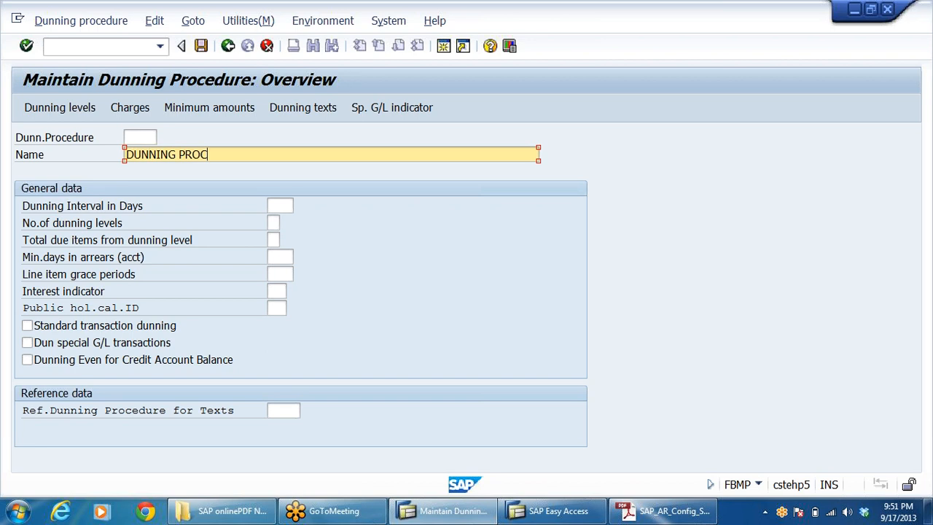
type("EDURE FOR DRL GRP")
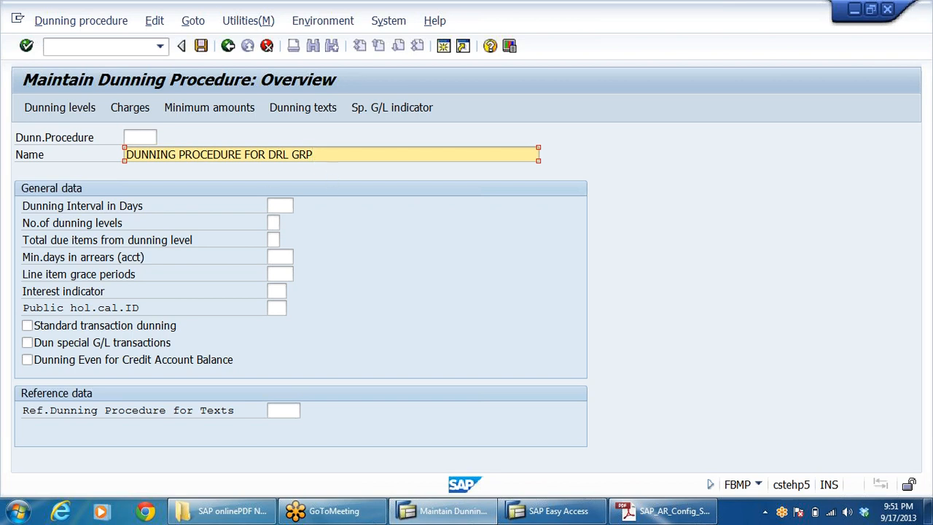
left_click(64, 140)
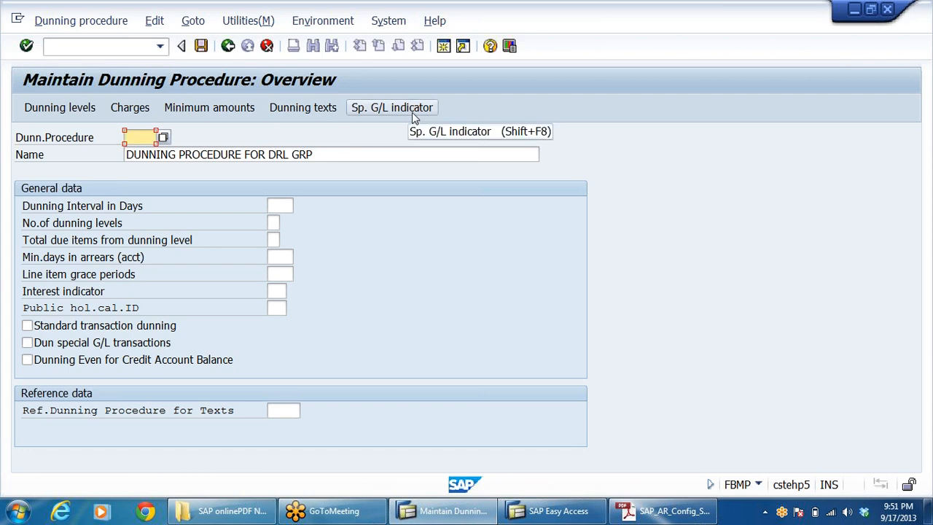
type("DRL")
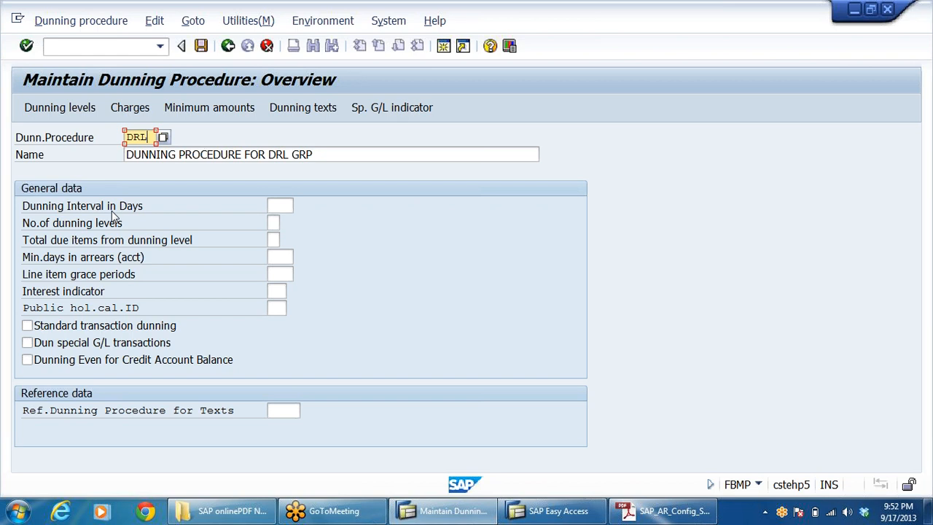
Set the dunning interval to 10 days, the number of dunning levels to 4 and the line item grace period to 3.
left_click(281, 206)
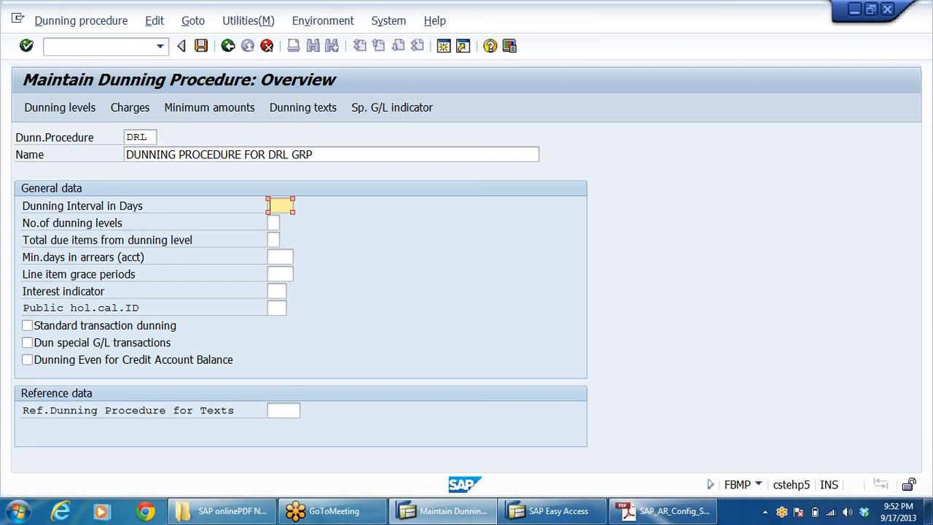
type("10")
left_click(271, 222)
type("4")
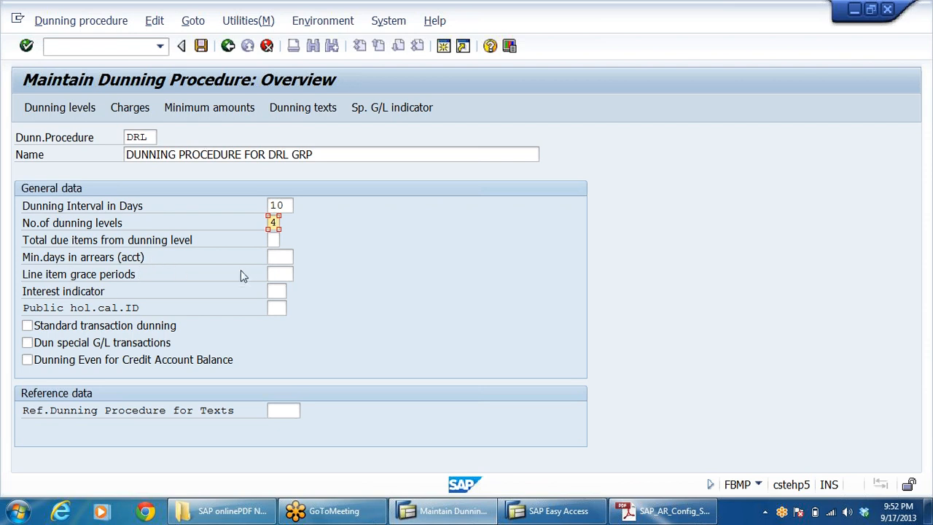
left_click(281, 274)
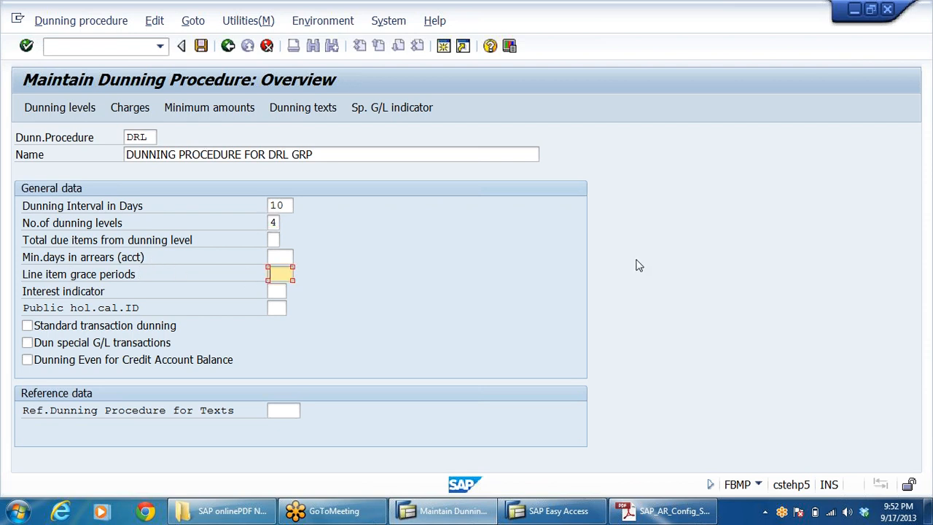
type("3")
Enable standard transaction dunning in the general data of the procedure.
left_click_drag(278, 274, 171, 284)
left_click_drag(163, 284, 21, 298)
left_click_drag(267, 284, 286, 298)
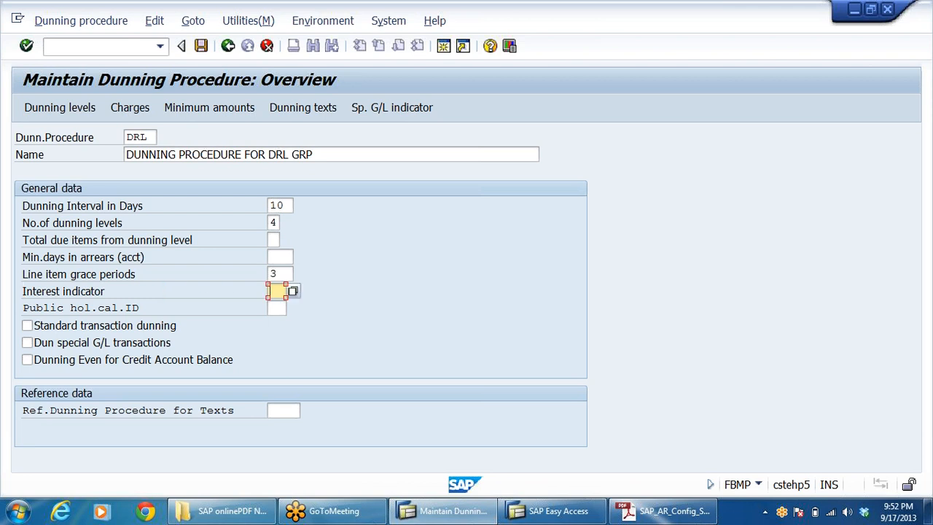
left_click(125, 329)
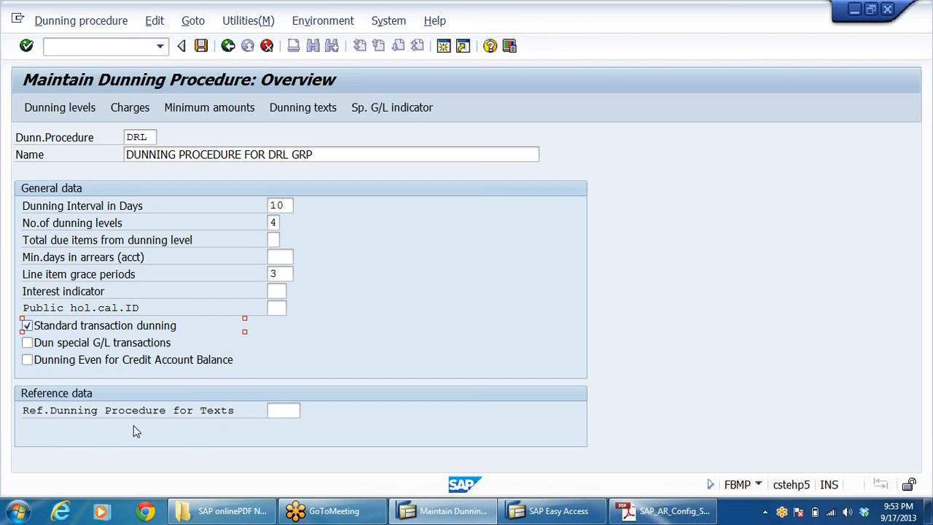
Check the available reference procedures, then enter DRL as the reference dunning procedure for texts.
key("Tab")
key("Tab")
key("Tab")
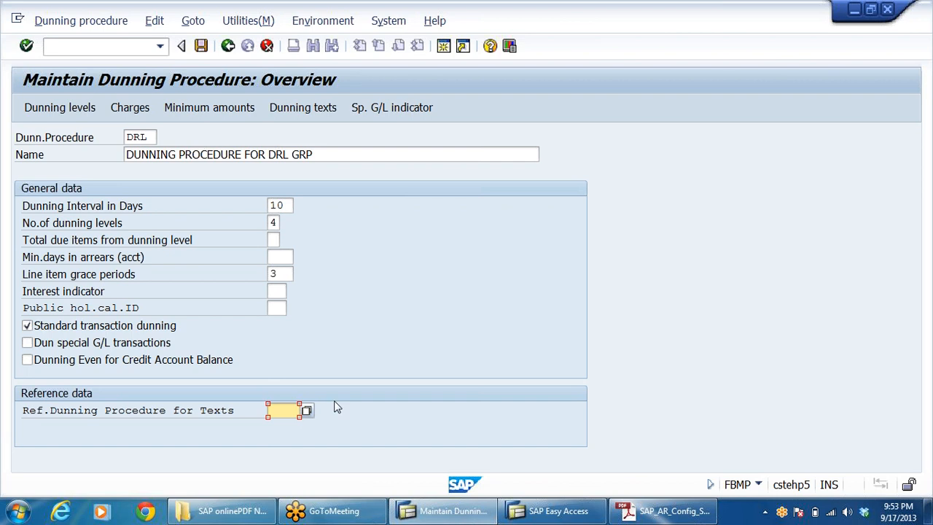
key("F4")
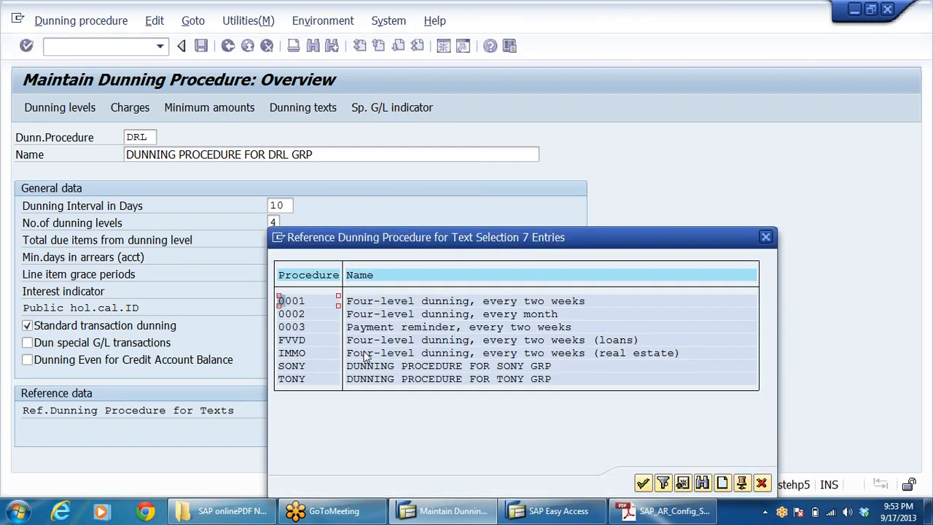
left_click(306, 305)
left_click(762, 484)
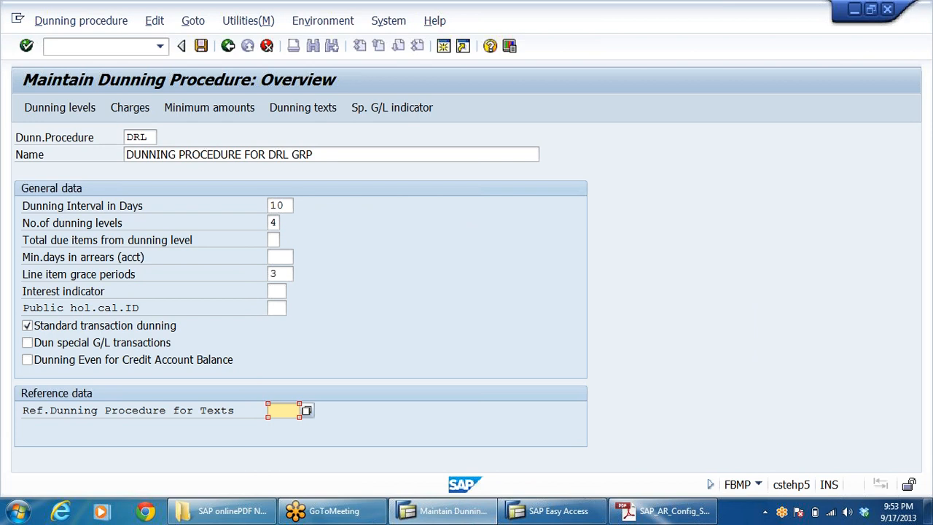
type("DRL")
key("Up")
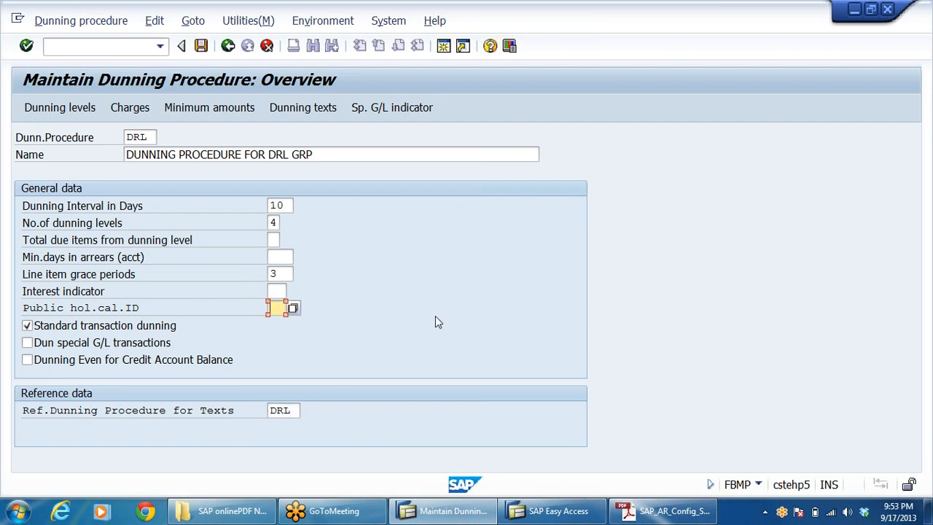
Save the DRL dunning procedure and accept the warnings about its reference procedure and missing dunning levels.
left_click(201, 45)
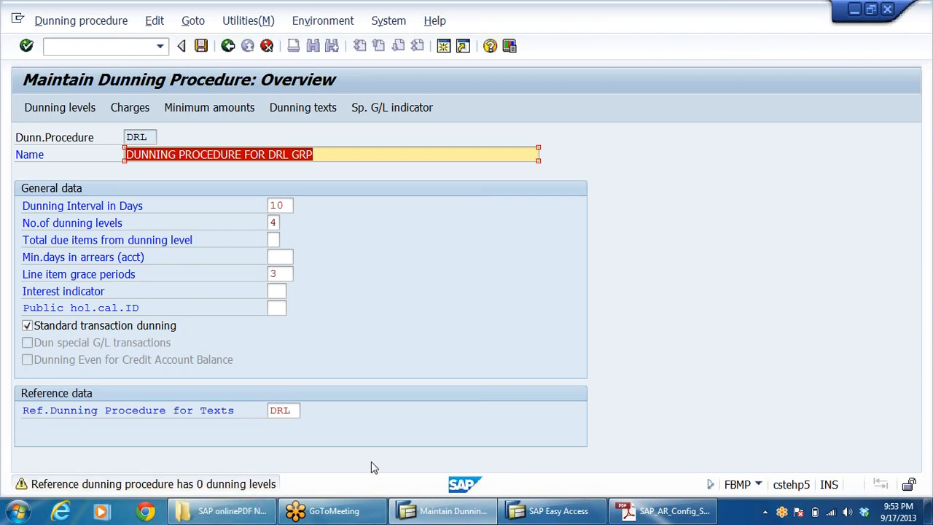
key("Return")
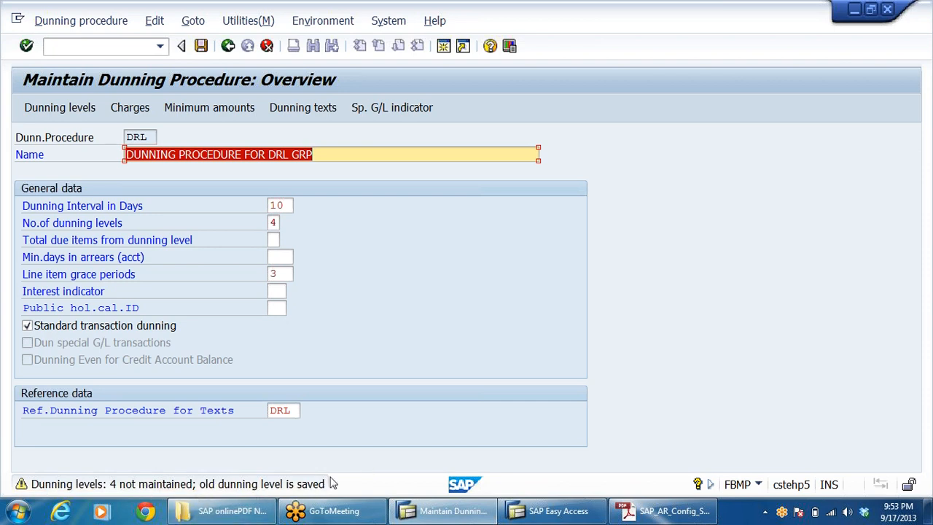
left_click(369, 299)
key("Return")
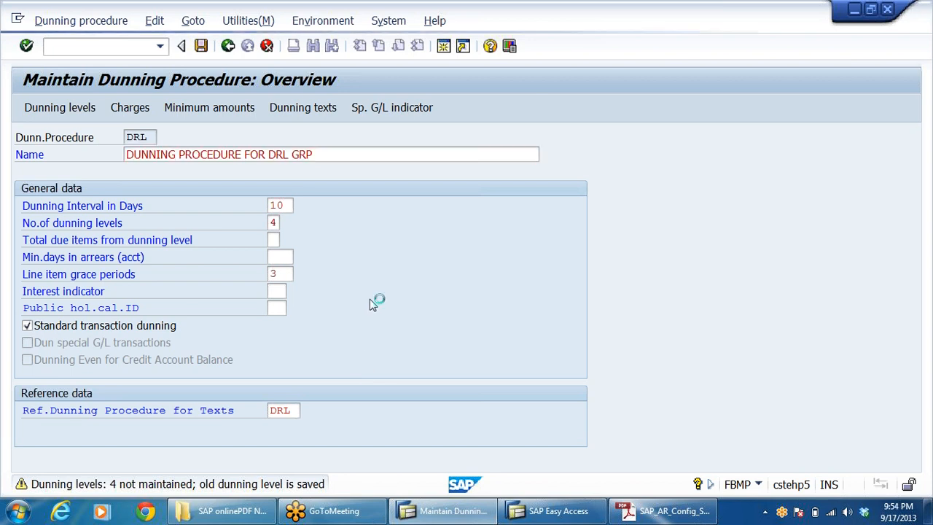
key("Return")
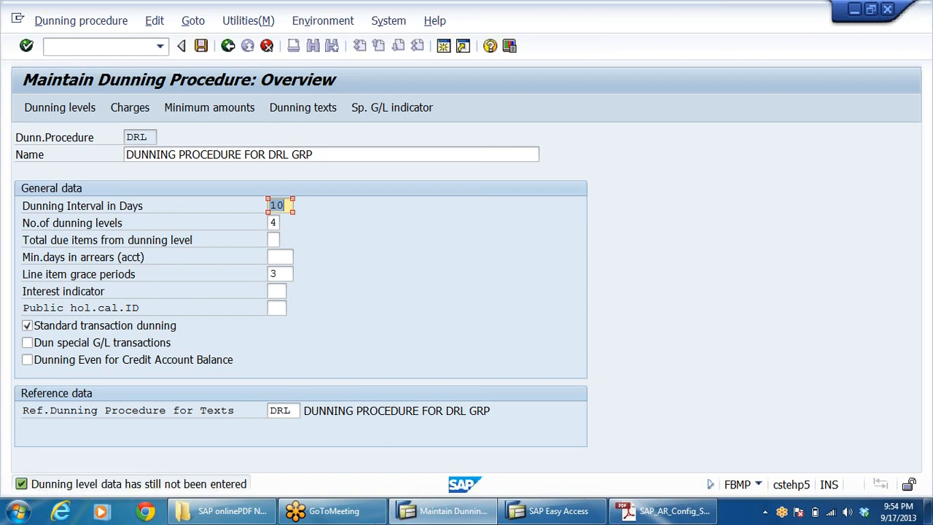
Add company code DRLB to the dunning company code data, enabling dunning by dunning area and separate notice per dunning level.
left_click(304, 106)
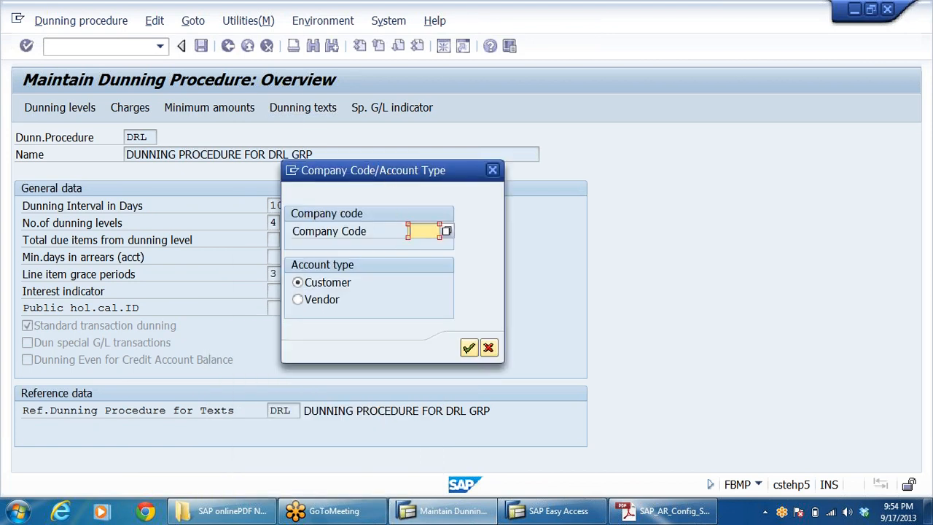
type("DRLB")
left_click(468, 347)
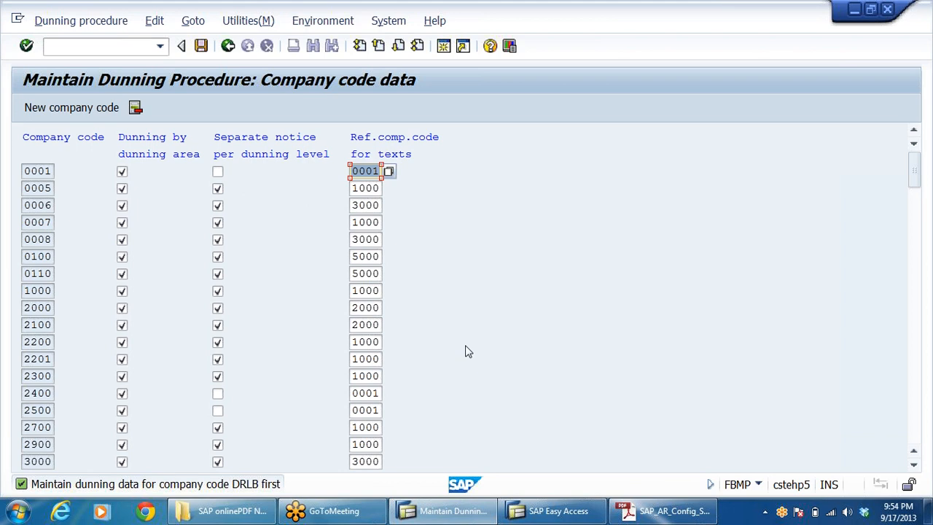
left_click(51, 109)
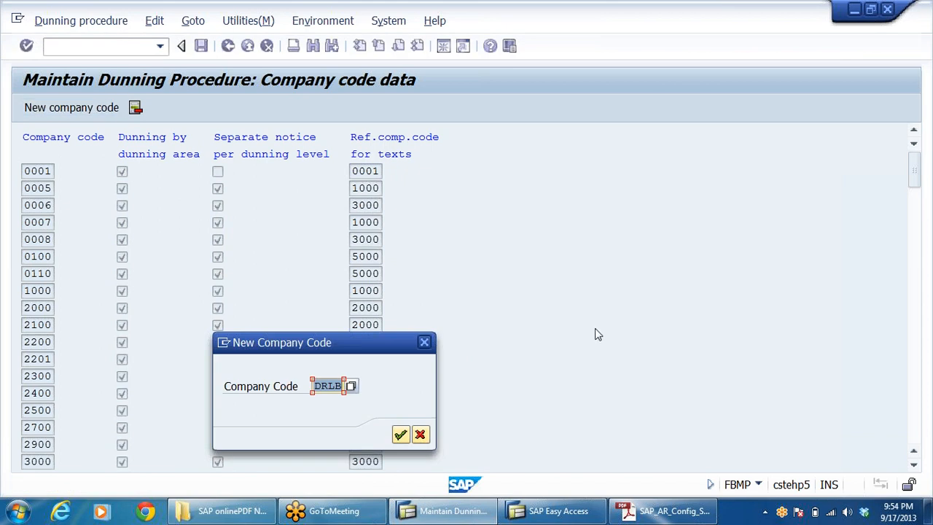
key("Return")
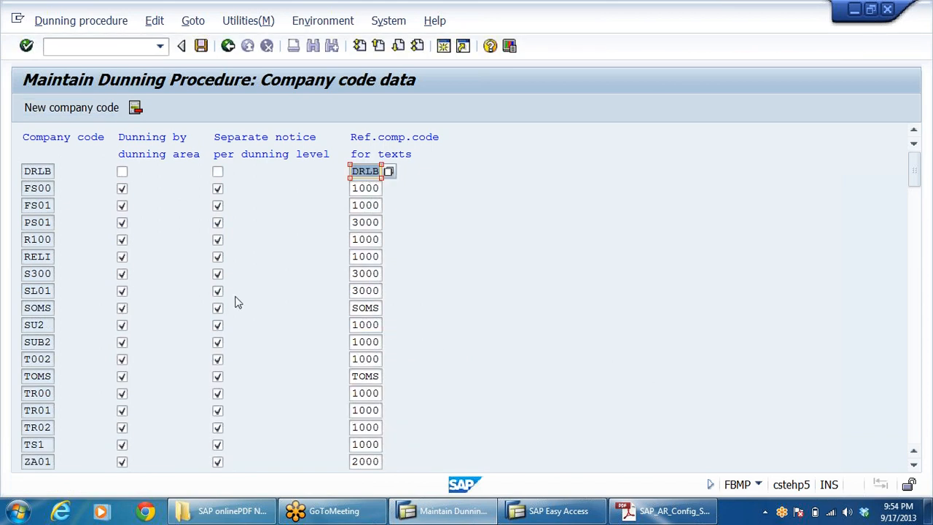
left_click(122, 172)
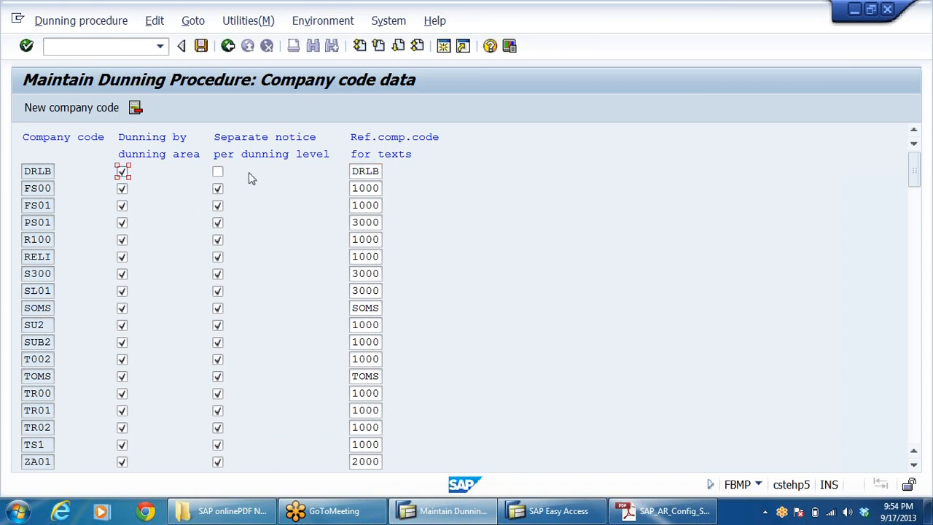
left_click(218, 172)
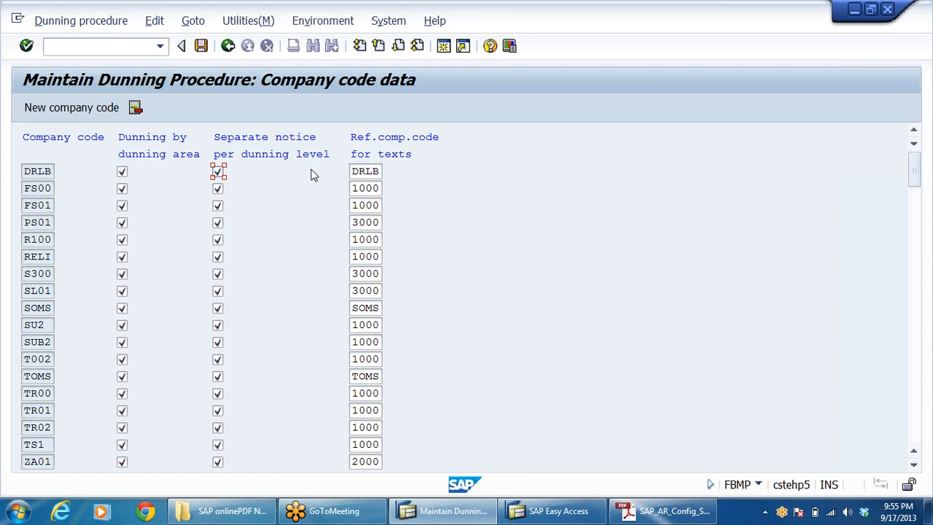
Save the company code data in the customizing request AR SETTINGS FOR DRL GRP.
left_click(201, 46)
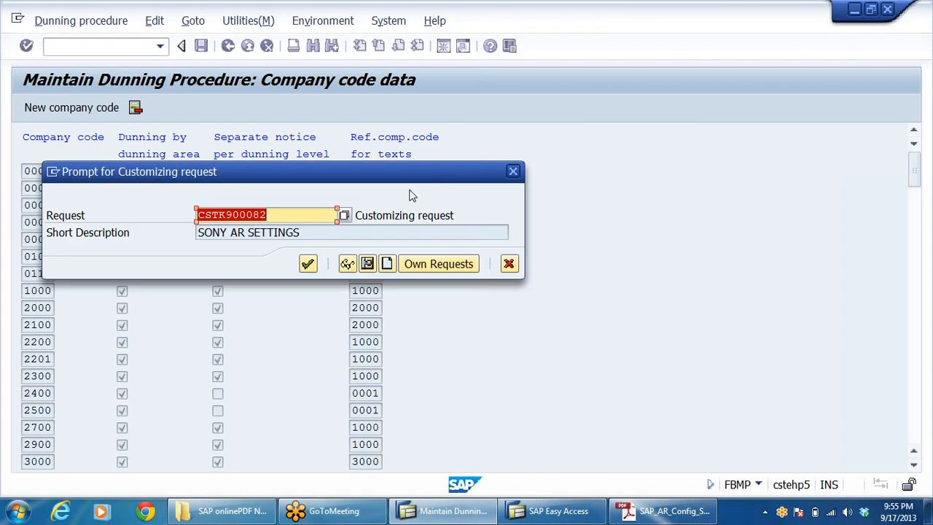
left_click(345, 216)
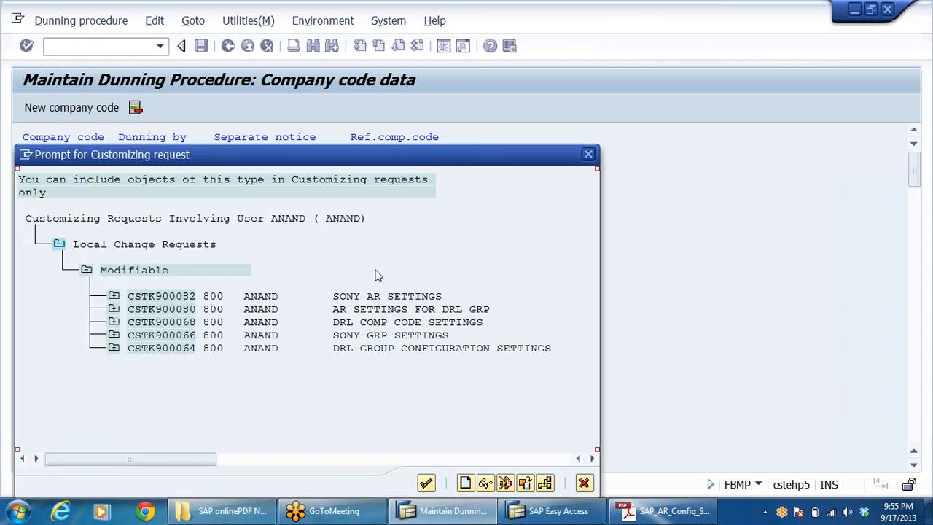
left_click(375, 349)
left_click(385, 309)
double_click(386, 311)
left_click(309, 263)
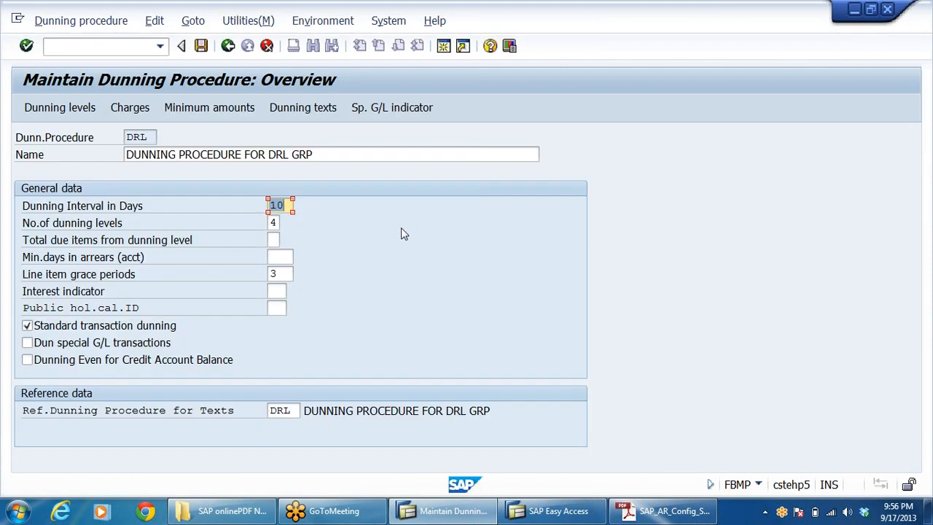
Open the dunning texts for customer accounts of company code DRLB and enter dunning levels 1 to 4 in separate rows.
left_click(292, 107)
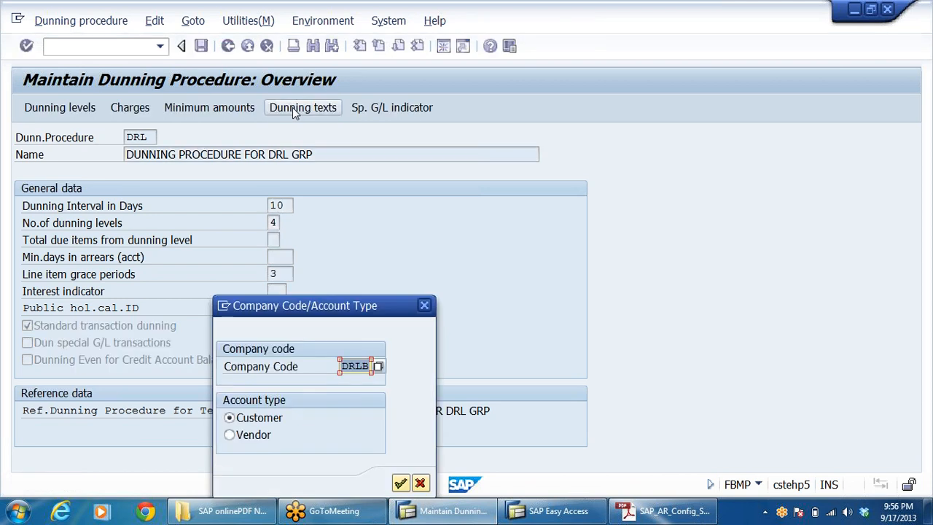
left_click(401, 484)
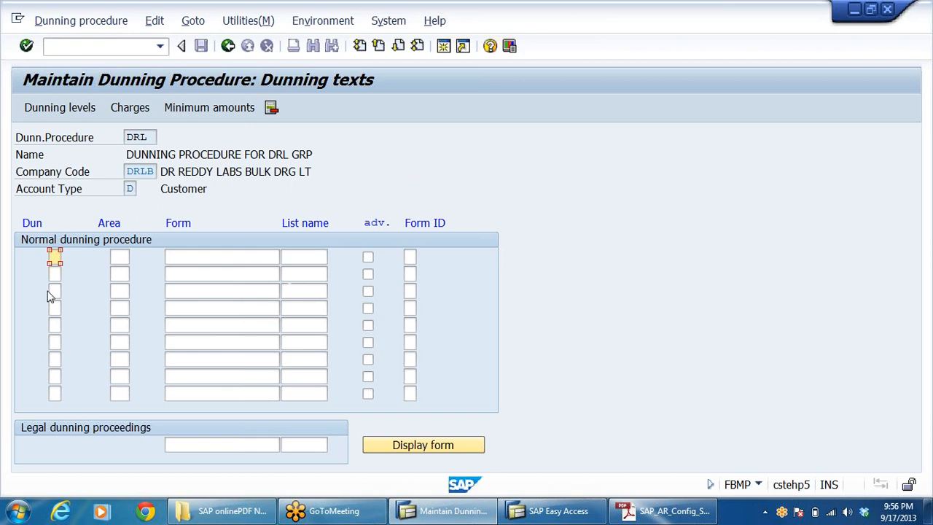
type("1")
left_click(54, 273)
type("2")
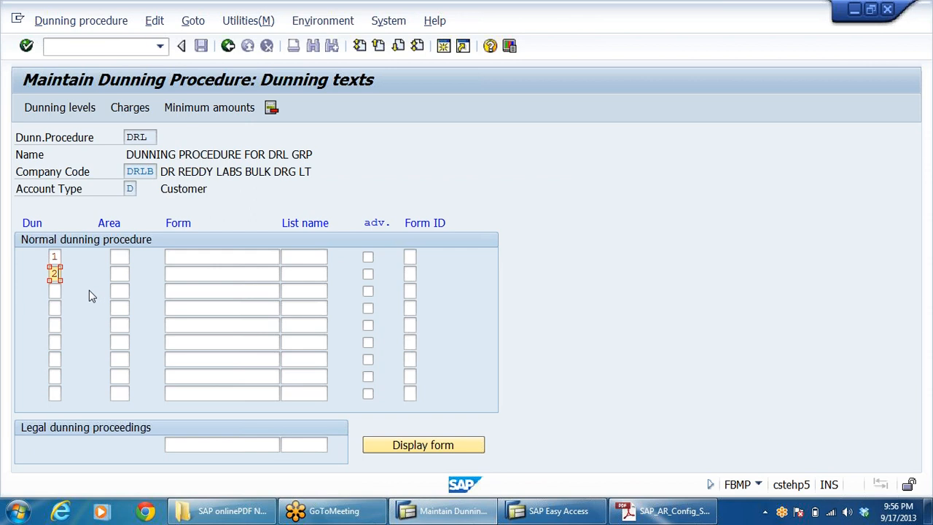
key("Down")
type("3")
left_click(55, 308)
type("4")
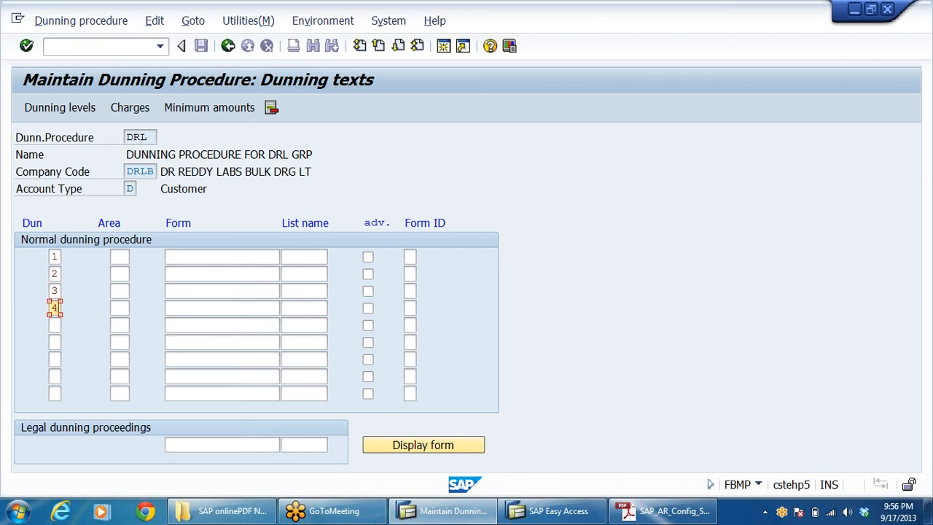
Assign form F150_DUNN_01 to dunning levels 1 and 2, and form F150_DUNN_02 to levels 3 and 4.
left_click(175, 257)
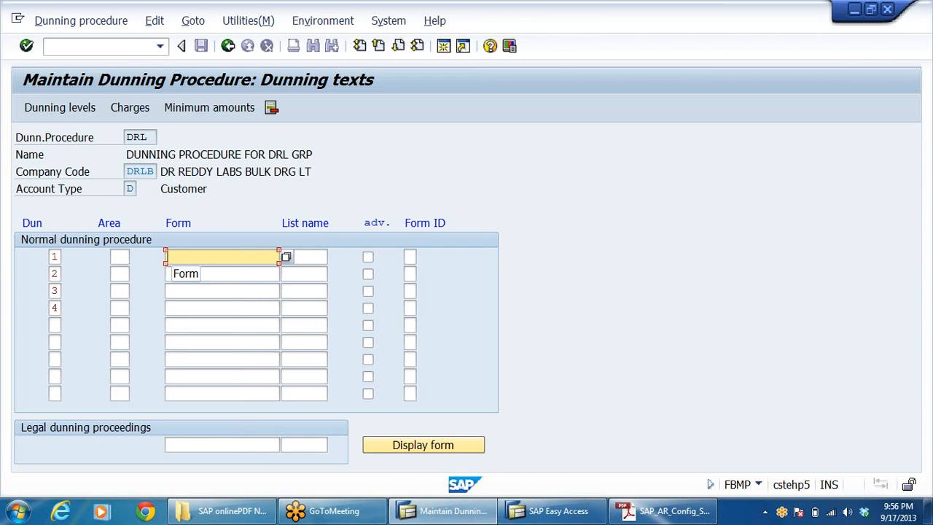
left_click(169, 257)
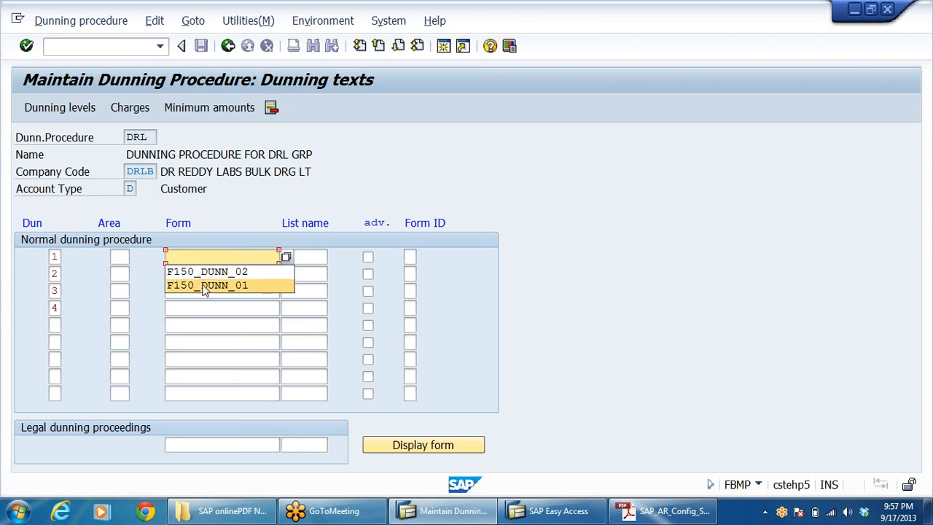
left_click(206, 286)
left_click(172, 273)
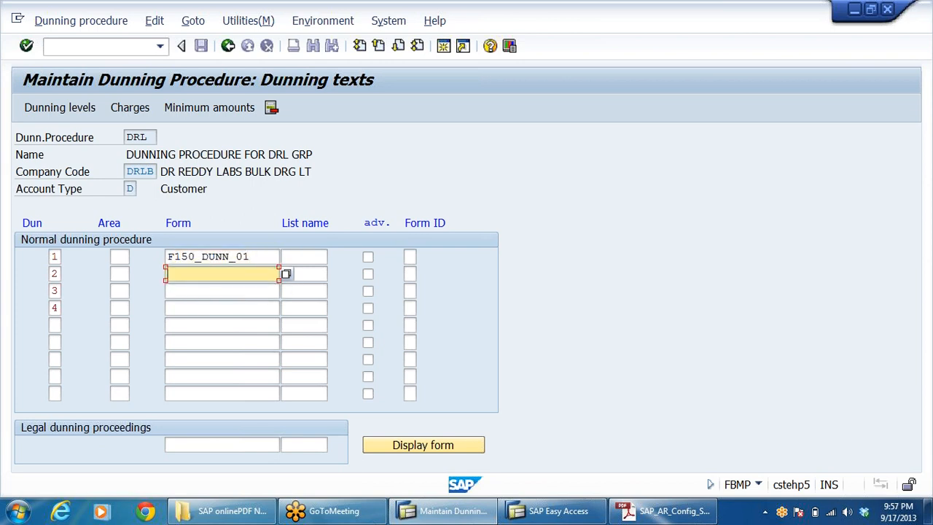
key("Down")
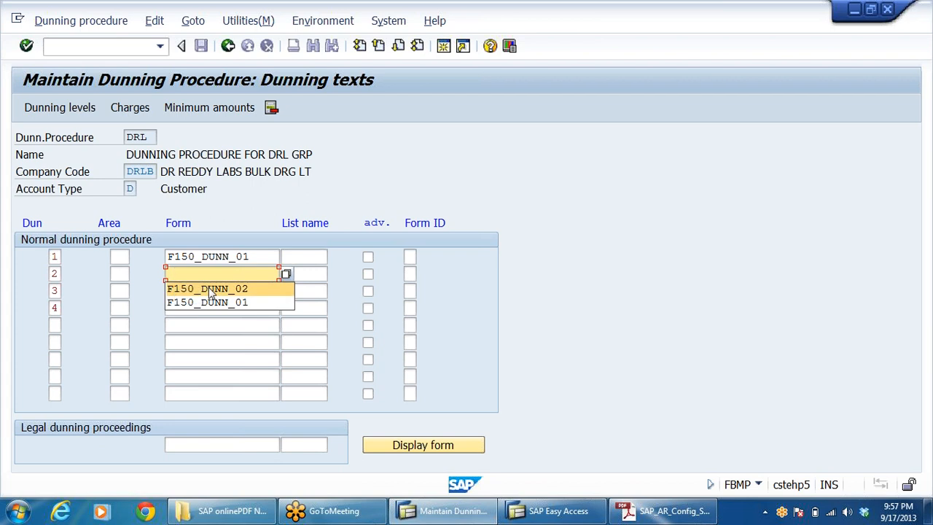
key("Down")
key("Return")
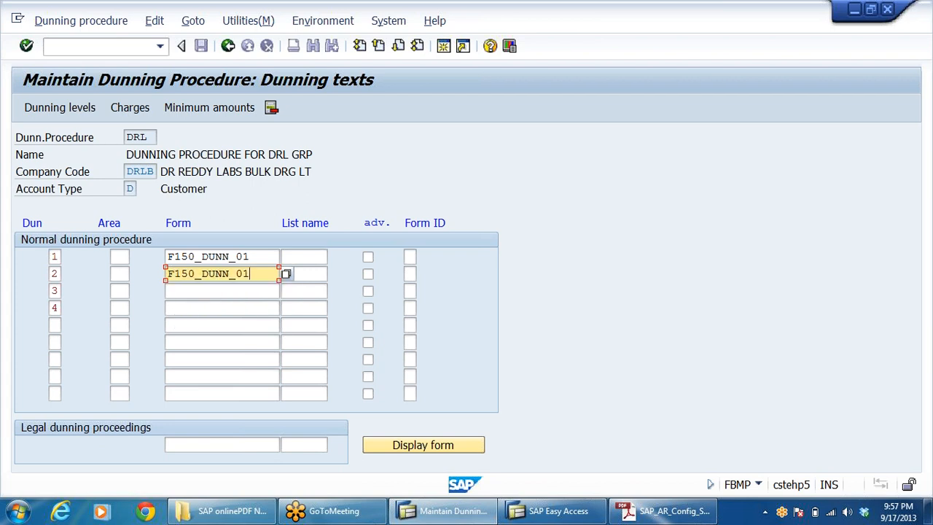
key("Down")
left_click(217, 307)
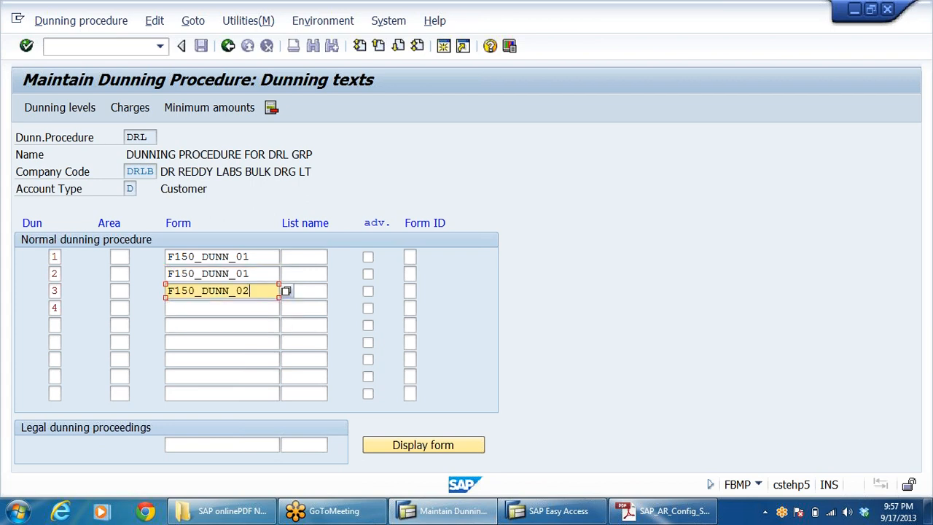
key("Down")
left_click(215, 326)
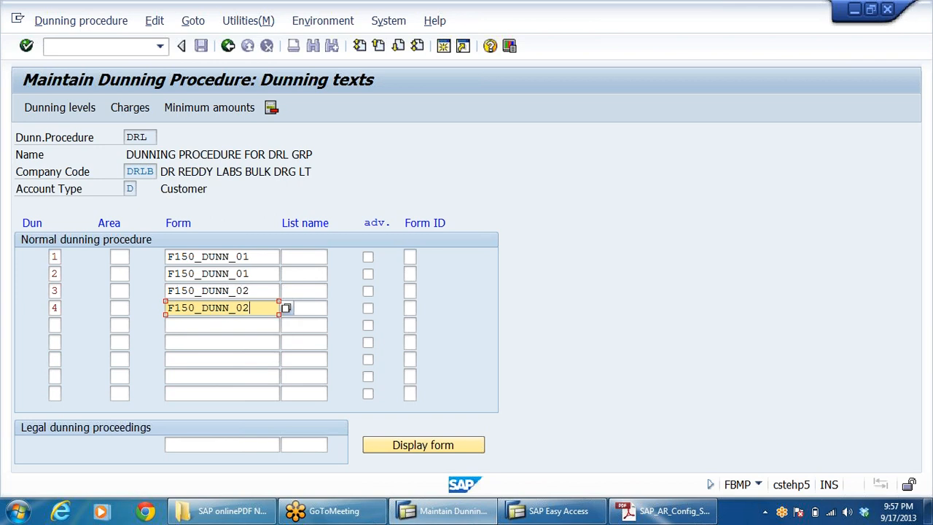
left_click(211, 274)
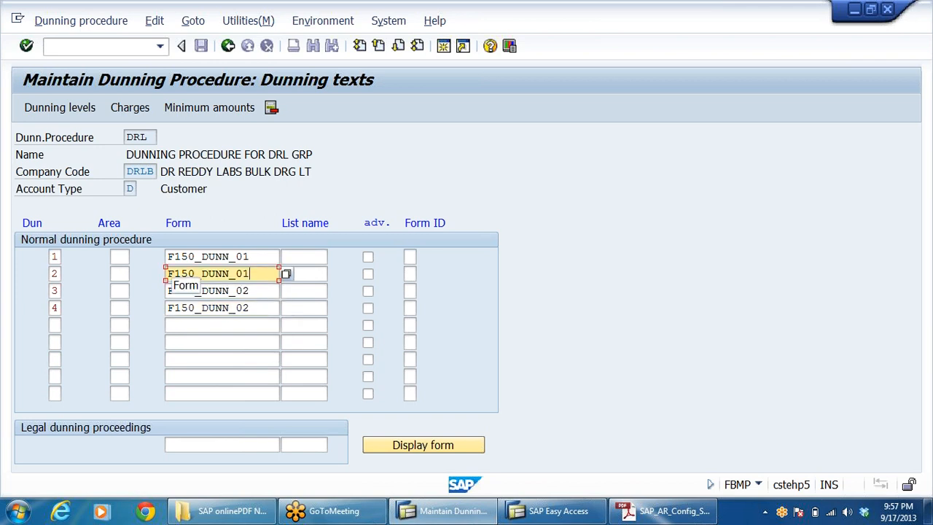
key("Down")
key("Down")
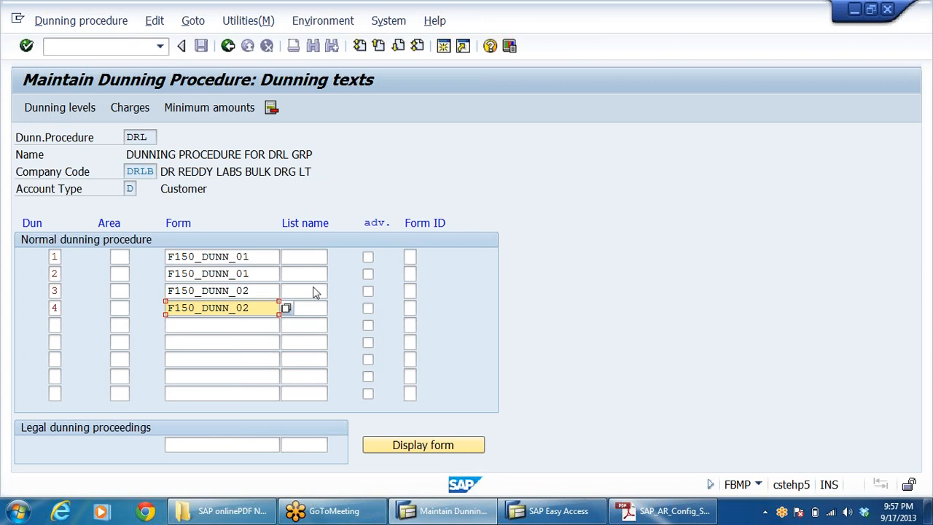
From the level 1 form's selection tree, print-preview the last Dunning Form on output device LP01 and examine its letter texts.
left_click(250, 257)
left_click(285, 258)
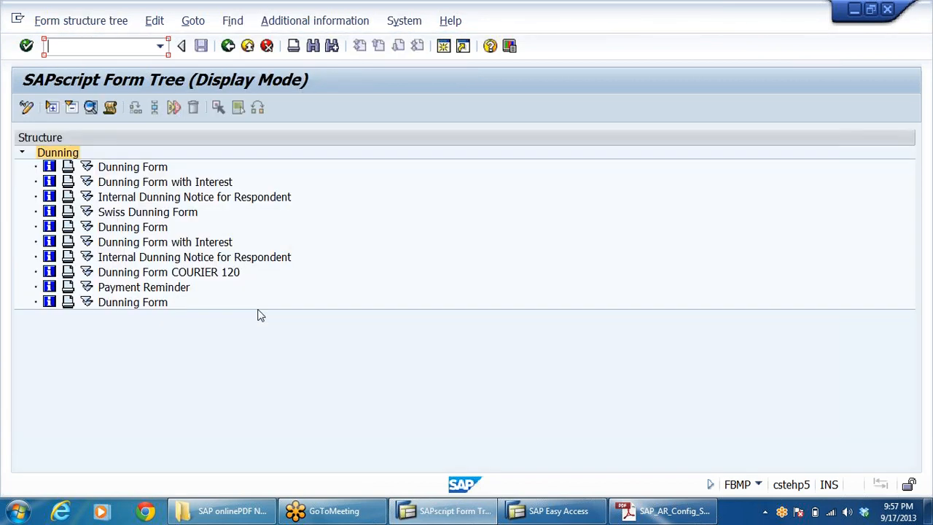
double_click(70, 305)
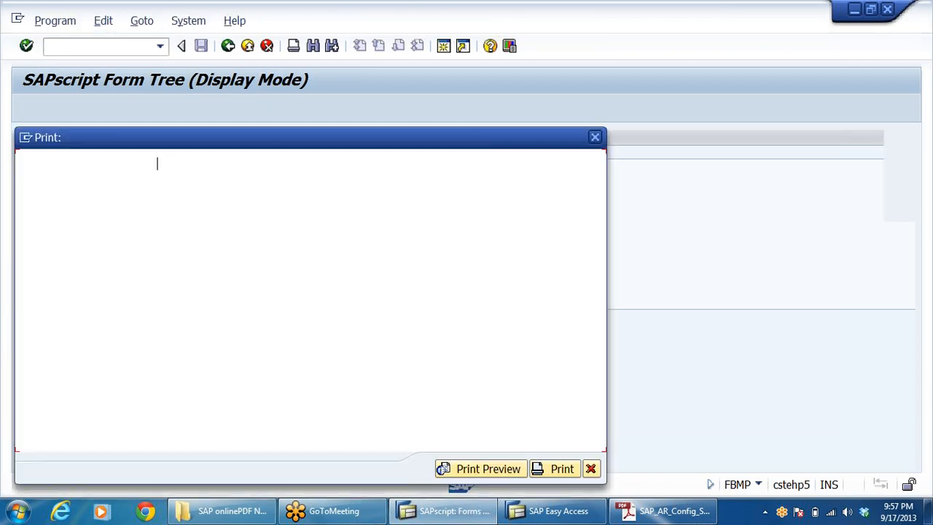
key("Down")
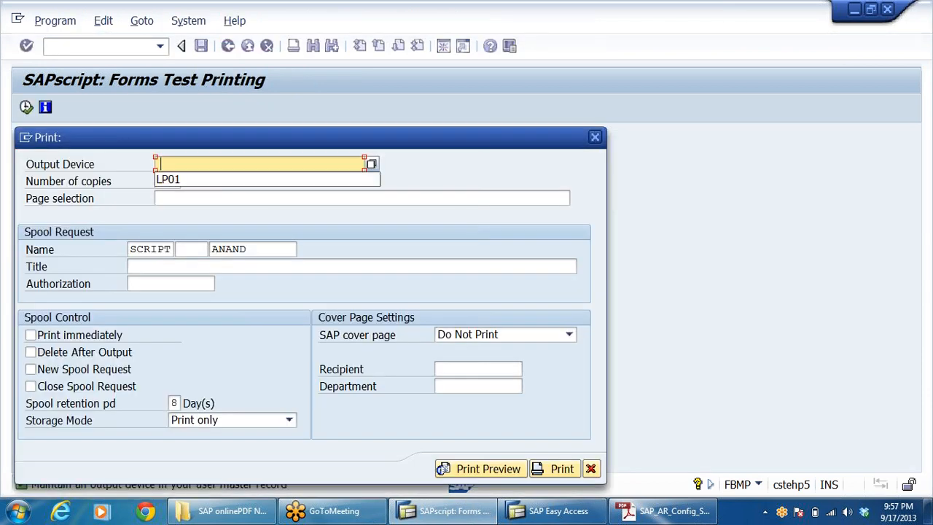
left_click(188, 183)
left_click(470, 468)
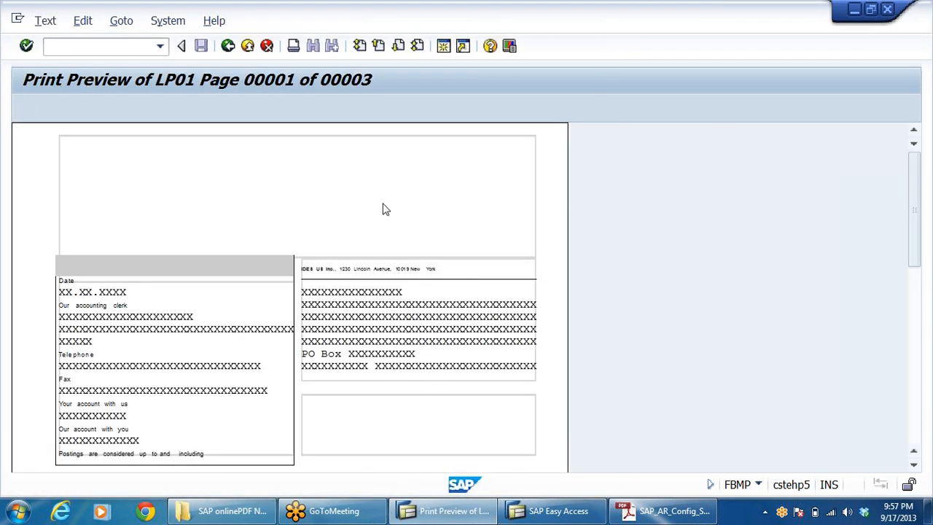
scroll(366, 246, "down", 1)
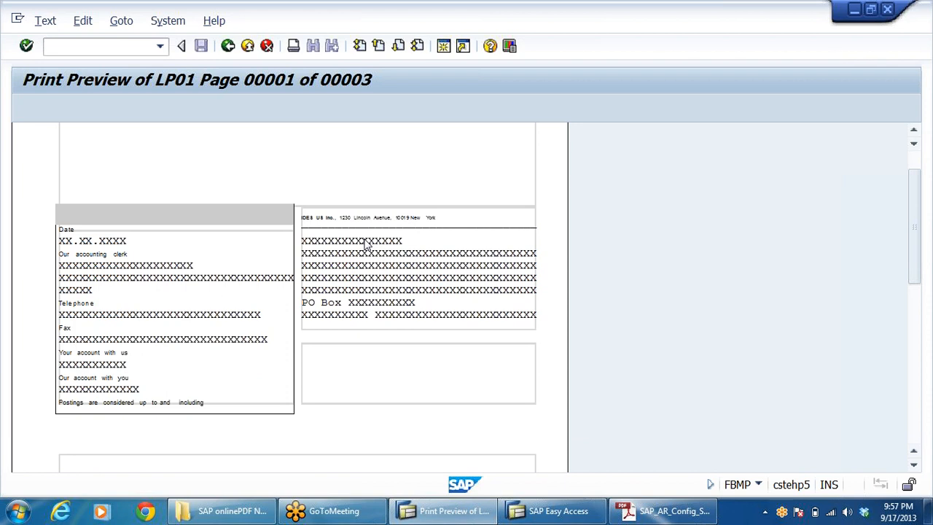
scroll(367, 247, "down", 1)
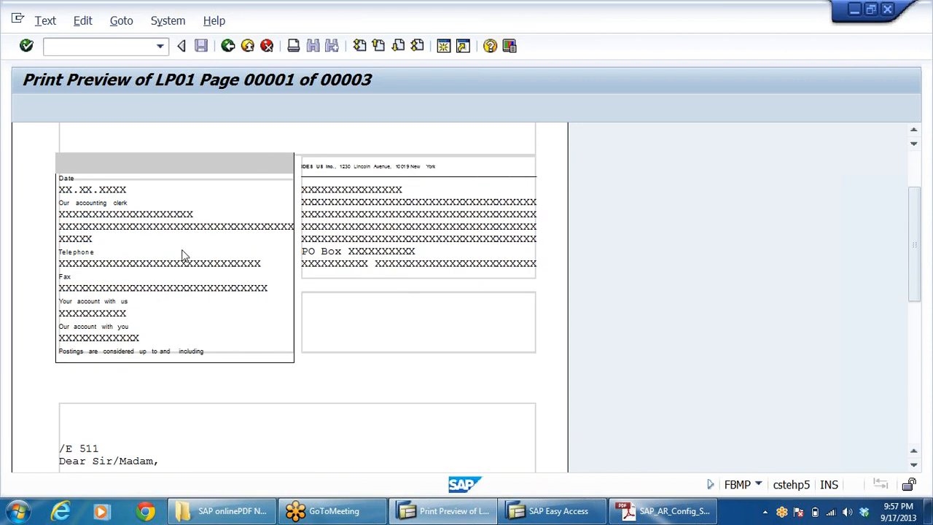
scroll(336, 325, "down", 3)
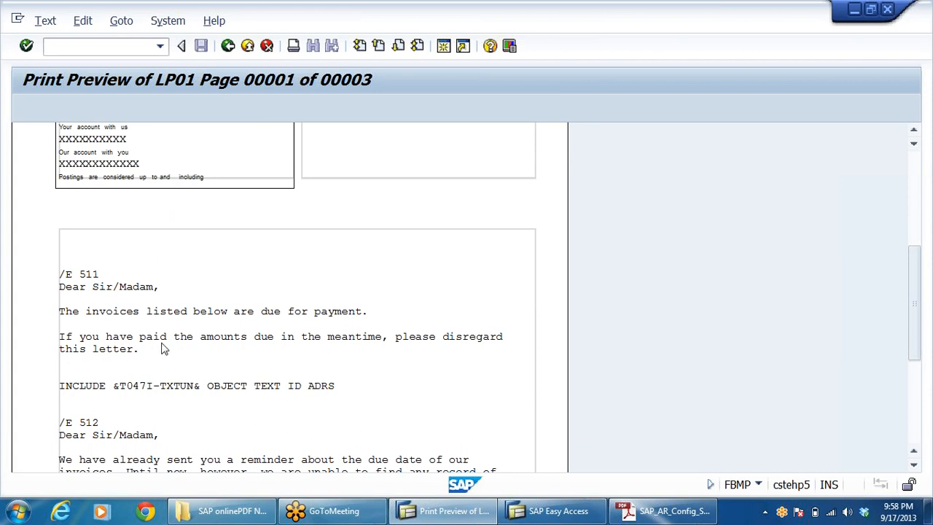
scroll(290, 273, "down", 5)
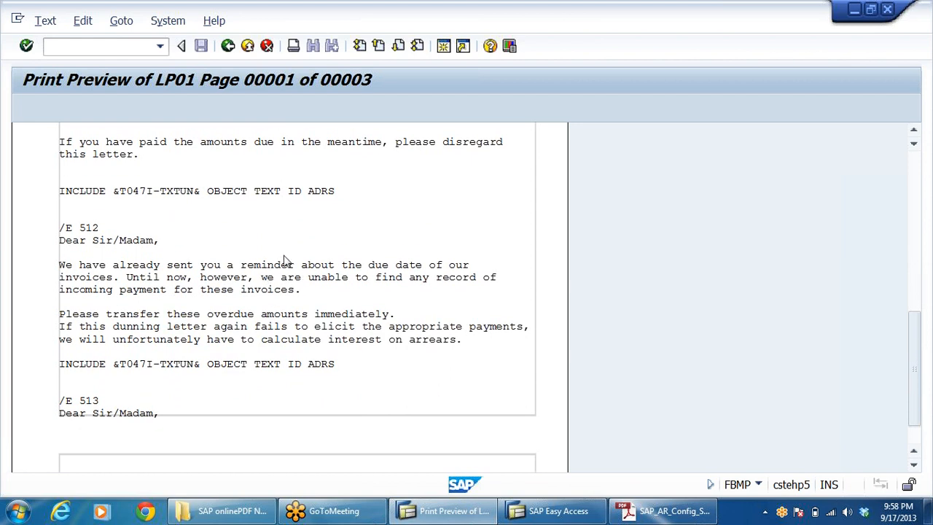
scroll(285, 260, "down", 1)
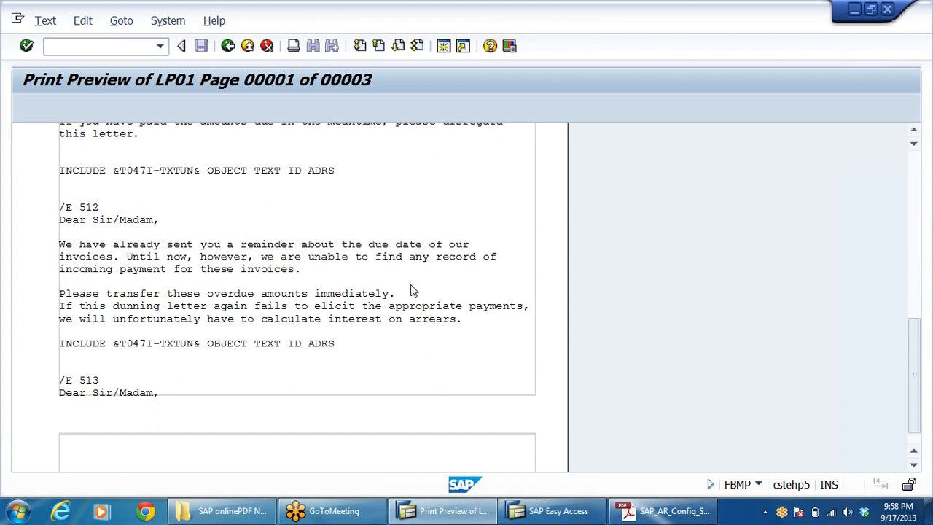
Examine the dunning form preview's letter texts for the second, third and fourth dunning notices.
scroll(408, 284, "down", 1)
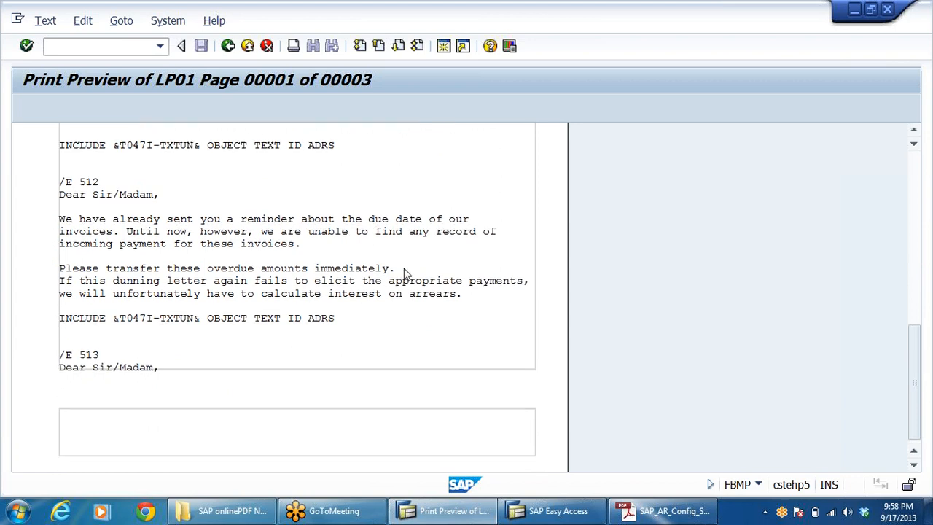
scroll(352, 323, "up", 2)
scroll(352, 323, "up", 5)
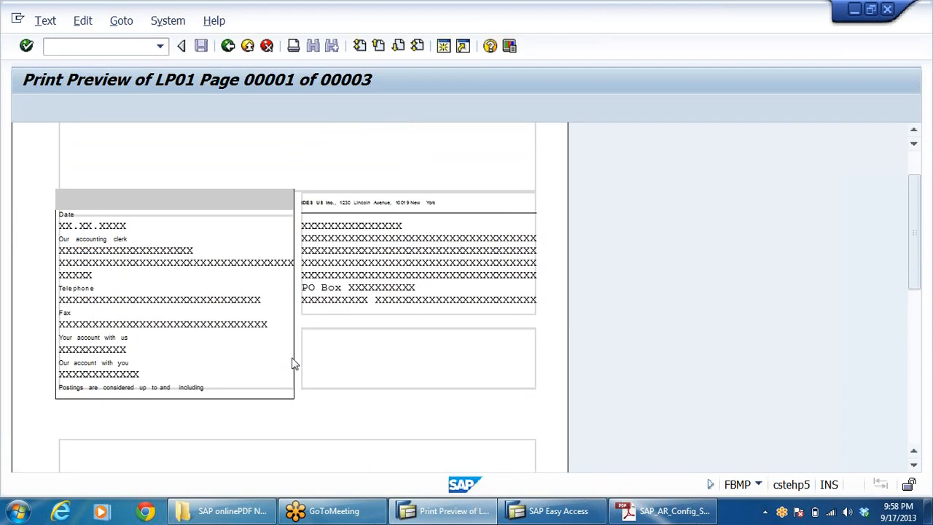
scroll(294, 363, "down", 2)
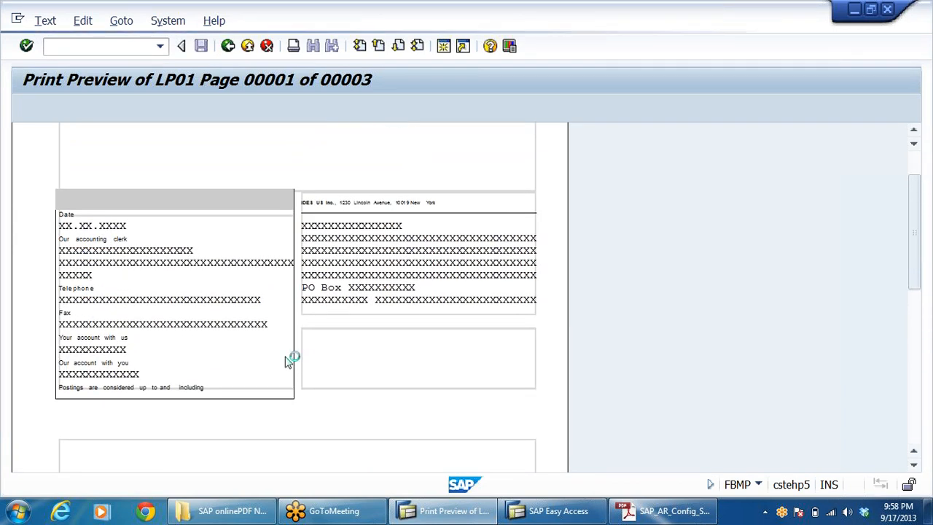
scroll(277, 277, "down", 3)
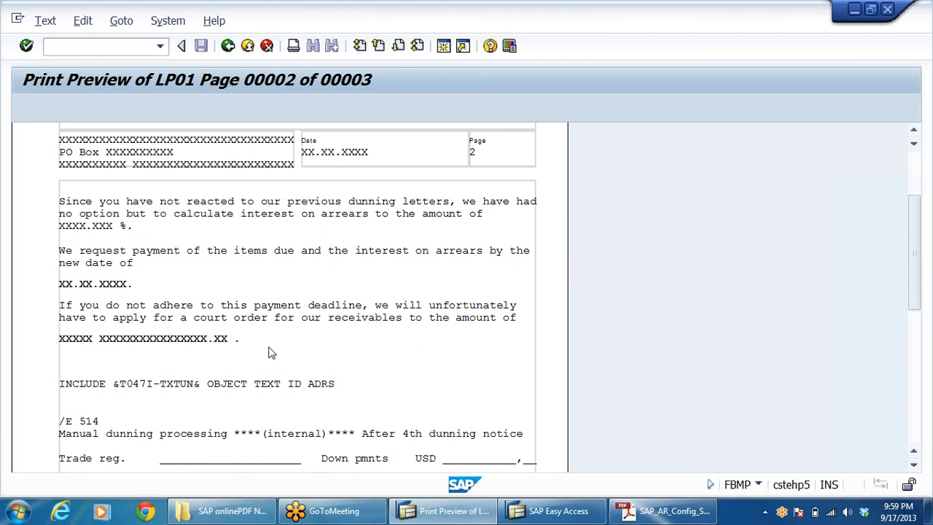
scroll(268, 352, "down", 5)
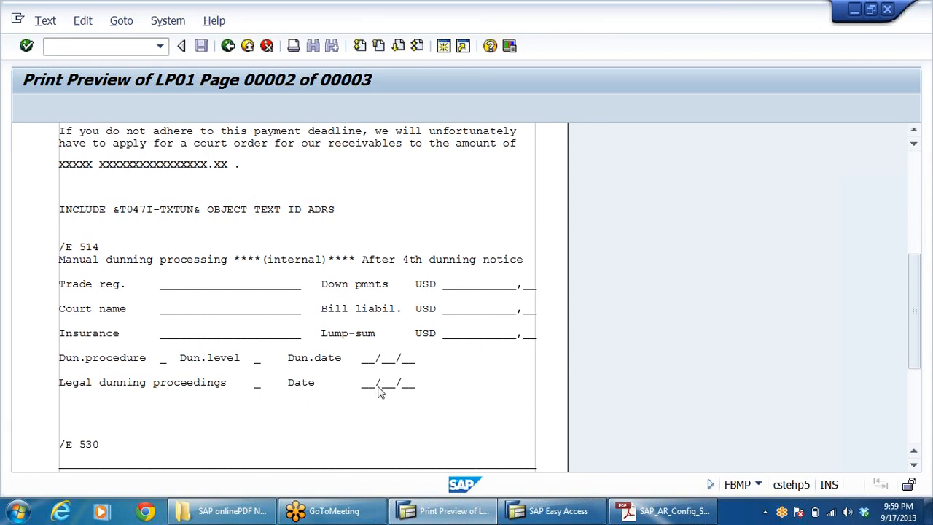
scroll(414, 399, "down", 3)
scroll(415, 400, "up", 5)
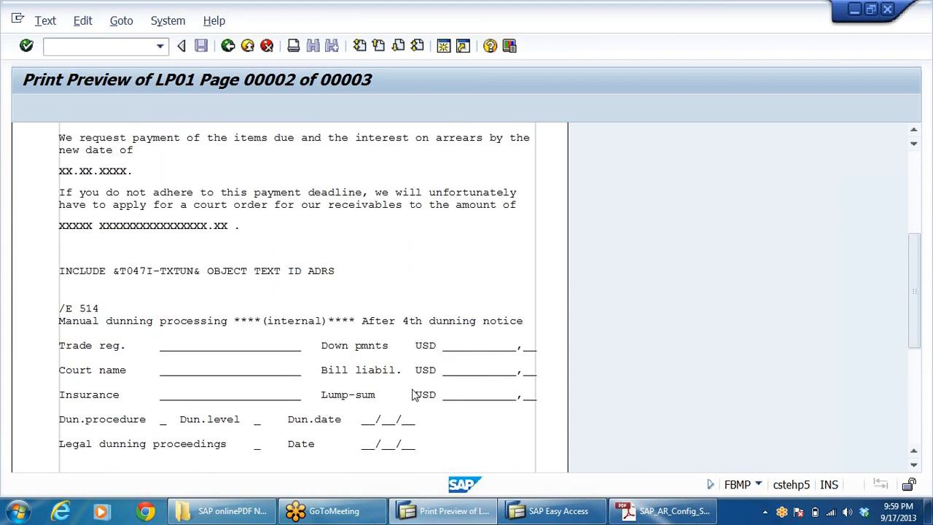
Close the print preview and the form tree, and return from the dunning texts to the dunning procedure overview.
left_click(227, 46)
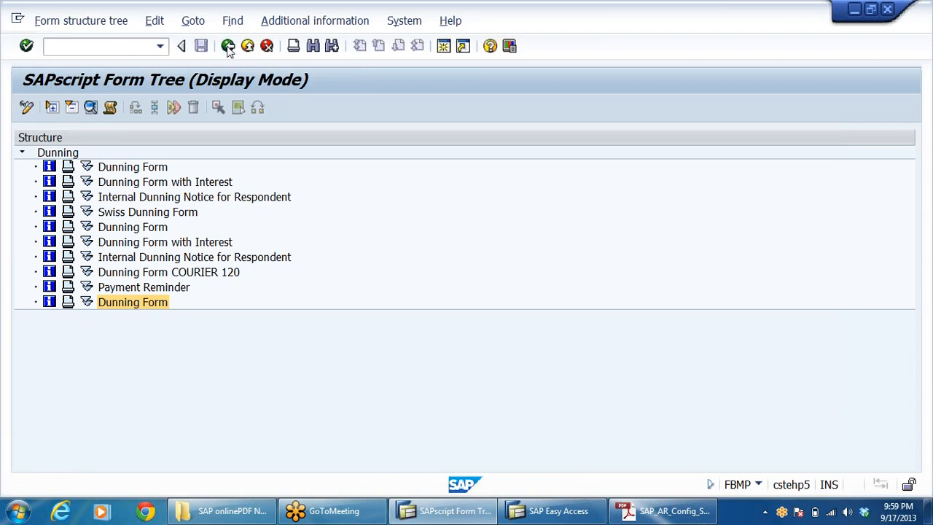
left_click(227, 46)
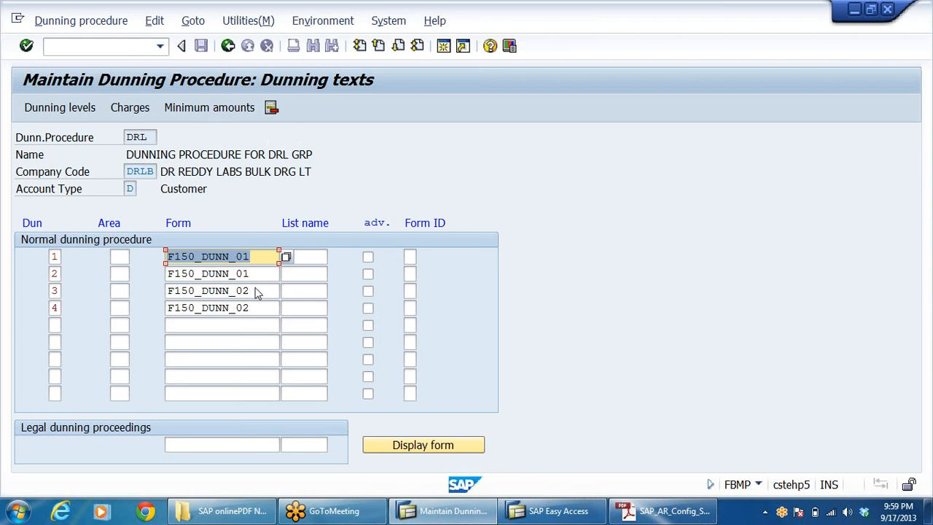
left_click(228, 45)
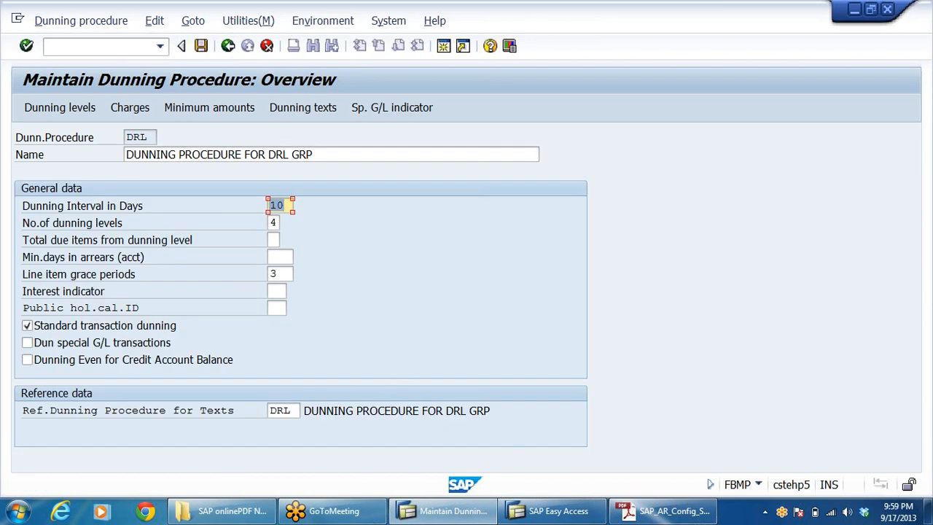
Switch to the SAP_AR_Config PDF in Adobe Reader and read its instructions on dunning texts, dunning levels and dunning charges.
left_click(654, 513)
scroll(467, 292, "down", 3)
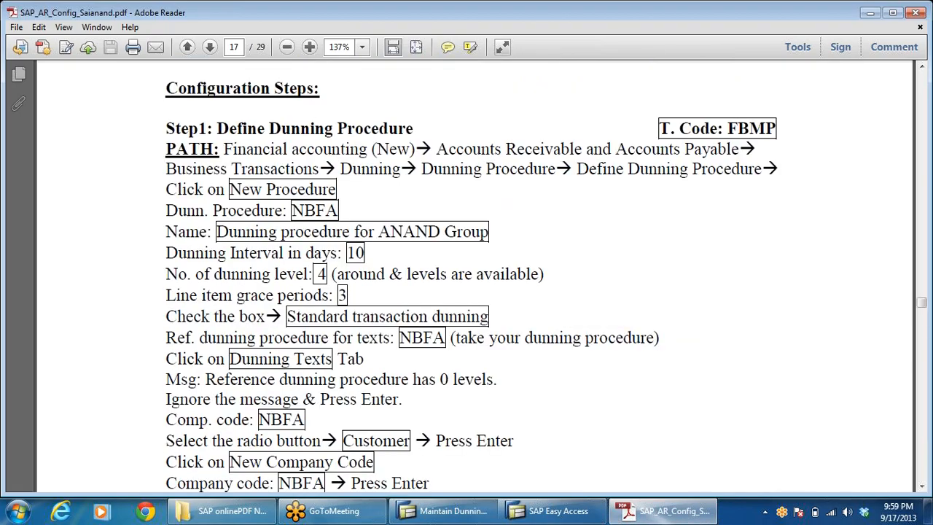
scroll(467, 277, "down", 3)
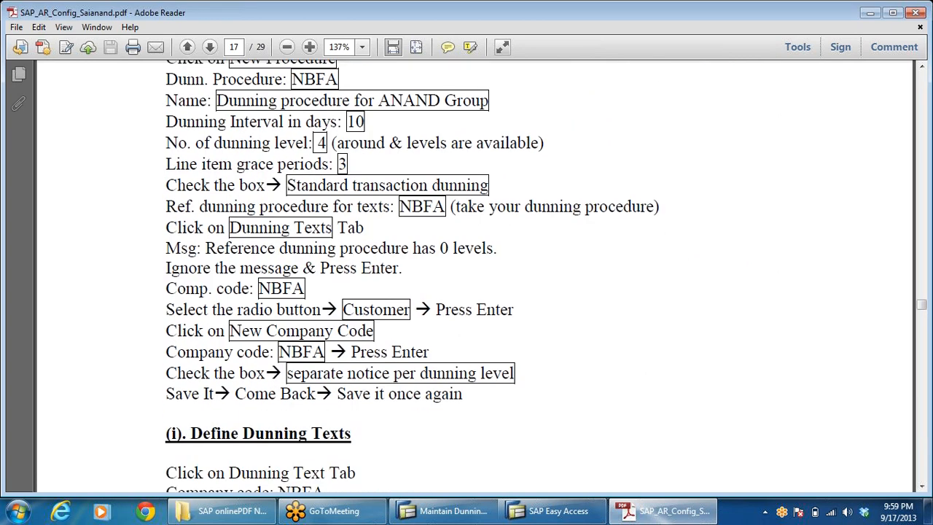
scroll(466, 277, "down", 2)
scroll(467, 277, "down", 3)
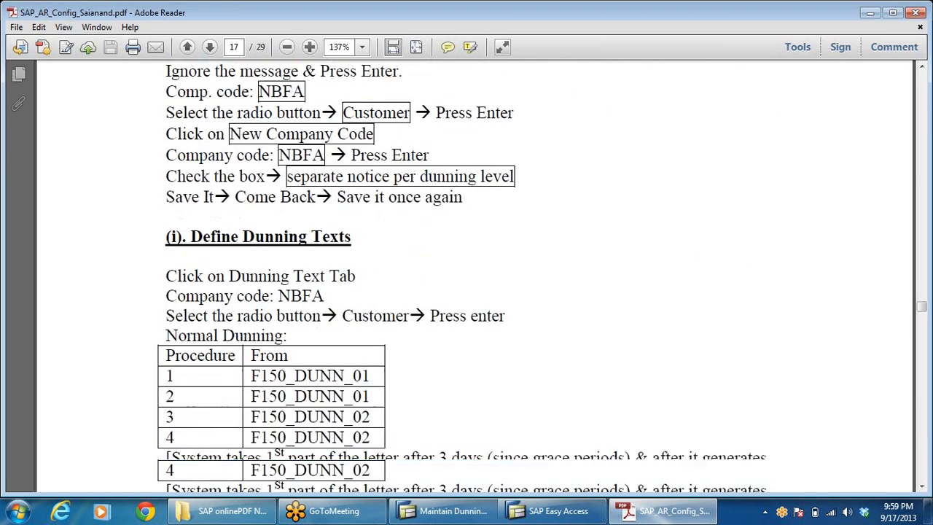
scroll(443, 342, "down", 3)
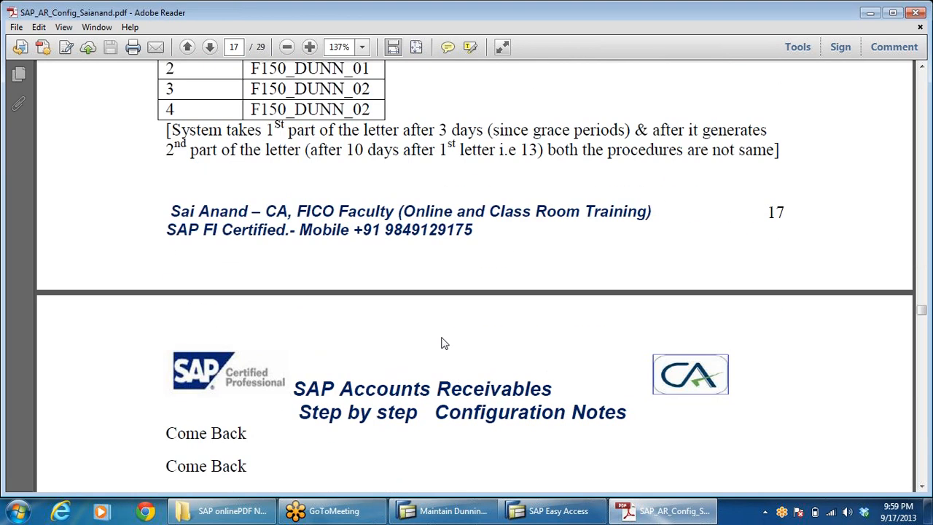
scroll(443, 339, "down", 5)
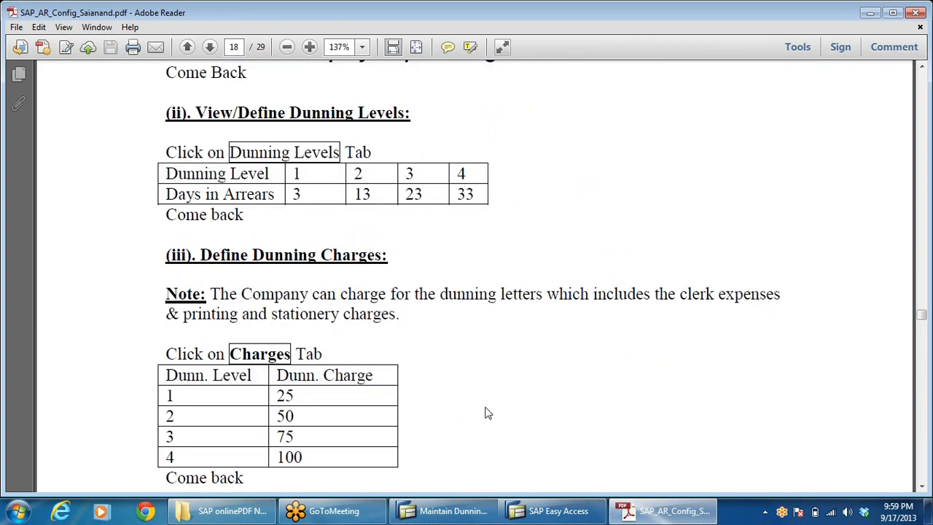
Switch back to SAP, open the dunning levels of procedure DRL and review the days in arrears for levels 1 to 4.
key("alt+Tab")
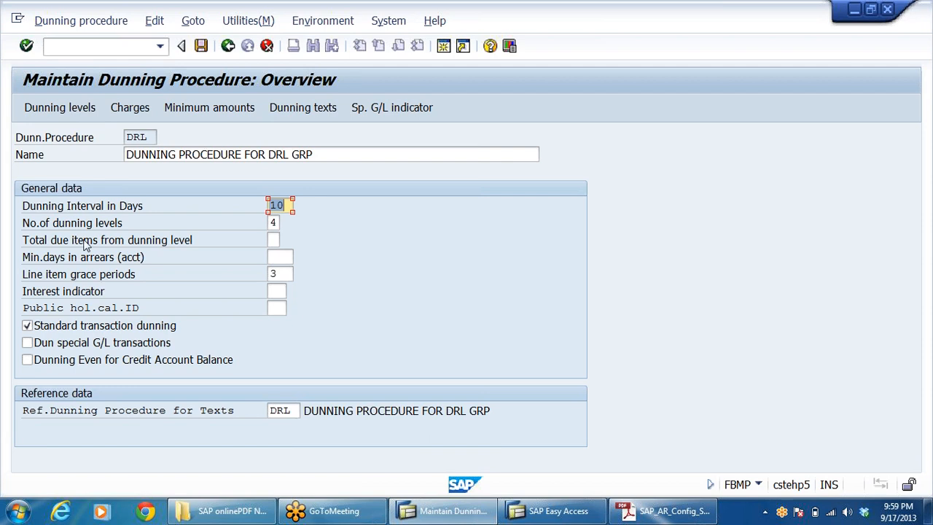
left_click(52, 112)
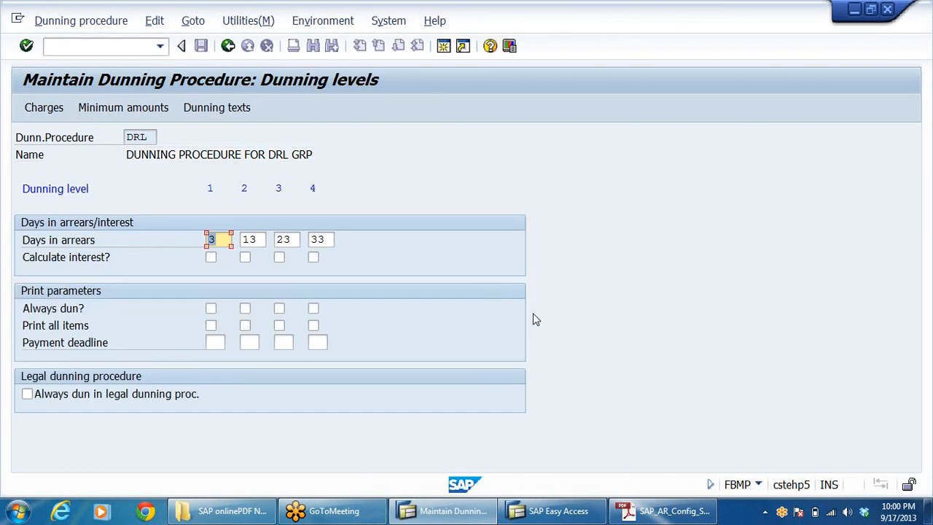
left_click(212, 239)
double_click(248, 239)
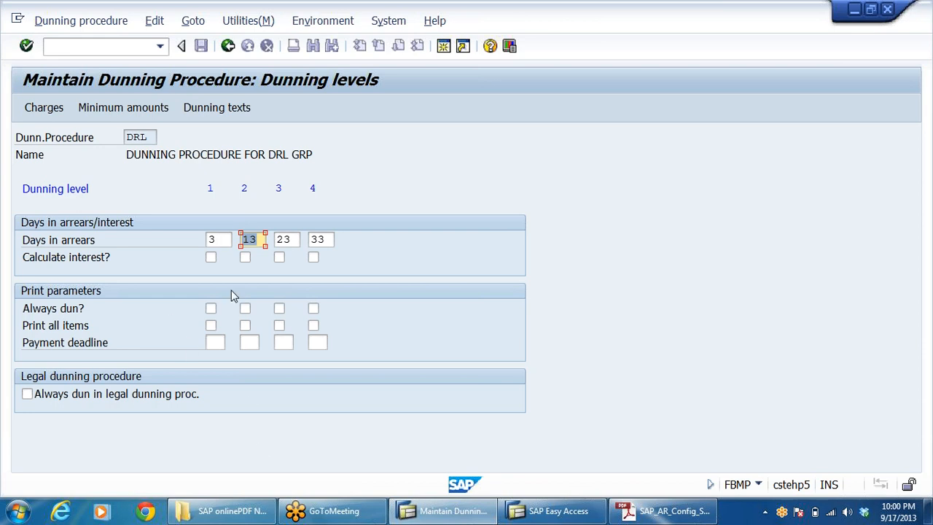
left_click(210, 240)
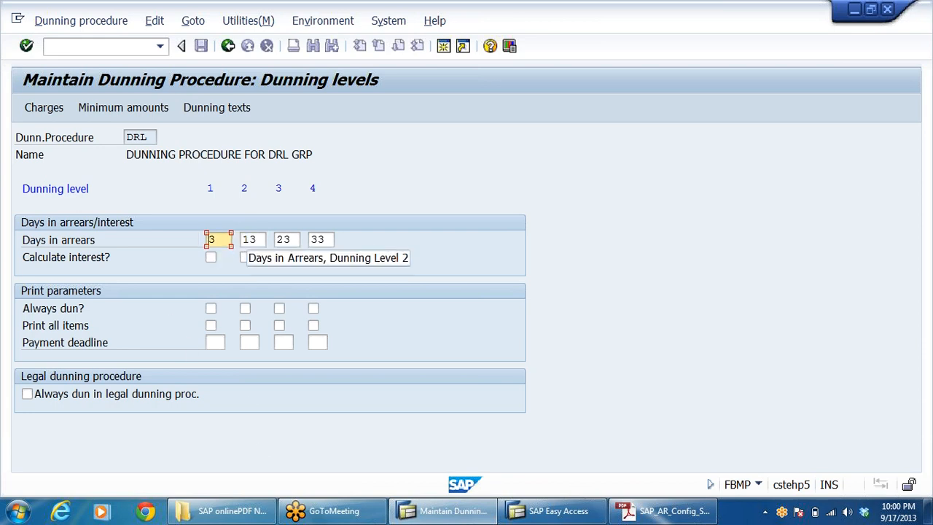
left_click(255, 240)
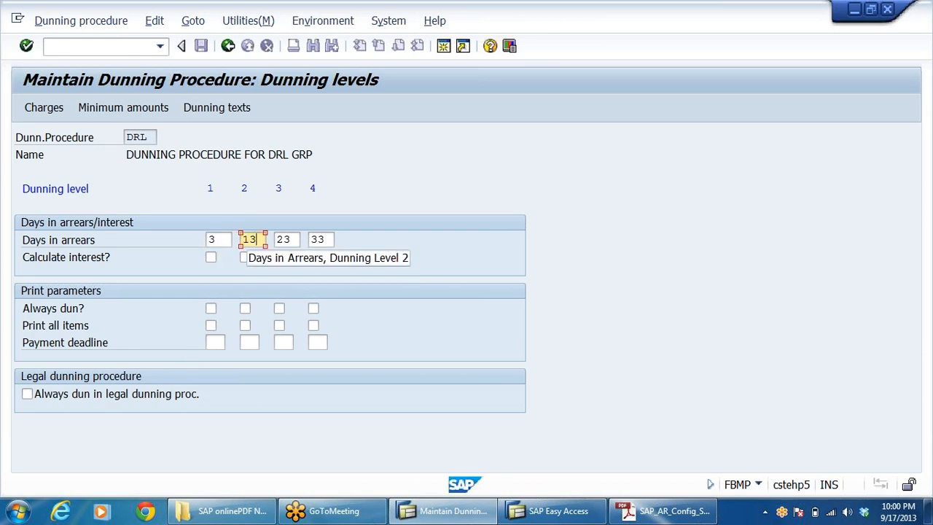
left_click(284, 240)
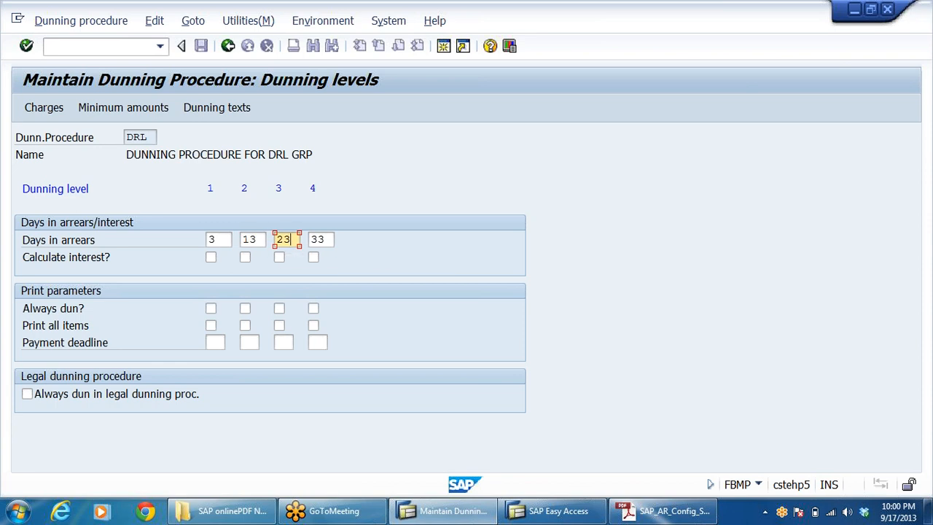
key("Tab")
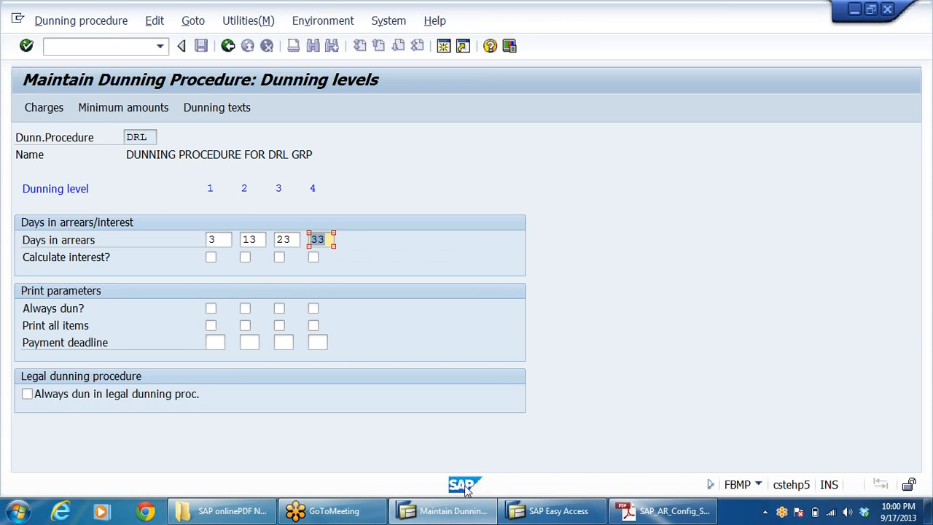
left_click(217, 239)
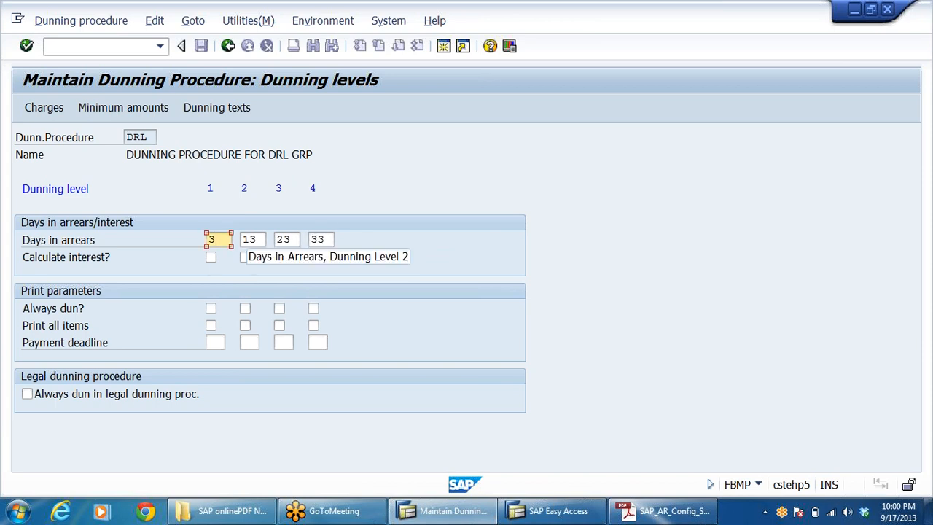
key("Tab")
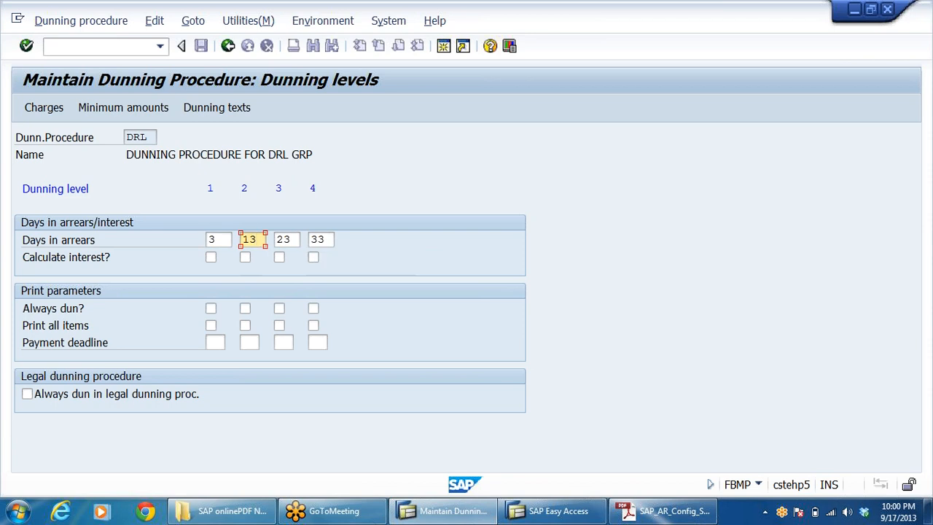
key("Tab")
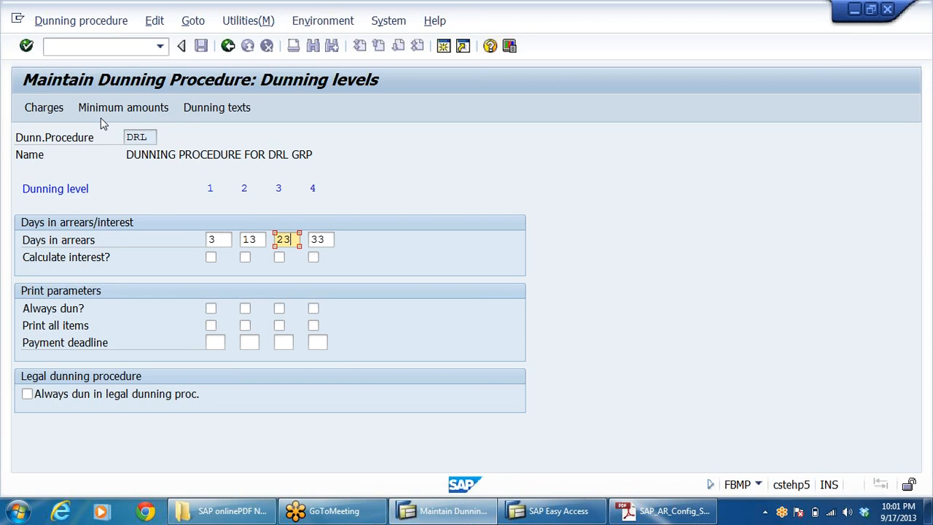
Open the dunning charges of procedure DRL in currency INR.
left_click(37, 109)
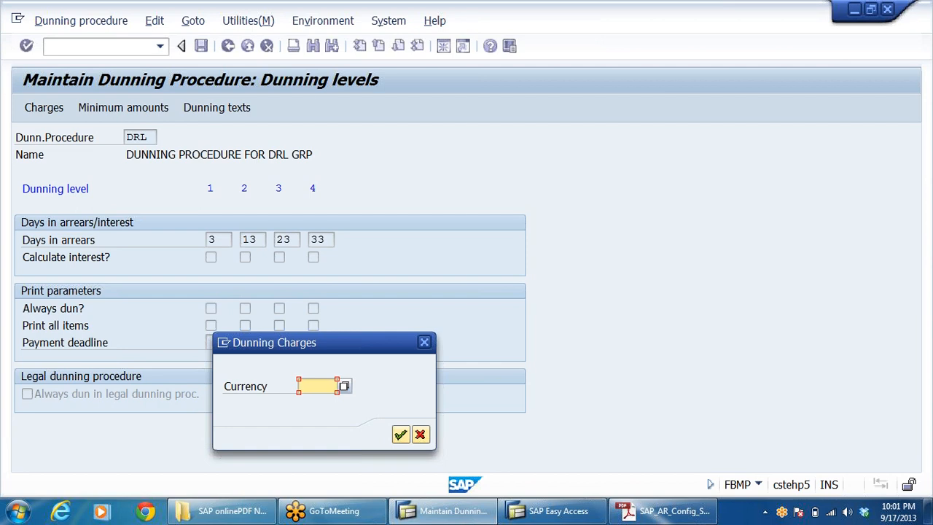
type("I")
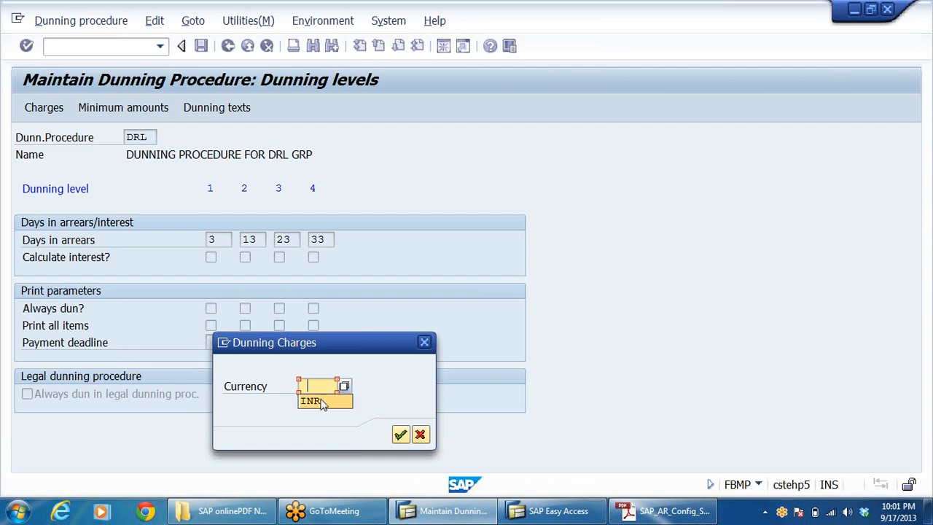
left_click(313, 402)
left_click(401, 435)
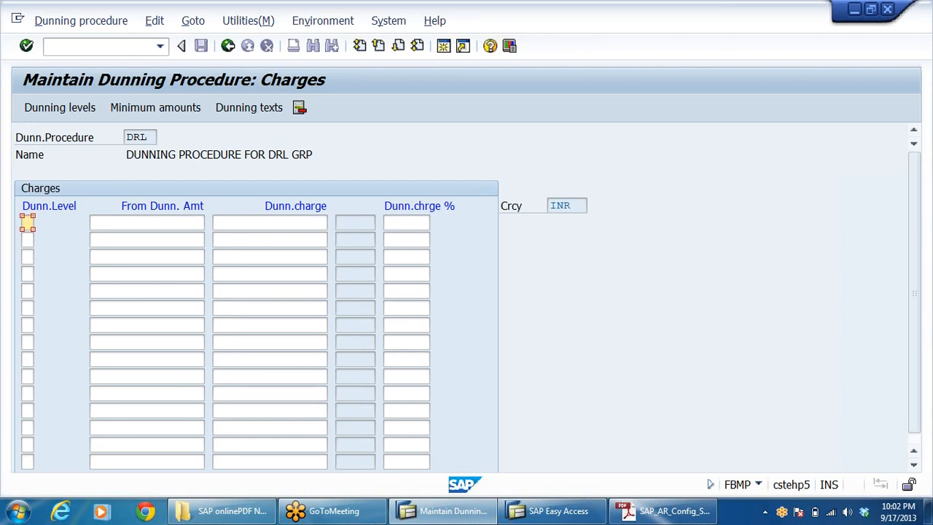
Enter dunning levels 1, 2, 3 and 4 in separate rows of the charges table.
type("1")
left_click(27, 239)
type("2")
left_click(27, 256)
type("3")
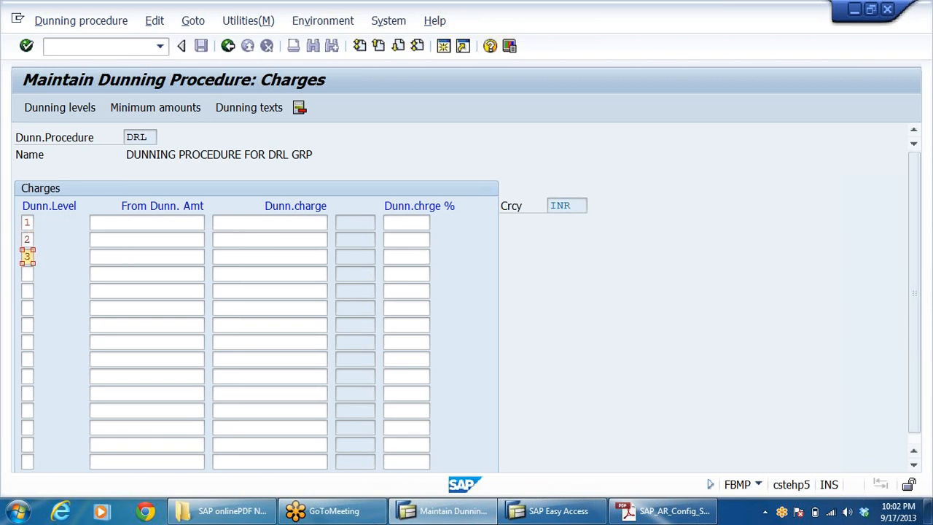
left_click(27, 272)
type("4")
Set the dunning charges to 100, 200, 300 and 400 for levels 1, 2, 3 and 4 respectively.
left_click(226, 225)
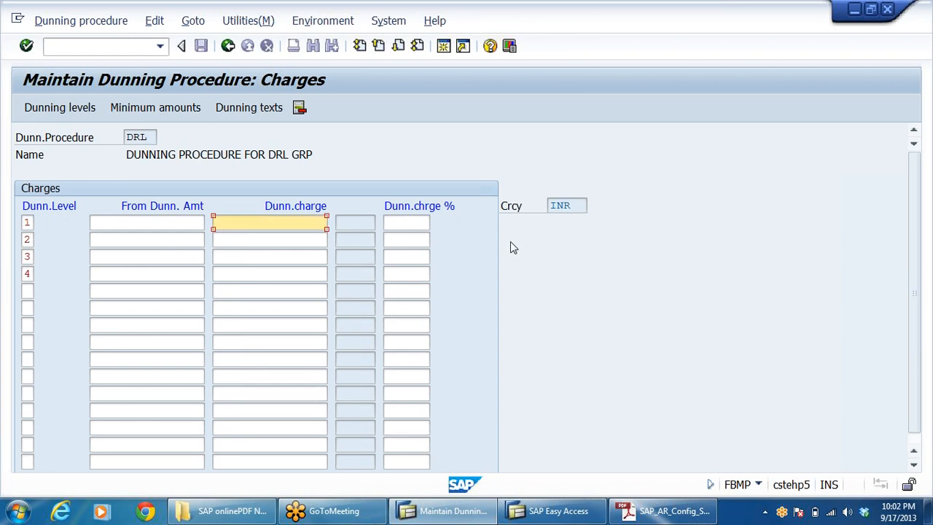
type("100")
left_click(292, 236)
type("200")
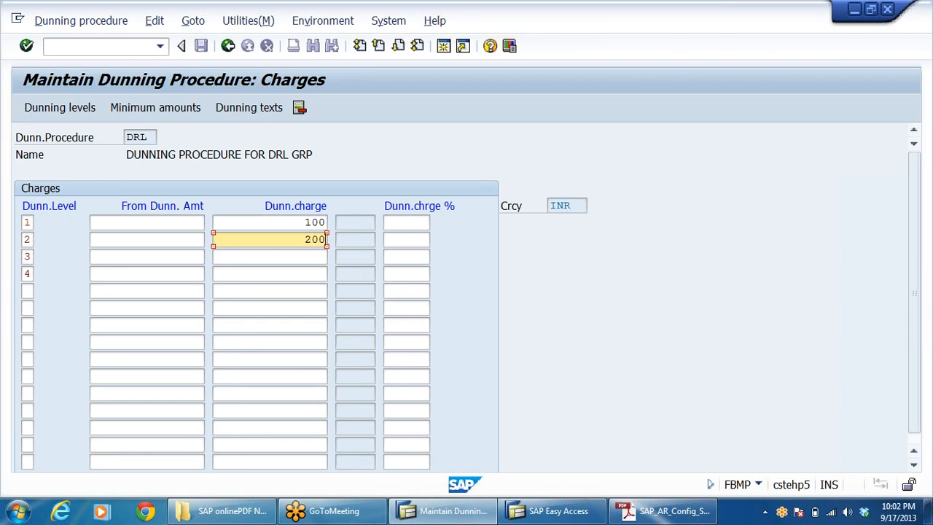
key("Down")
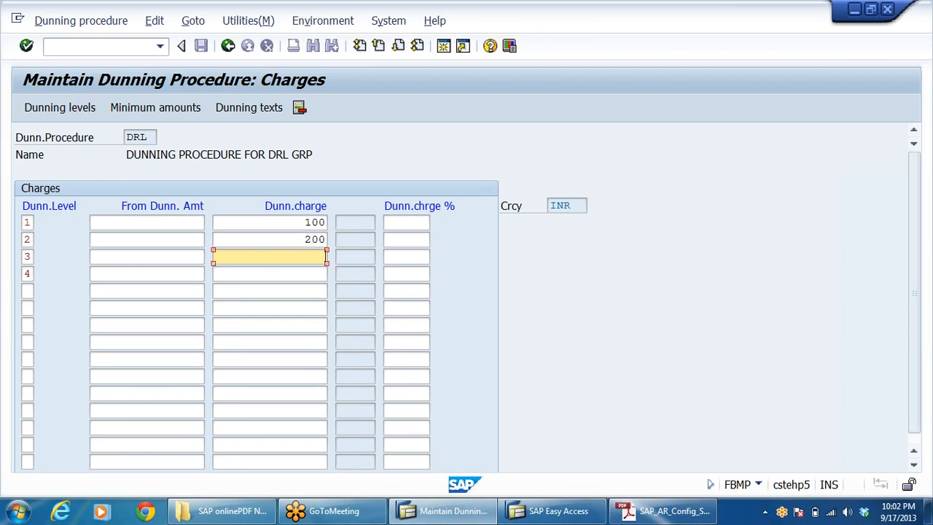
type("300")
key("Down")
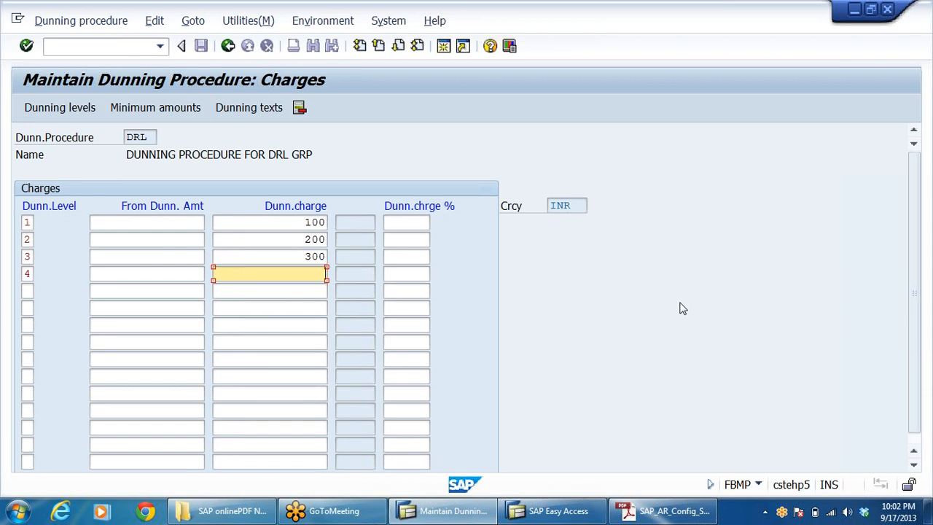
type("400")
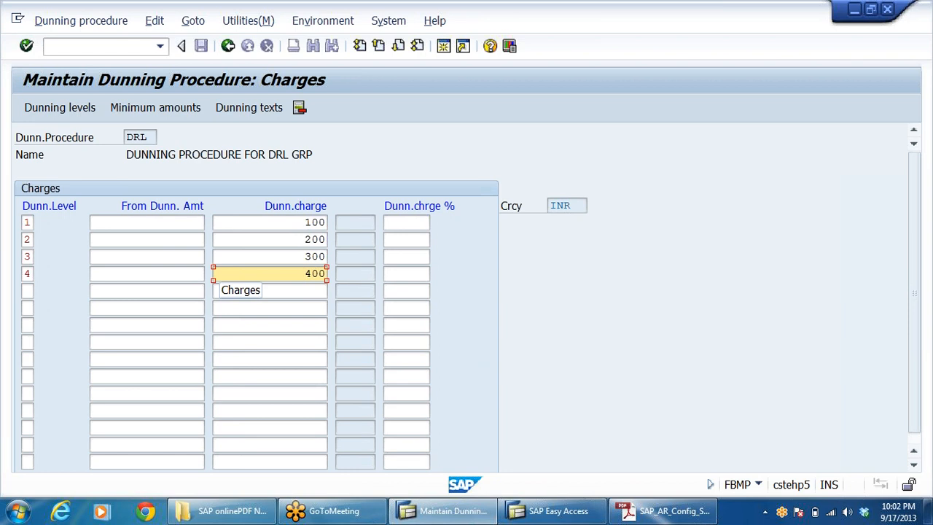
left_click_drag(218, 274, 325, 274)
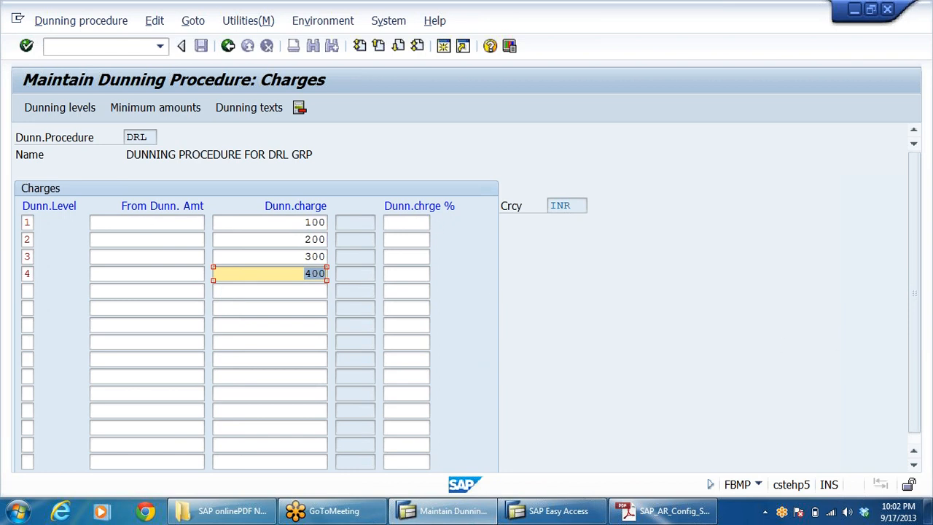
left_click(406, 223)
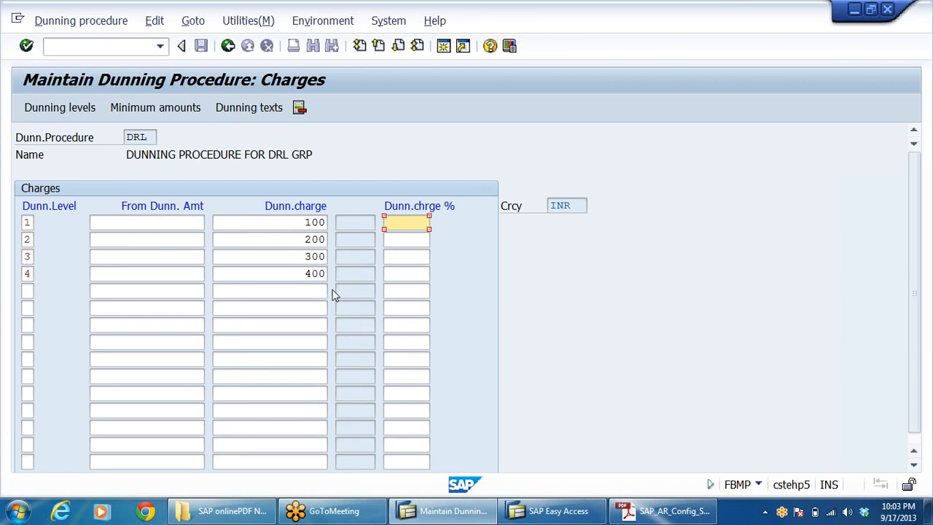
Review the dunning charges entered for levels 1 to 3 of procedure DRL.
left_click(307, 222)
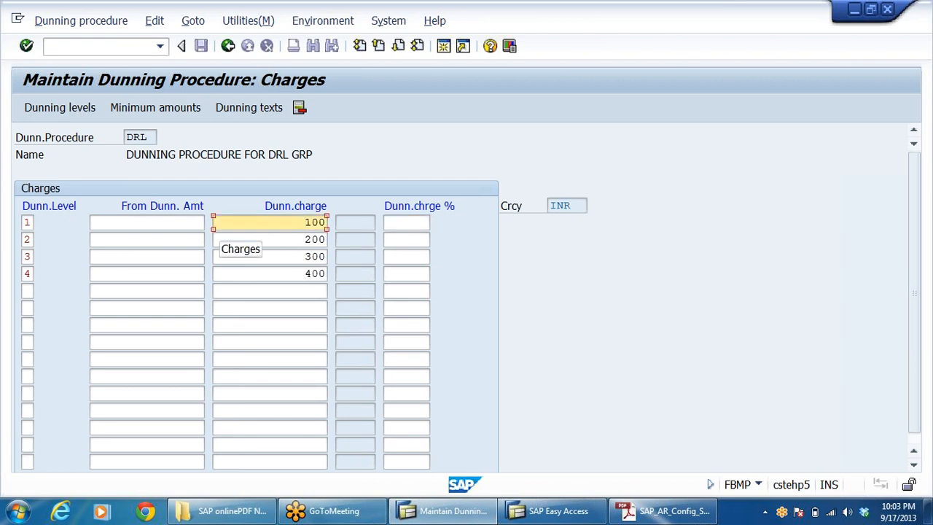
key("shift+End")
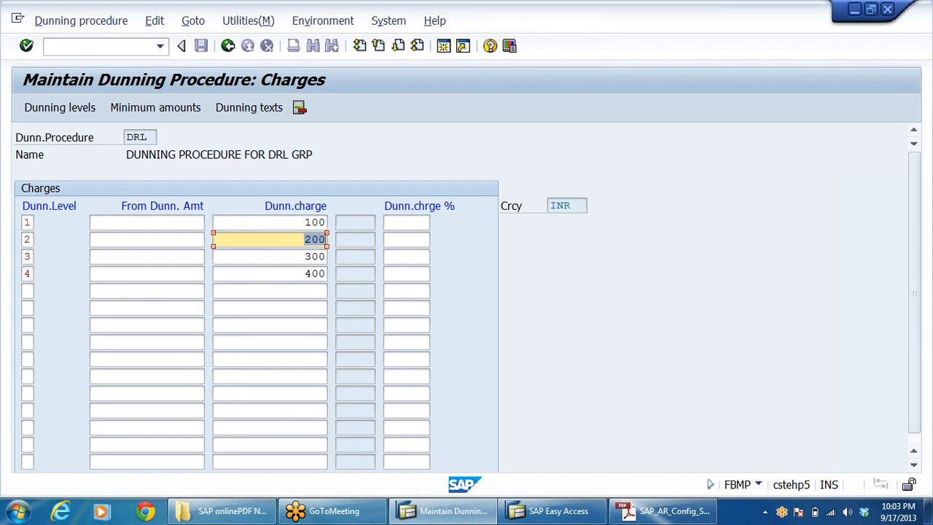
left_click(270, 256)
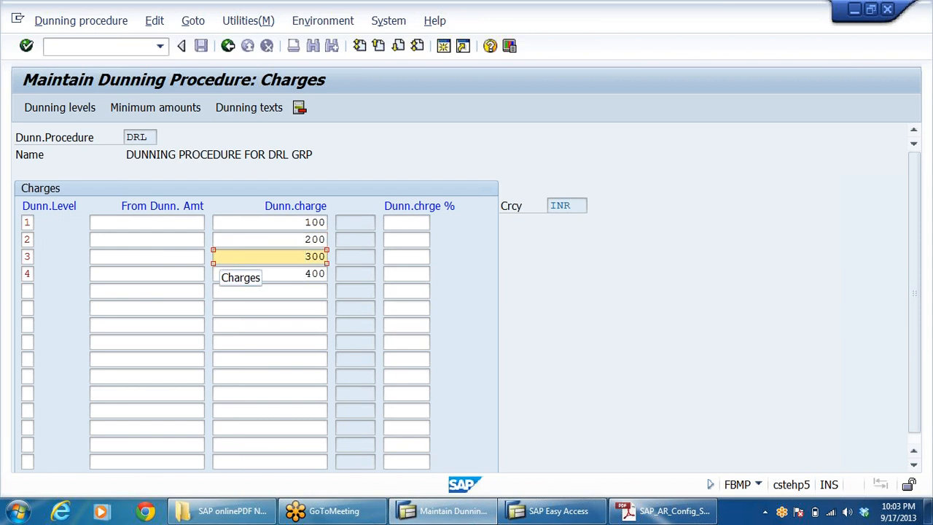
Open the minimum amounts of procedure DRL in currency INR and review the minimum amount and minimum percentage columns.
left_click(146, 109)
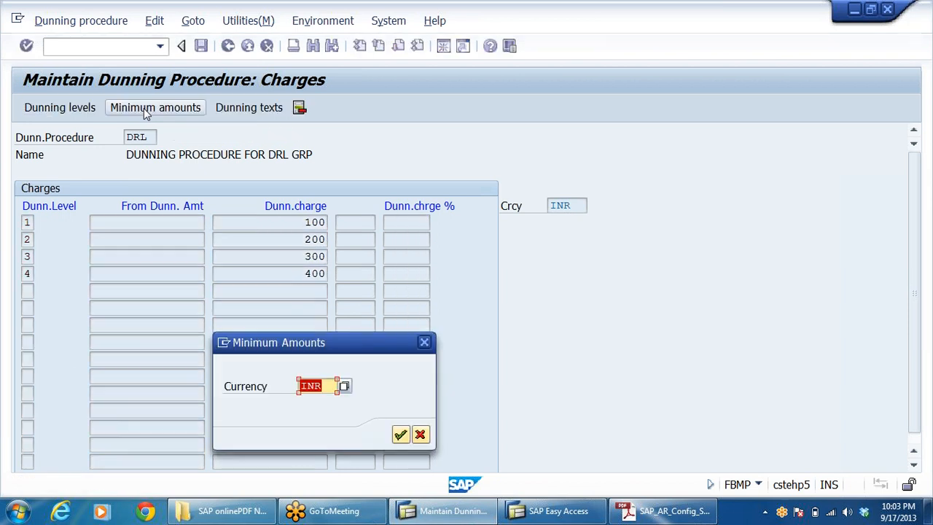
left_click(401, 437)
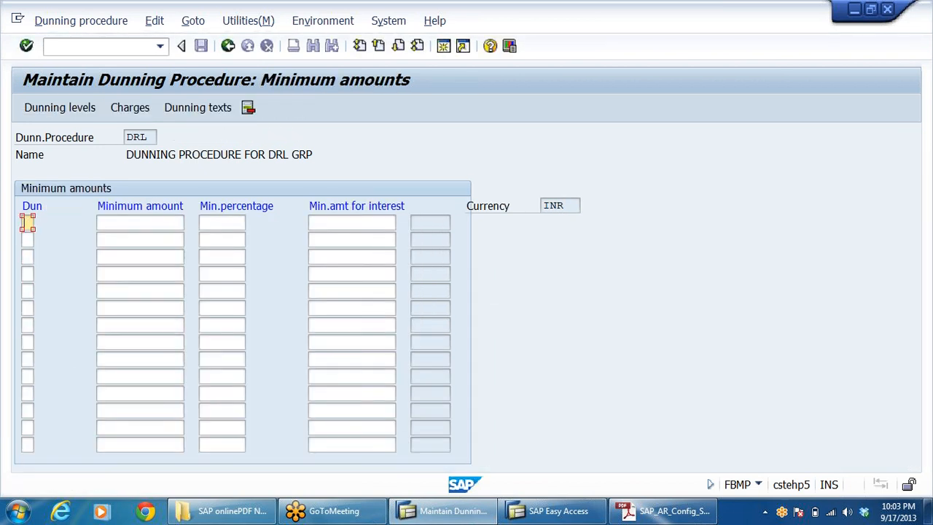
left_click(140, 223)
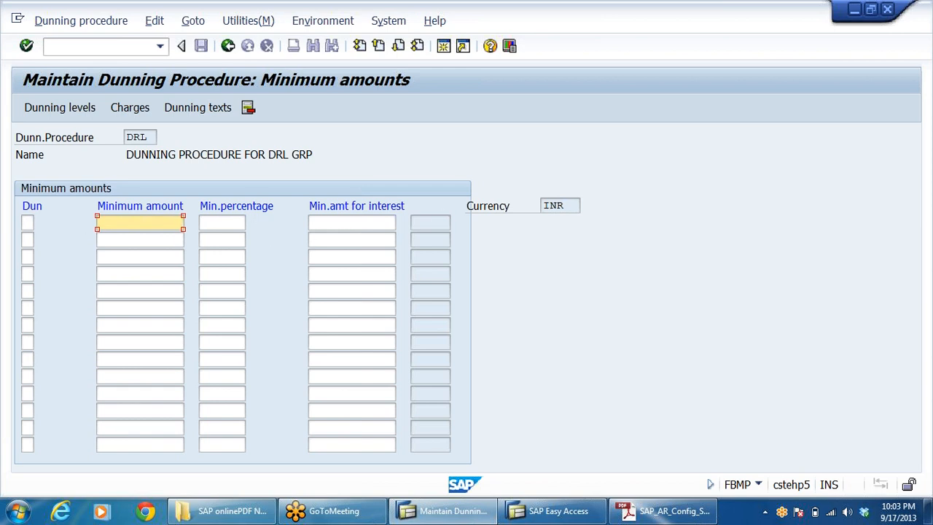
key("Tab")
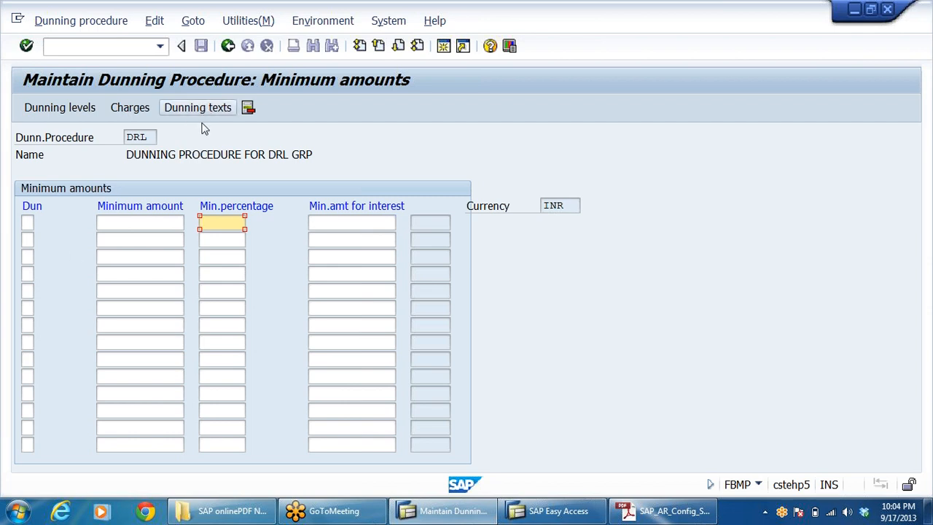
Return to the procedure overview and save dunning procedure DRL under the customizing request "AR SETTINGS FOR DRL GRP".
left_click(228, 46)
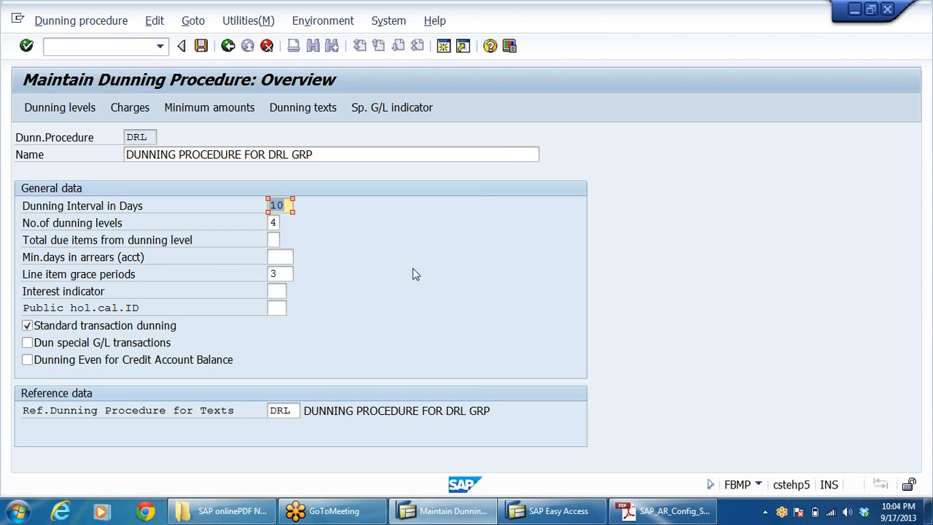
left_click(202, 46)
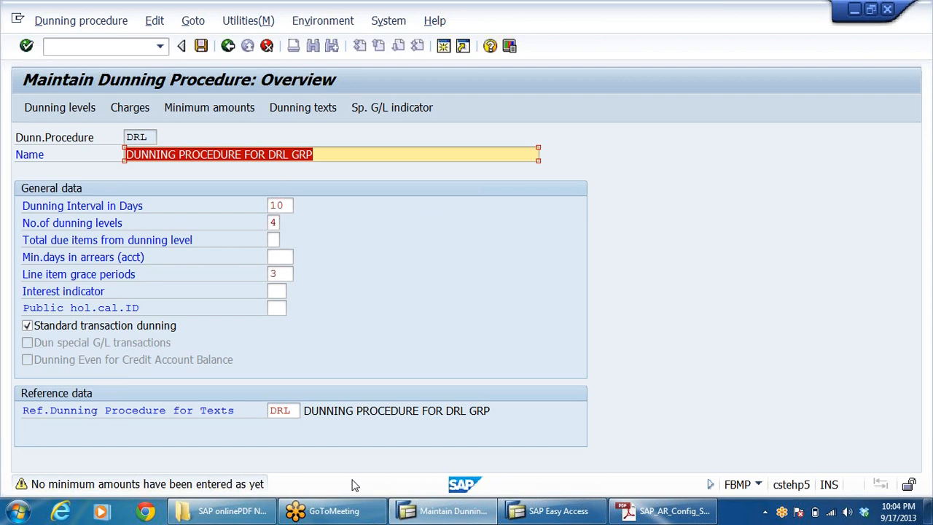
key("Return")
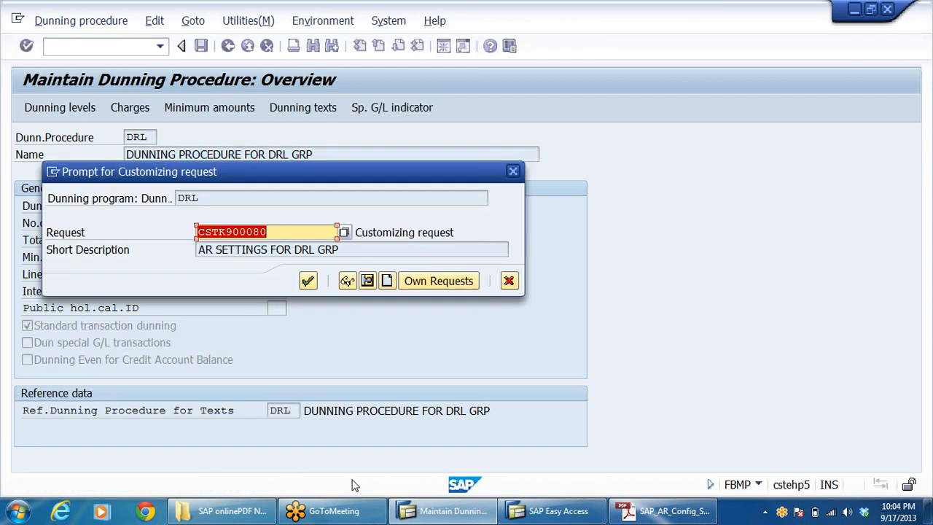
key("Return")
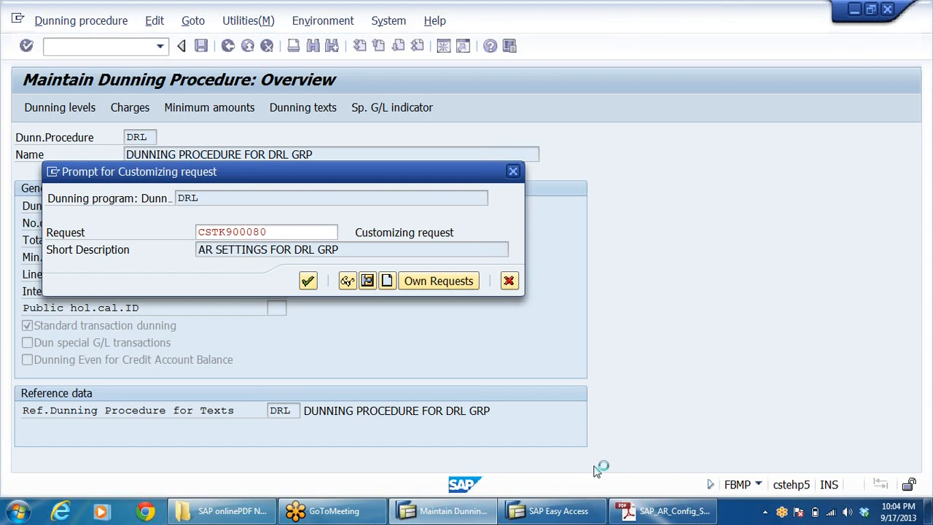
Switch to the SAP AR configuration notes in Adobe Reader and read the dunning steps up to assigning the procedure in the customer master record.
left_click(638, 511)
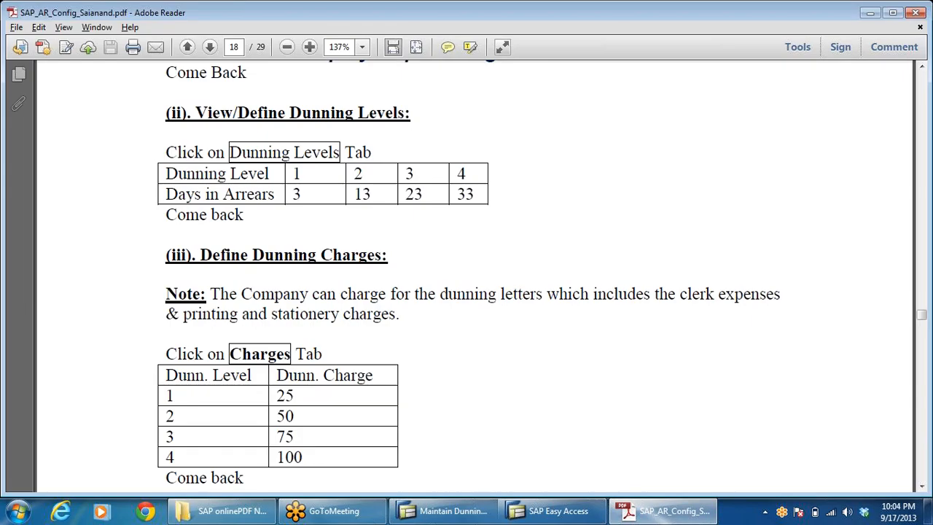
scroll(379, 246, "up", 10)
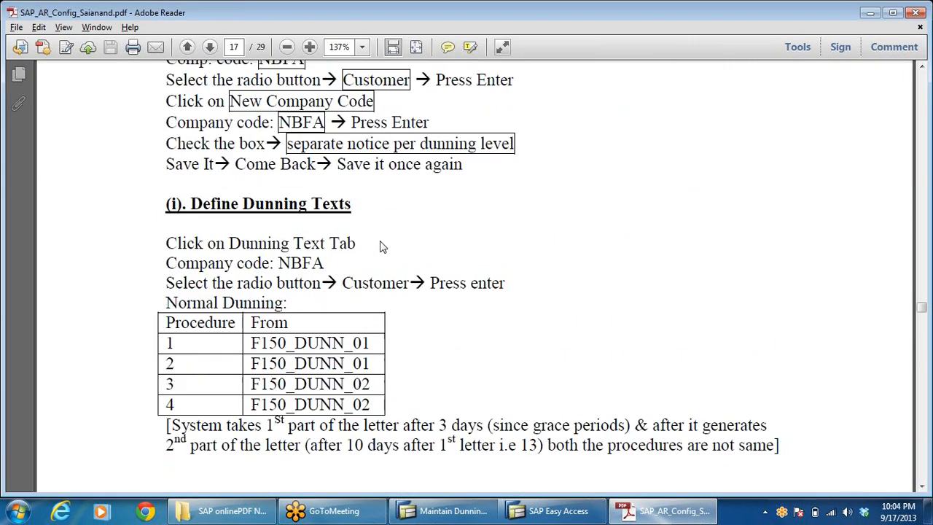
scroll(409, 277, "up", 3)
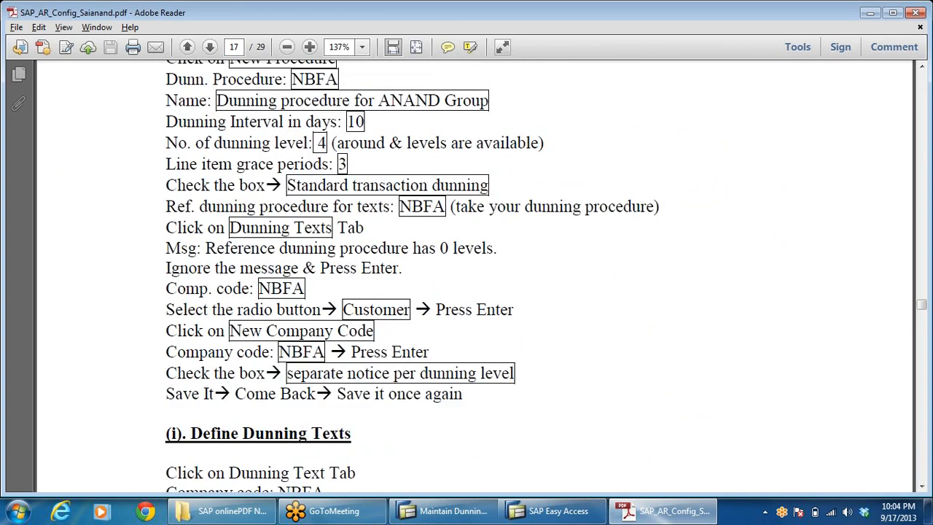
scroll(479, 389, "down", 5)
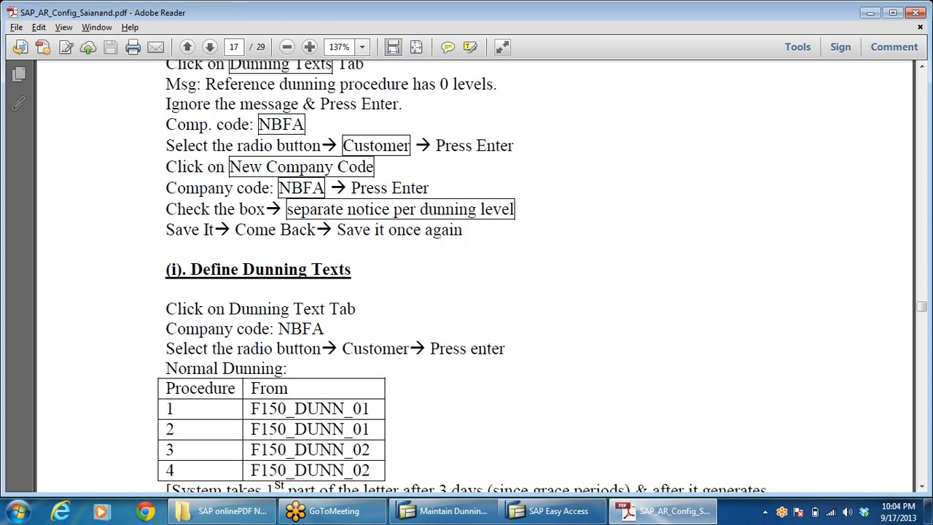
scroll(430, 409, "down", 15)
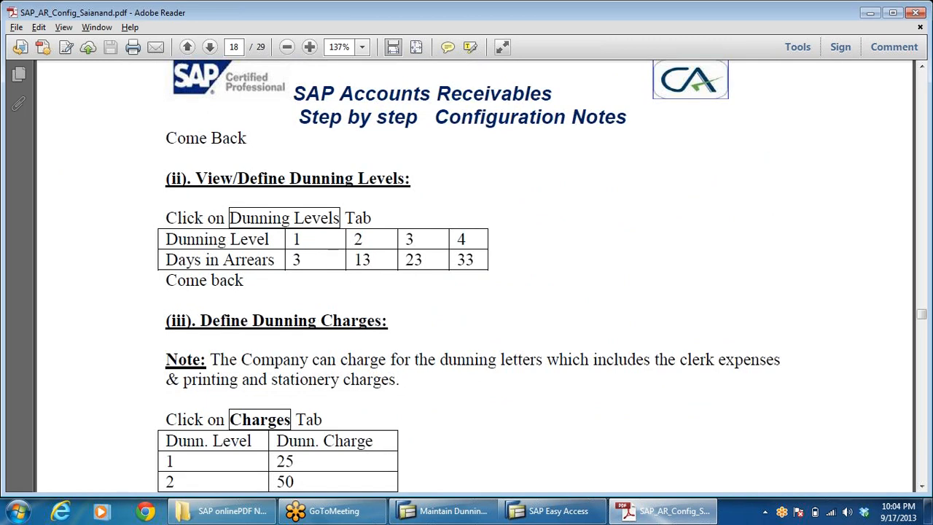
scroll(466, 277, "down", 5)
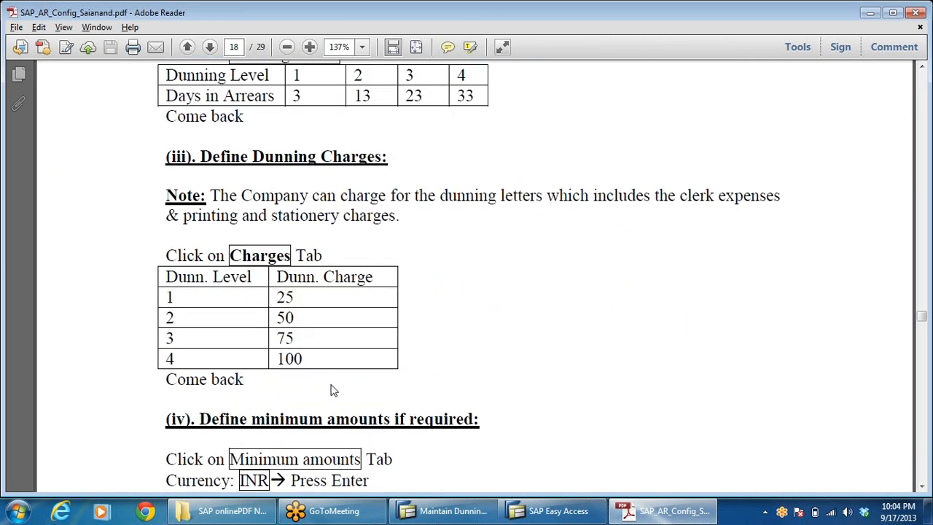
scroll(333, 391, "down", 7)
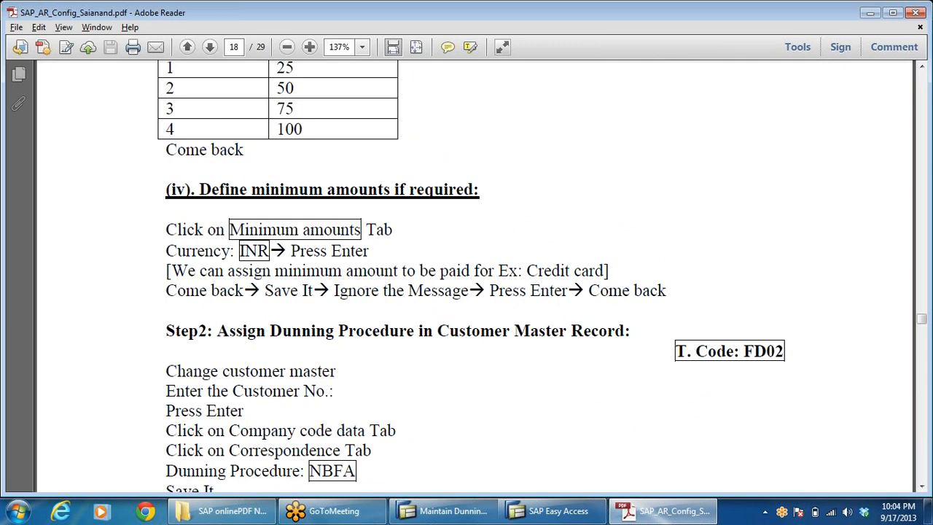
scroll(402, 309, "down", 3)
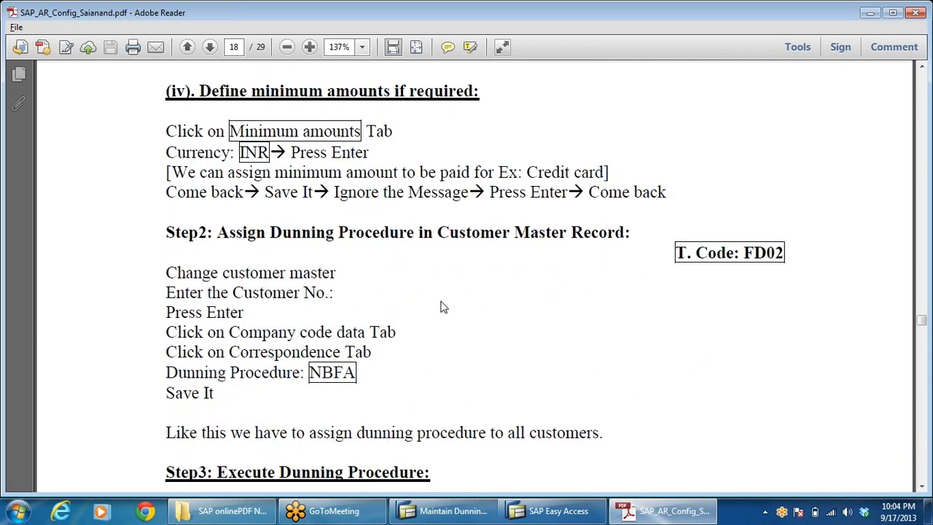
Switch back to SAP and check the entry for procedure DRL and its name in the dunning procedure list.
key("alt+Tab")
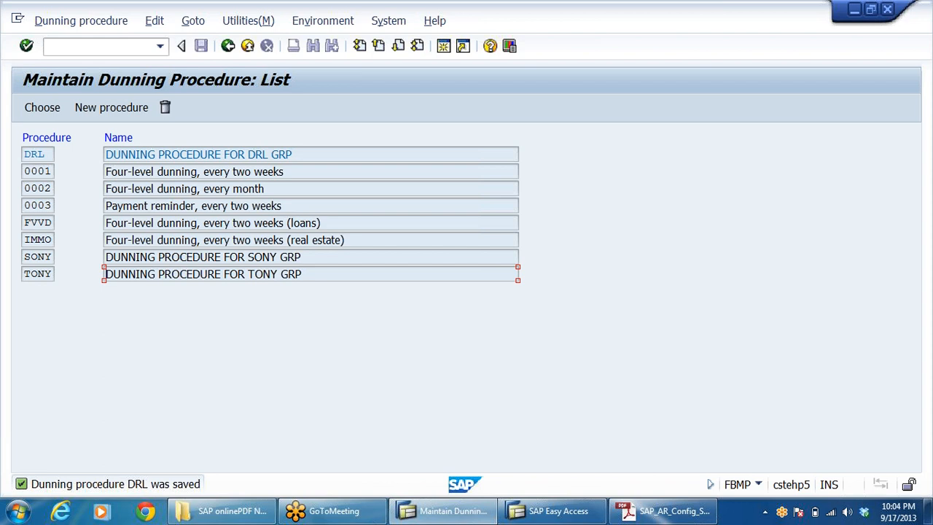
left_click(38, 154)
left_click_drag(293, 154, 105, 154)
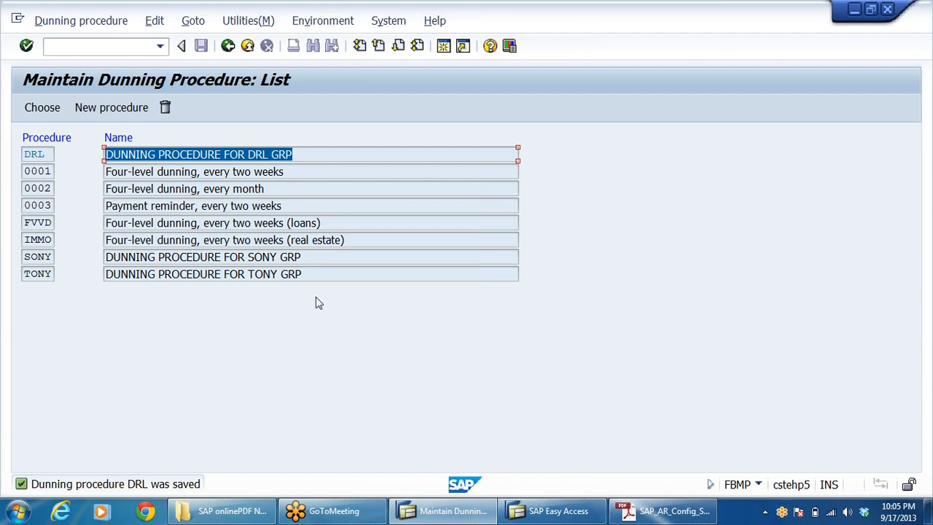
Switch to the SAP Easy Access session and expand Accounting, Financial Accounting and Accounts Receivable.
left_click(561, 512)
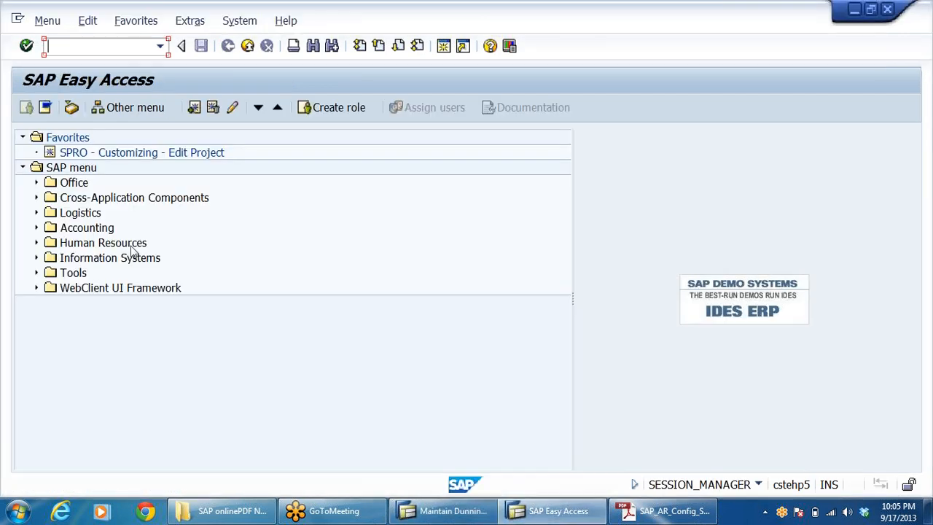
double_click(94, 228)
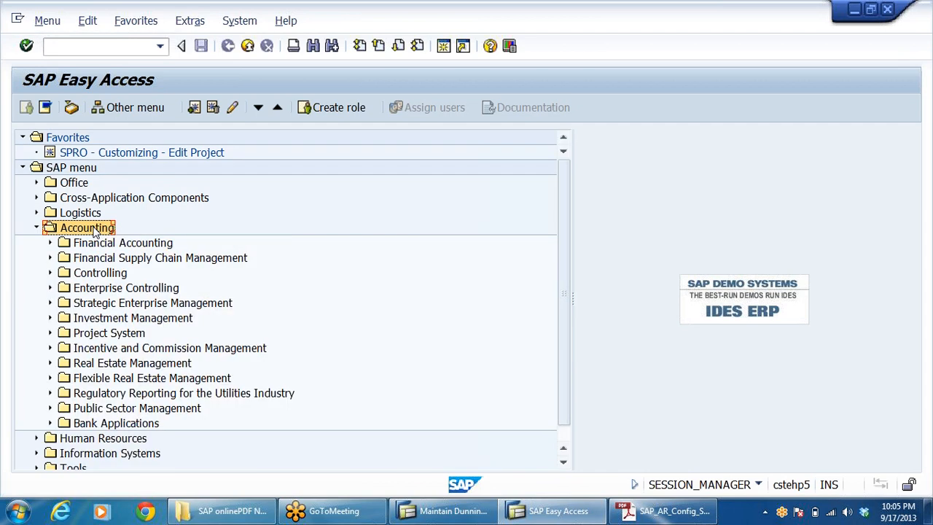
key("Down")
key("Down")
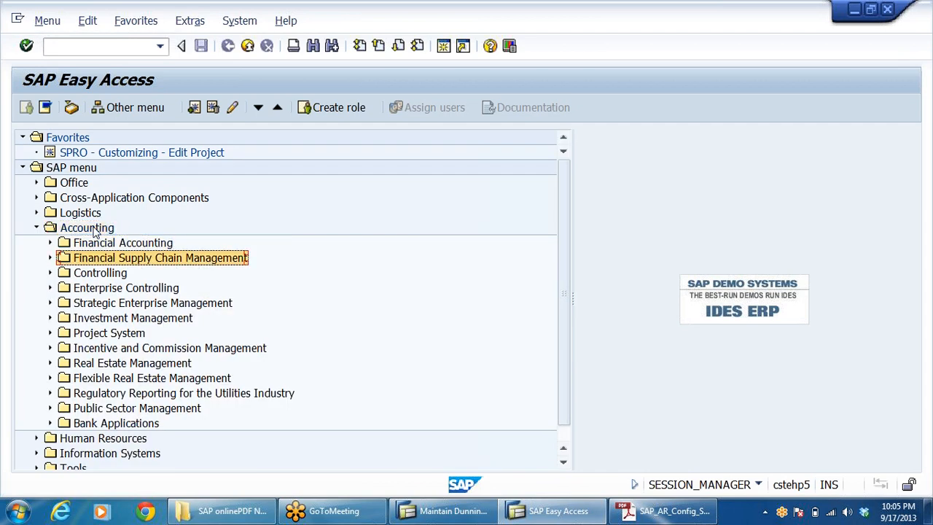
key("Up")
key("Return")
key("Down")
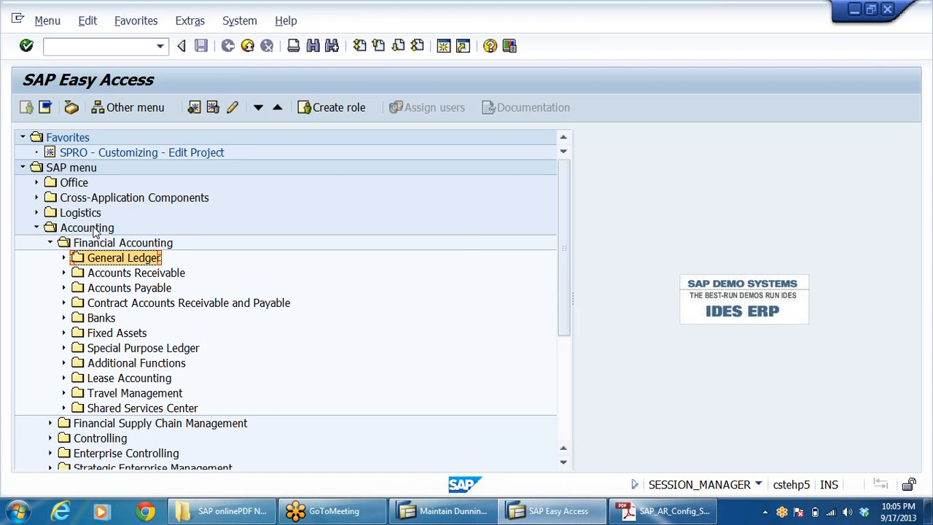
key("Down")
key("Return")
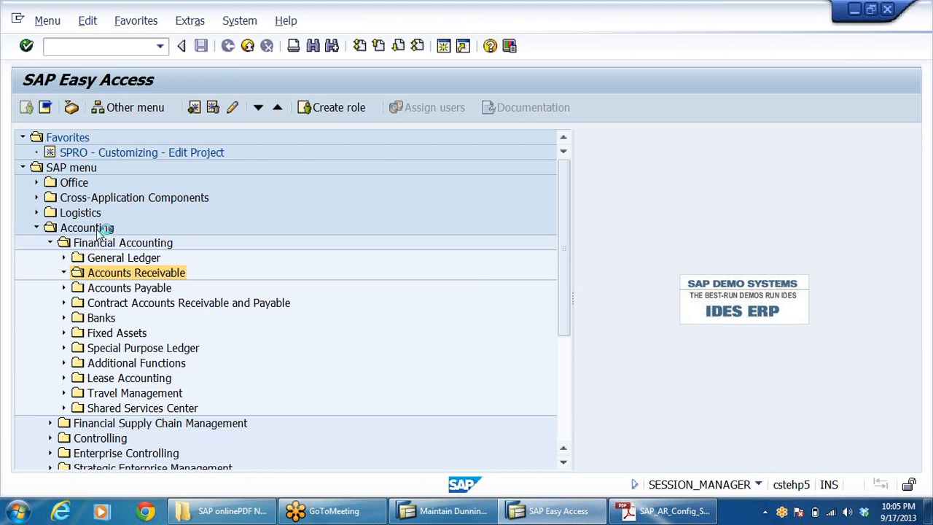
Expand the Accounts Receivable master records and start transaction FD02 to change a customer.
key("Down")
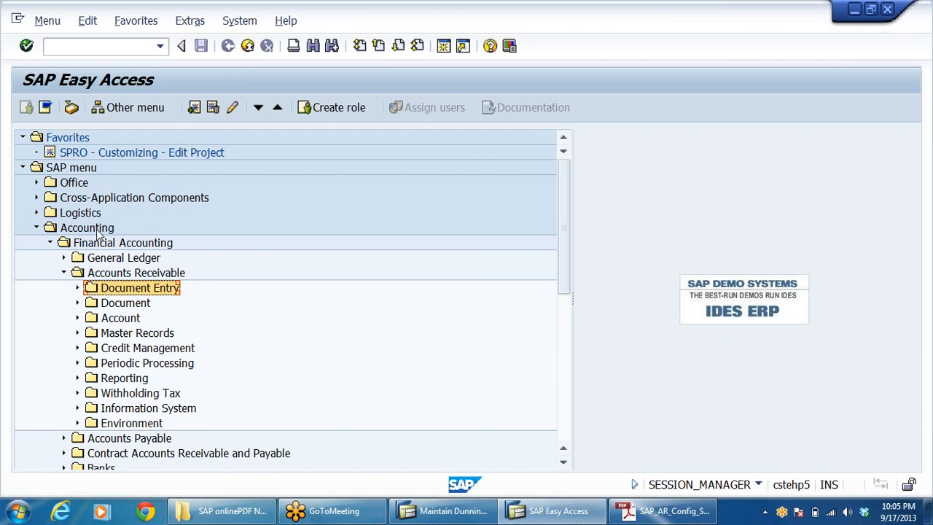
key("Down")
key("Down")
key("Down")
key("Right")
key("Down")
key("Down")
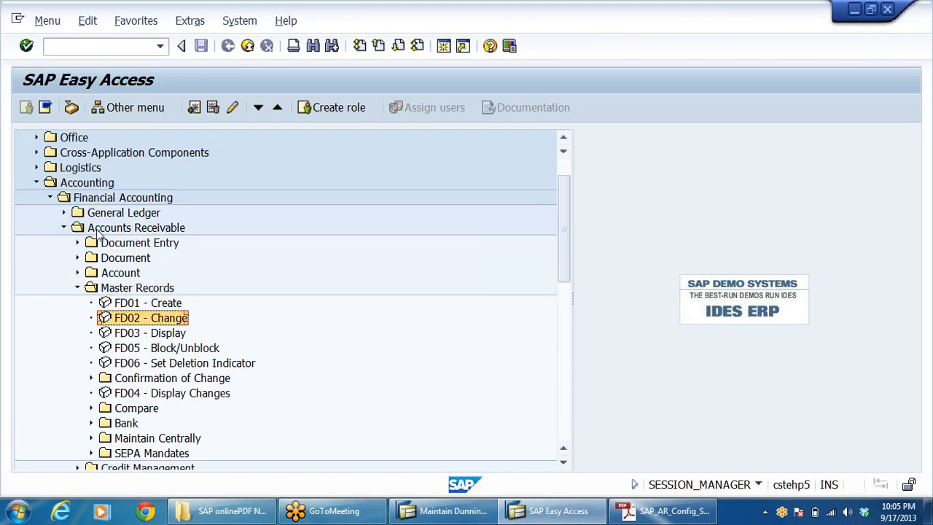
key("Return")
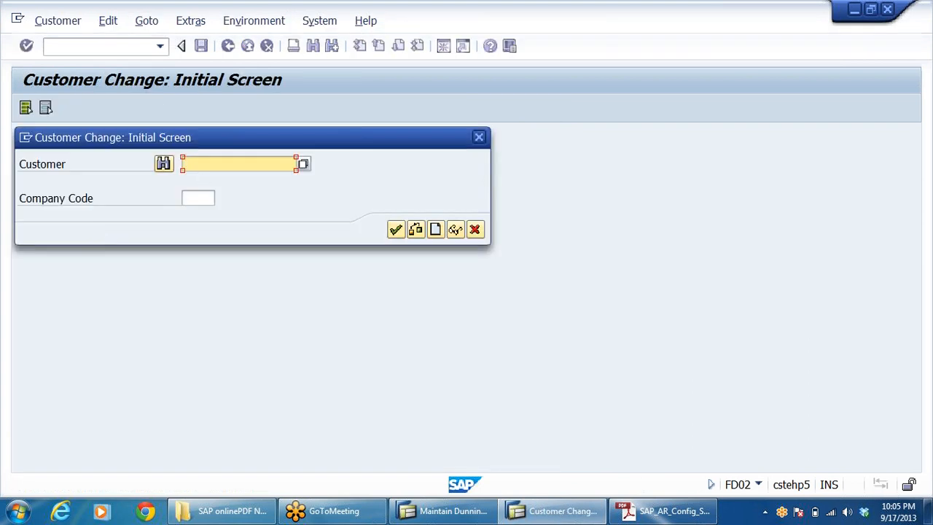
Set the company code to DRLB, look up the customer Moon Pharma Trading Company and open its general data for changing.
key("Tab")
type("D")
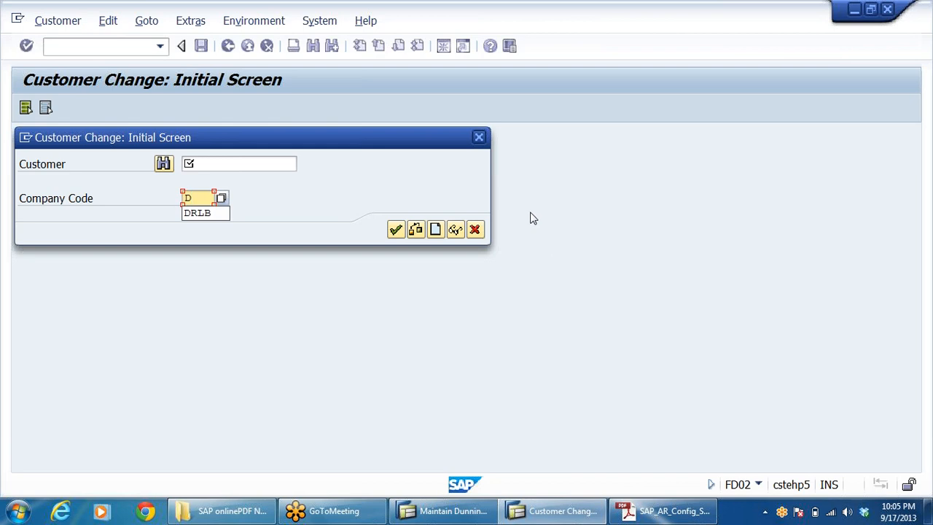
left_click(197, 213)
left_click(284, 164)
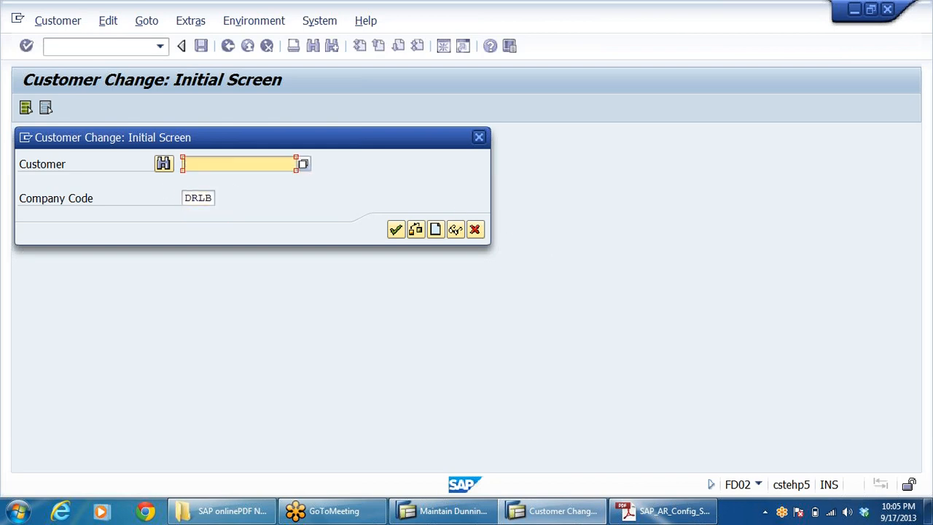
key("F4")
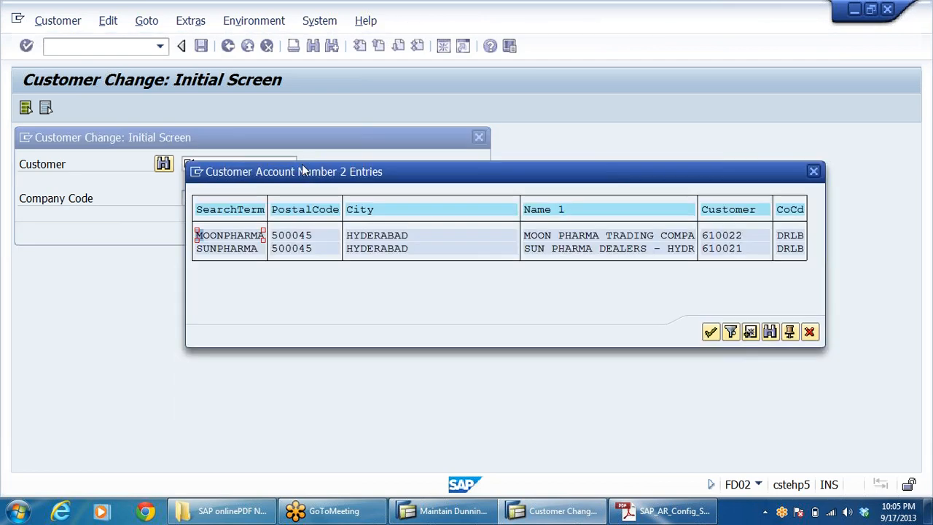
double_click(724, 235)
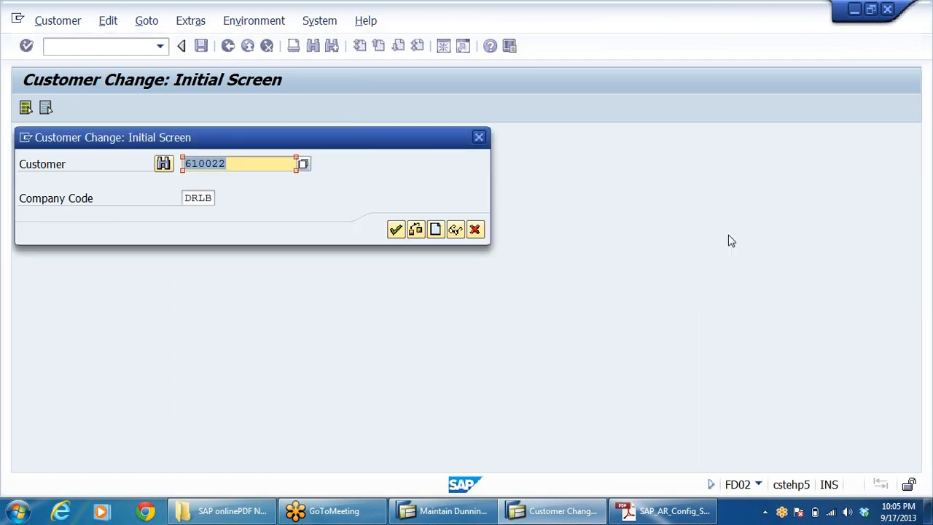
key("Return")
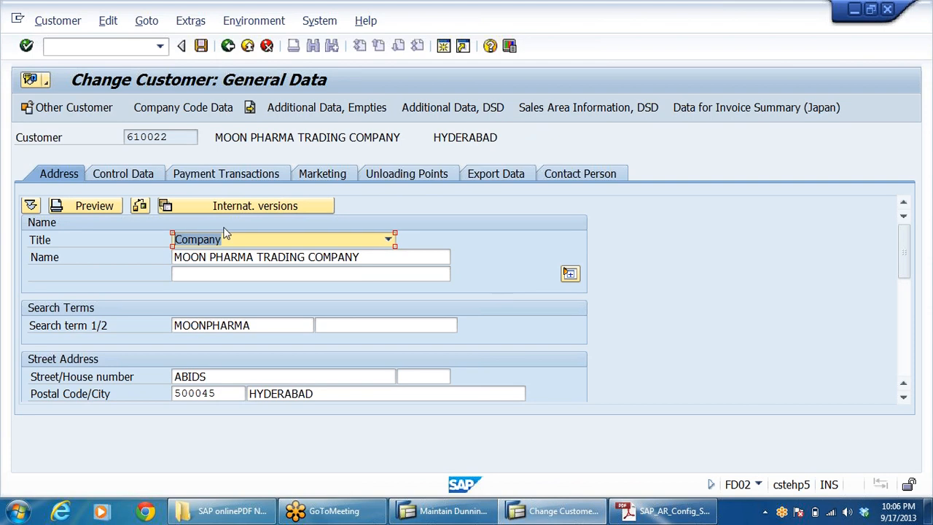
left_click(238, 256)
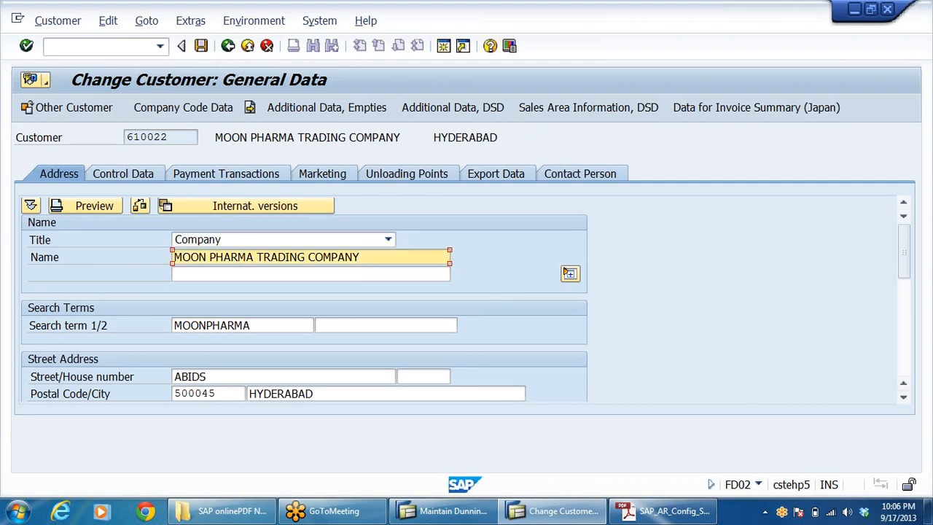
Display the dunning and correspondence data in the company code record of customer Moon Pharma Trading Company.
left_click_drag(360, 257, 173, 256)
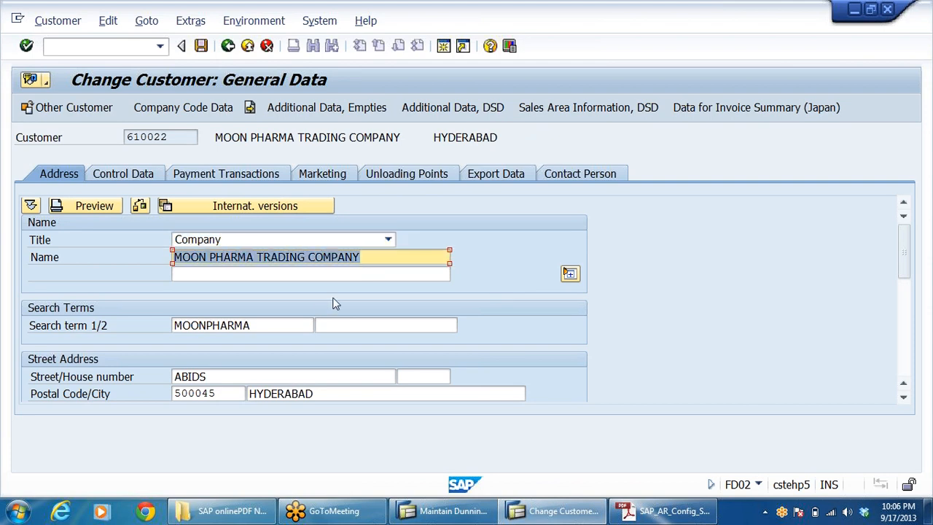
left_click(183, 274)
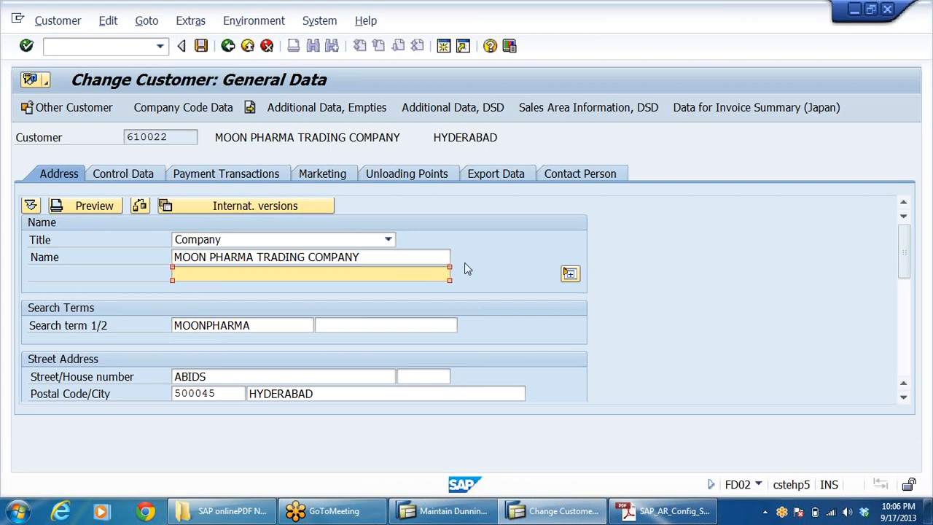
left_click(204, 109)
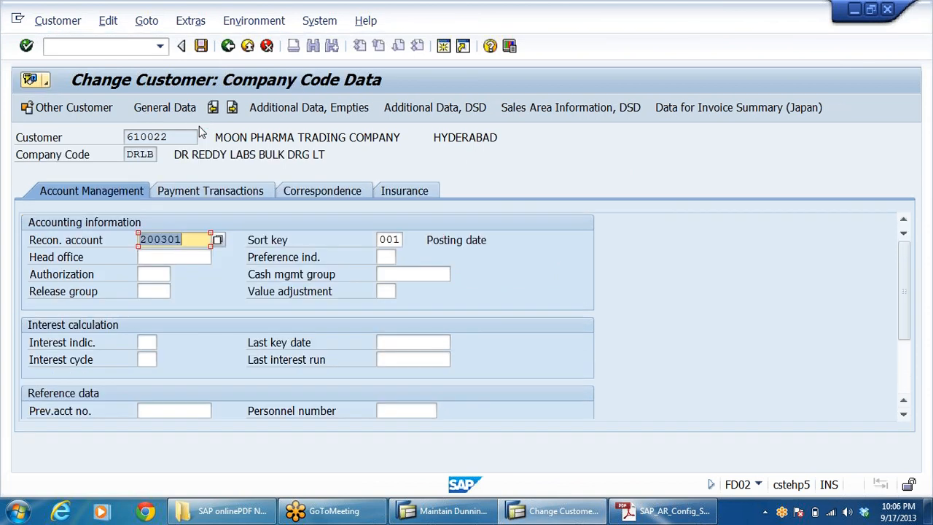
left_click(307, 191)
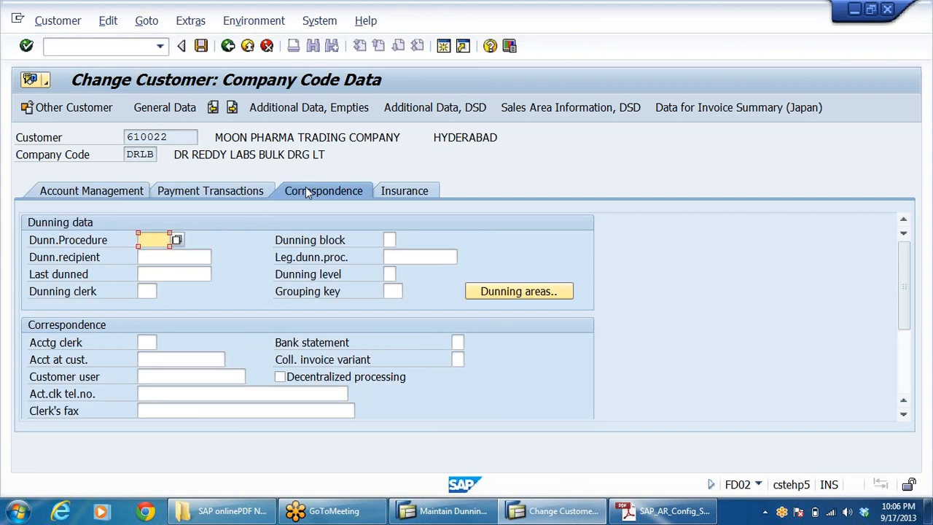
Assign dunning procedure DRL to Moon Pharma Trading Company from the list of procedures and save the customer.
left_click(83, 244)
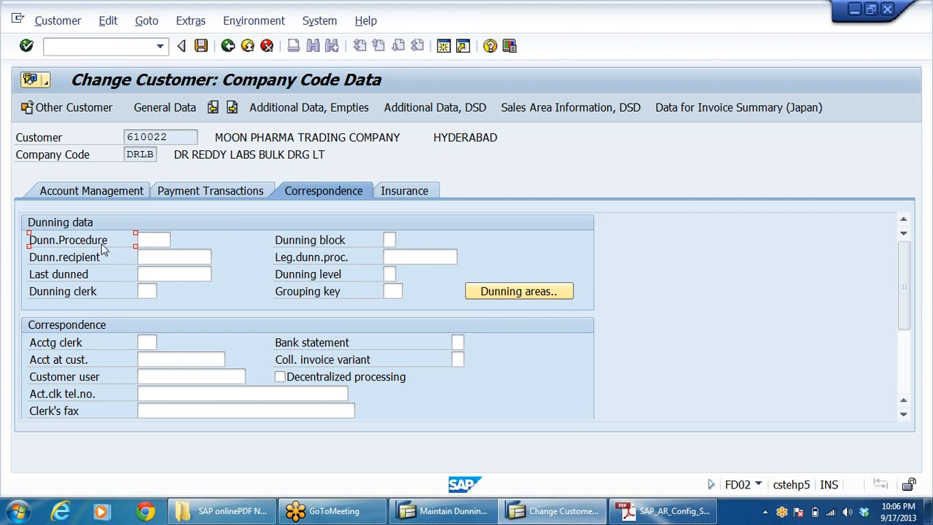
left_click(153, 240)
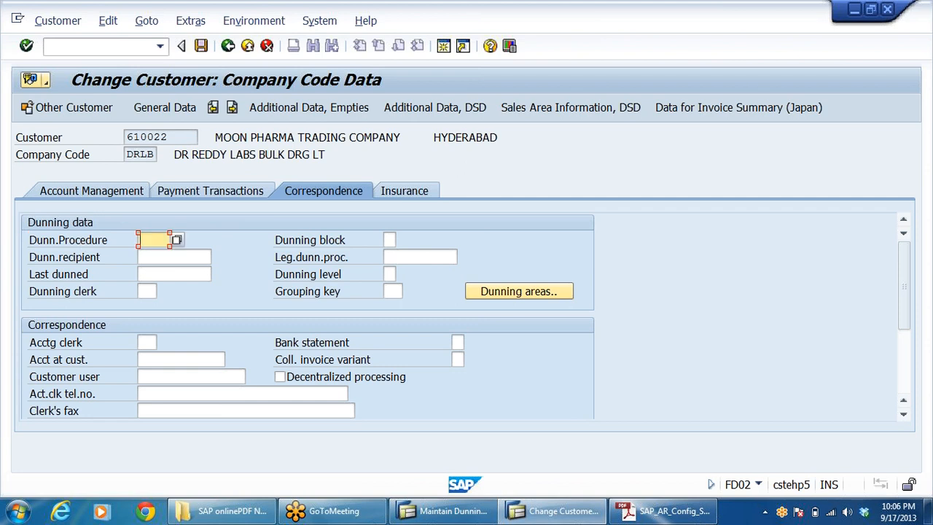
left_click(176, 241)
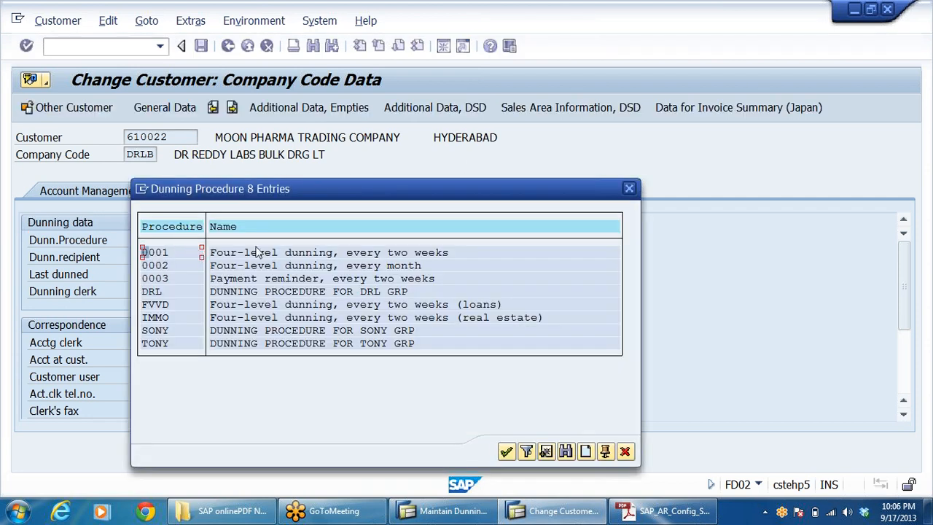
left_click(153, 292)
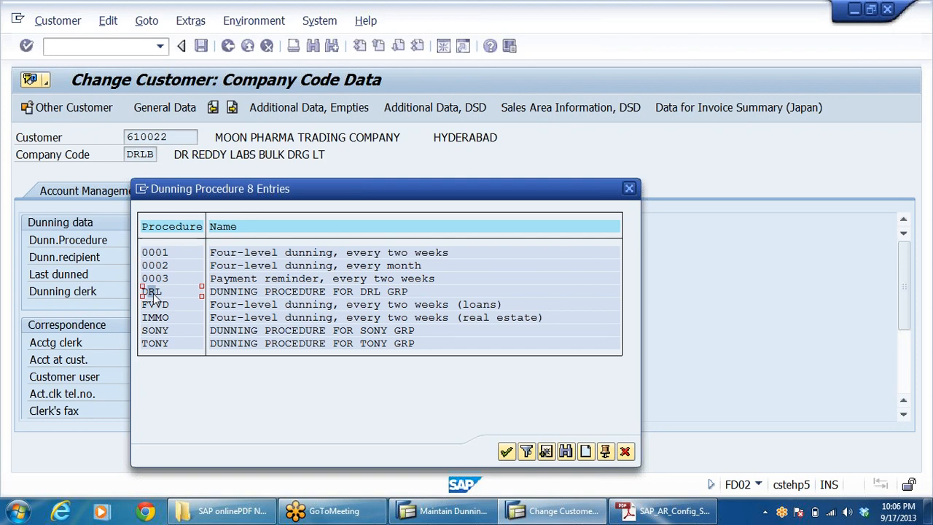
key("Return")
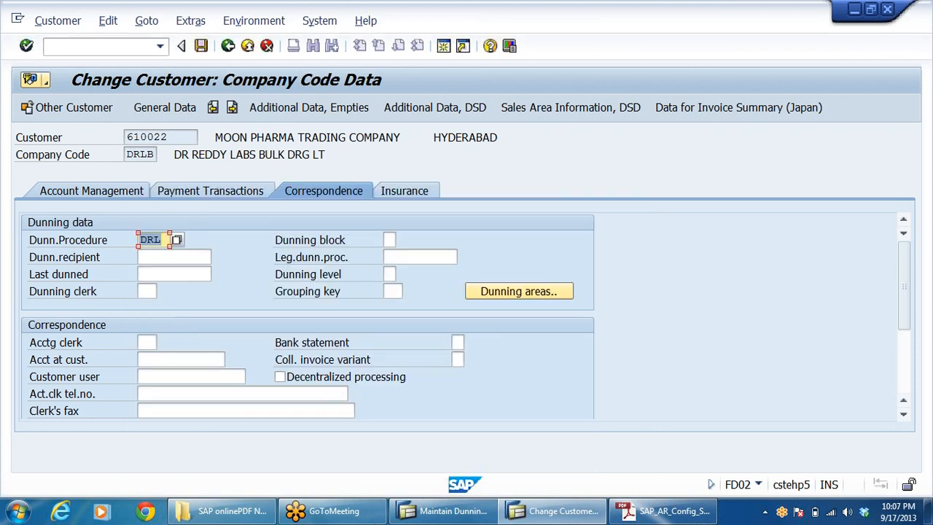
left_click(201, 46)
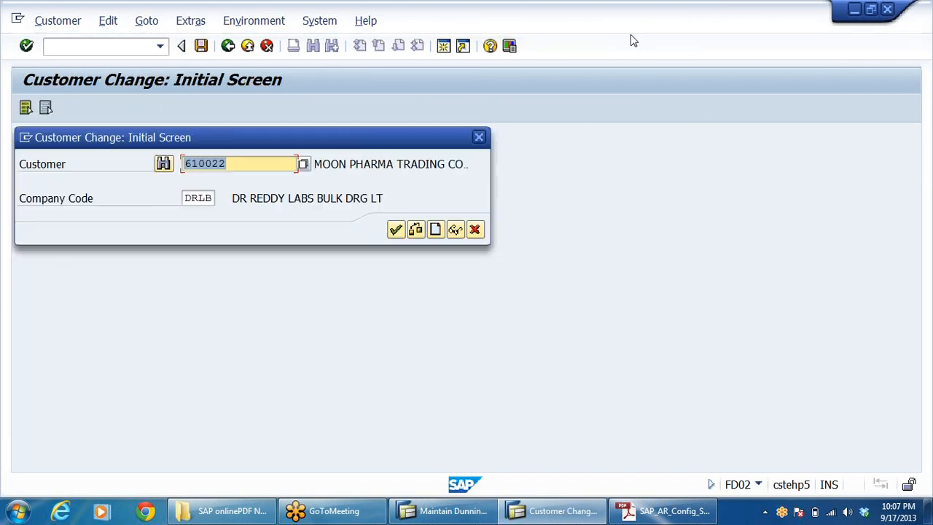
Open customer Sun Pharma Dealers in company code DRLB, set its dunning procedure to DRL and save.
left_click(395, 229)
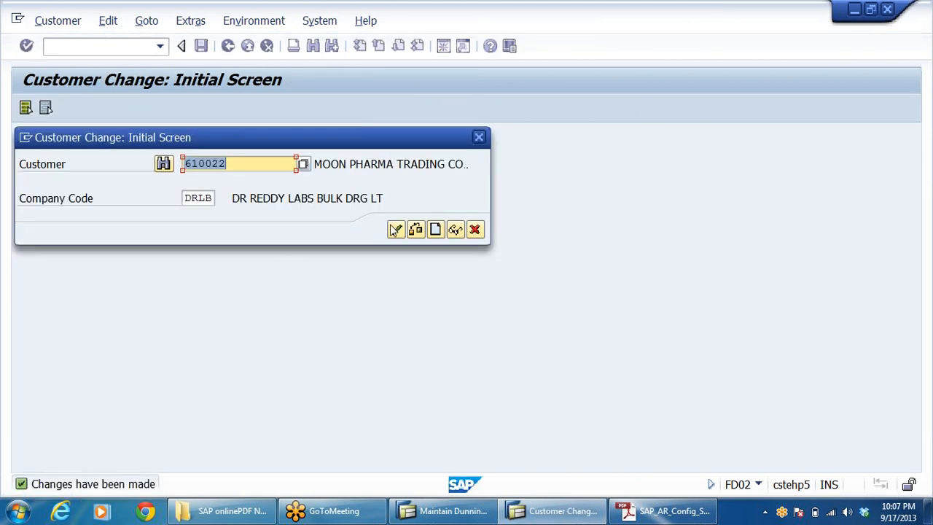
left_click(227, 164)
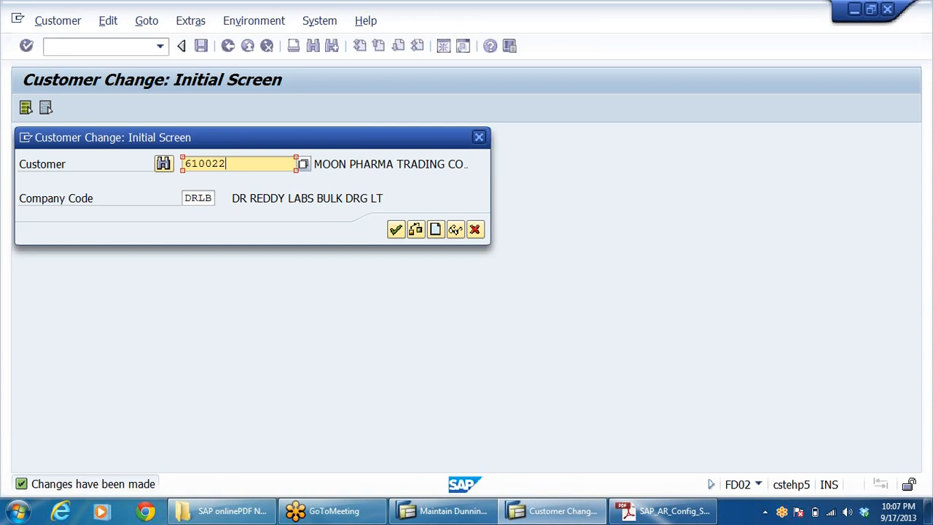
key("Return")
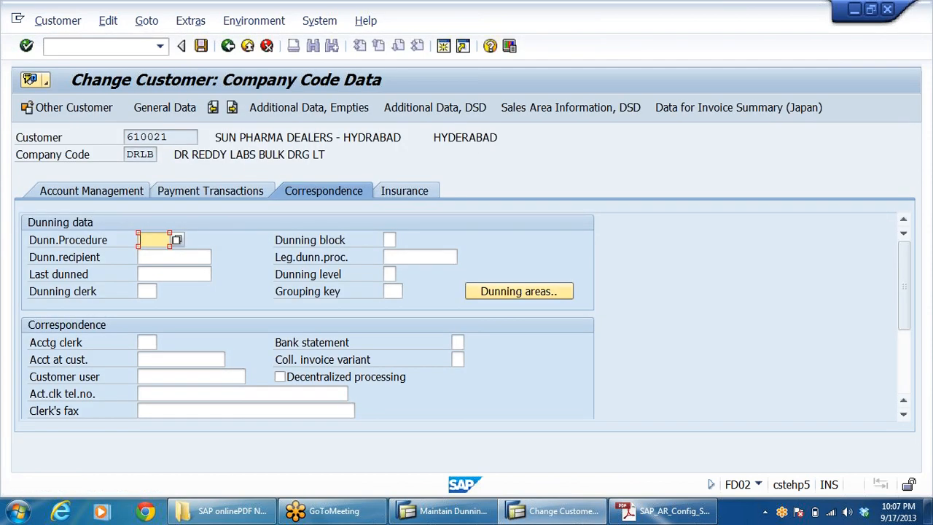
type("DRL")
left_click(201, 46)
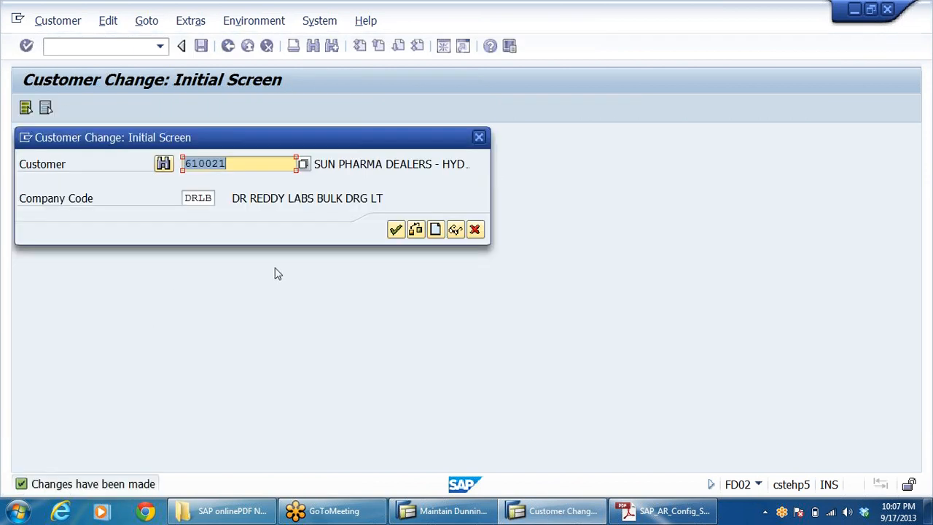
Reopen Sun Pharma Dealers to check its dunning procedure, and leave the customer change transaction.
left_click(395, 230)
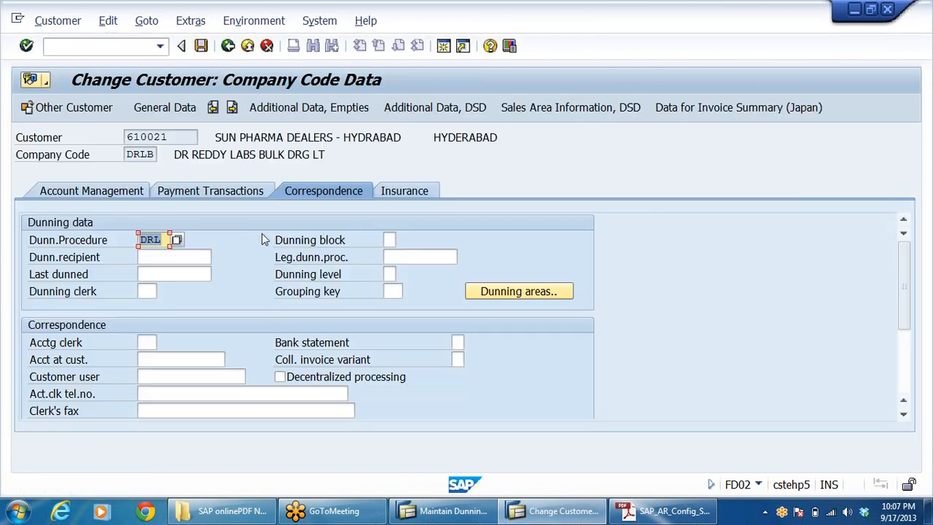
left_click(228, 46)
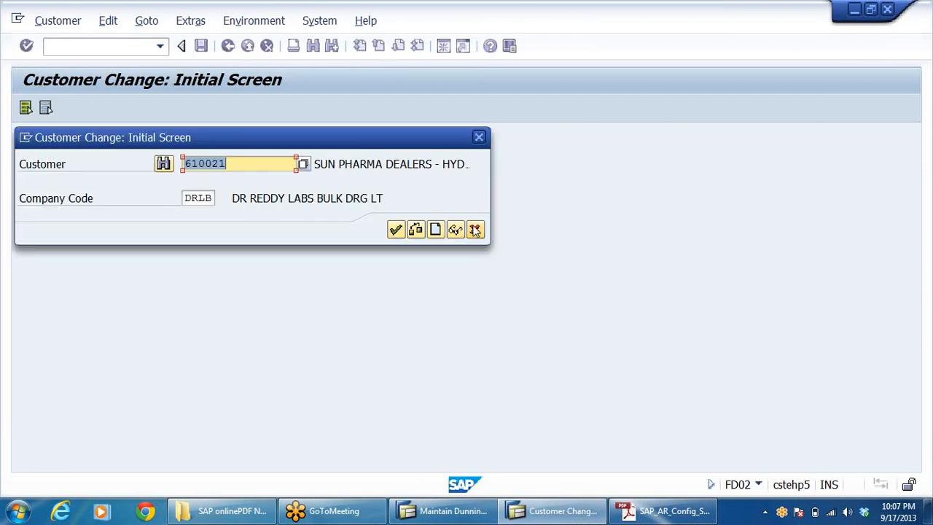
left_click(474, 230)
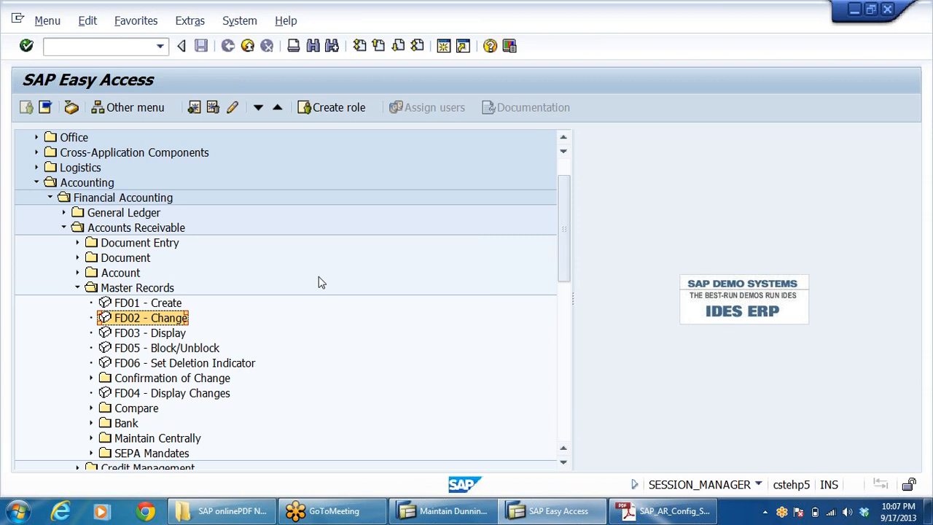
Collapse the master records folder, expand the Accounts Receivable Account folder and start FBL5N for customer line items.
left_click(78, 288)
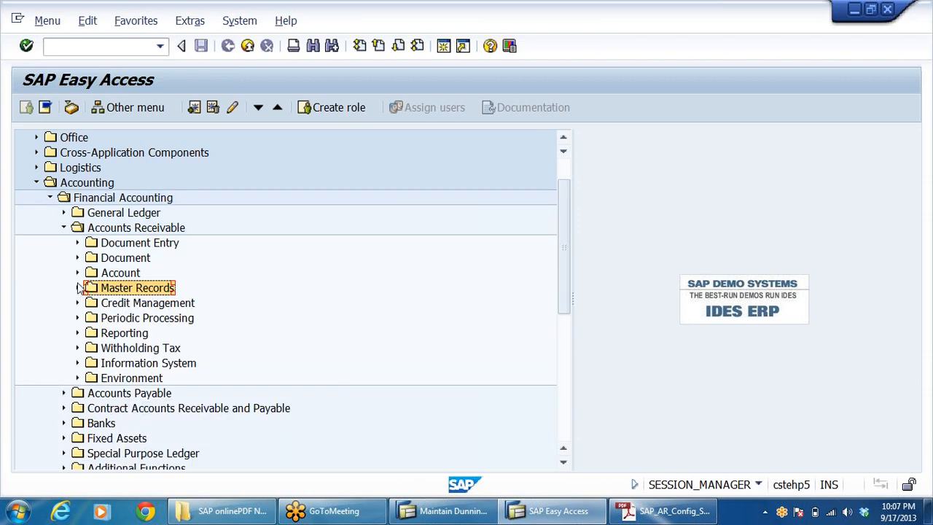
left_click(78, 273)
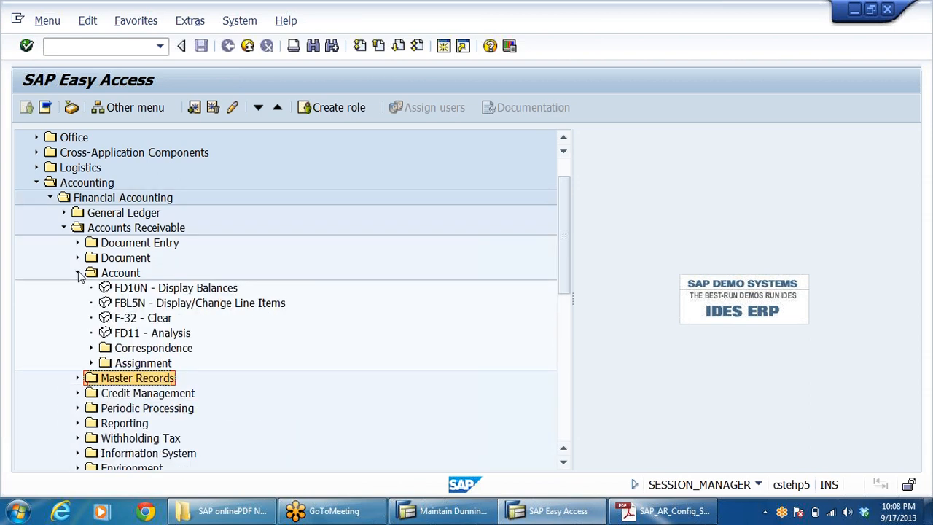
double_click(144, 304)
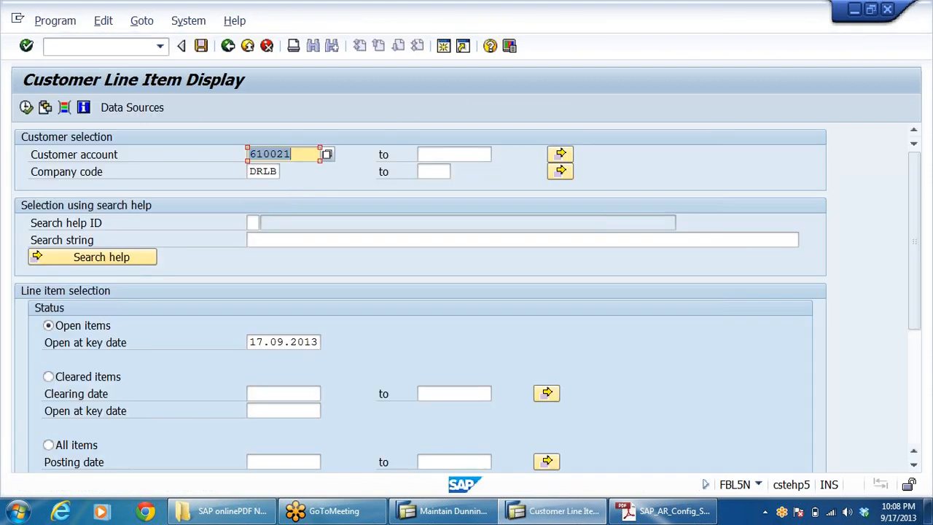
Clear the starting customer account, search the customers of company code DRLB and pick Sun Pharma Dealers.
left_click(470, 153)
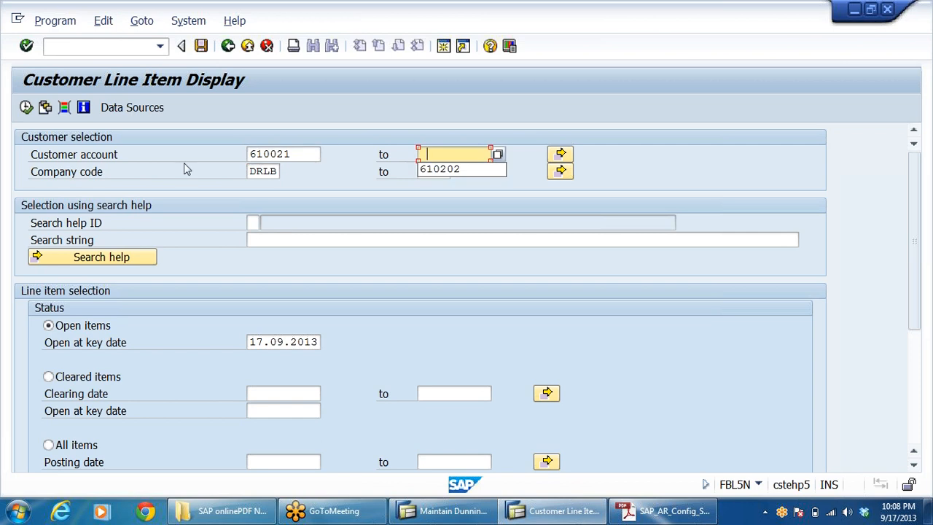
left_click_drag(291, 154, 232, 169)
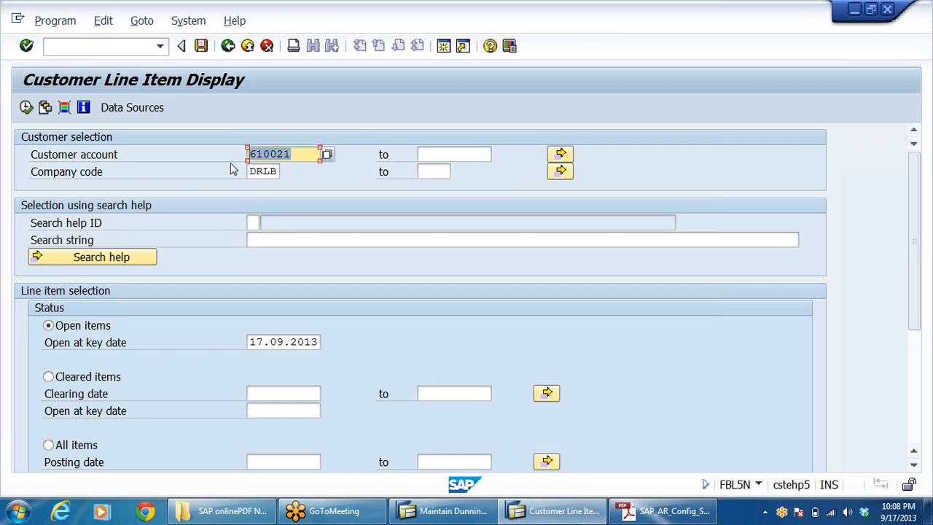
key("Delete")
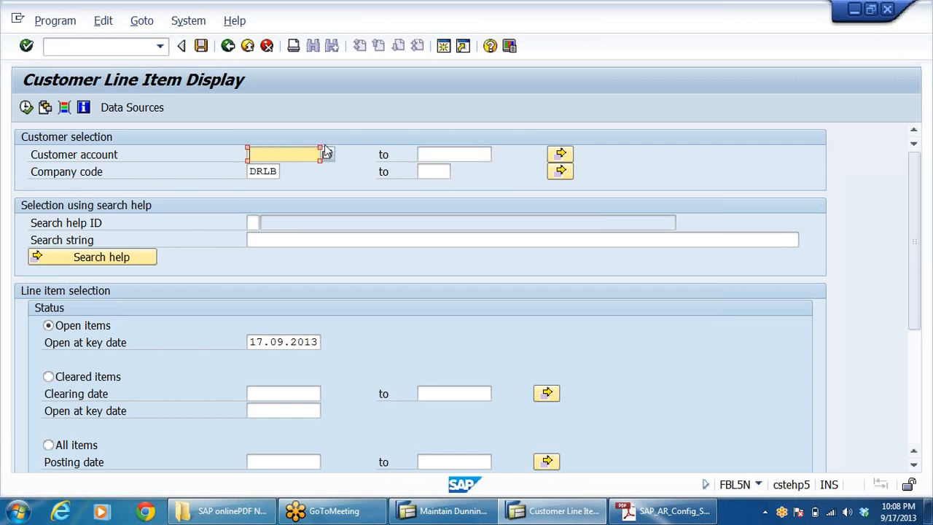
left_click(328, 154)
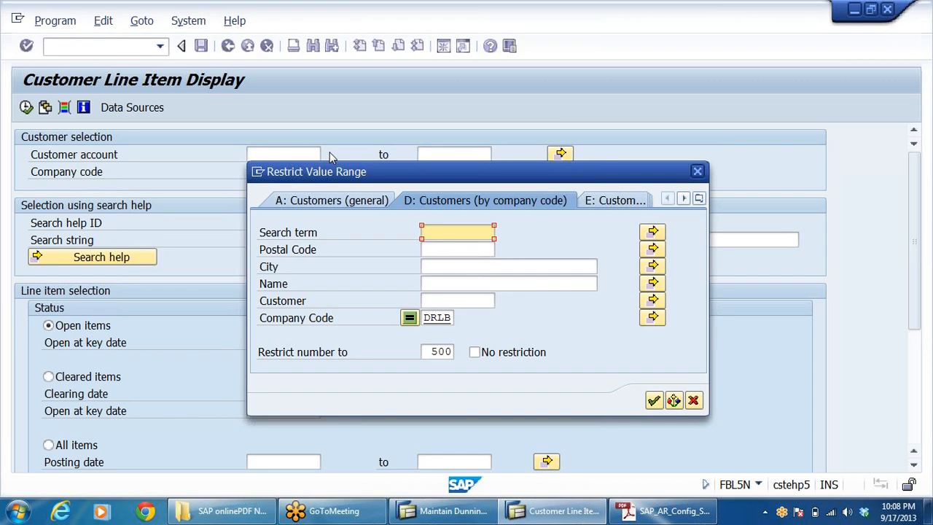
key("Return")
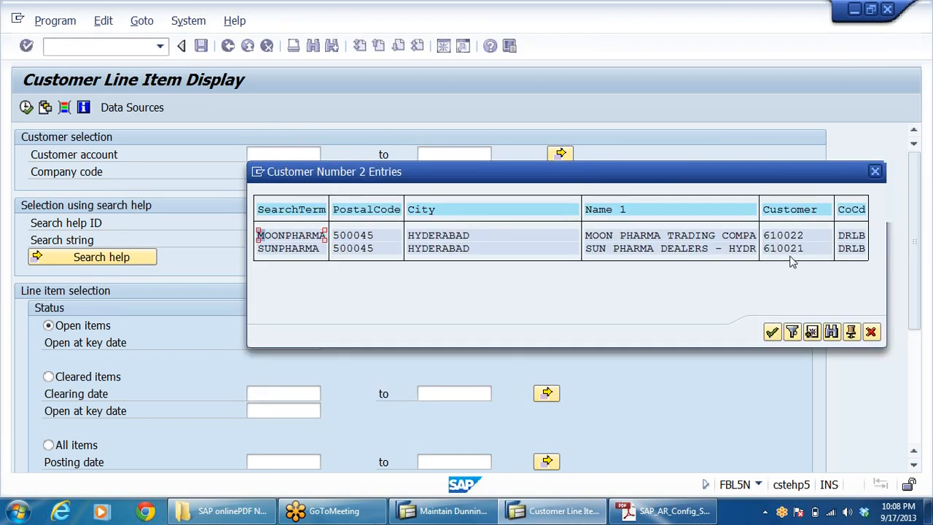
double_click(785, 248)
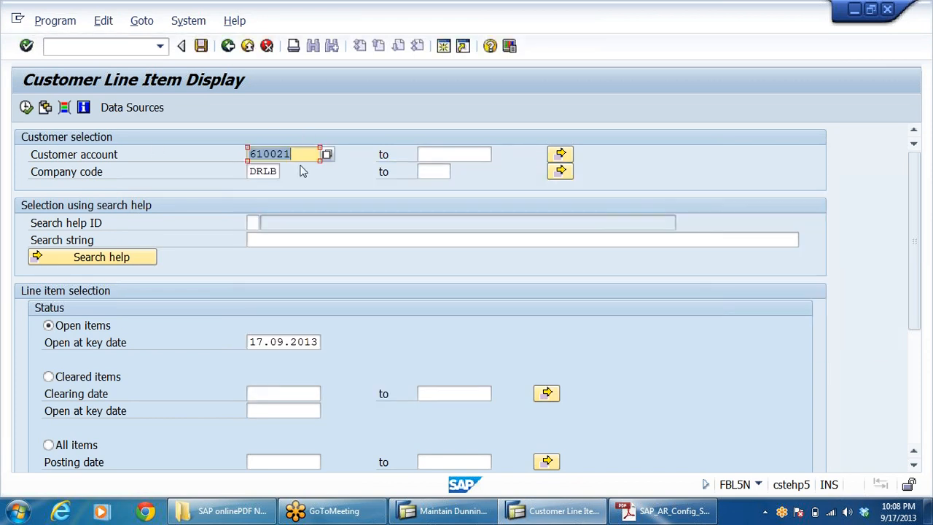
Fill in the end of the customer account range, display the open line items and return to the SAP menu.
left_click(454, 154)
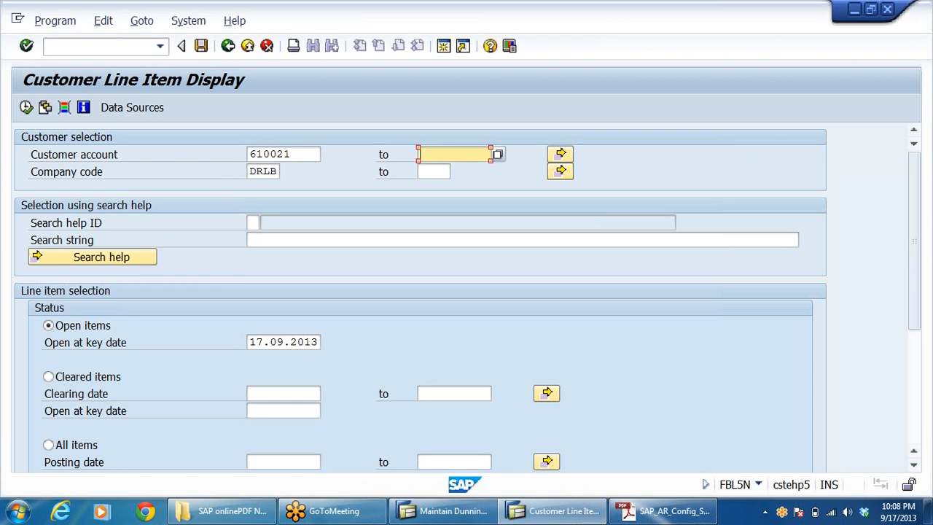
type("6")
key("Down")
key("Return")
left_click(26, 107)
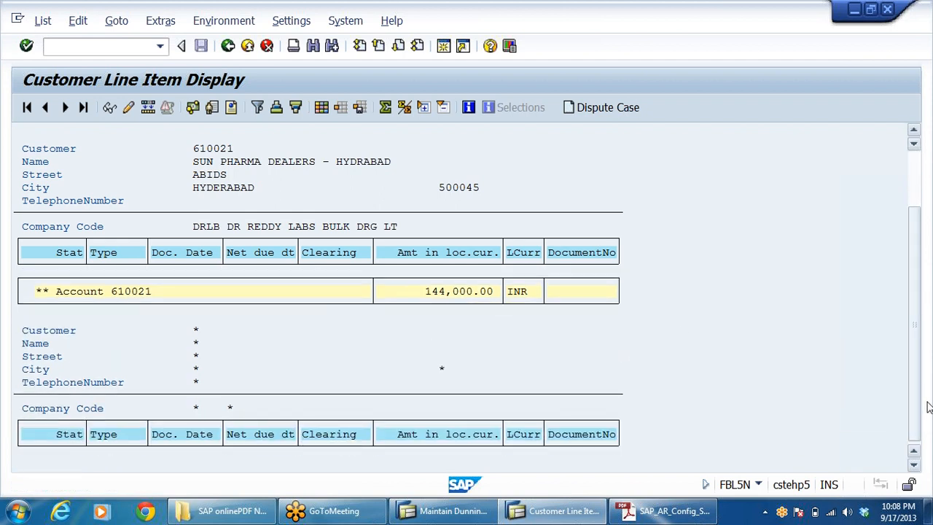
left_click(248, 45)
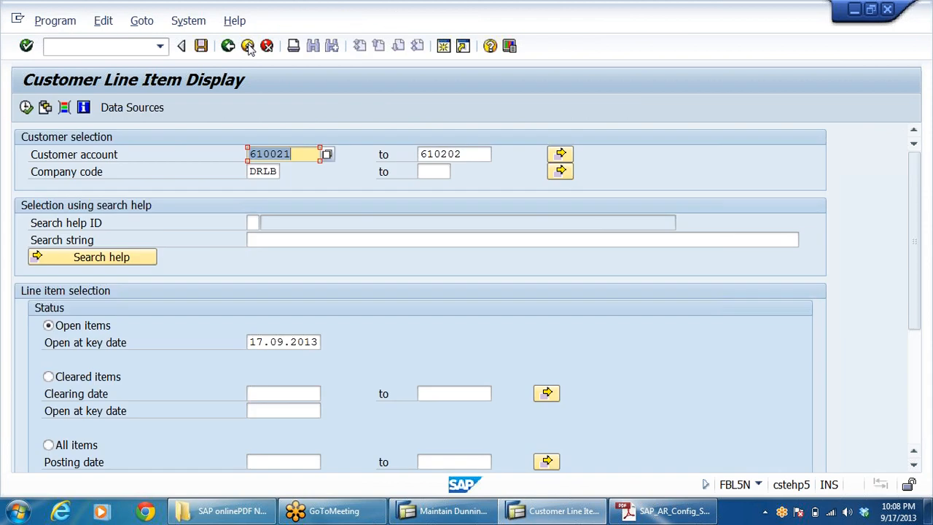
left_click(248, 46)
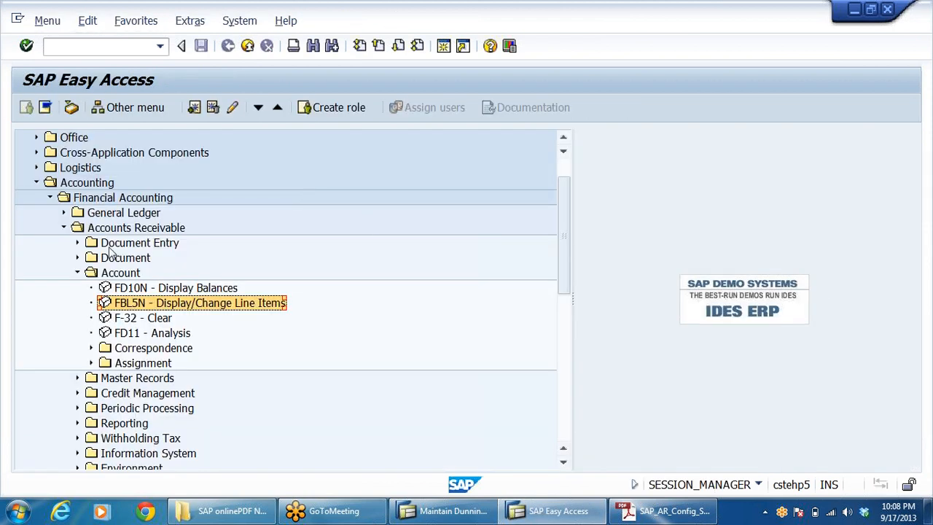
Expand the Accounts Receivable Document Entry folder and start transaction F-22 to enter a general customer invoice.
left_click(138, 244)
double_click(110, 247)
key("Down")
key("Down")
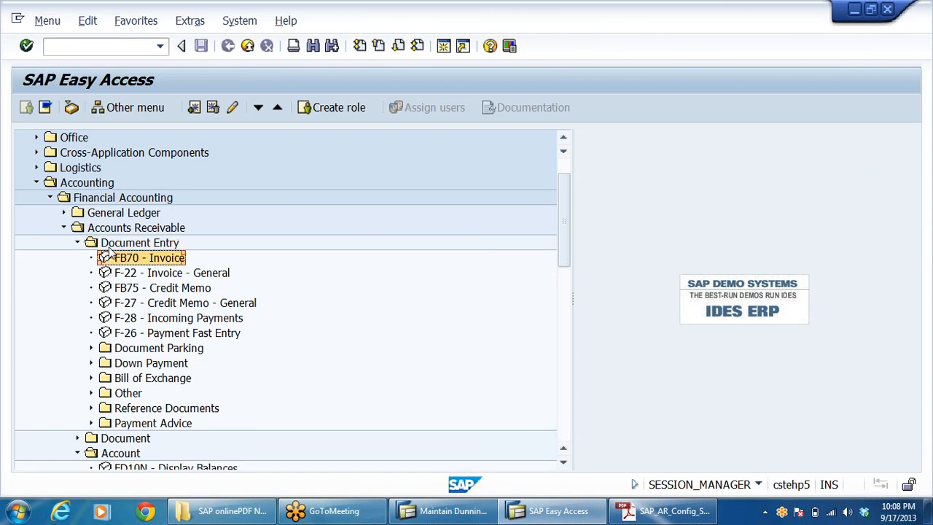
key("Return")
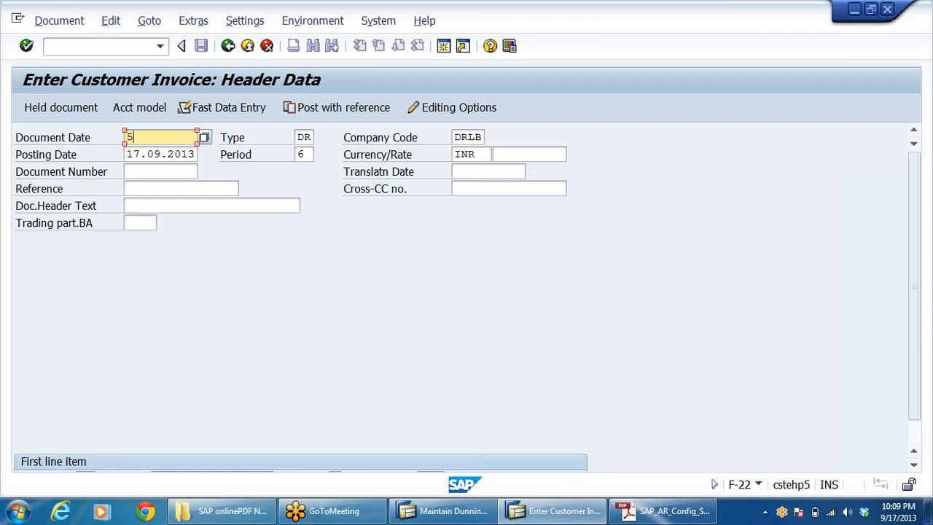
Set the invoice's document date and posting date to 01.09.2013, keeping company code DRLB and currency INR.
key("BackSpace")
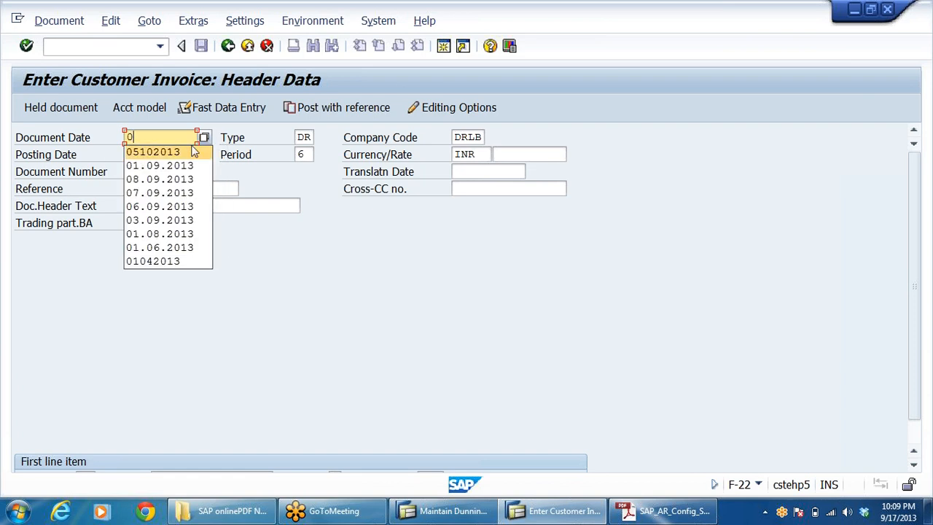
left_click(181, 165)
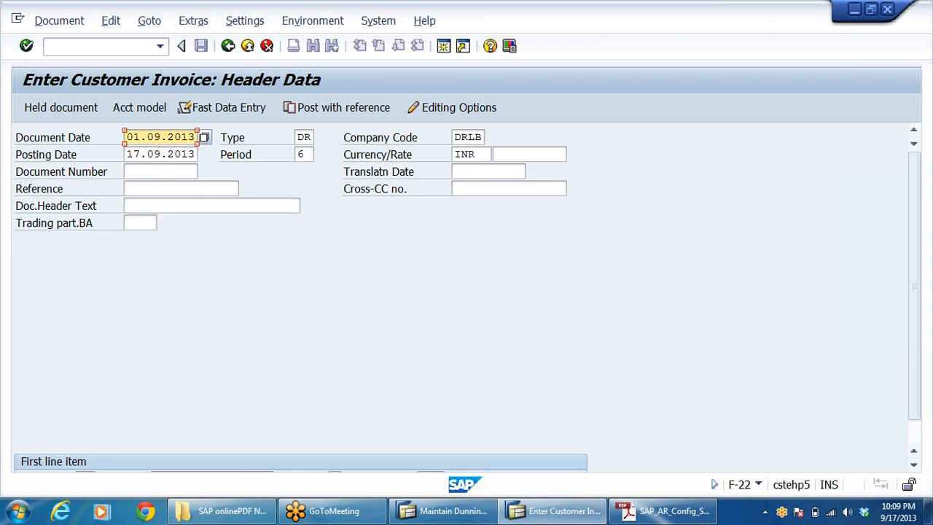
key("Home")
key("shift+End")
key("ctrl+c")
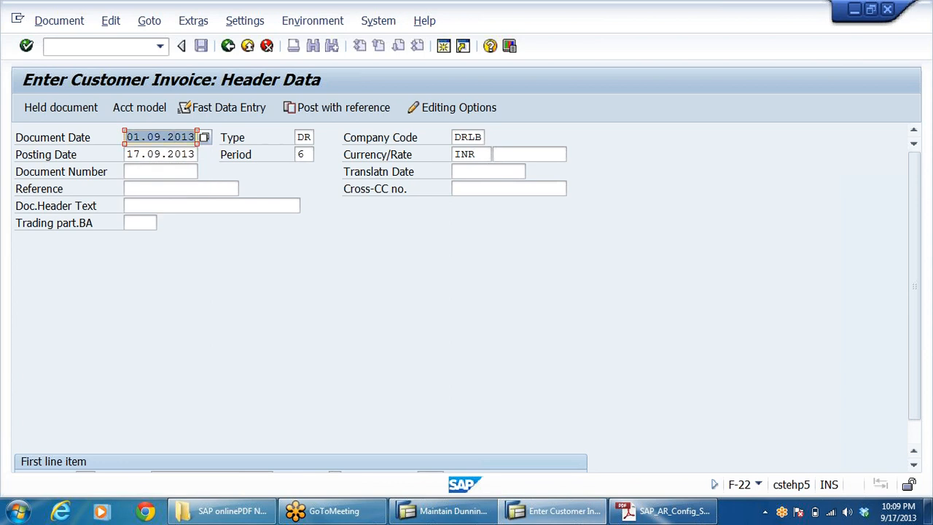
key("End")
key("Tab")
key("shift+End")
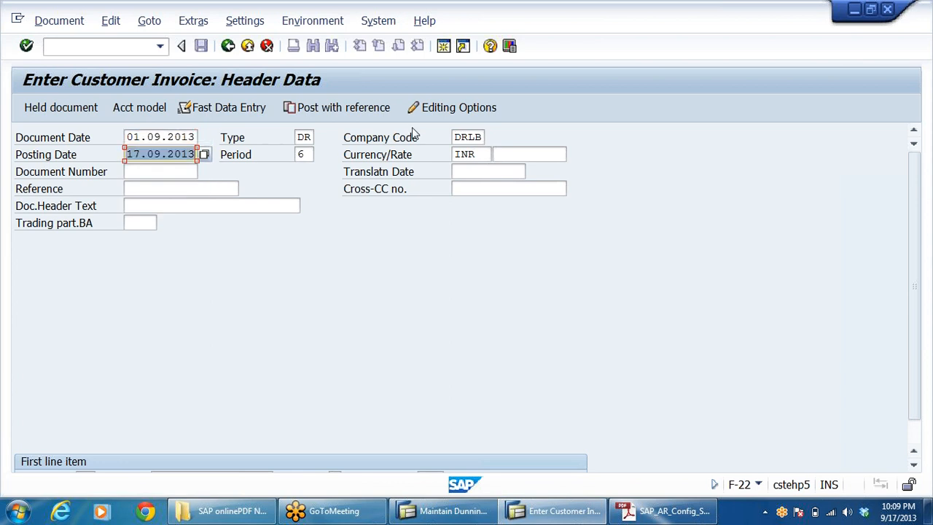
key("ctrl+v")
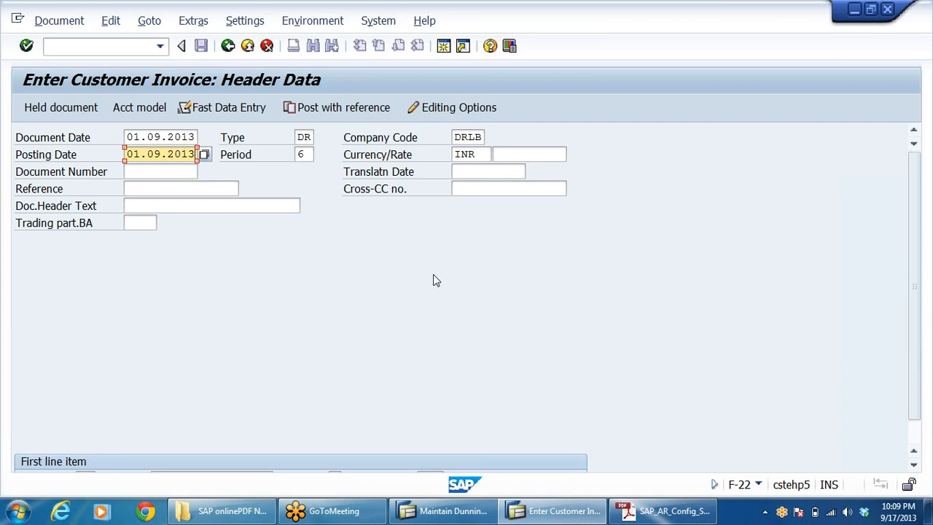
left_click(477, 137)
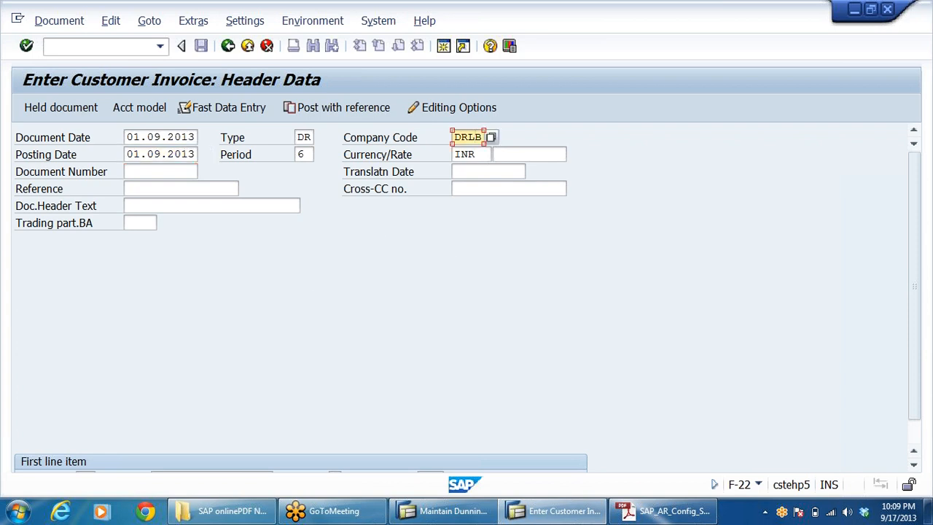
key("Tab")
key("Return")
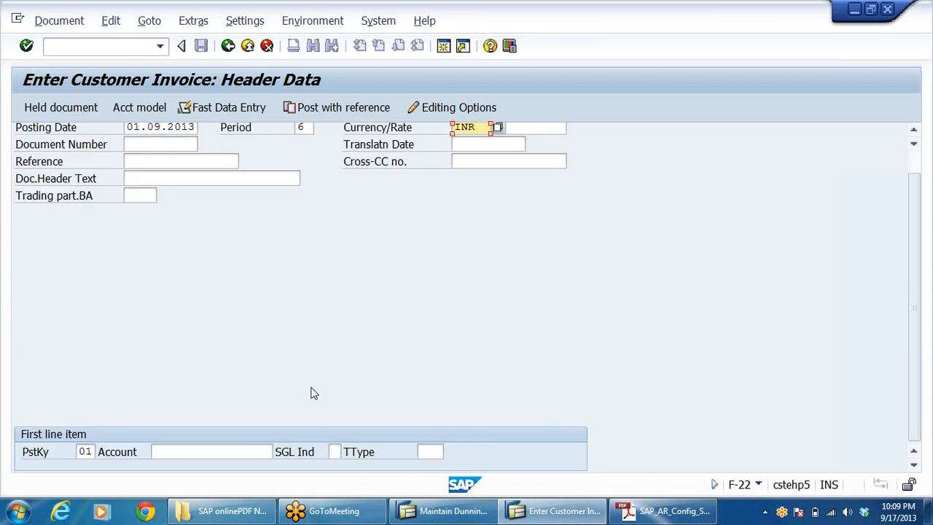
Pick Sun Pharma Dealers from the DRLB customers for the first line item, submit the header and abandon the invoice entry.
left_click(272, 452)
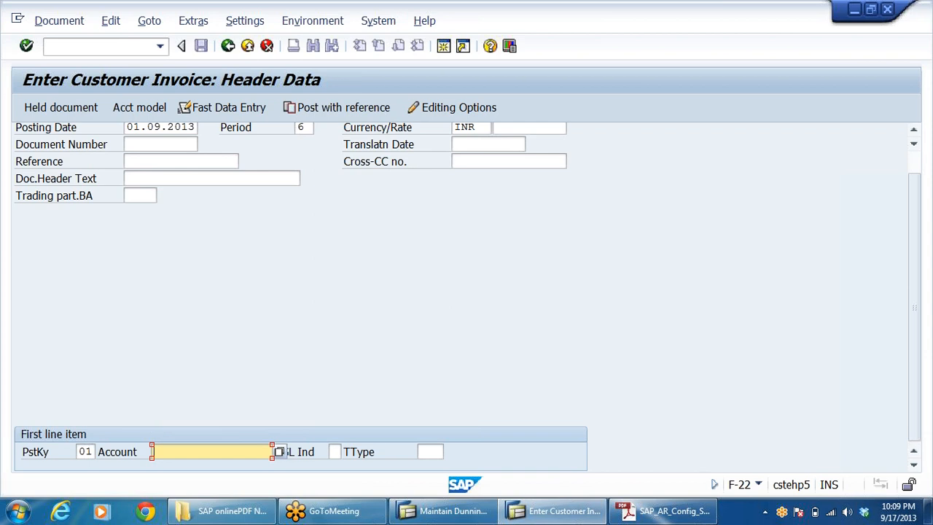
left_click(279, 452)
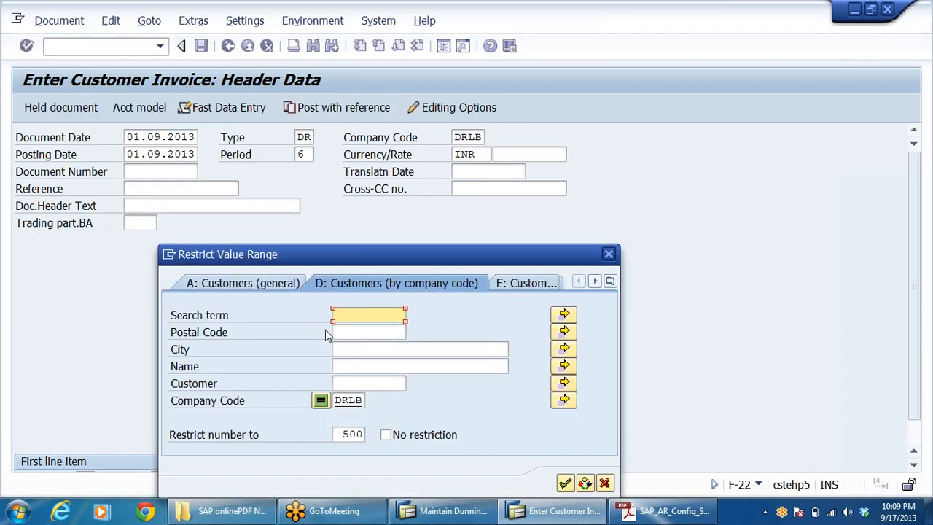
key("Return")
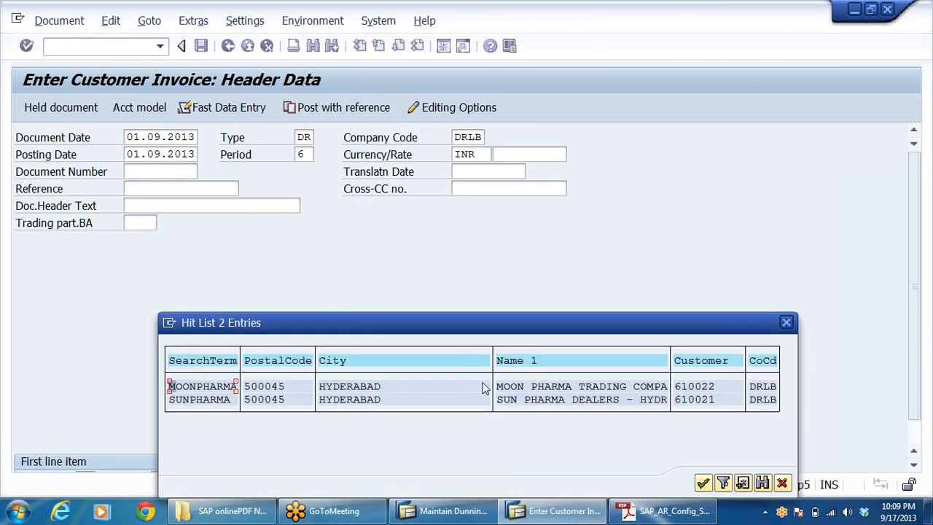
double_click(698, 400)
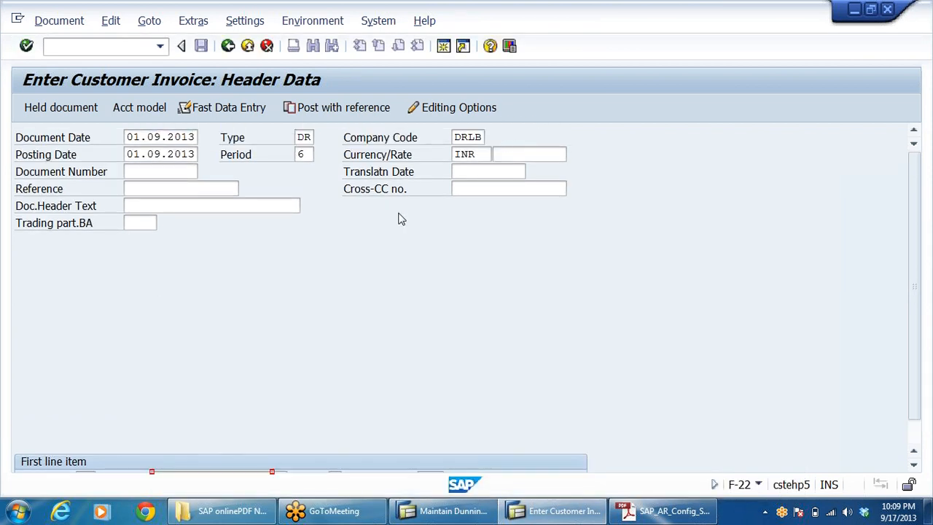
key("Return")
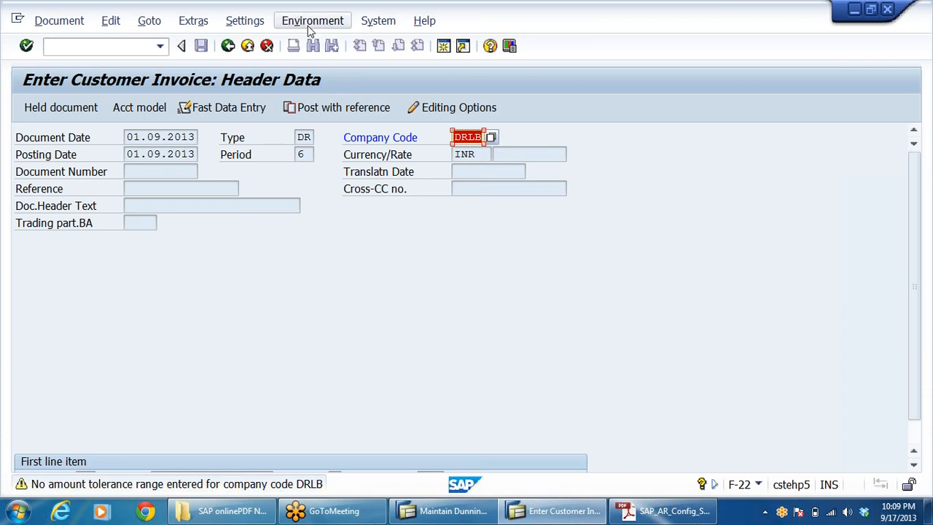
left_click(248, 45)
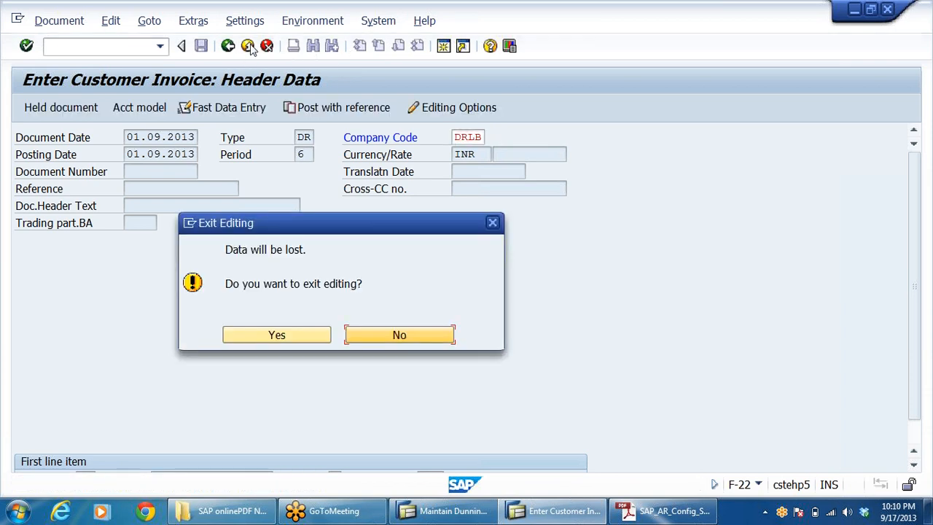
left_click(248, 336)
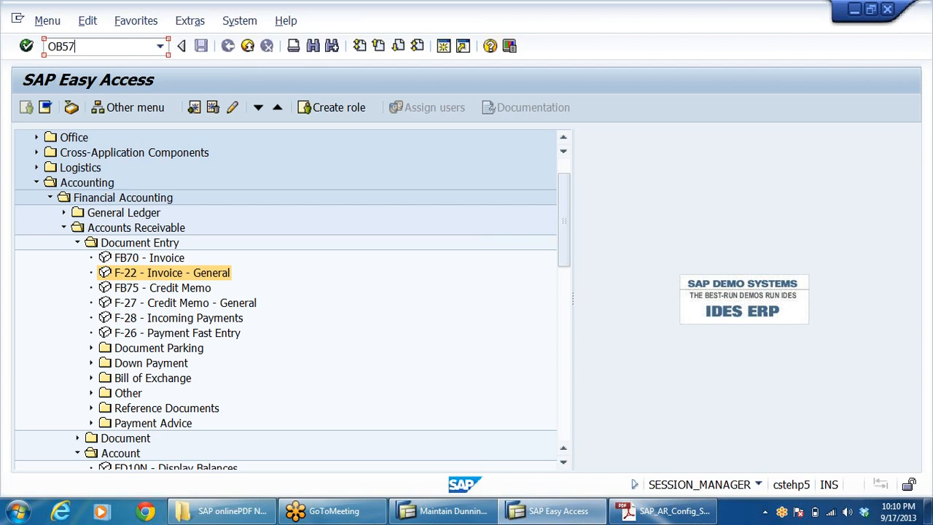
Run OB57, assign tolerance group DRAO to the first listed user, save it in the AR SETTINGS FOR DRL GRP request and return to the menu.
key("Return")
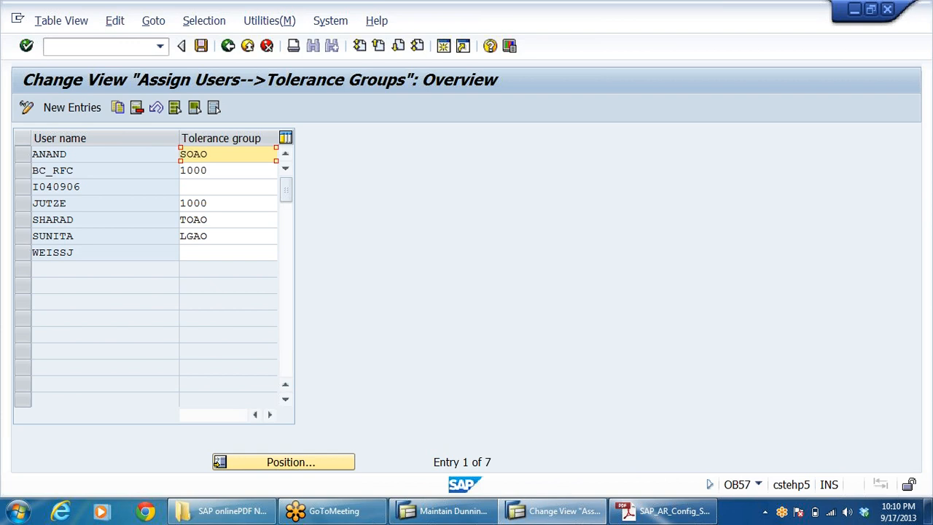
type("D")
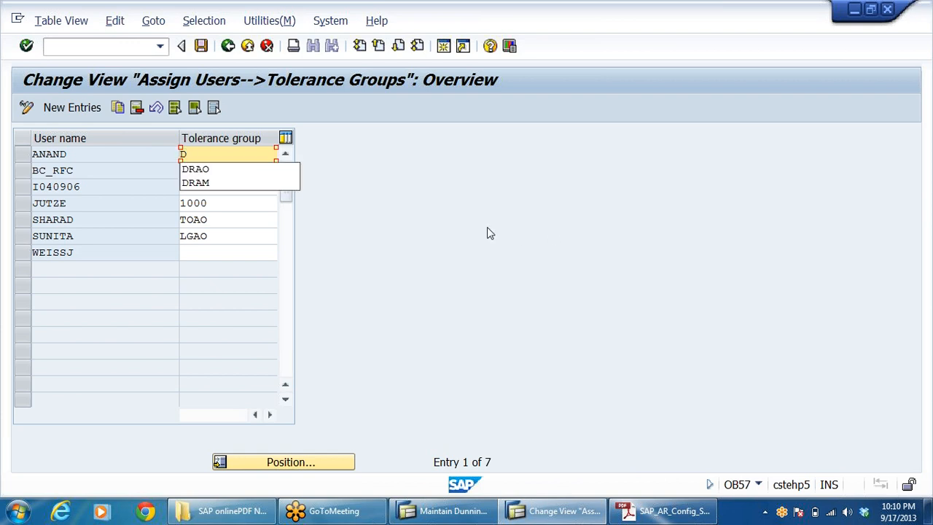
left_click(195, 169)
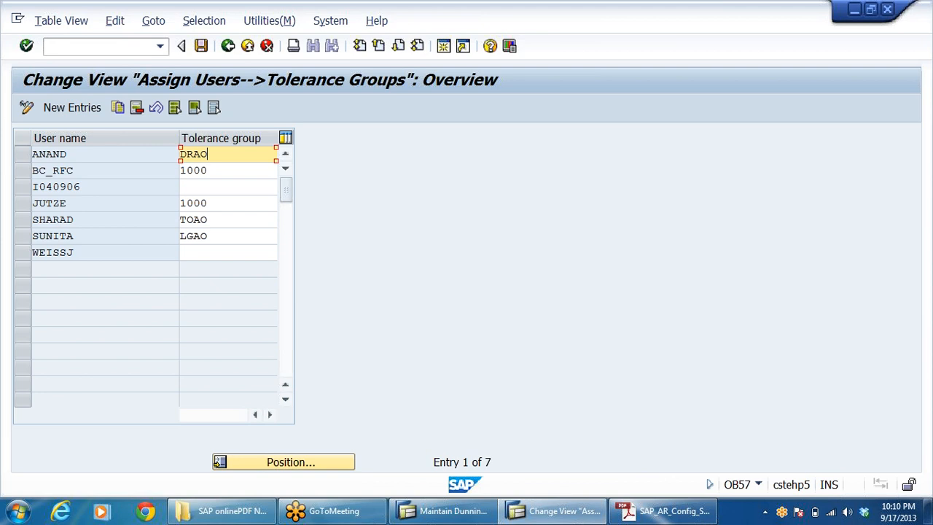
left_click(202, 46)
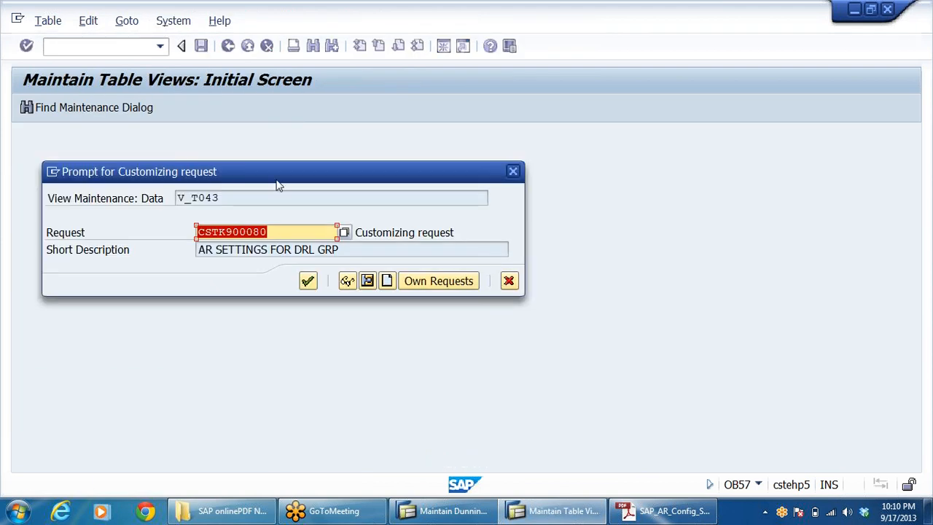
left_click(308, 280)
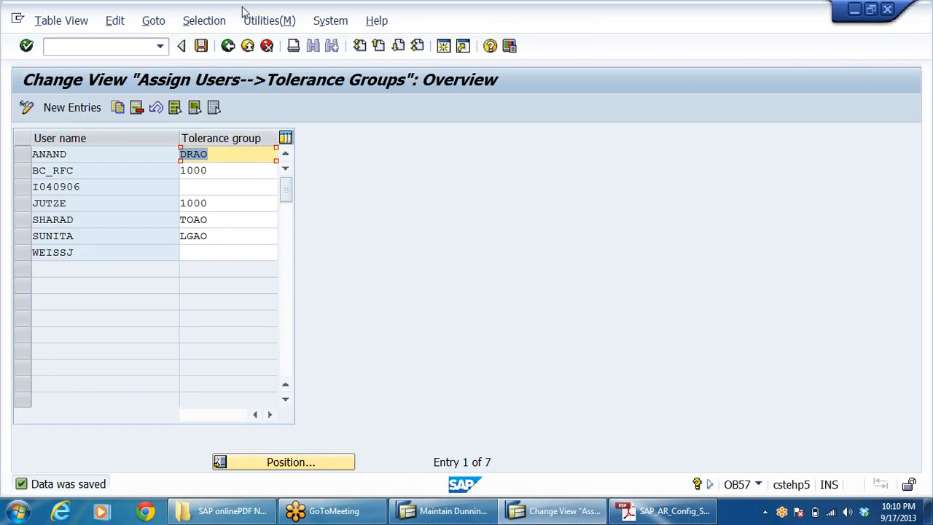
left_click(247, 46)
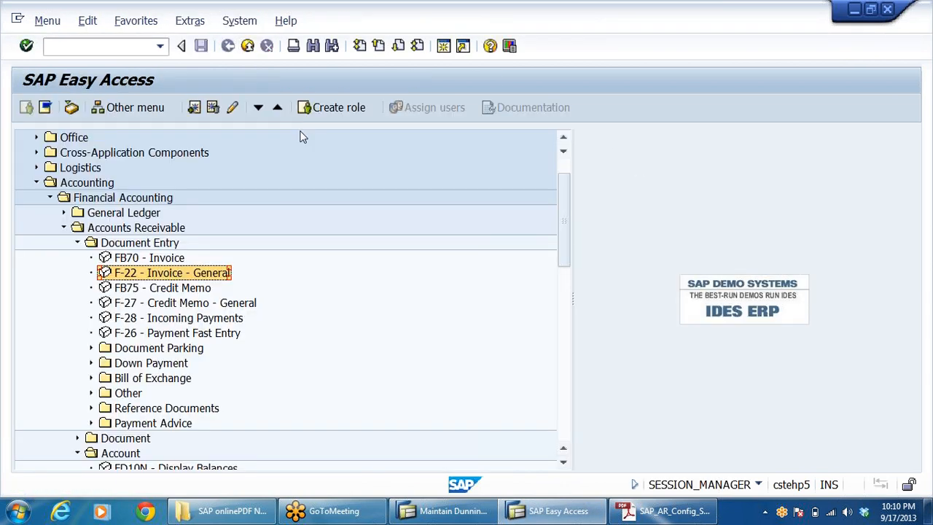
Start transaction F-22 again and set both the document date and the posting date to 01.09.2013.
double_click(161, 277)
key("BackSpace")
left_click(157, 151)
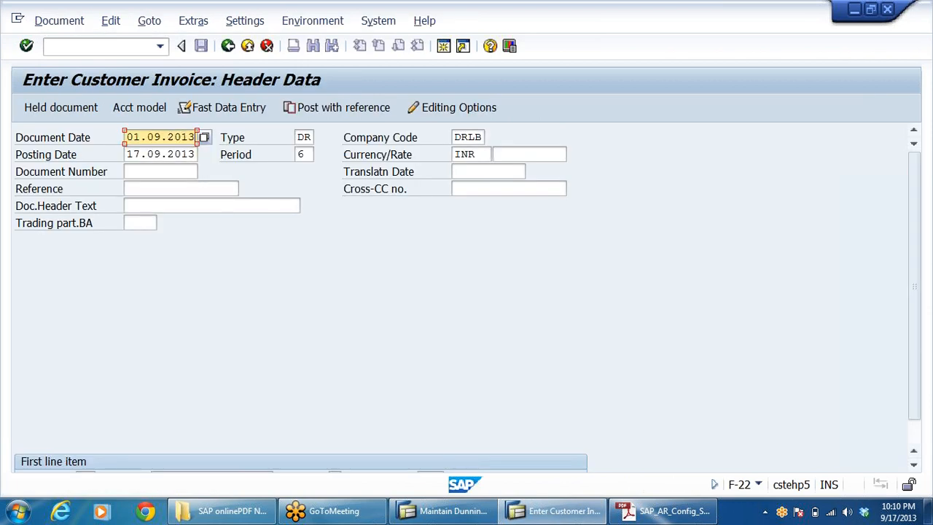
left_click(160, 154)
key("BackSpace")
left_click(160, 169)
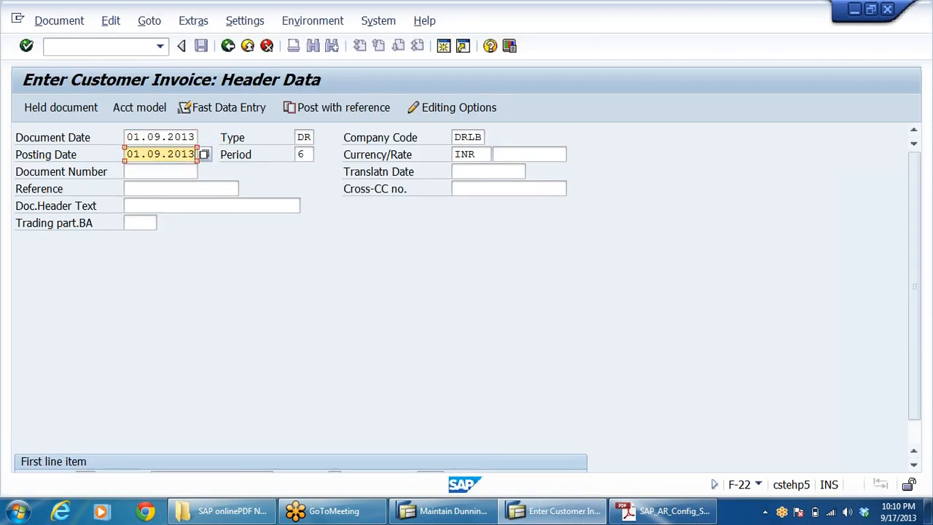
Enter the Sun Pharma Dealers customer account for the first line item with posting key 01 and proceed to the customer item.
key("Return")
key("BackSpace")
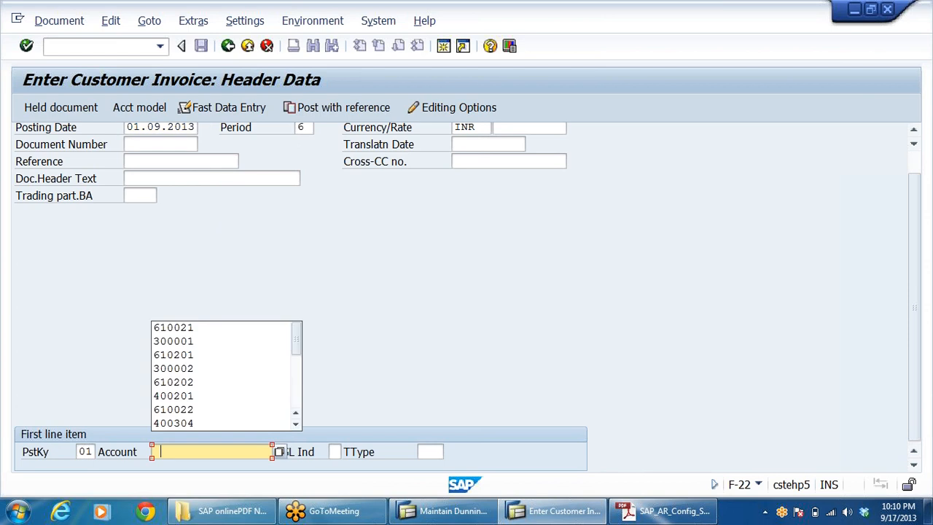
left_click(244, 330)
key("Return")
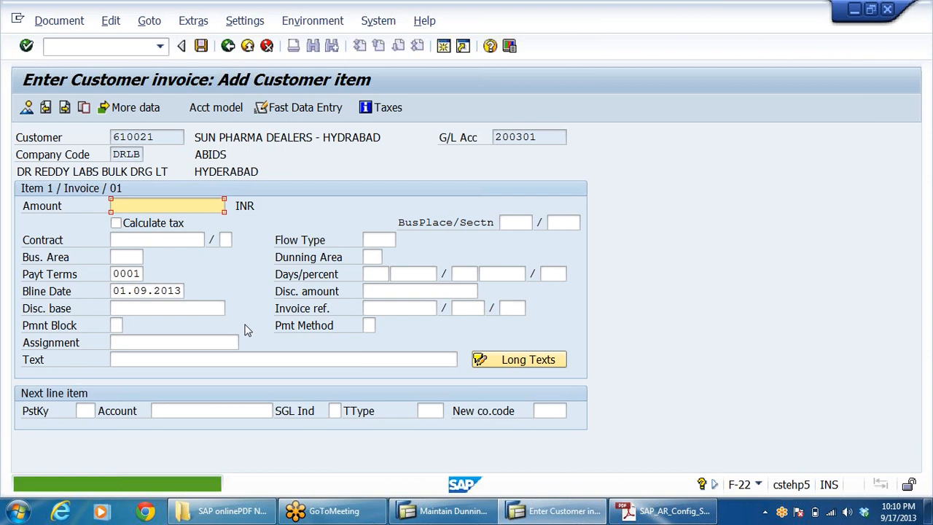
Set the customer item's amount to 122000 INR and its text to TEST FOR DUNNING.
key("BackSpace")
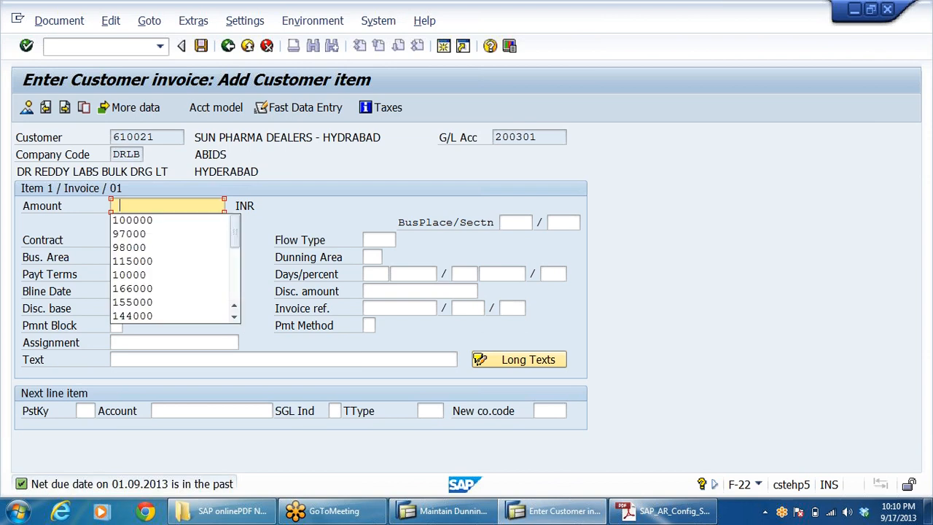
left_click(153, 234)
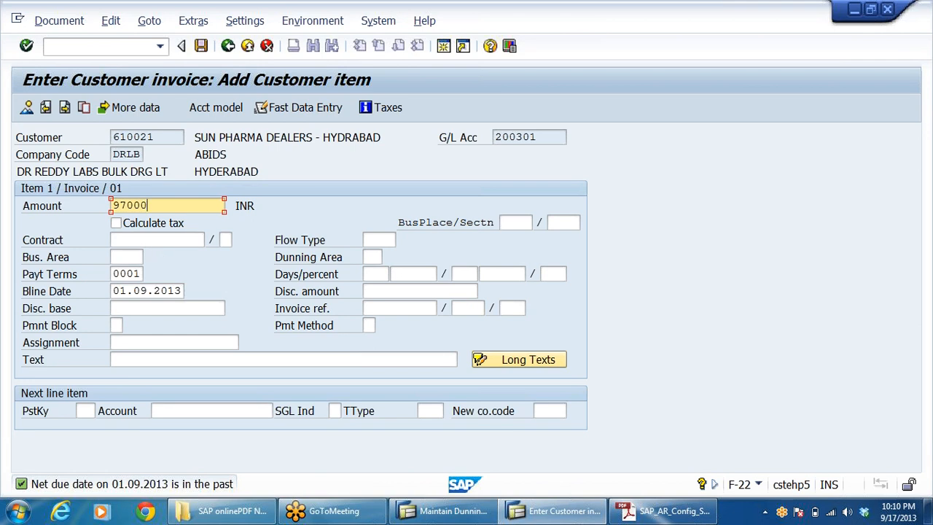
left_click_drag(156, 206, 2, 211)
key("Delete")
type("122")
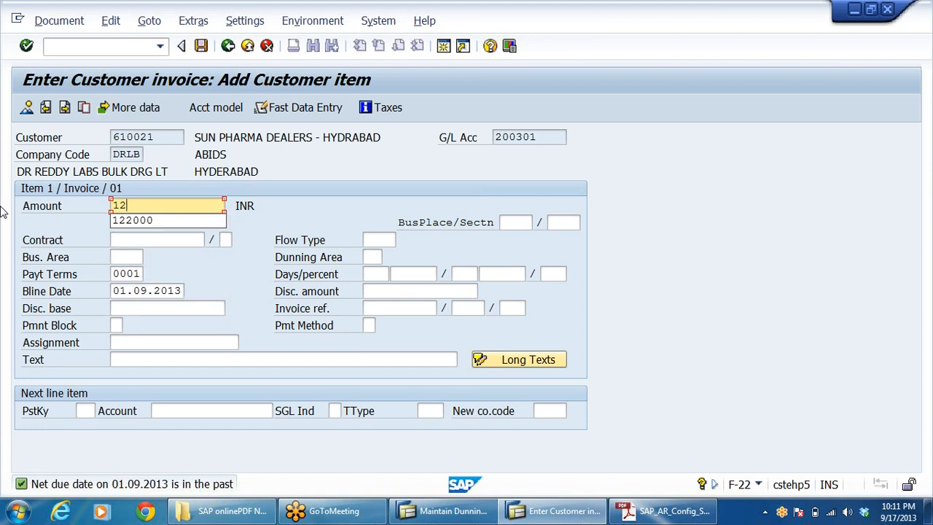
left_click(146, 220)
left_click(452, 359)
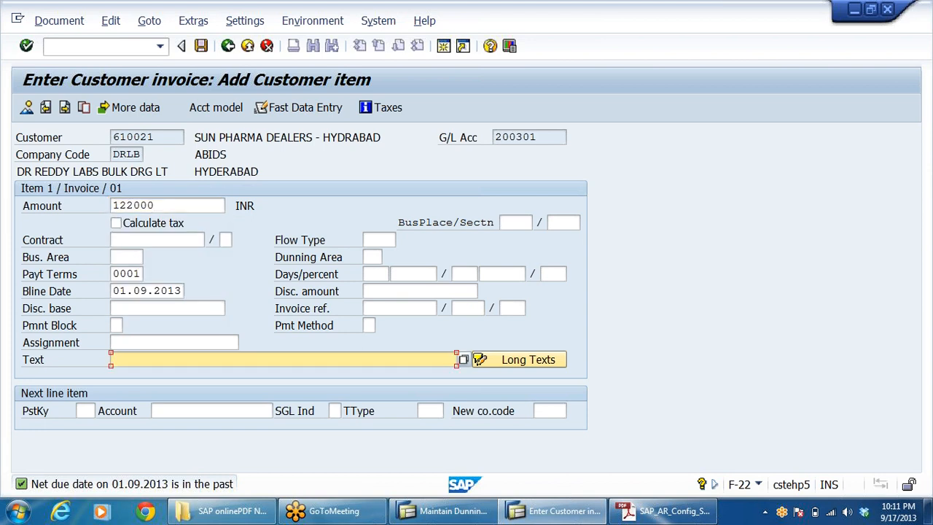
type("TEST")
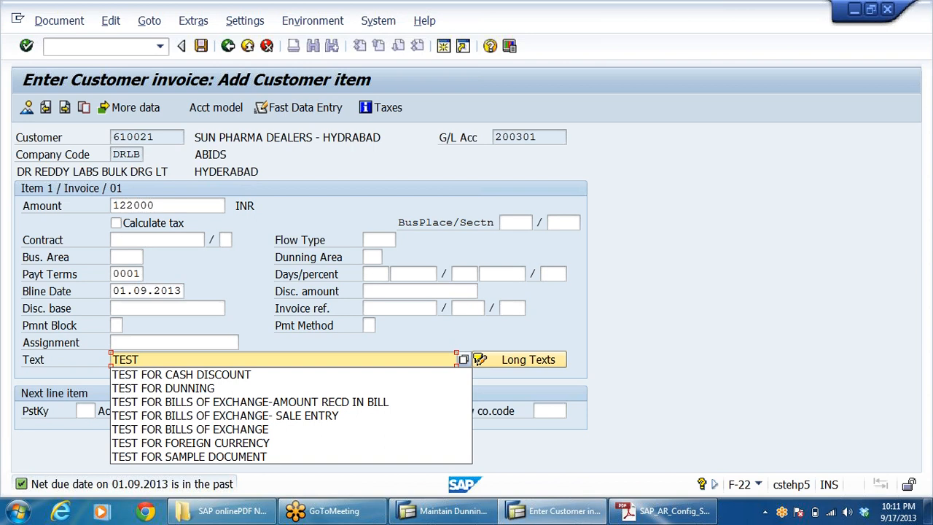
left_click(140, 388)
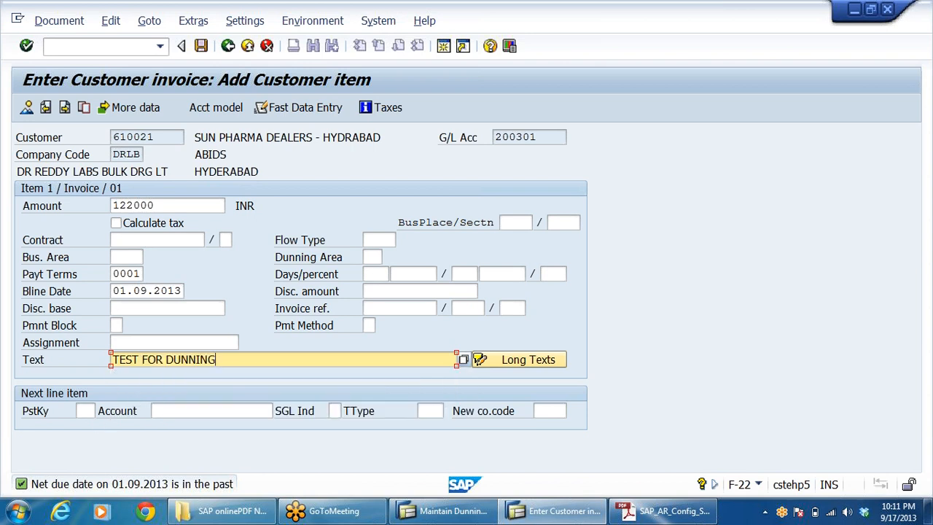
Set the next line item to posting key 50 with G/L account 300001 and submit it.
left_click(85, 411)
left_click(89, 438)
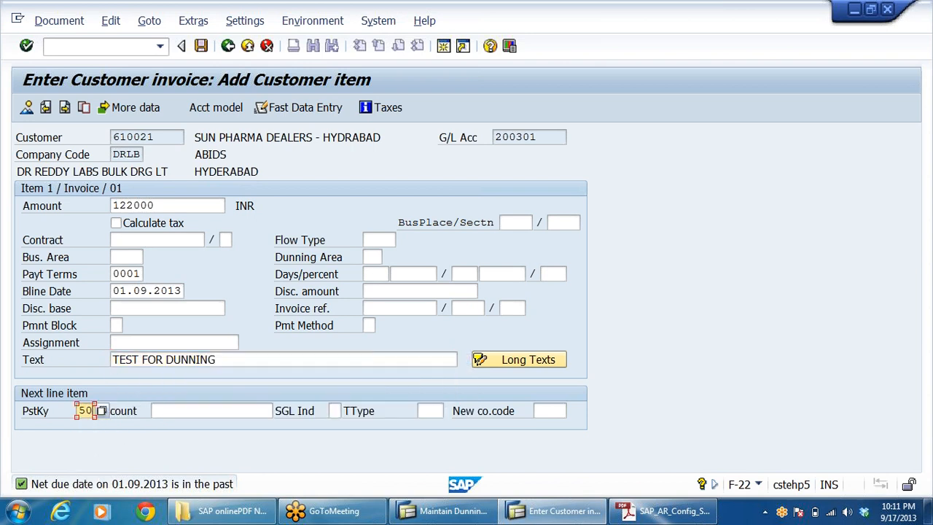
left_click(156, 411)
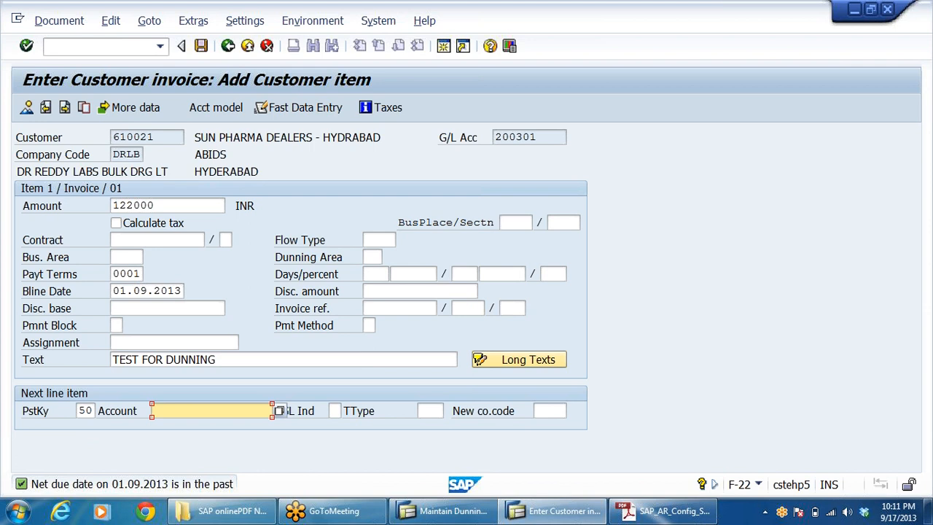
type("3")
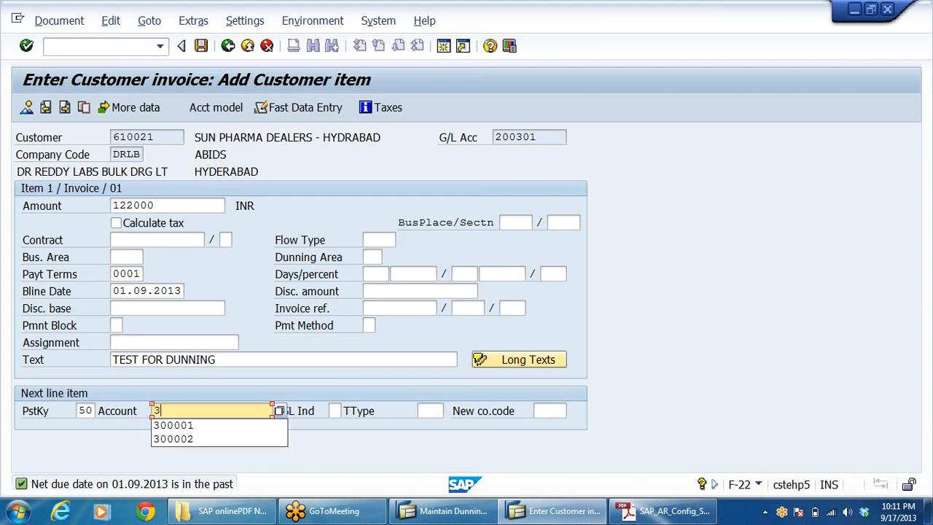
left_click(188, 425)
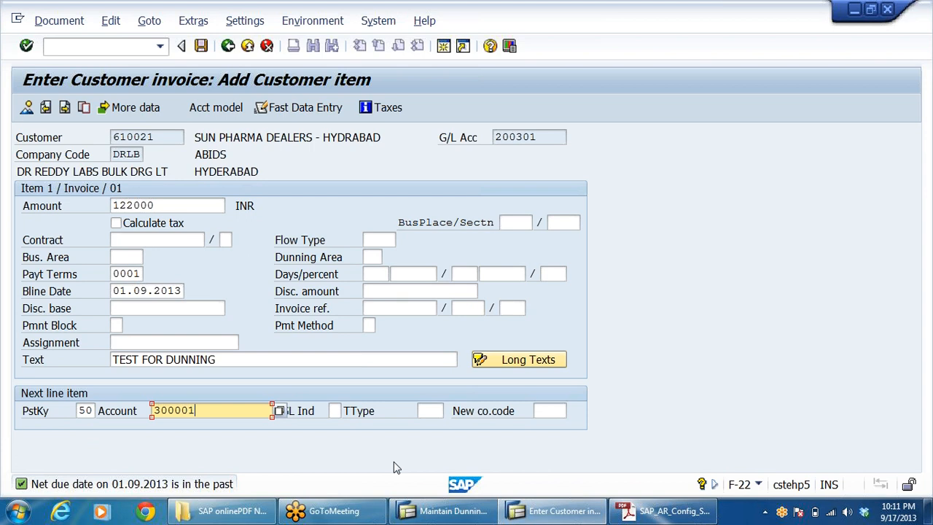
key("Return")
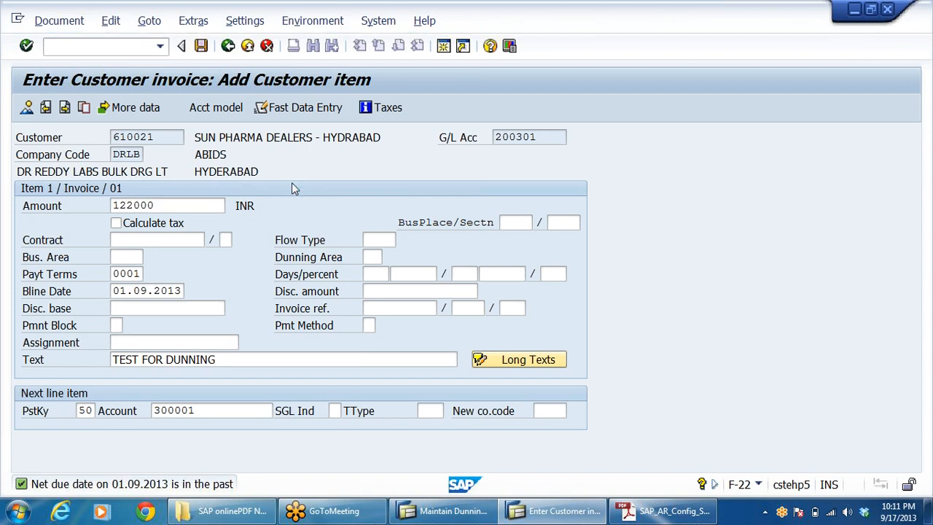
Set the sales G/L item's amount to 122000 INR and its text to TEST FOR DUNNING, and post the invoice.
key("Down")
key("Down")
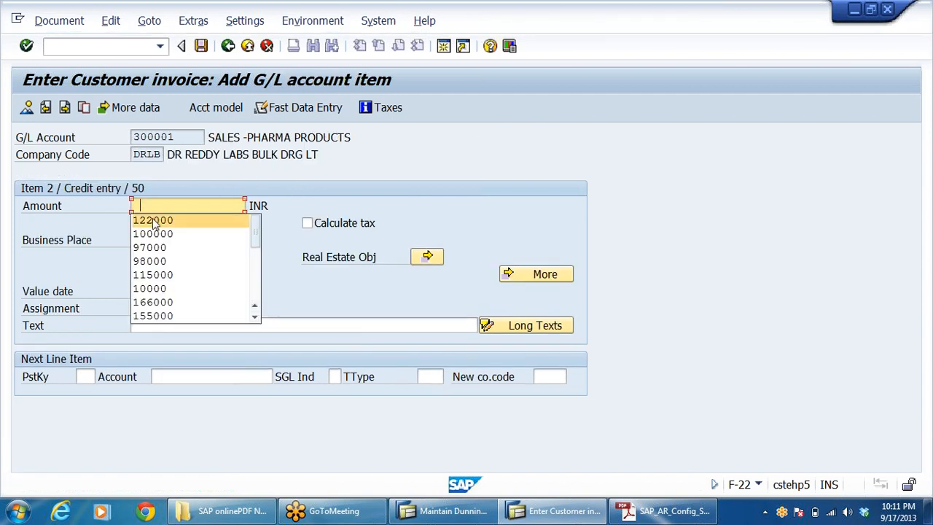
key("Return")
left_click(132, 325)
key("Down")
left_click(192, 341)
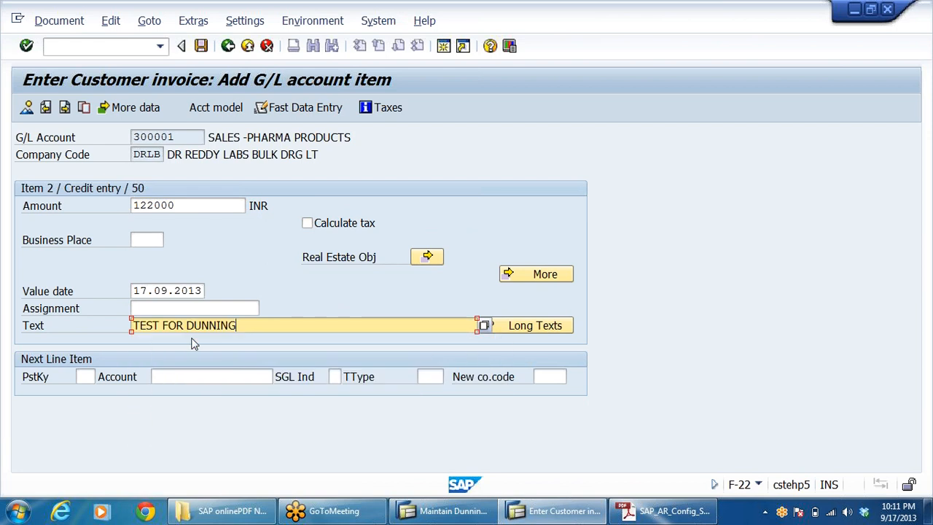
left_click(26, 109)
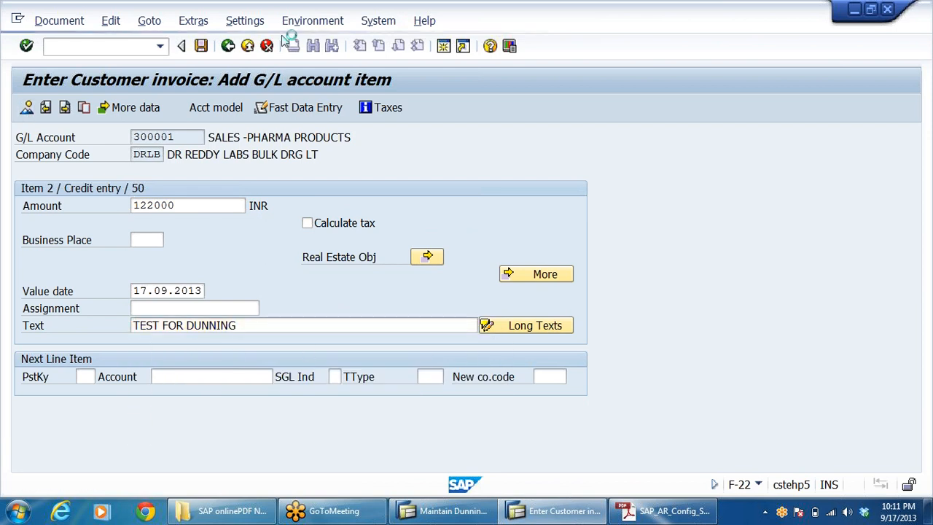
left_click(201, 45)
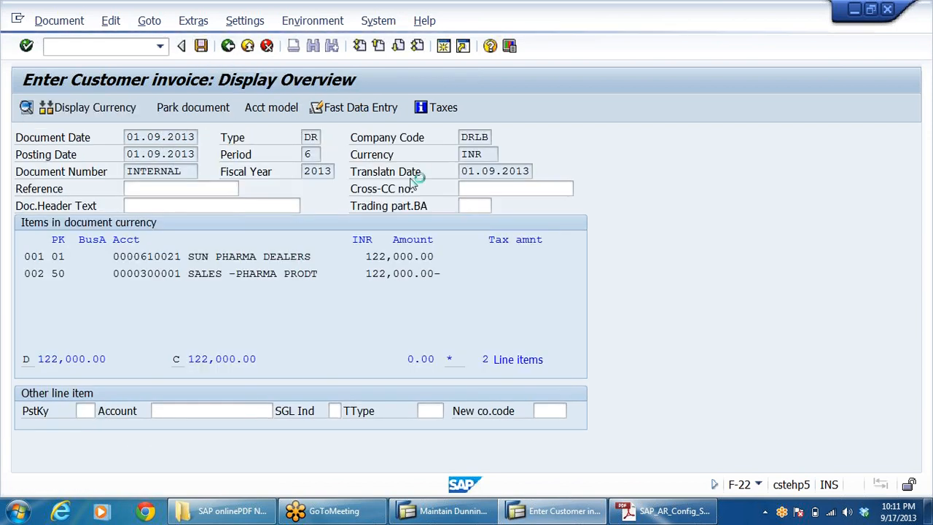
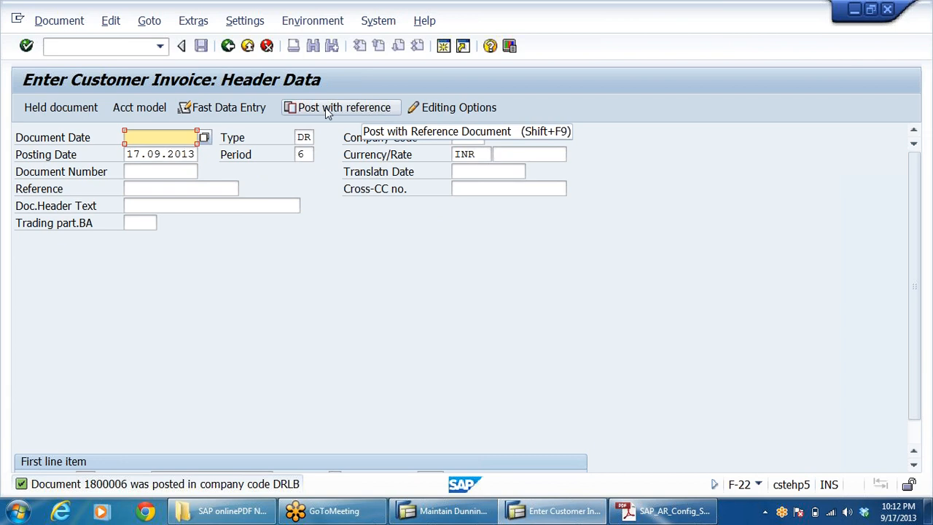
Create a new posting with reference to the last posted invoice, keeping its header, and set the customer item's amount to 133000 INR.
left_click(333, 109)
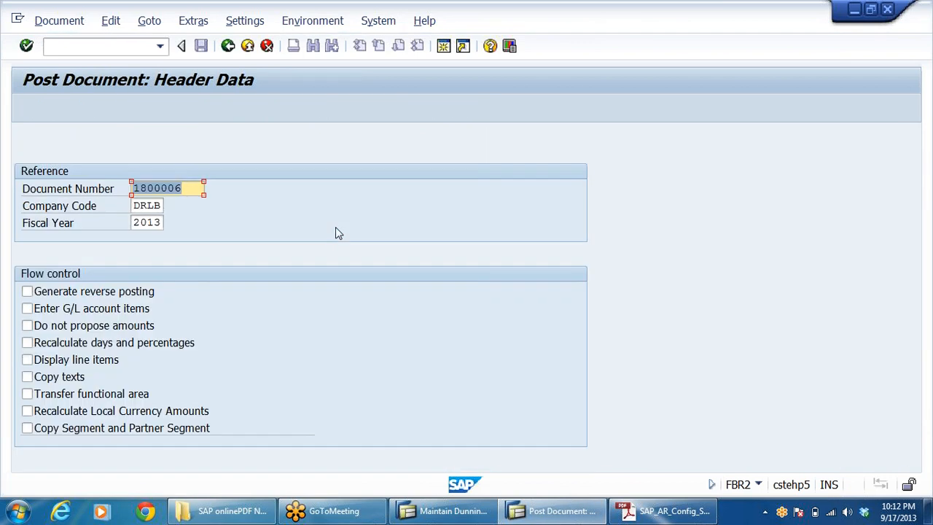
key("Return")
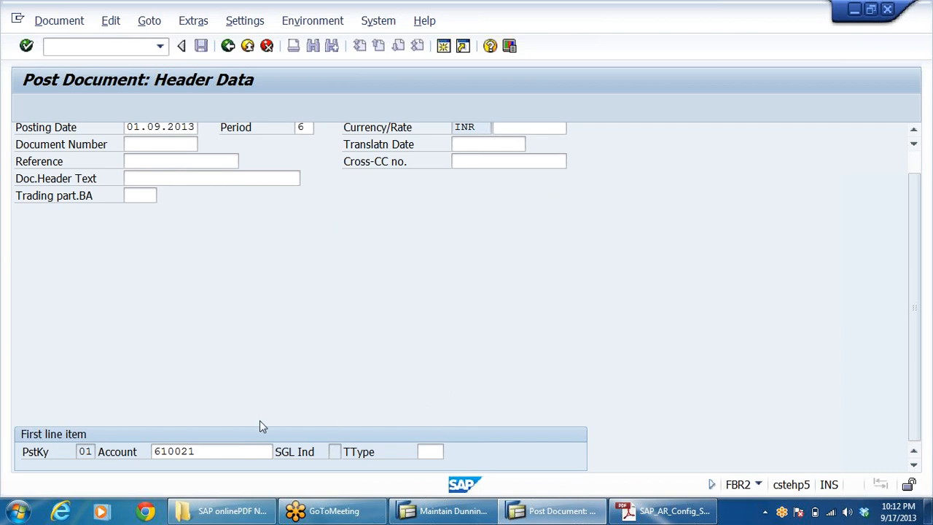
key("Return")
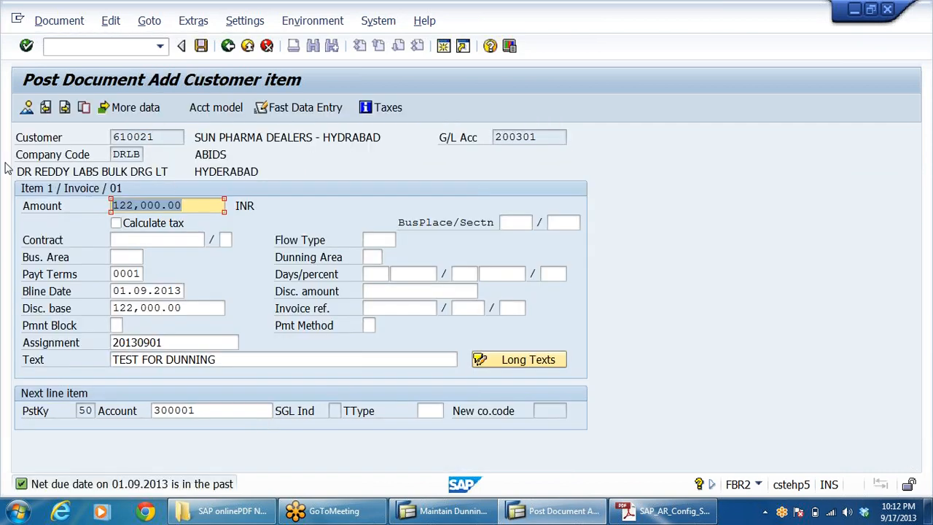
type("133")
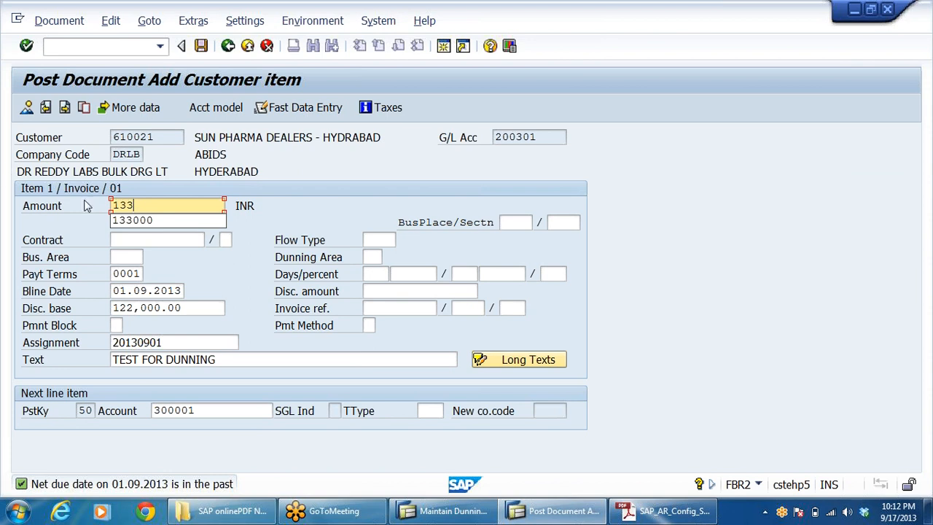
left_click(152, 222)
left_click(26, 107)
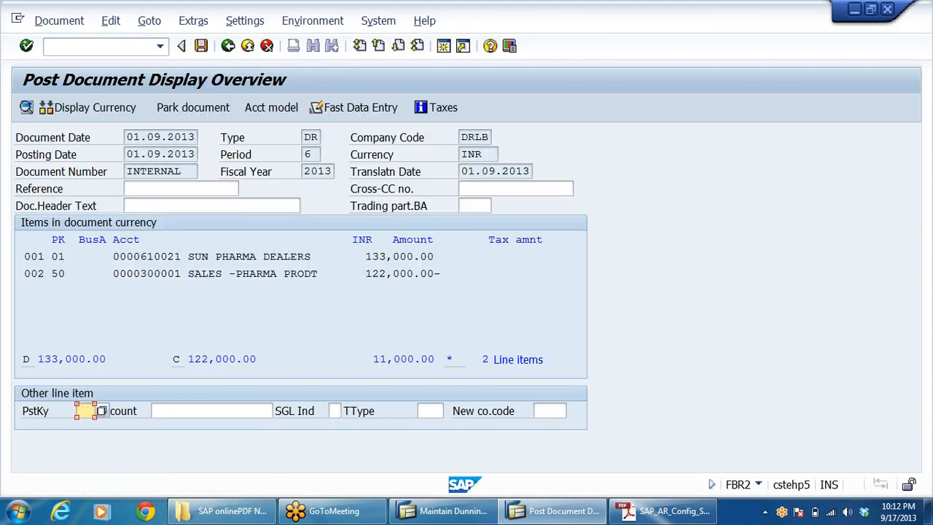
Set the sales G/L item's amount to 133000 INR and post the document.
double_click(406, 274)
type("1")
key("Down")
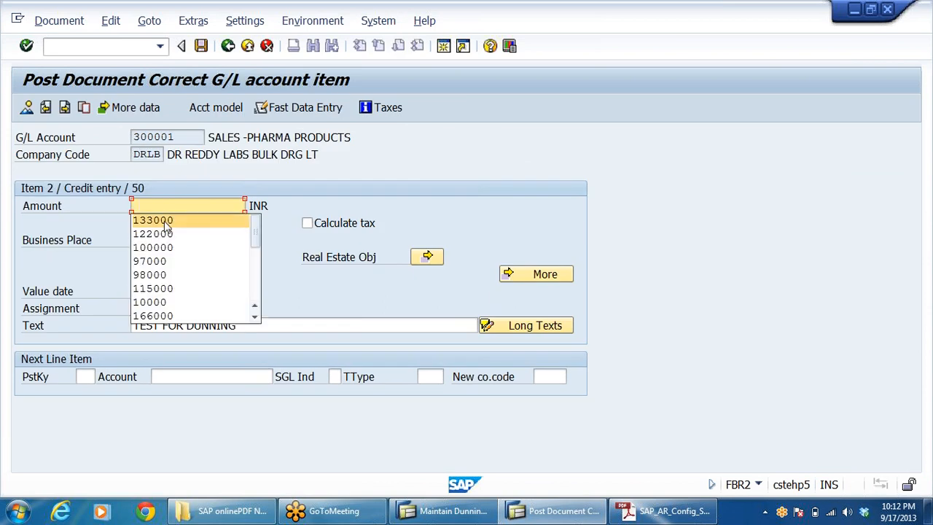
key("Return")
left_click(200, 46)
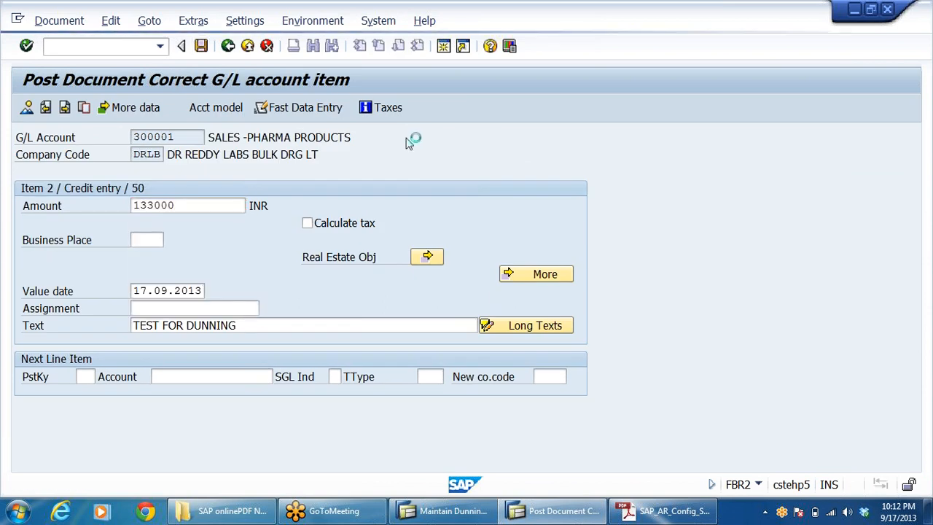
key("Return")
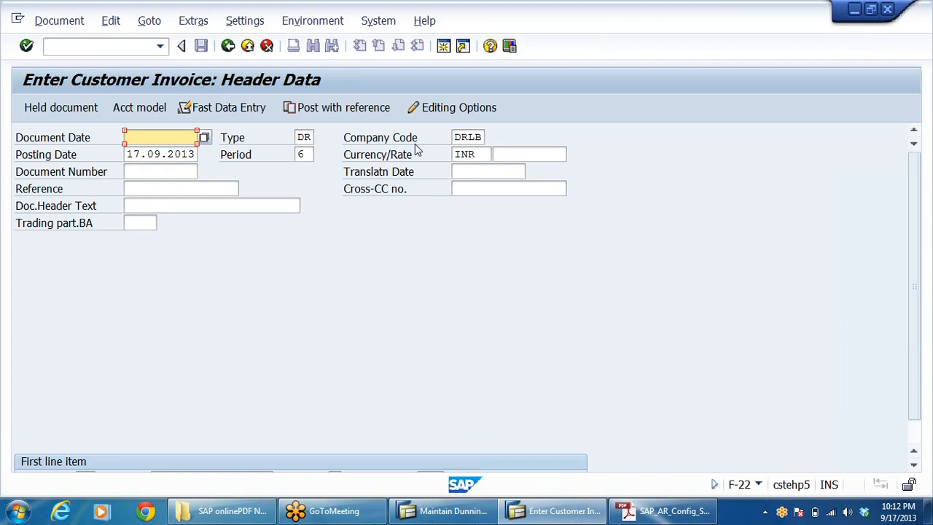
Start another posting with reference to the last document, set document and posting dates to 05.09.2013, and proceed to the customer item.
left_click(366, 107)
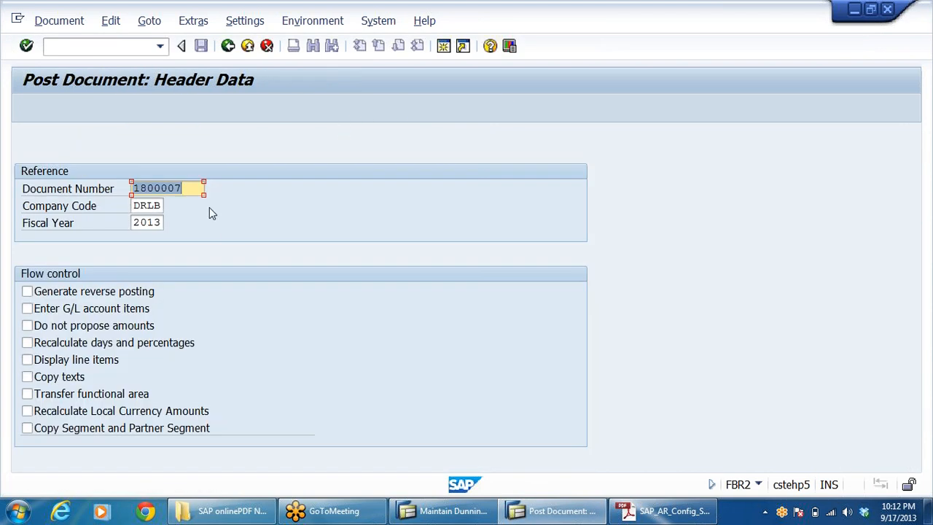
key("Return")
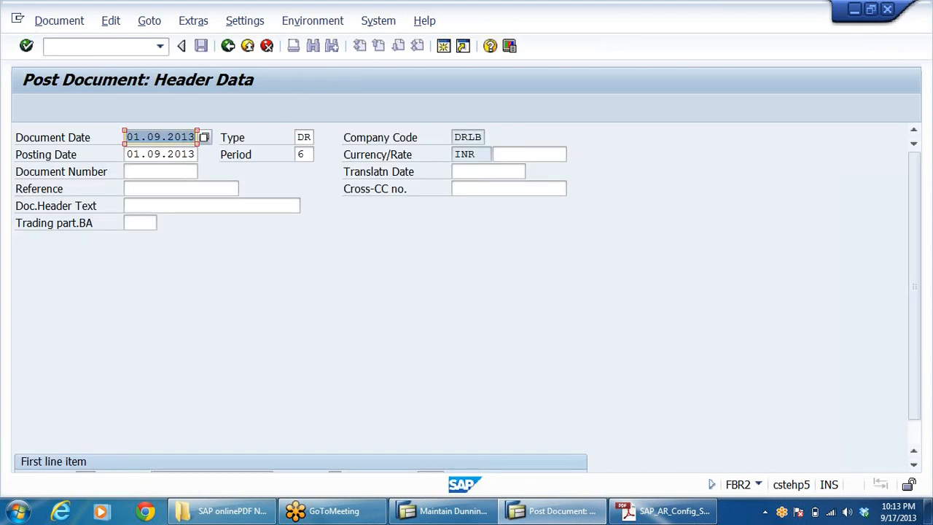
key("Right")
key("Right")
left_click(146, 154)
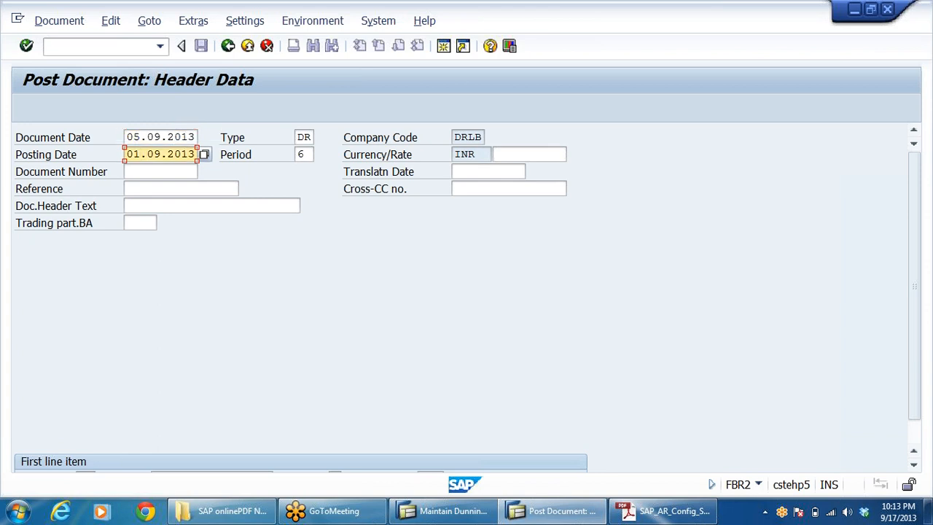
scroll(255, 351, "down", 2)
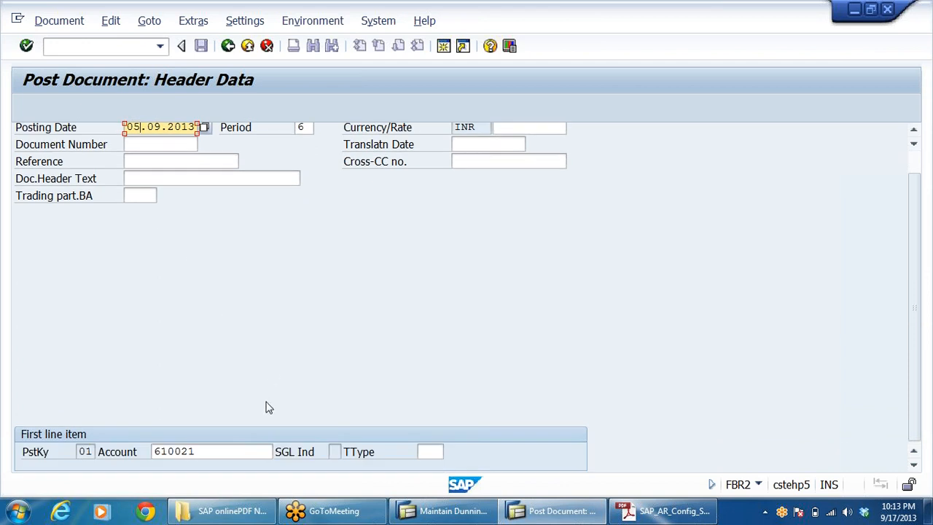
key("Return")
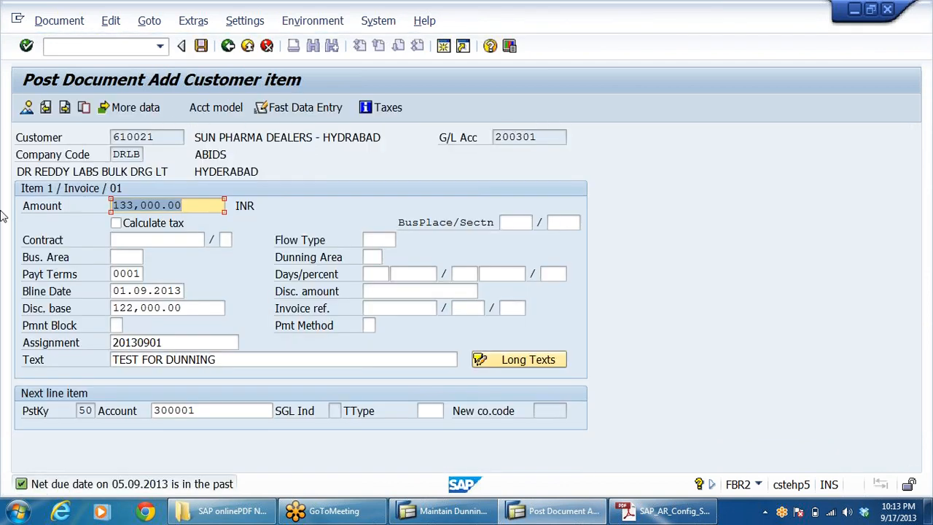
Set the customer item's amount to 144000 INR and display the document overview.
type("144")
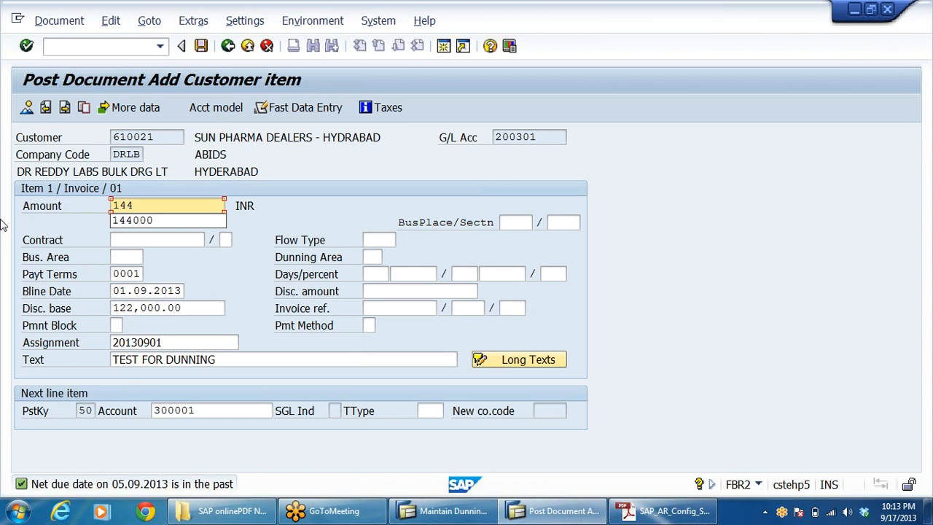
left_click(135, 221)
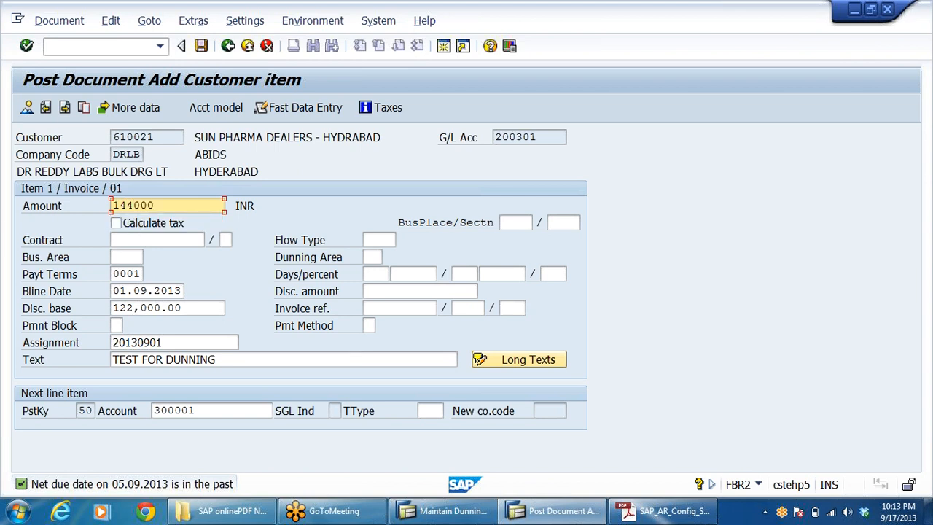
left_click(27, 107)
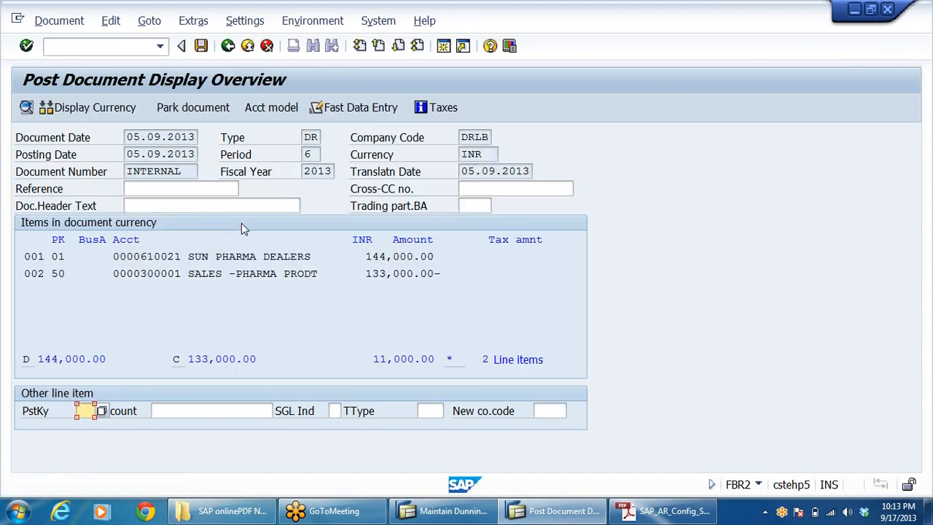
Set the sales G/L item's amount to 144000 INR and post the document.
double_click(240, 272)
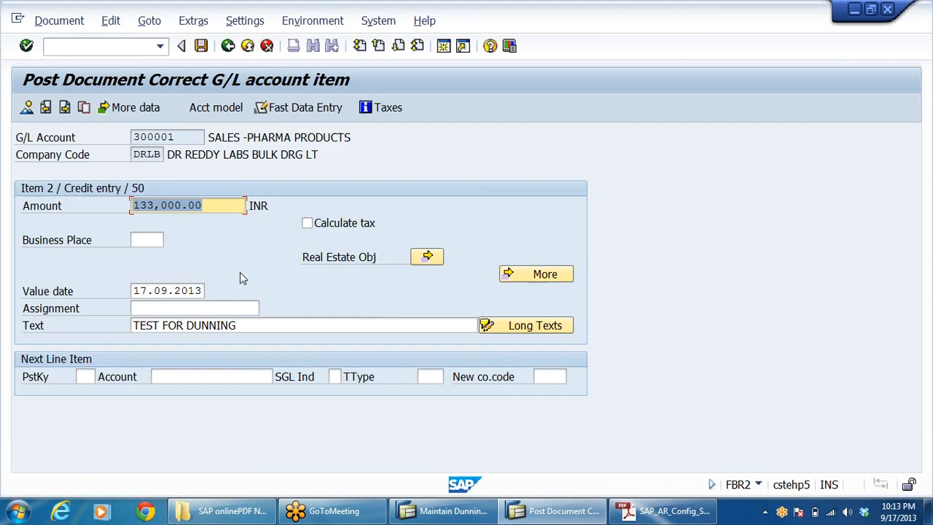
type("144000")
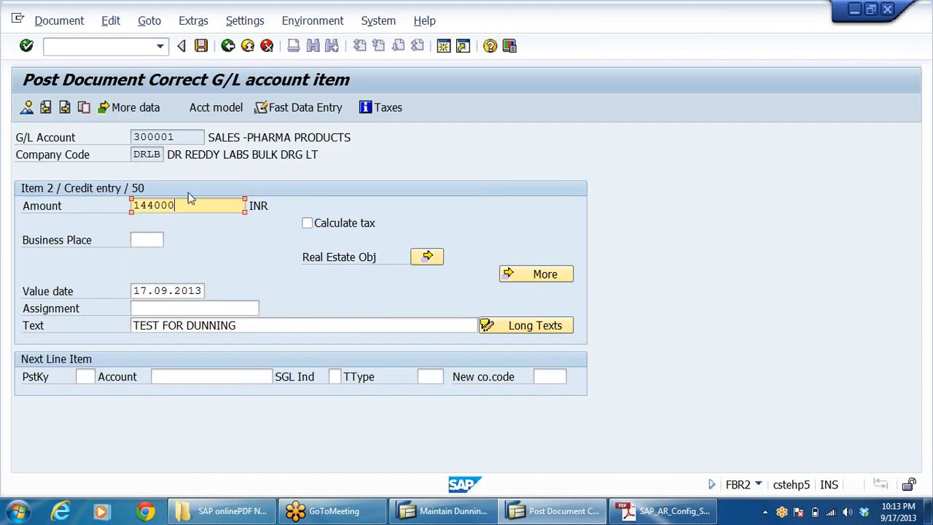
left_click(201, 46)
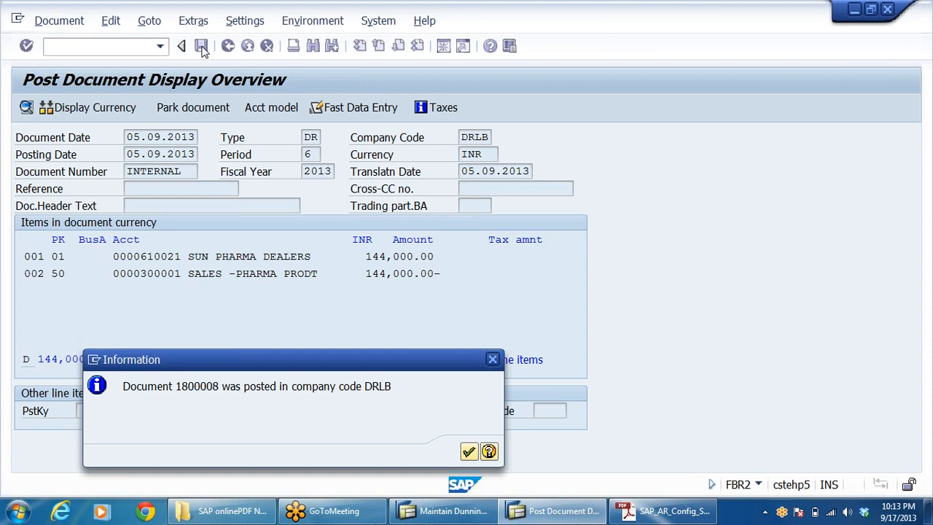
key("Return")
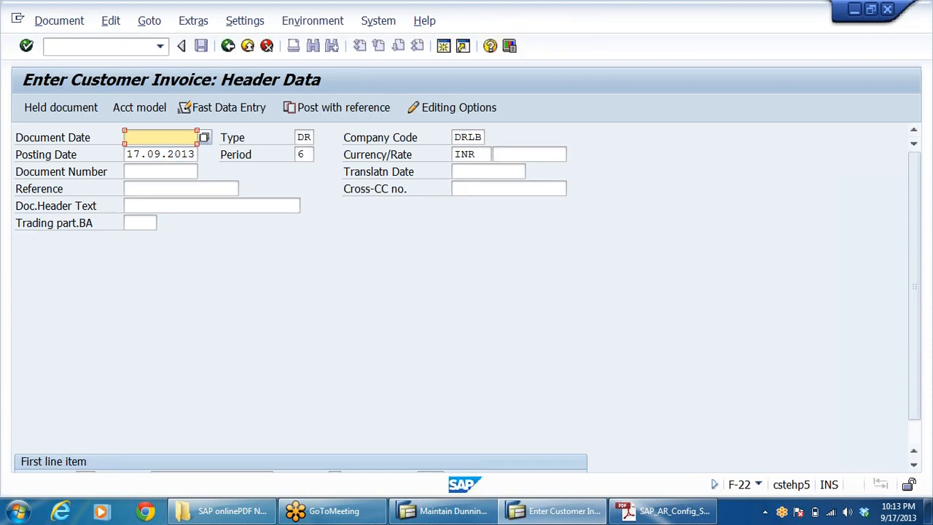
Start another posting with reference to the last document and replace the first line item's customer account with that of Moon Pharma Trading Company.
left_click(350, 110)
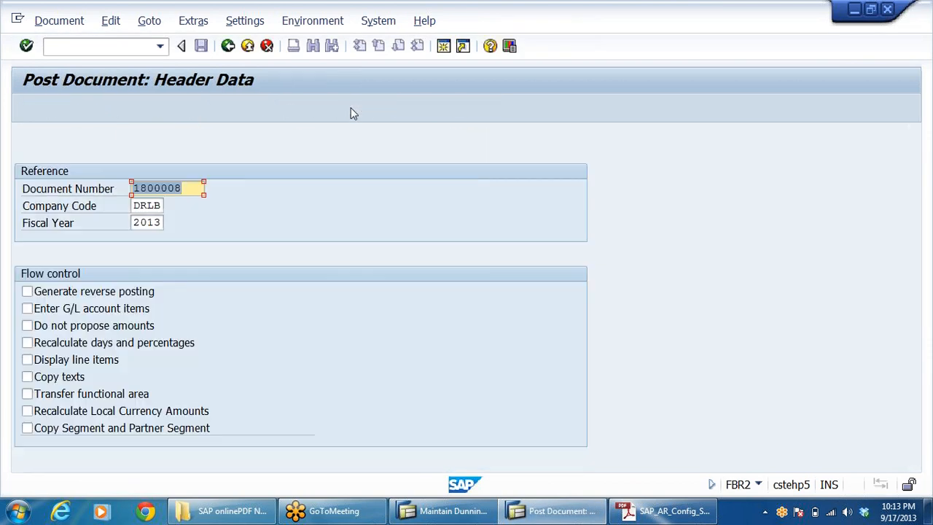
key("Return")
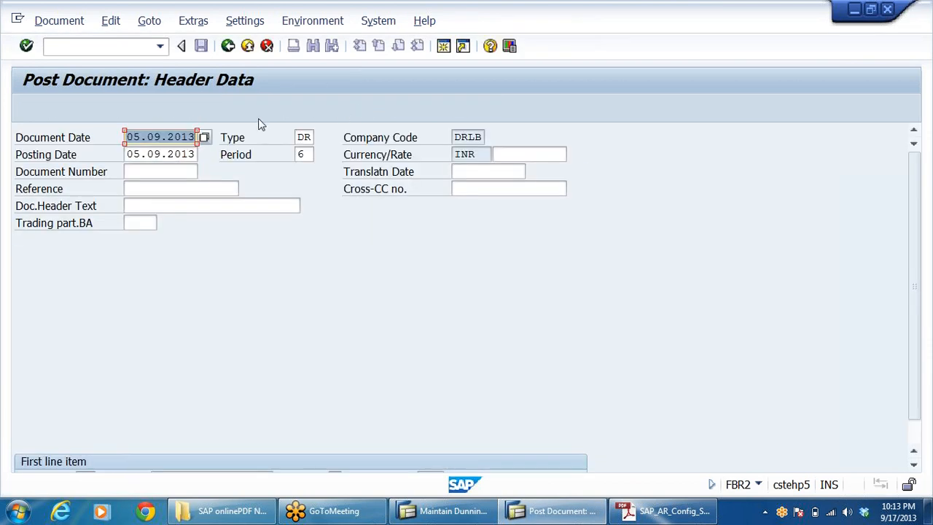
scroll(167, 432, "down", 1)
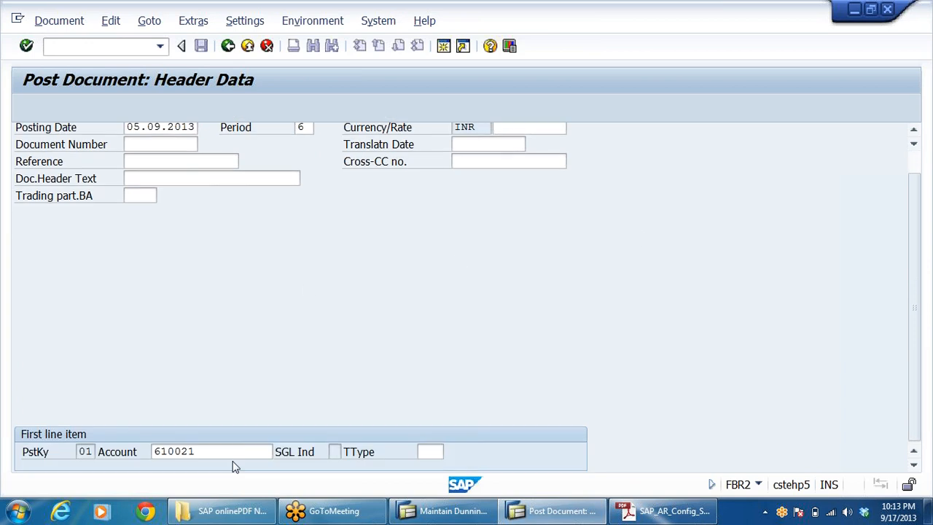
left_click(233, 452)
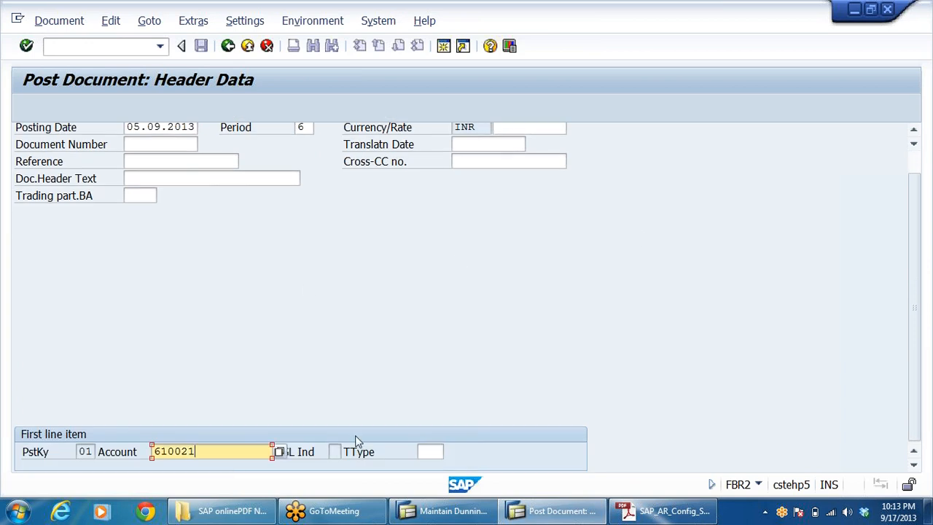
key("BackSpace")
type("2")
key("Return")
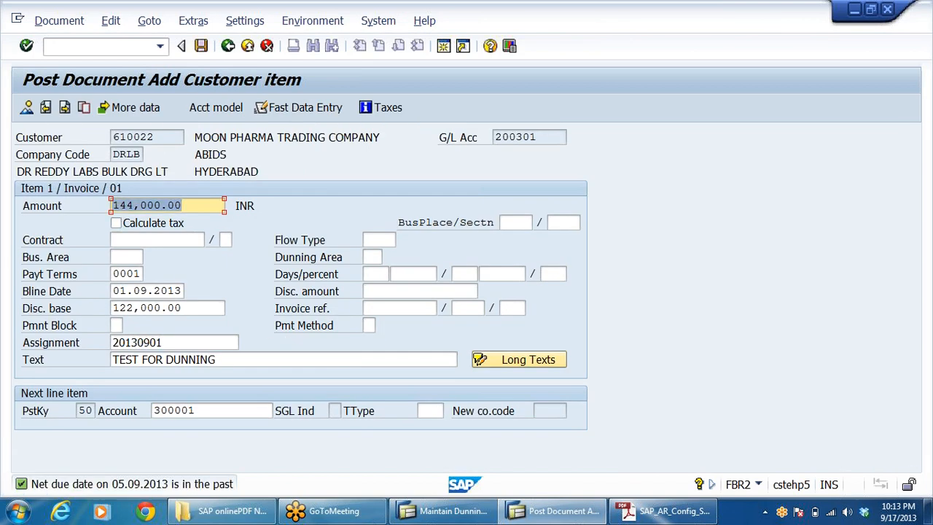
Set the amounts of both the Moon Pharma customer item and the sales G/L item to 155000 INR.
type("155")
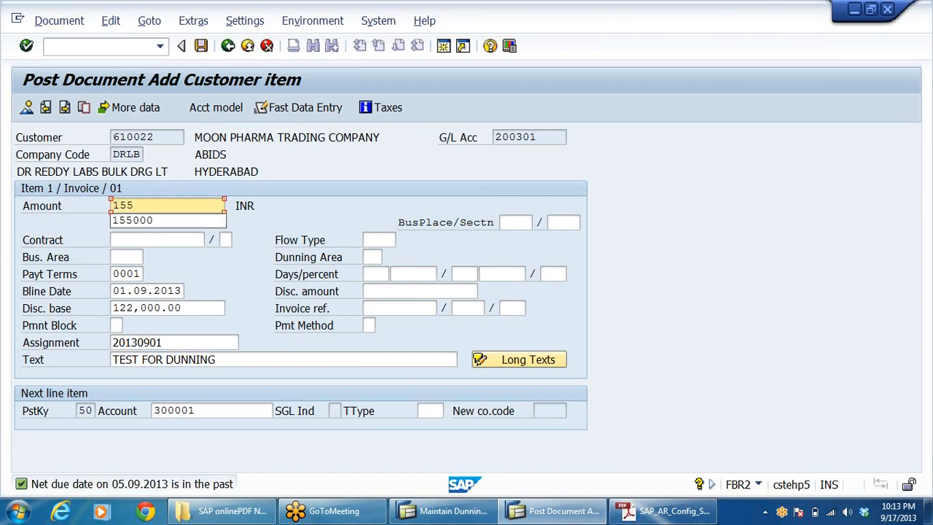
left_click(132, 220)
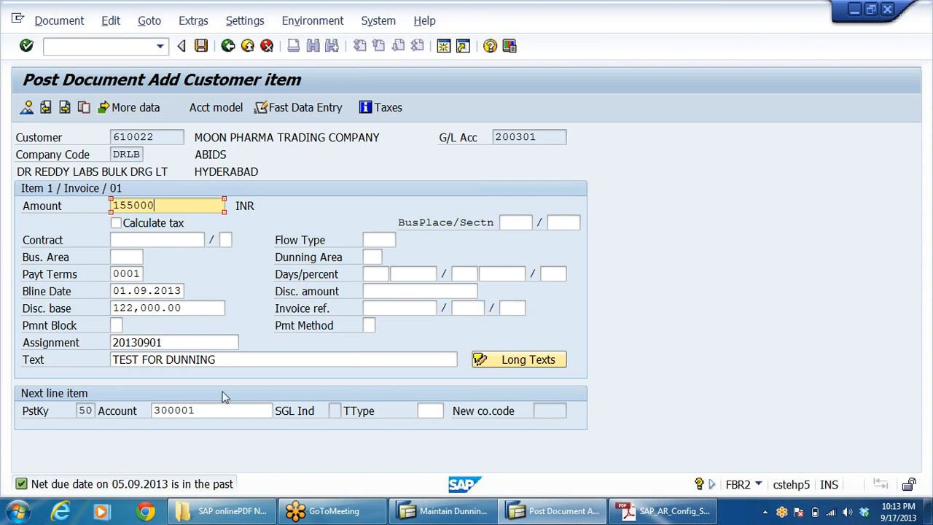
key("Return")
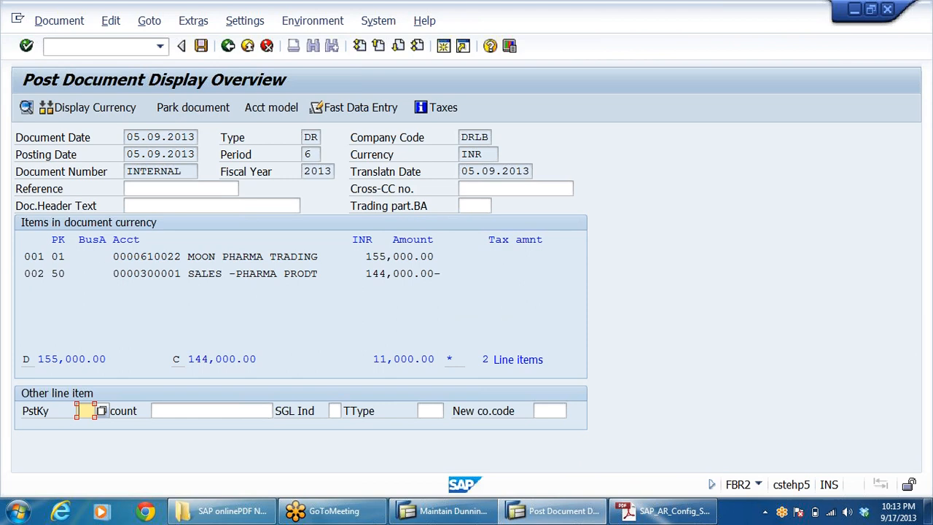
double_click(235, 276)
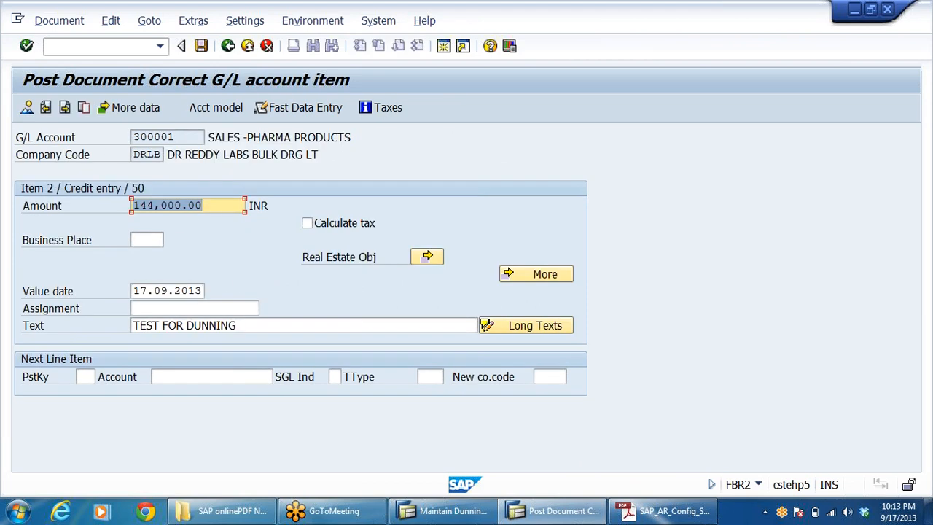
key("BackSpace")
left_click(163, 223)
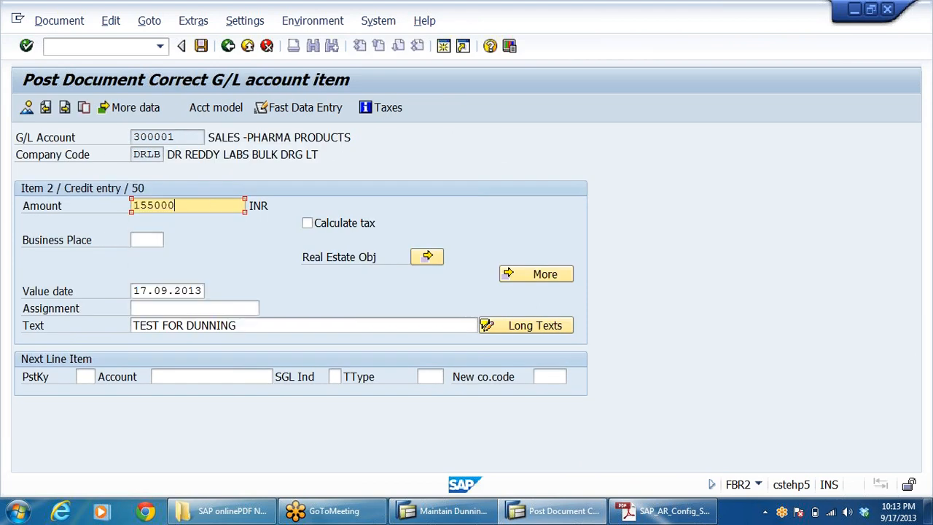
Post the Moon Pharma Trading Company invoice and start another posting with reference to it.
left_click(200, 45)
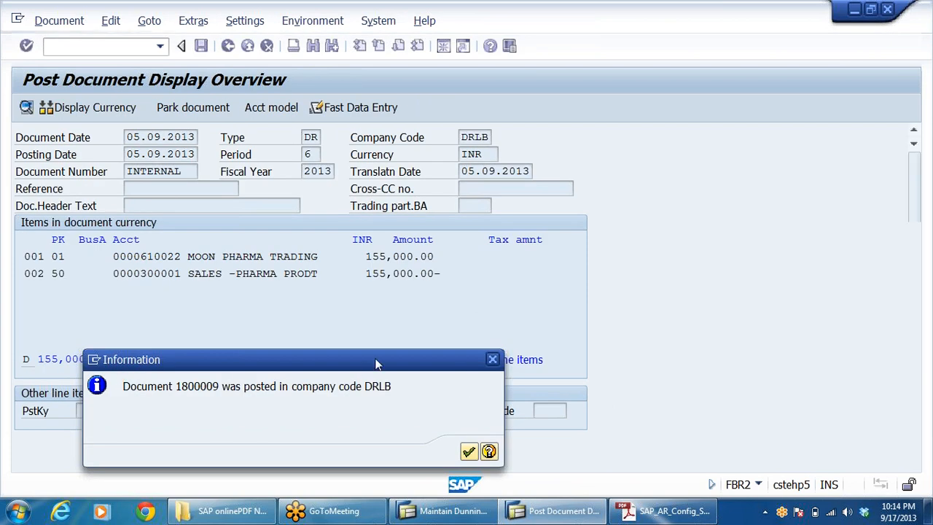
key("Return")
left_click(354, 116)
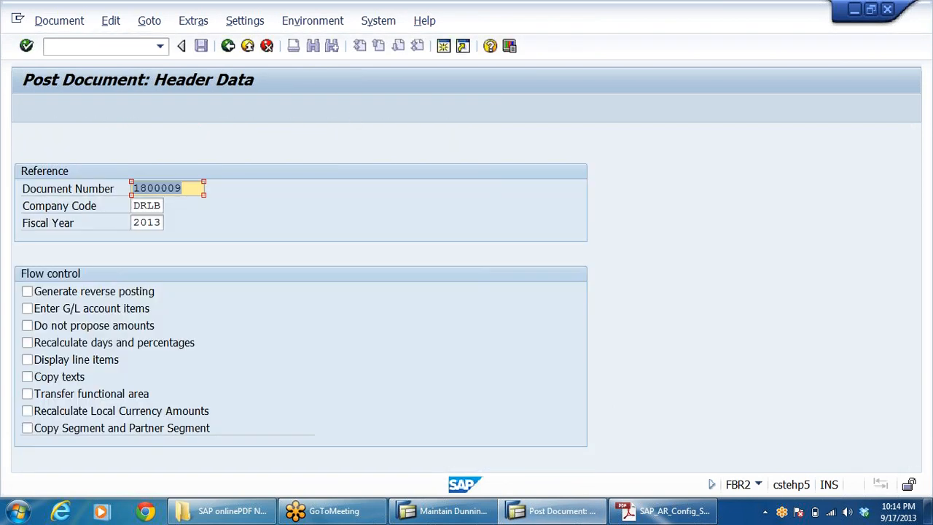
key("Return")
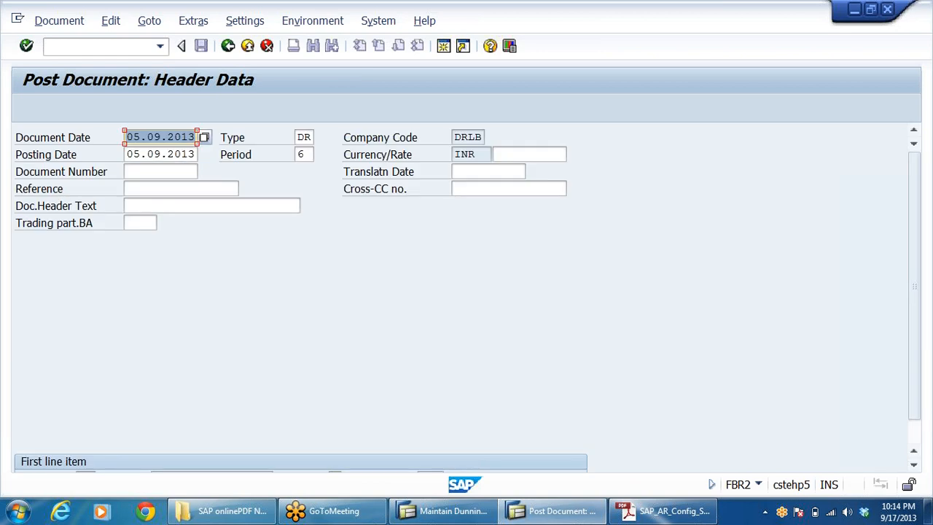
Set the new document's document date and posting date to 08.09.2013 and proceed to its customer item.
left_click(141, 137)
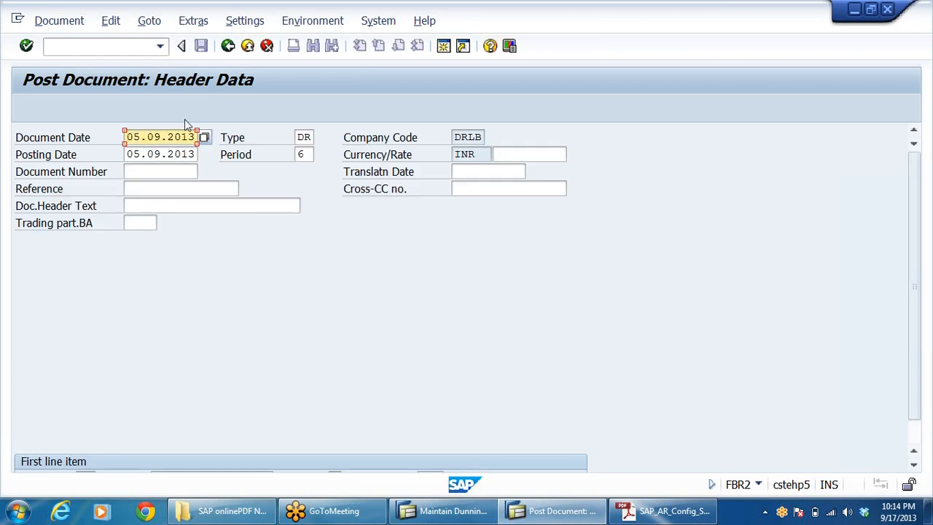
key("BackSpace")
type("8")
left_click(148, 155)
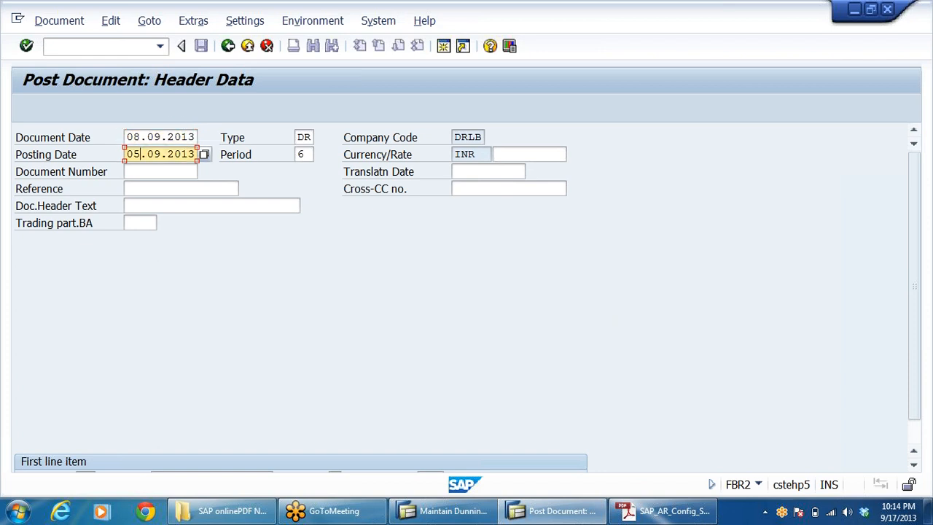
key("BackSpace")
type("8")
key("Return")
key("Return")
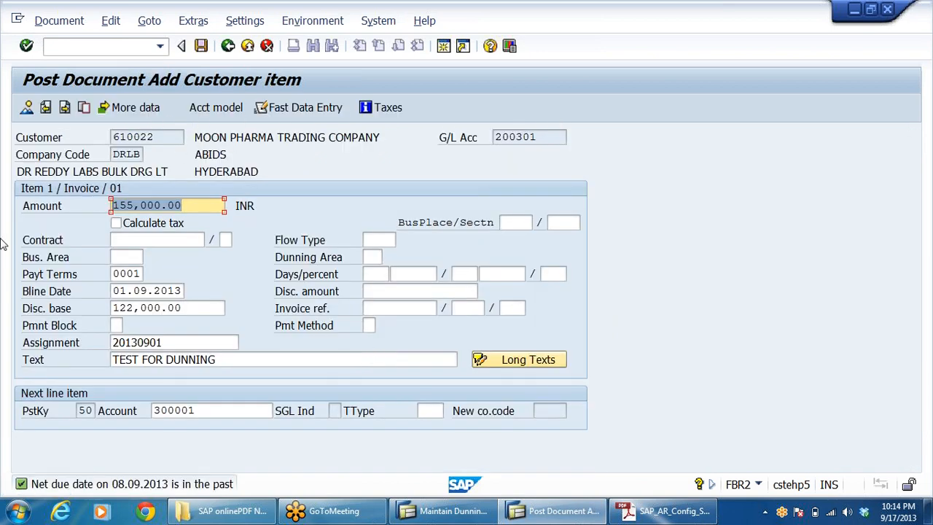
Set the amounts of both the customer item and the sales G/L item to 166000 INR and display the document overview.
type("166")
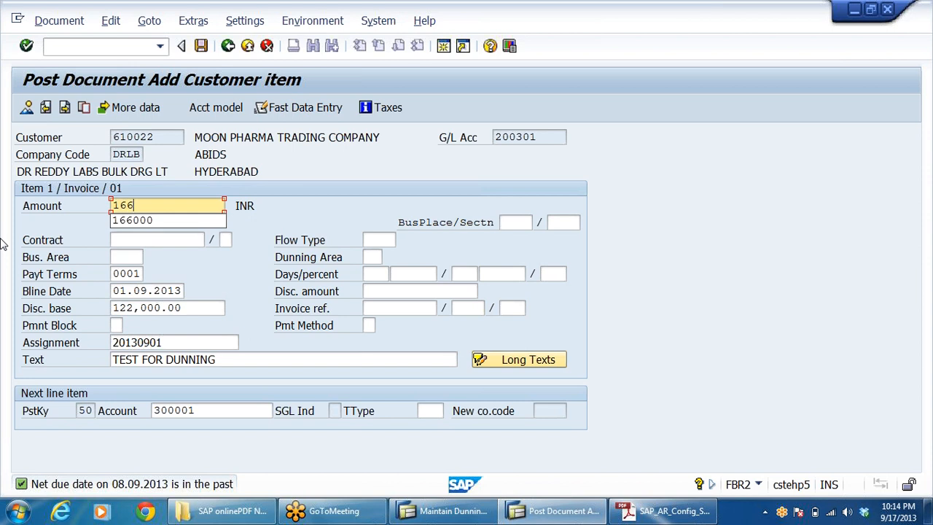
left_click(123, 229)
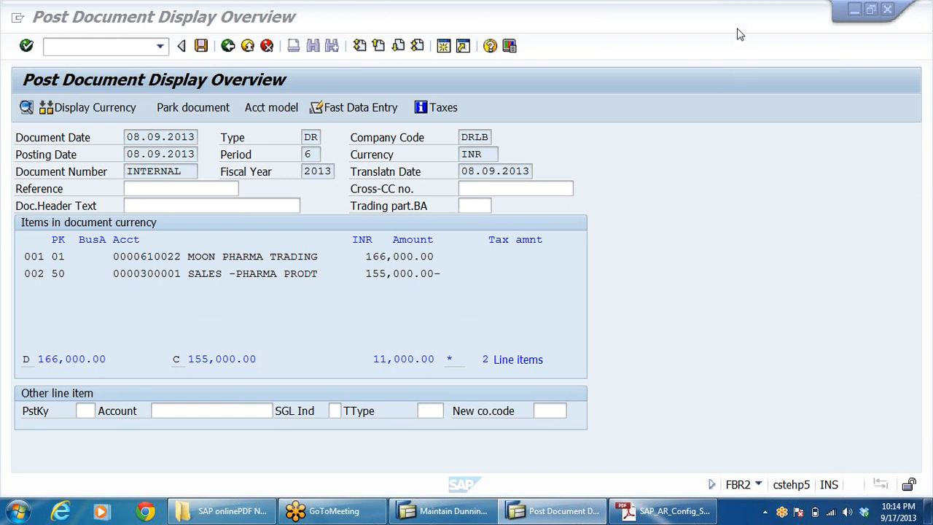
double_click(423, 274)
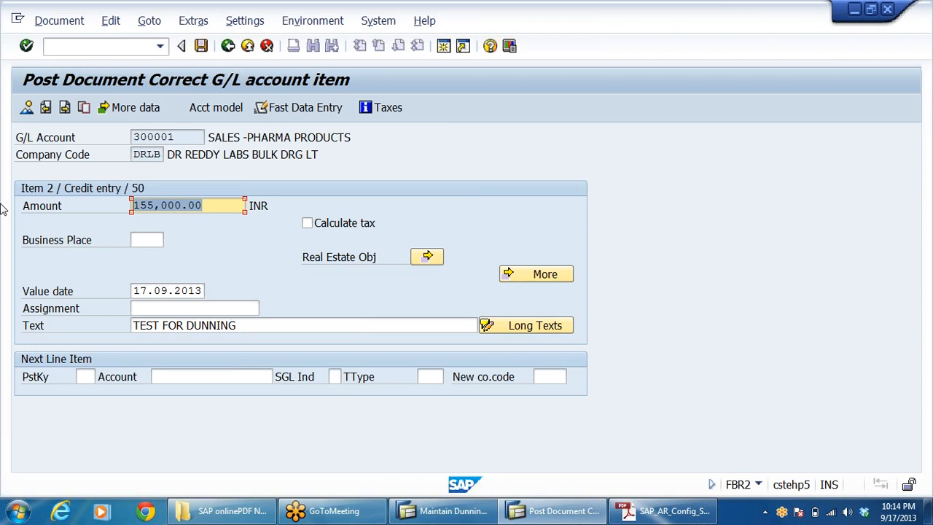
key("BackSpace")
left_click(173, 218)
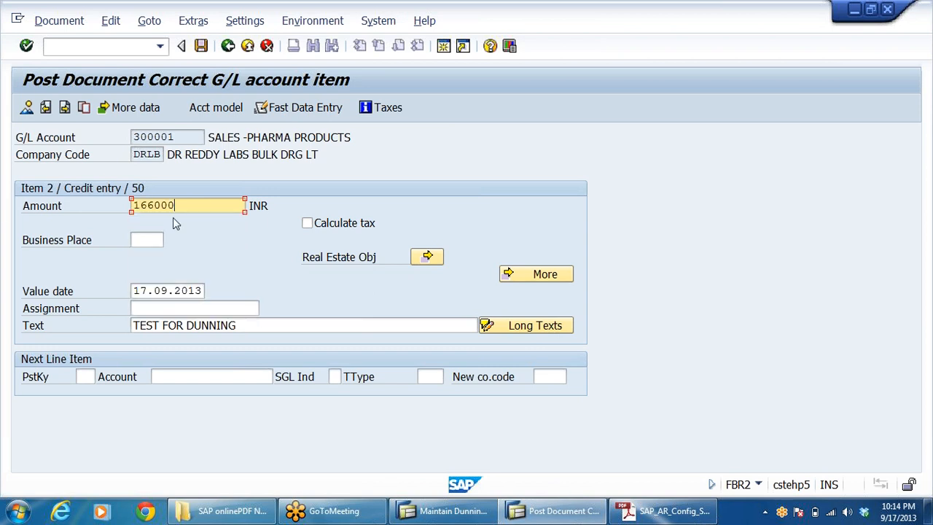
left_click(26, 108)
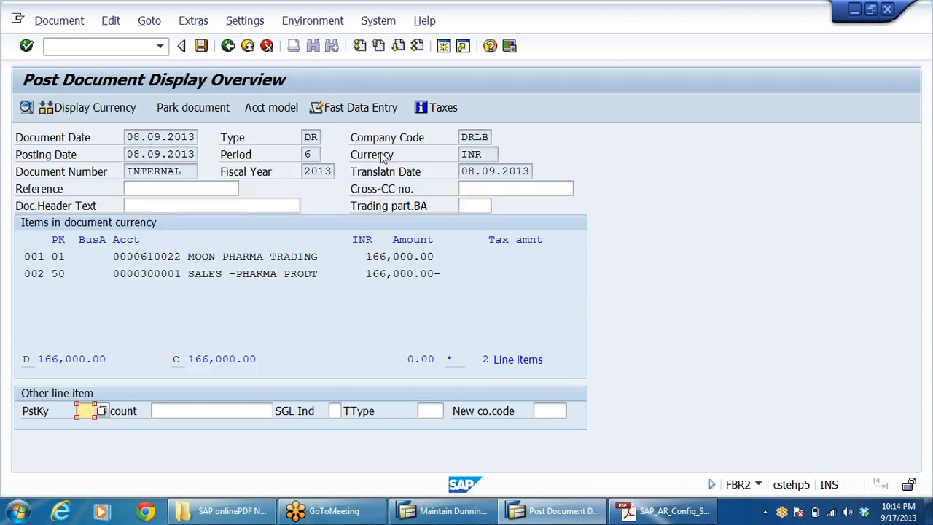
Post the balanced document and exit customer invoice entry to the SAP Easy Access menu.
left_click(202, 49)
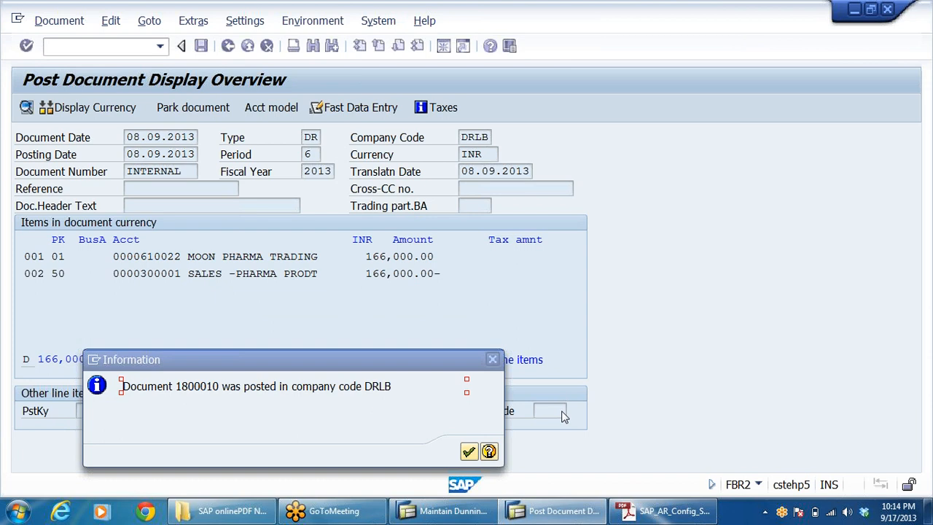
left_click(468, 452)
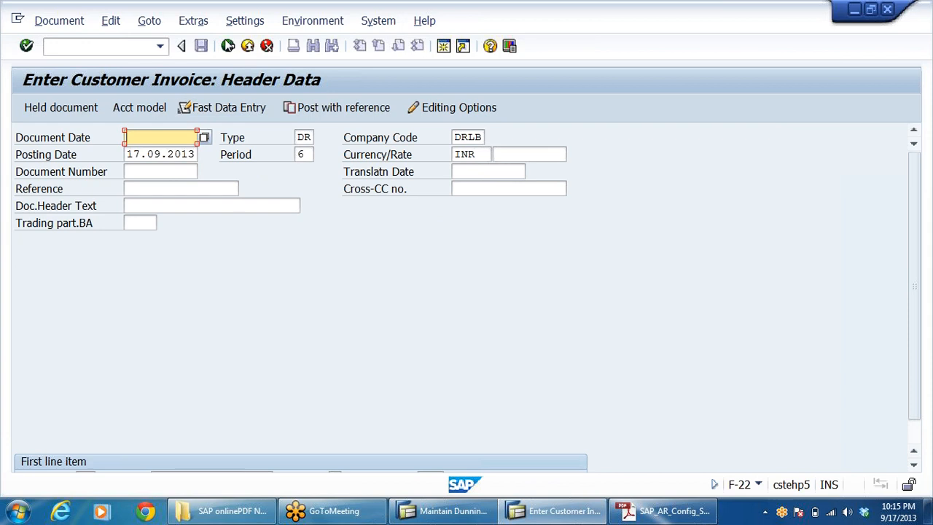
left_click(228, 46)
left_click(276, 336)
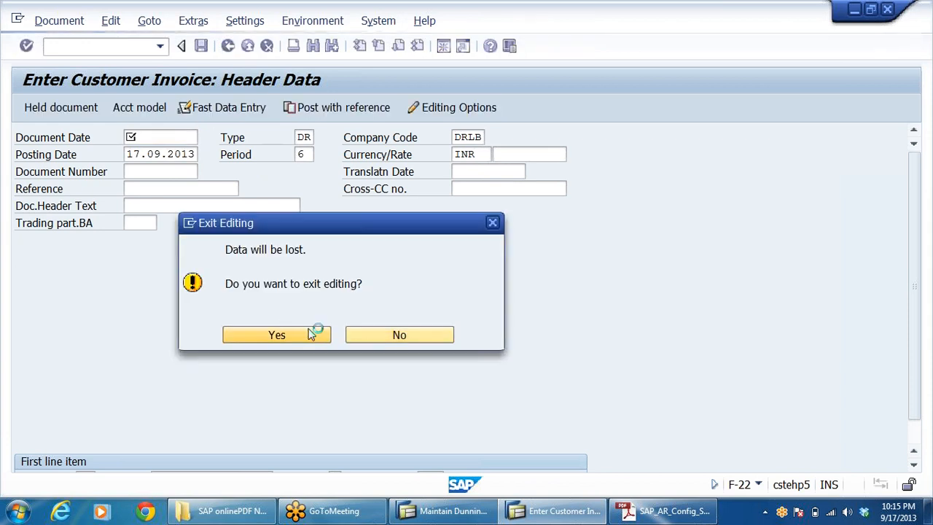
Open the customer line item display (FBL5N) and enter the upper customer account number of the selection range.
scroll(309, 338, "down", 4)
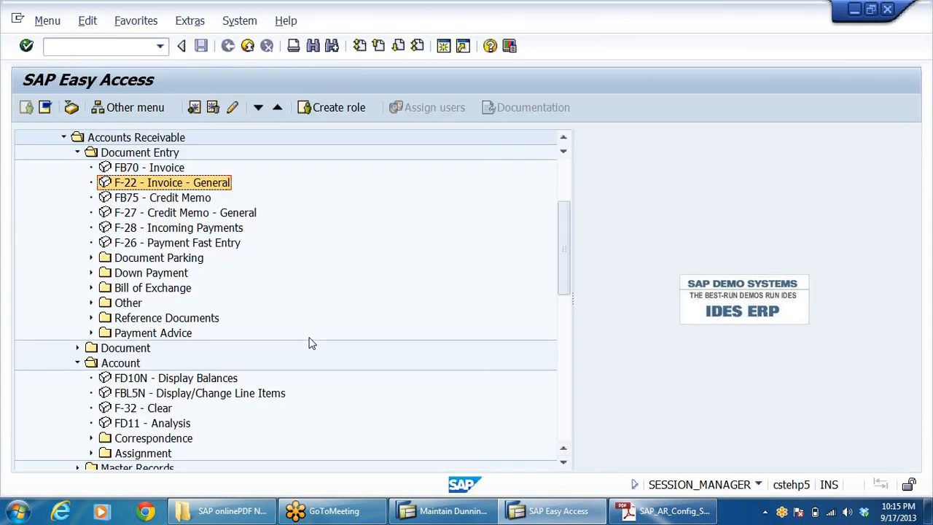
left_click(136, 318)
double_click(139, 321)
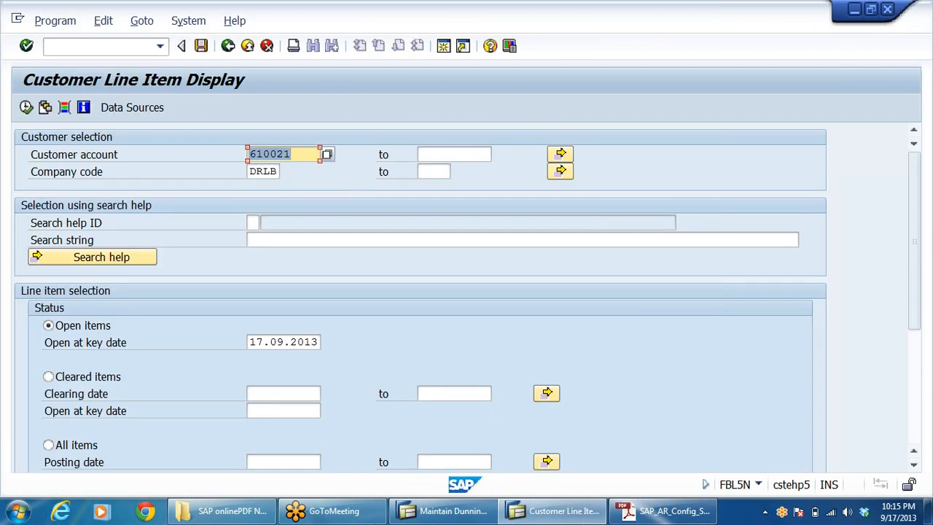
key("End")
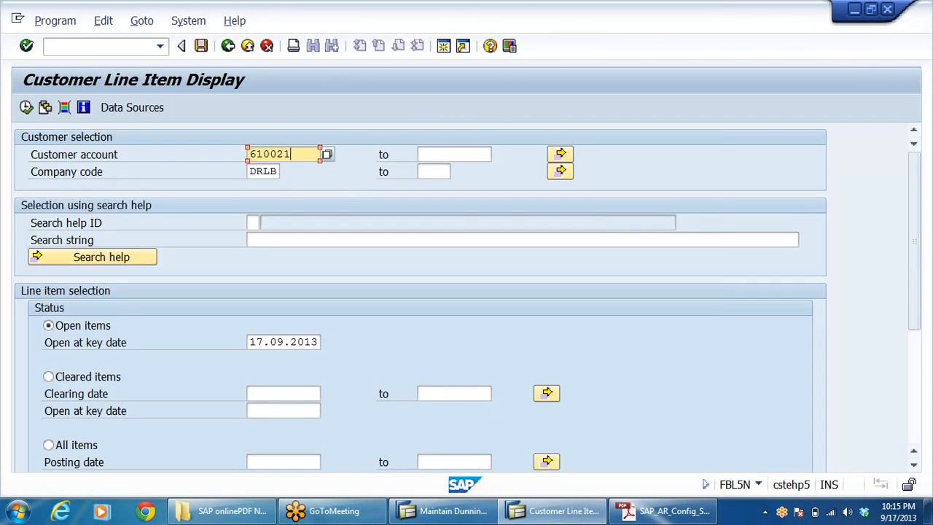
key("Tab")
type("610202")
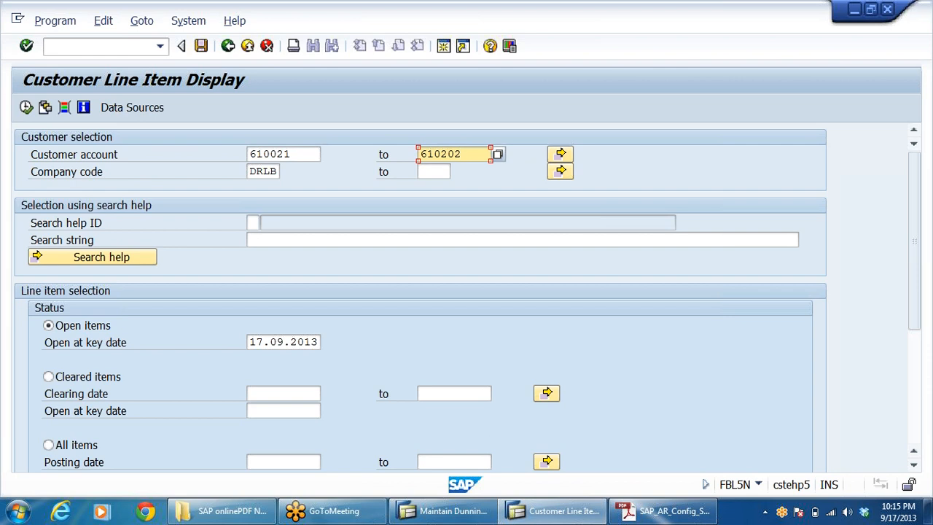
key("shift+Home")
key("BackSpace")
left_click(500, 160)
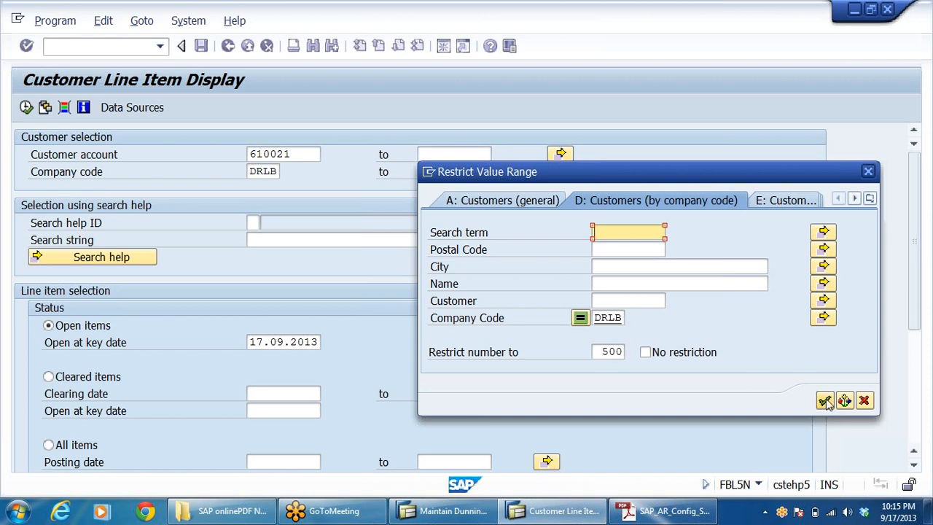
left_click(868, 171)
type("6")
left_click(442, 169)
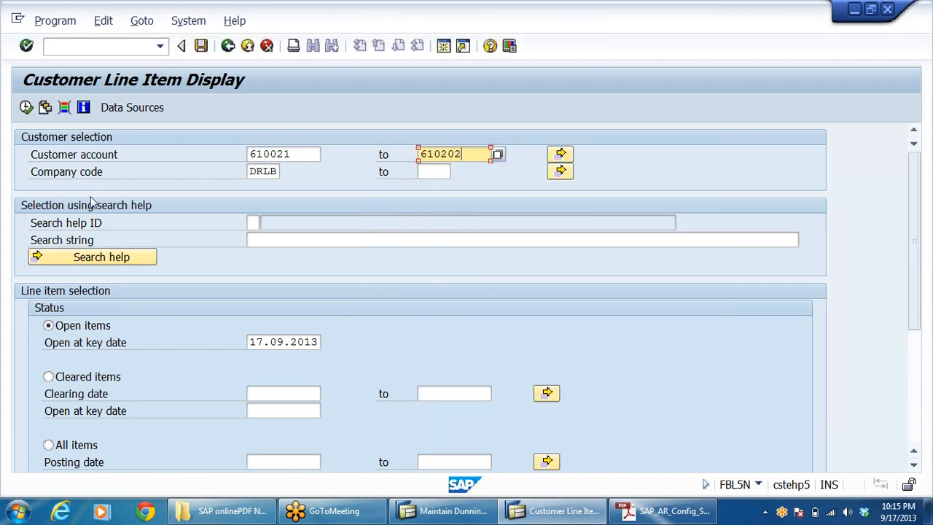
List the open items for the customer range, examine both customers' invoices and net due dates, and return to the SAP Easy Access menu.
left_click(26, 107)
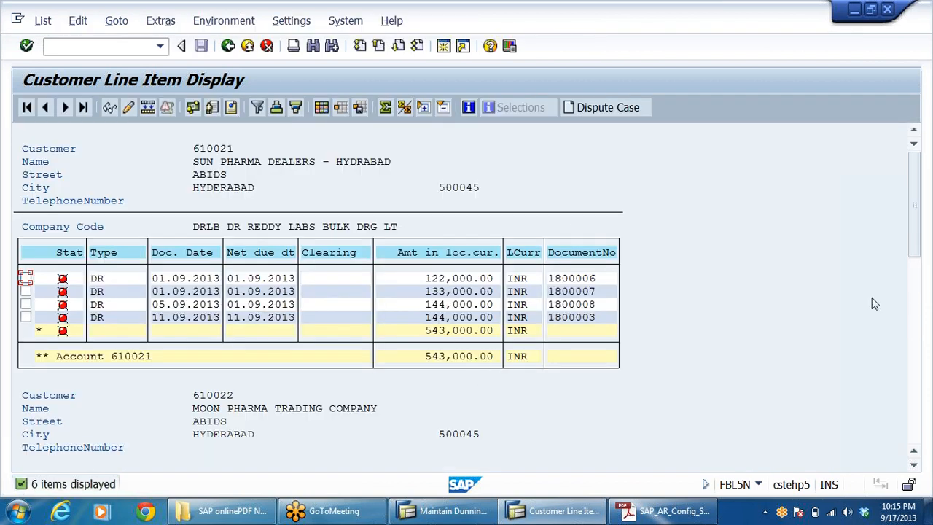
left_click(914, 467)
scroll(685, 299, "down", 3)
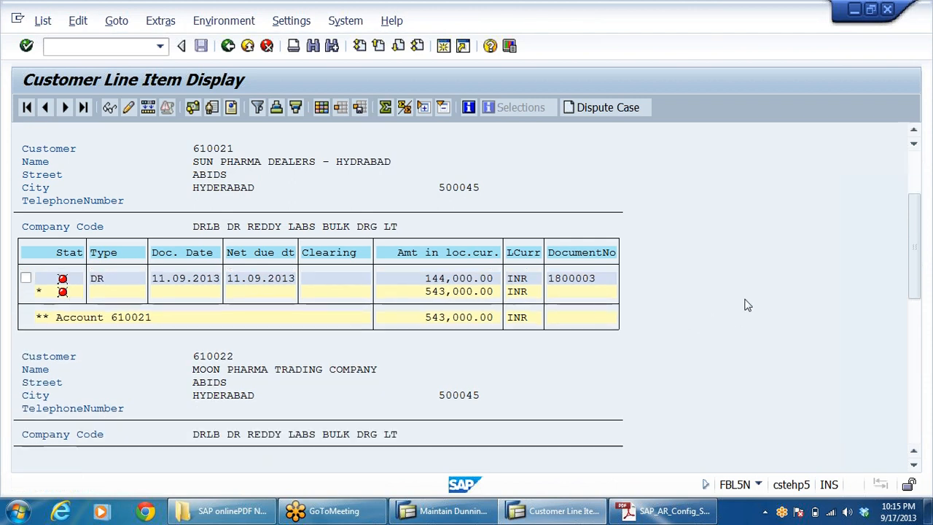
scroll(747, 304, "down", 7)
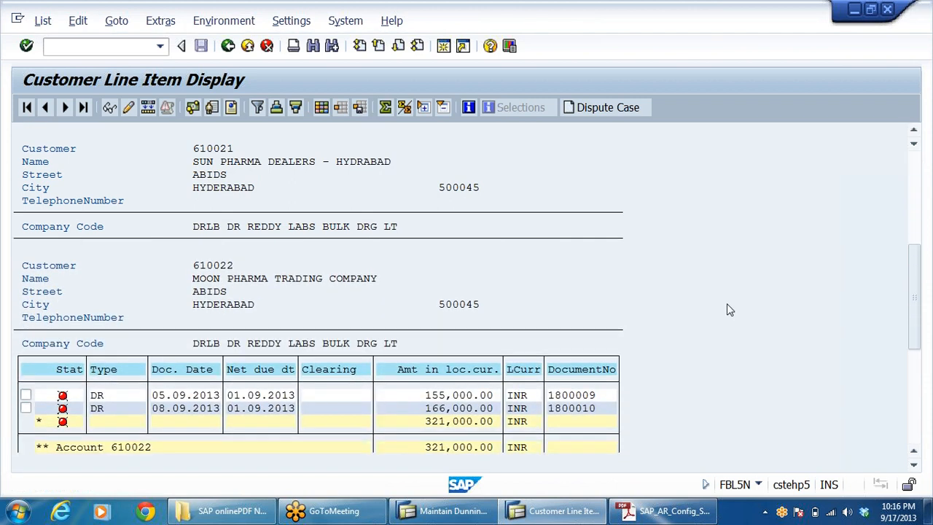
scroll(728, 306, "down", 5)
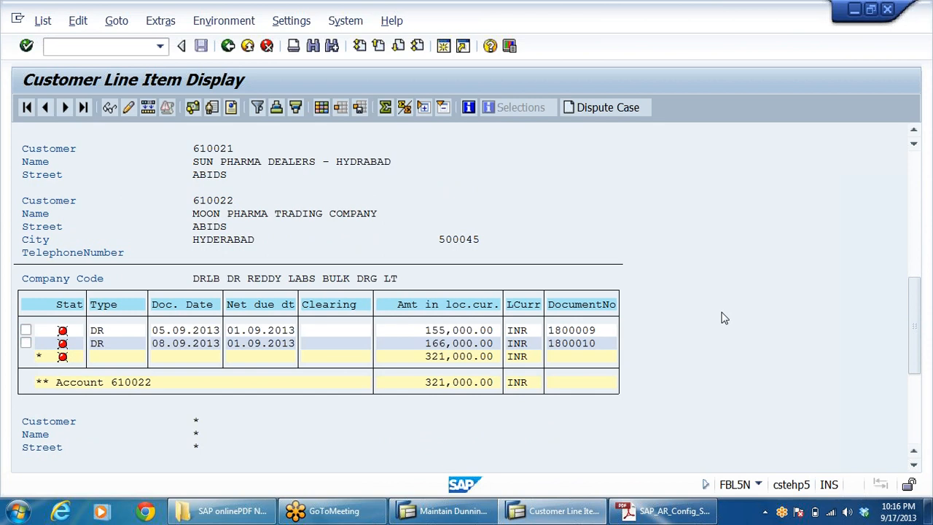
scroll(724, 310, "down", 2)
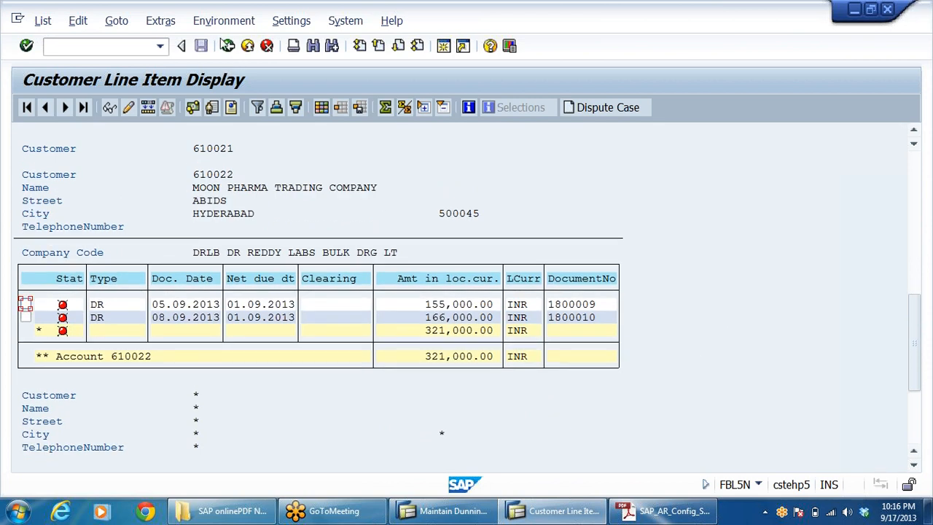
left_click(229, 46)
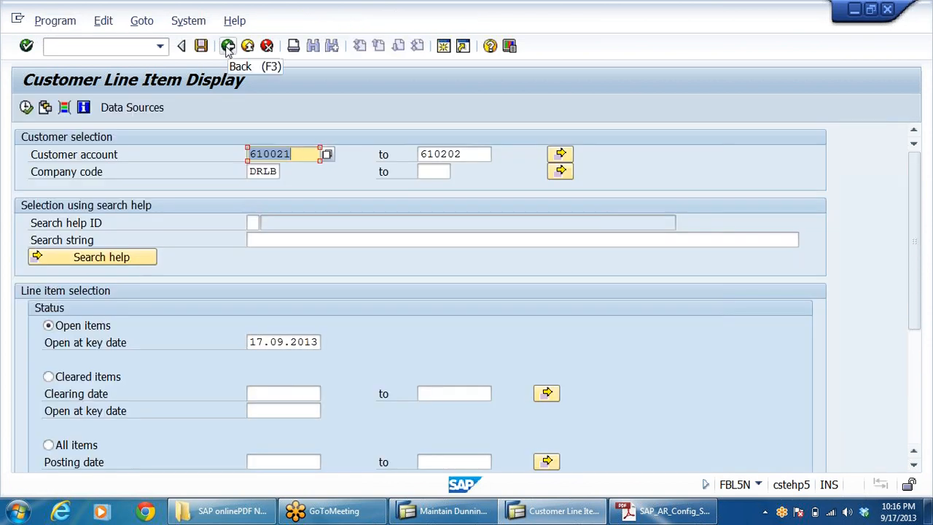
left_click(229, 46)
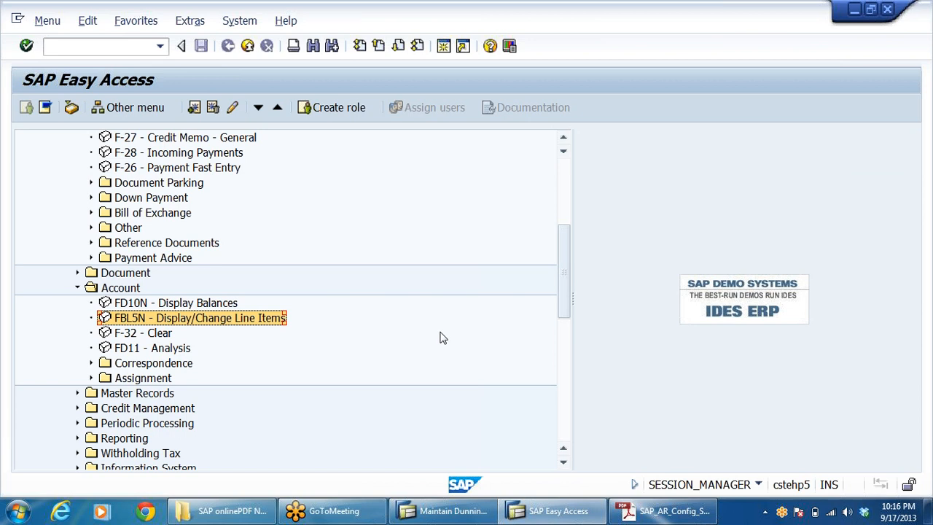
Collapse the Document Entry and Account folders and open the Dunning transaction (F150) from Accounts Receivable periodic processing.
scroll(437, 335, "up", 3)
left_click(77, 213)
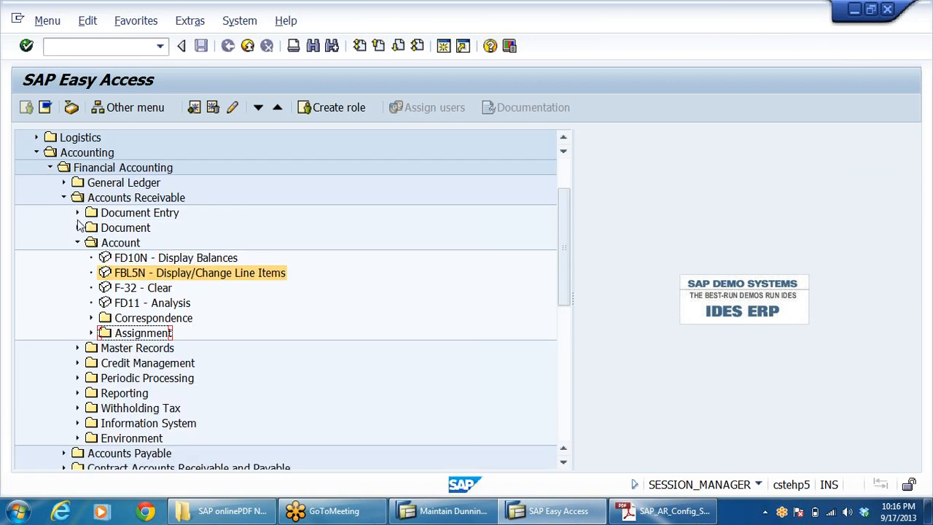
left_click(77, 242)
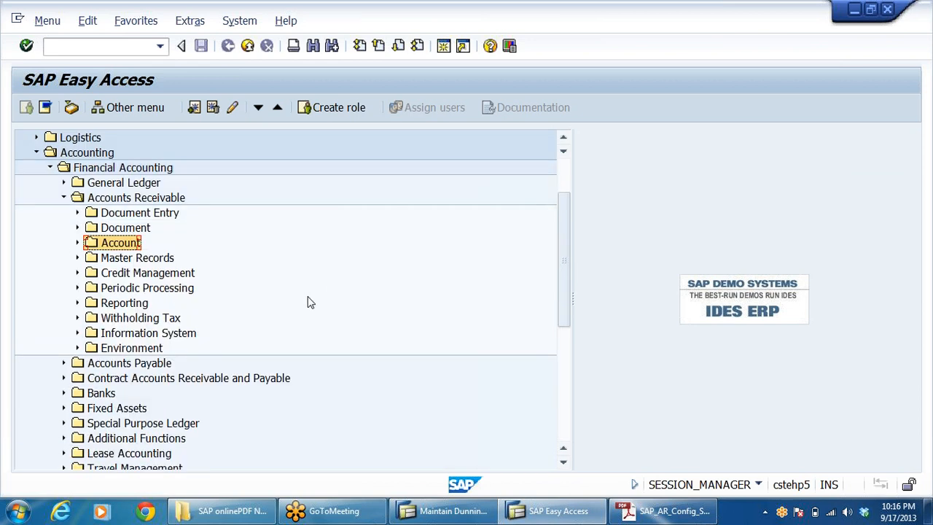
left_click(153, 291)
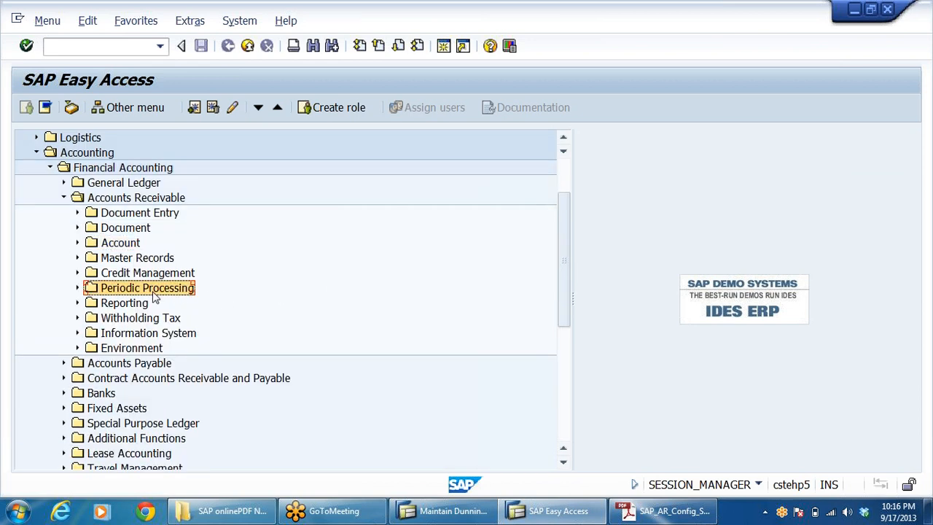
double_click(153, 292)
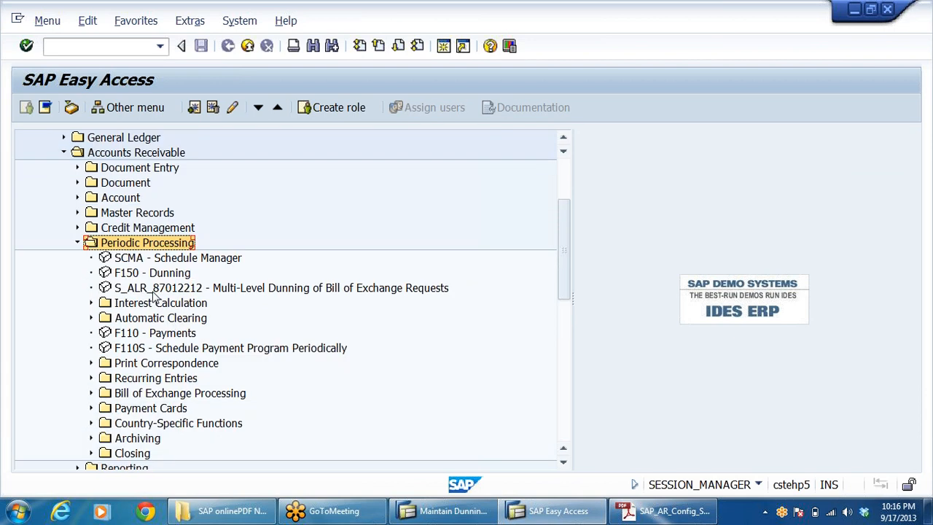
key("Down")
key("Down")
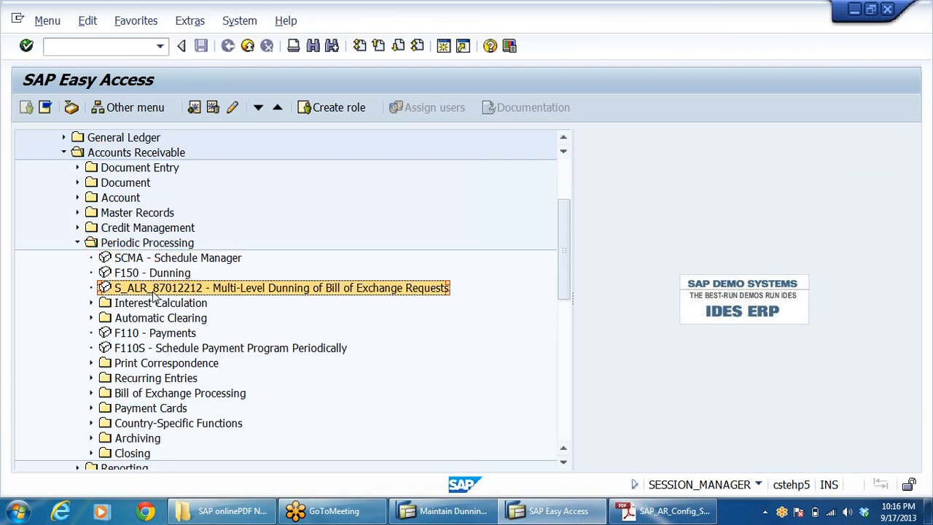
key("Up")
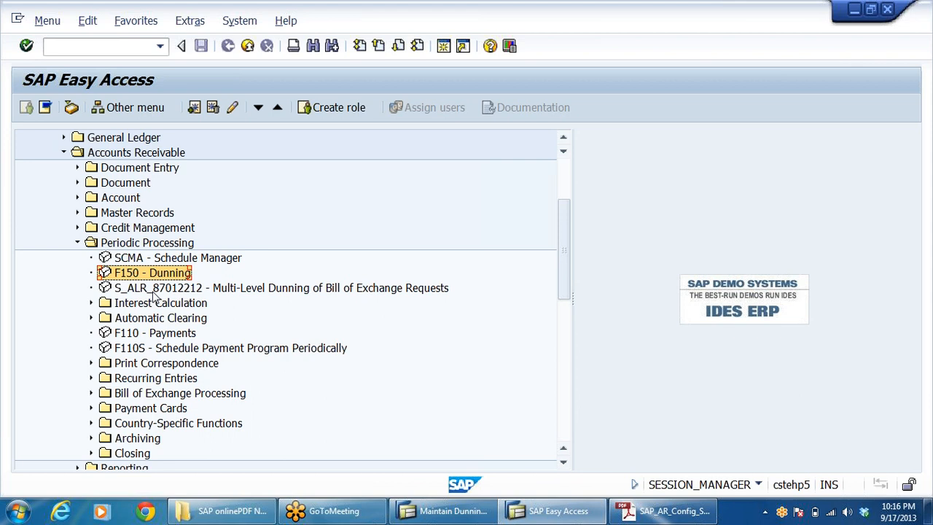
key("Return")
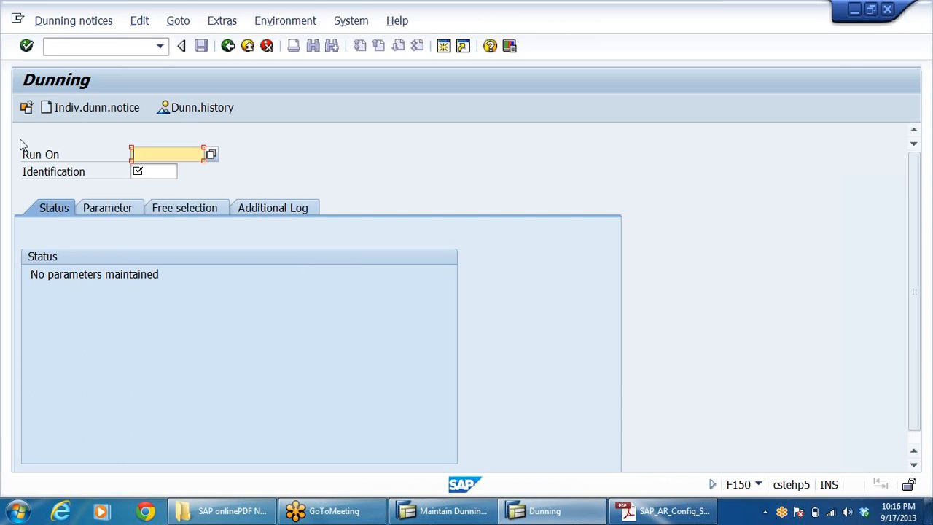
Identify the dunning run with run date 17.09.2013 and identification DR01, and copy the run date.
key("Tab")
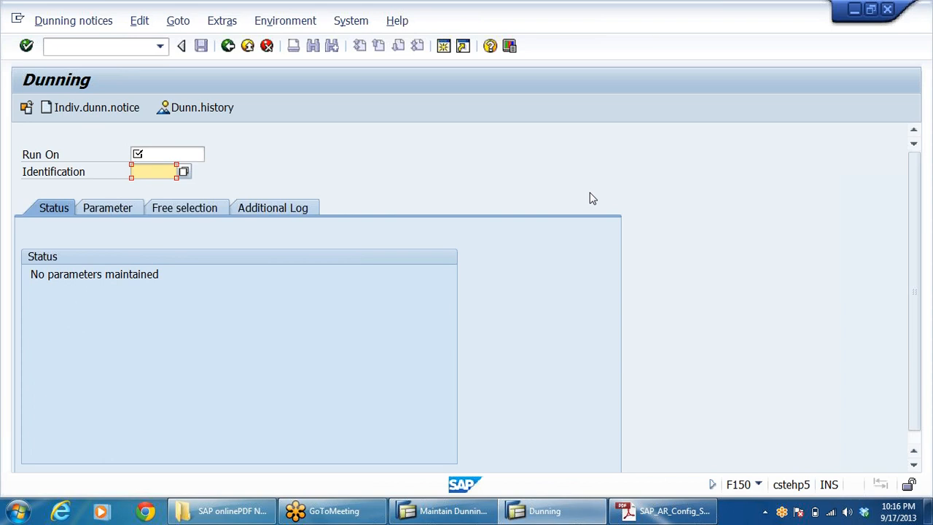
type("DR01")
left_click(167, 154)
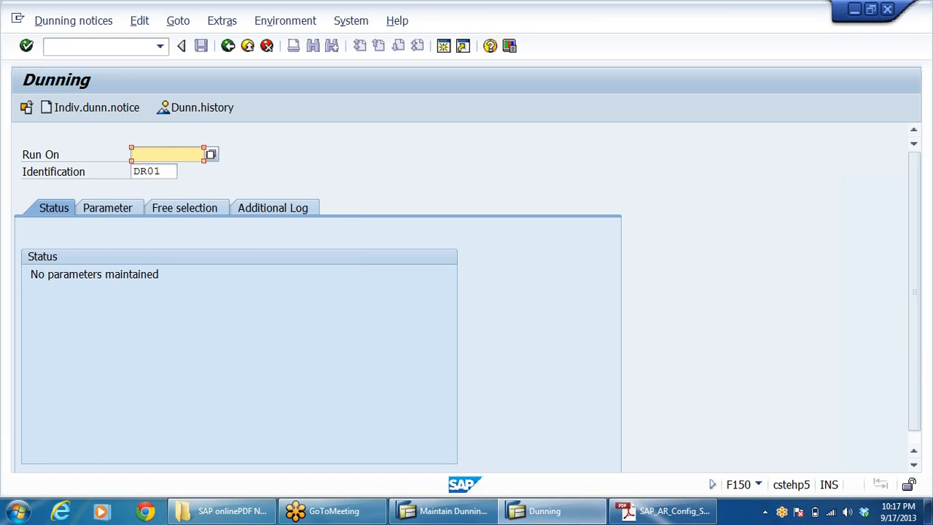
type("17092013")
key("shift+Home")
key("ctrl+c")
key("End")
Set the dunning date and the documents-posted-up-to date to 17.09.2013, and enter company code DRLB in the run parameters.
left_click(129, 209)
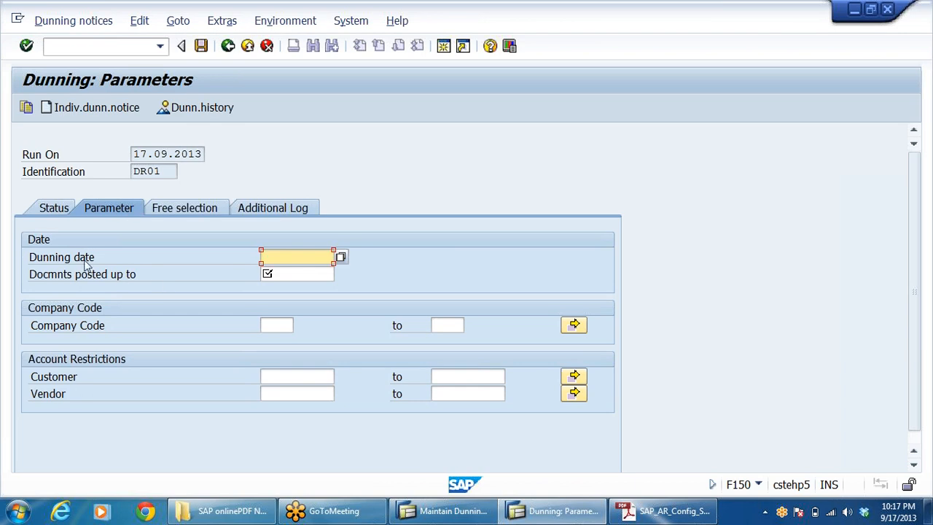
key("ctrl+v")
key("Tab")
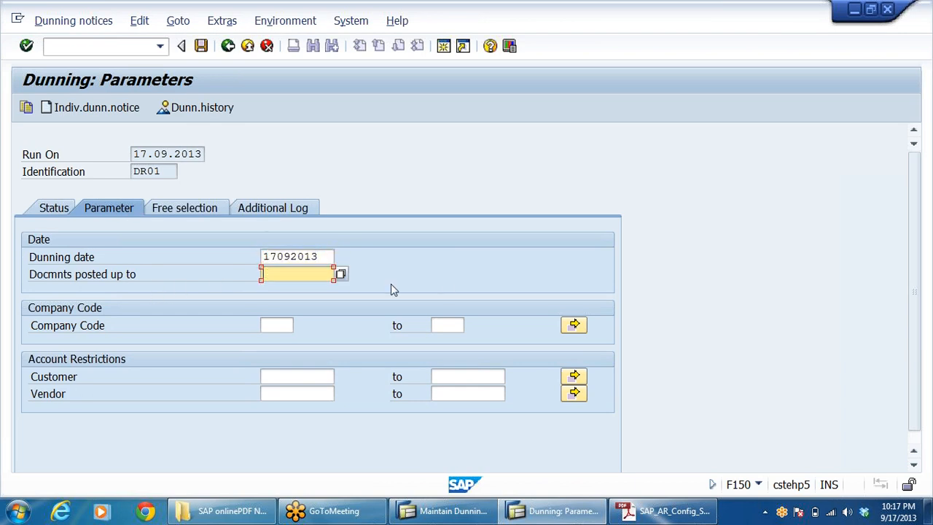
key("ctrl+v")
key("Tab")
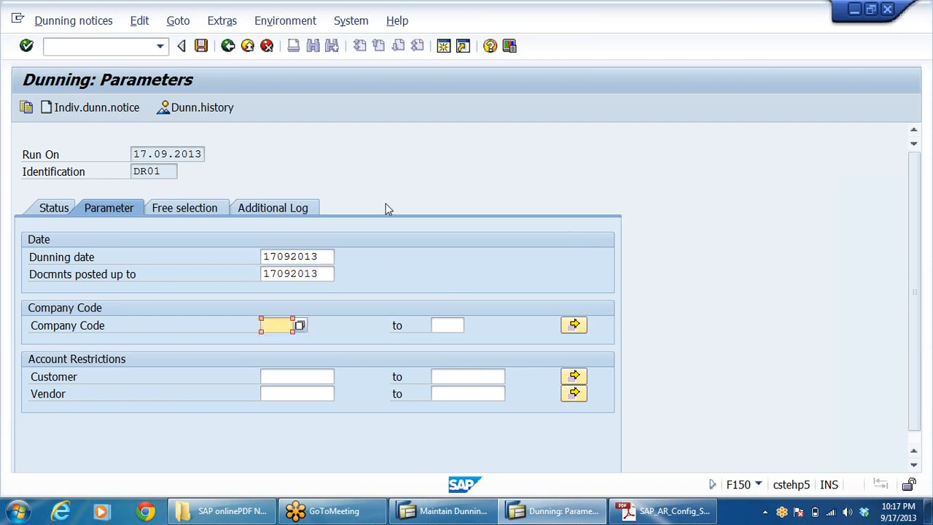
type("DRLB")
left_click(446, 325)
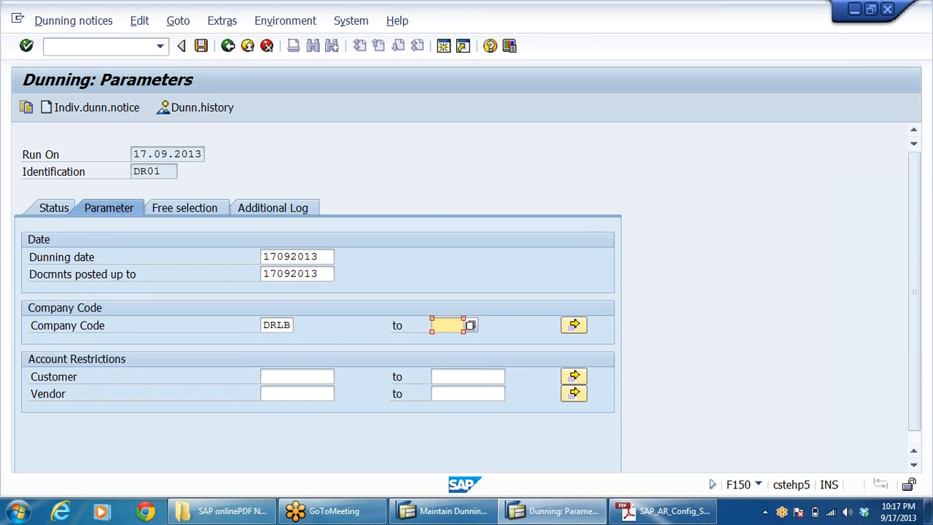
Restrict the run to the customer number range from Sun Pharma Dealers to Moon Pharma Trading.
left_click(297, 376)
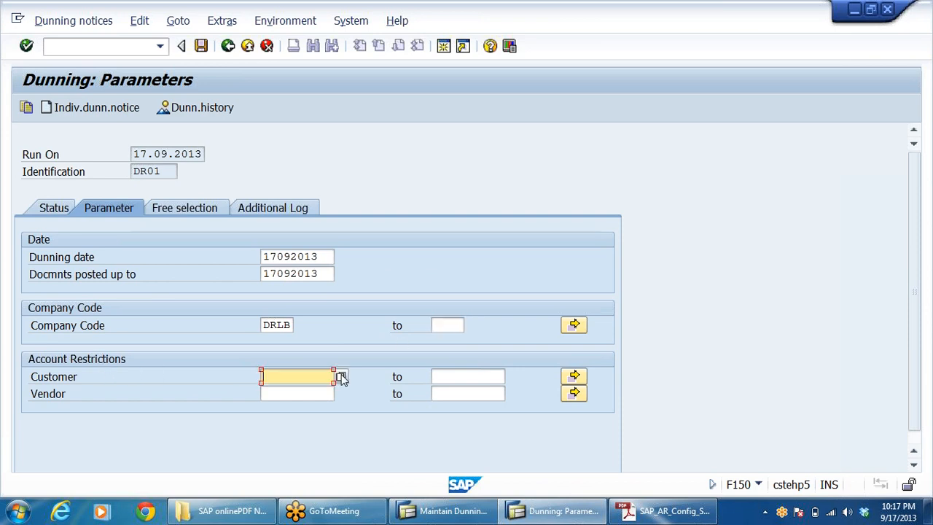
key("BackSpace")
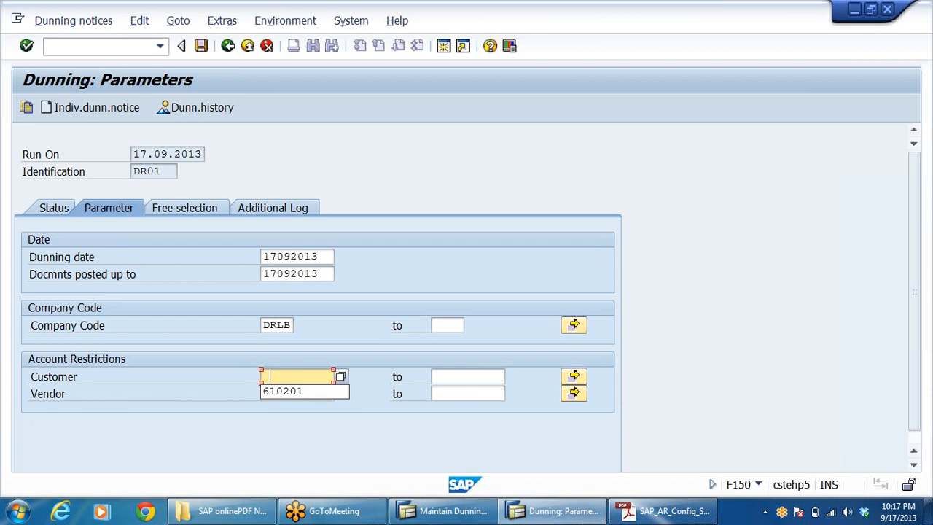
left_click(340, 376)
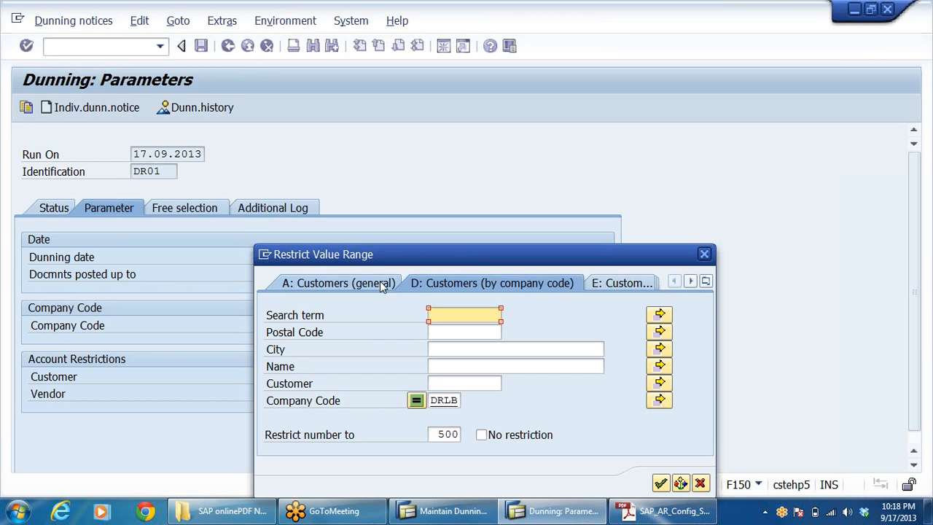
key("Return")
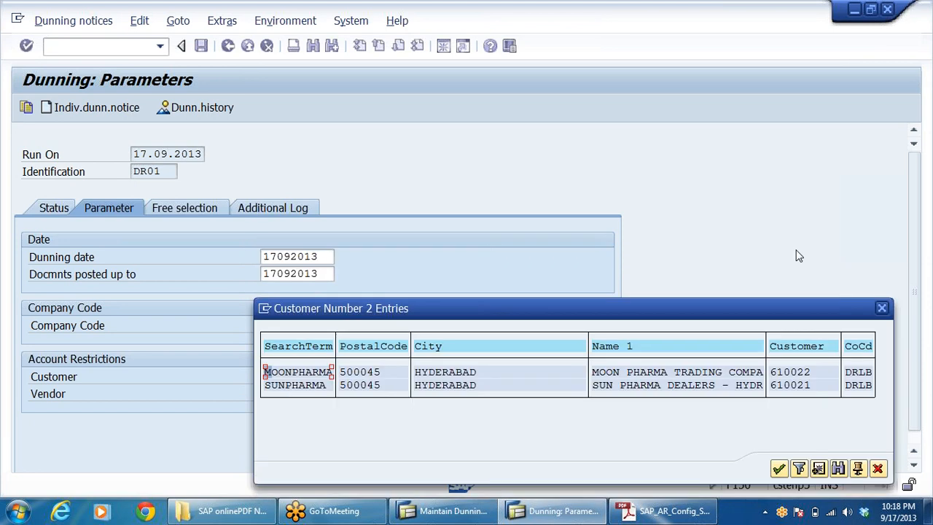
double_click(799, 386)
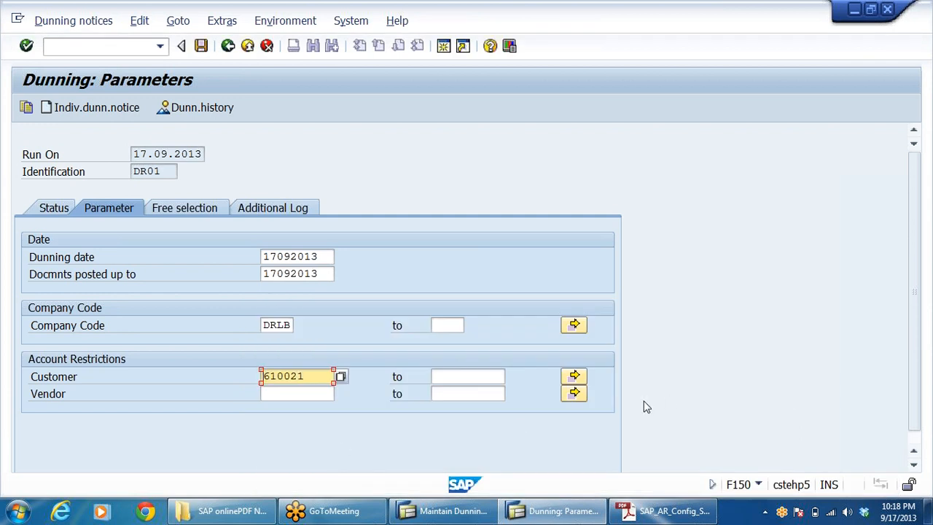
left_click(481, 376)
type("610021")
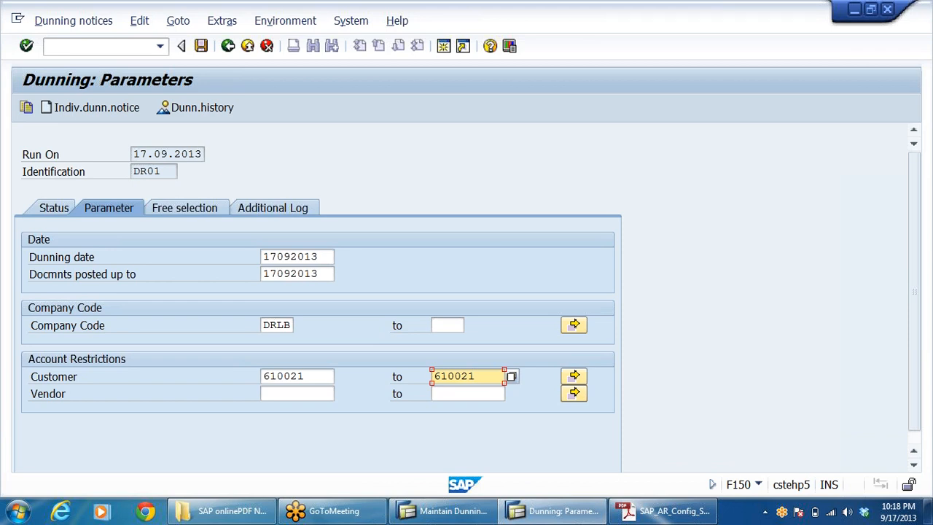
key("BackSpace")
type("2")
Copy the starting customer number into the additional log's customer field and save the dunning parameters.
key("shift+Tab")
key("ctrl+c")
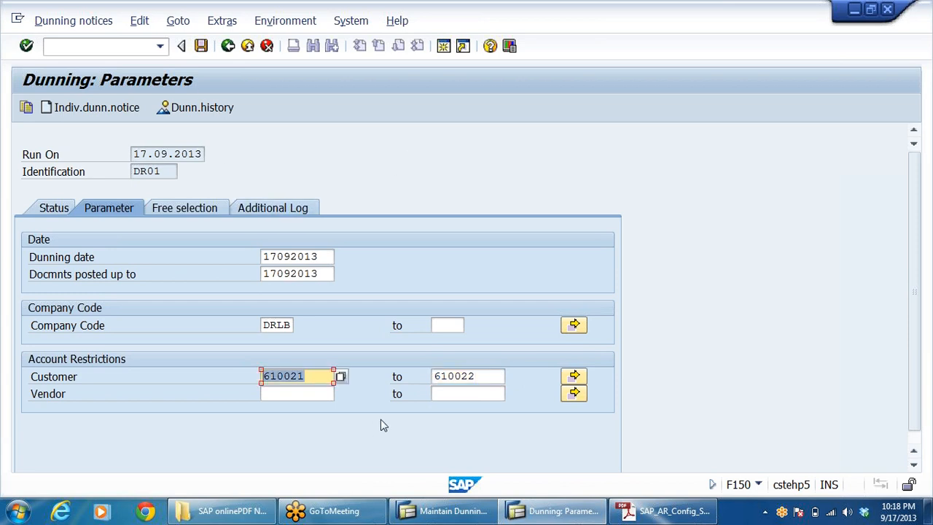
key("End")
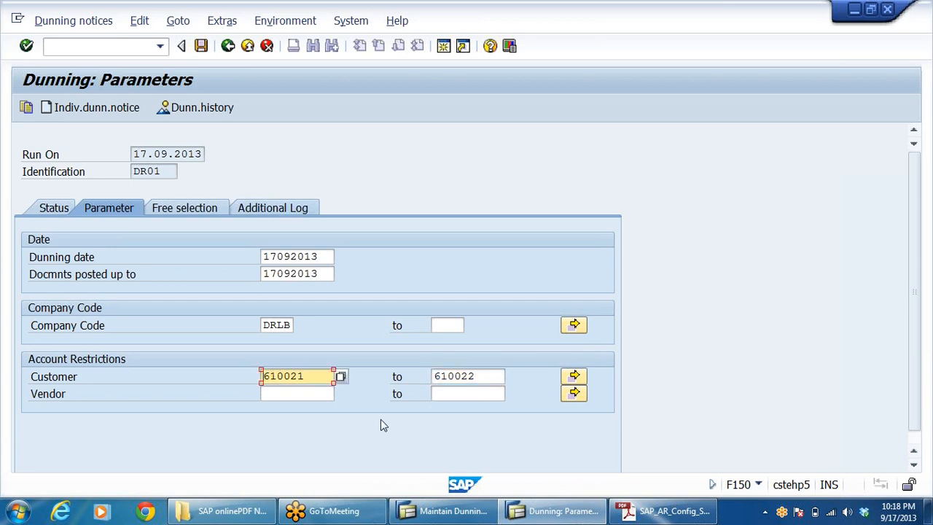
left_click(270, 207)
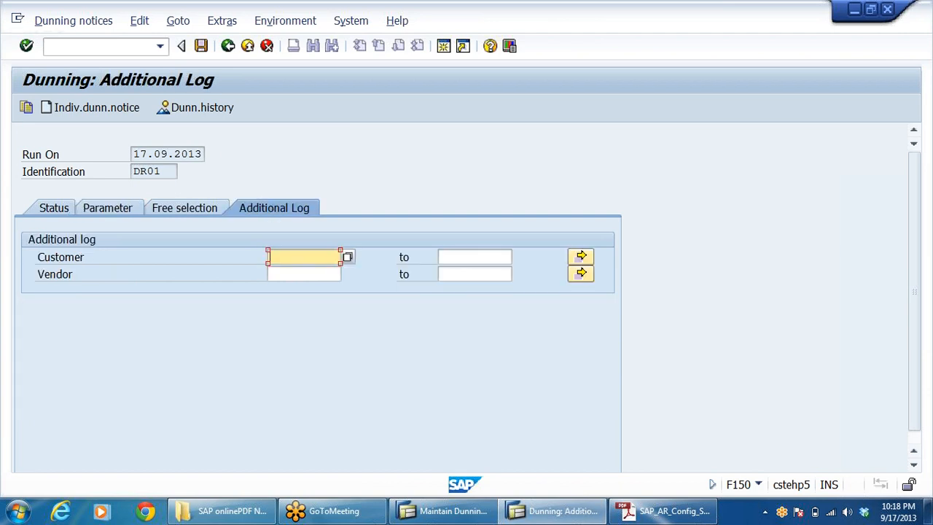
key("ctrl+v")
key("shift+Home")
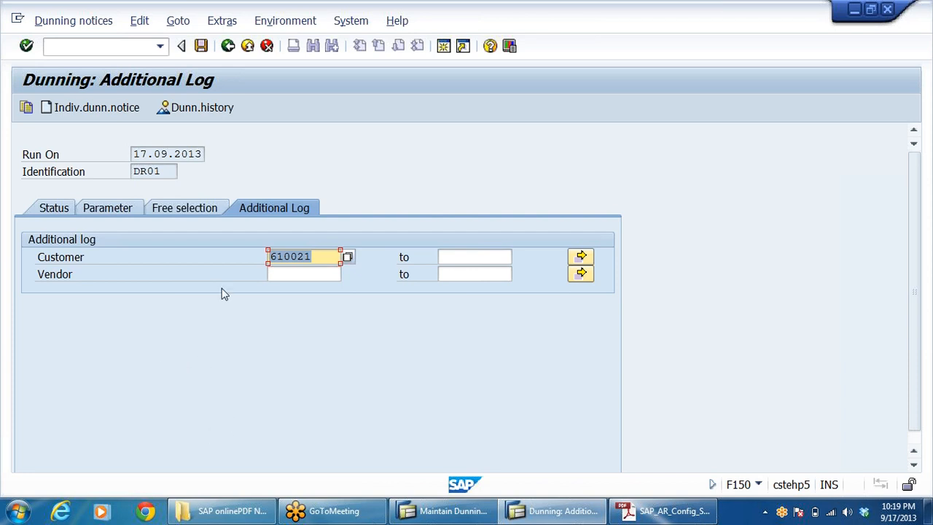
left_click(201, 46)
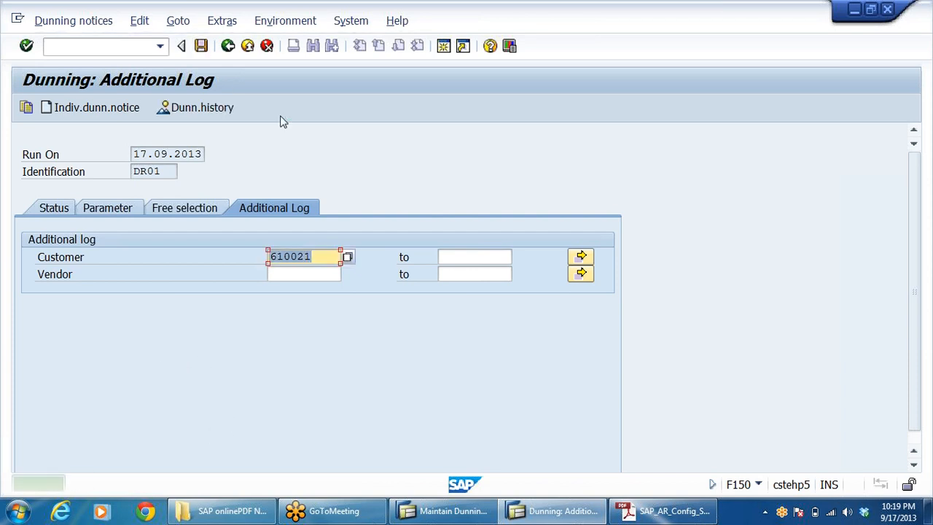
left_click(58, 208)
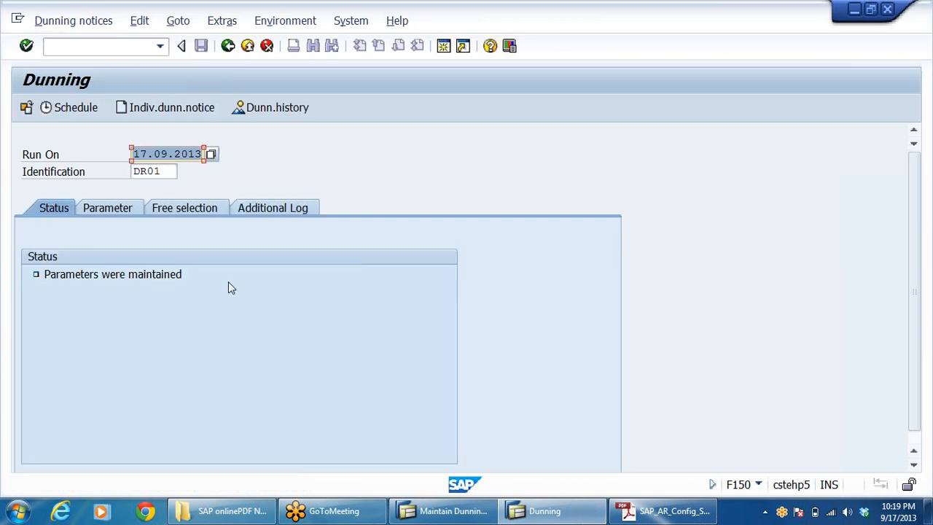
Schedule the dunning selection to start immediately with output device LP01, and refresh the run status.
left_click(69, 109)
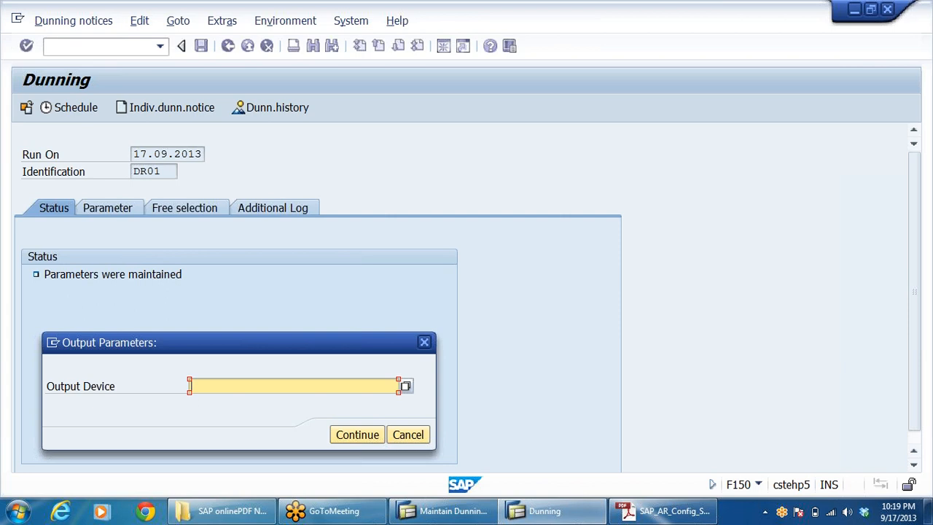
left_click(190, 386)
left_click(203, 400)
left_click(357, 436)
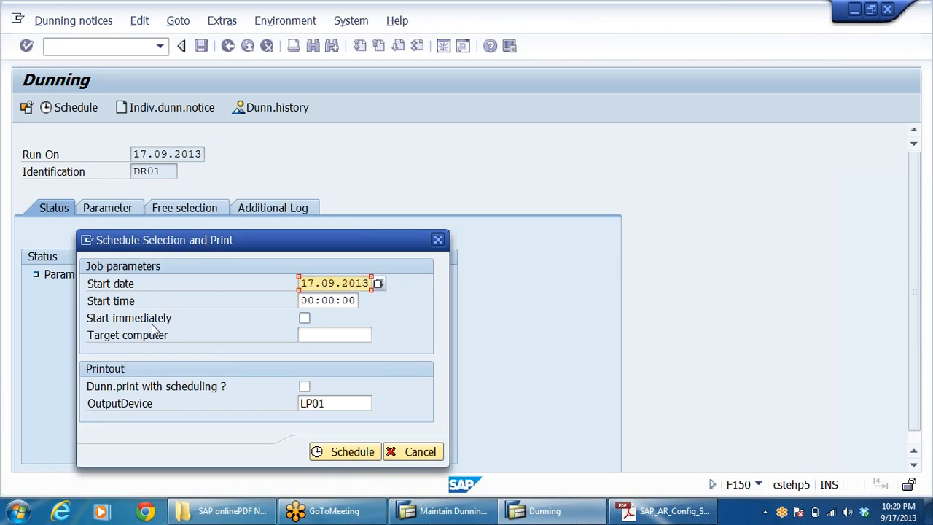
left_click(304, 319)
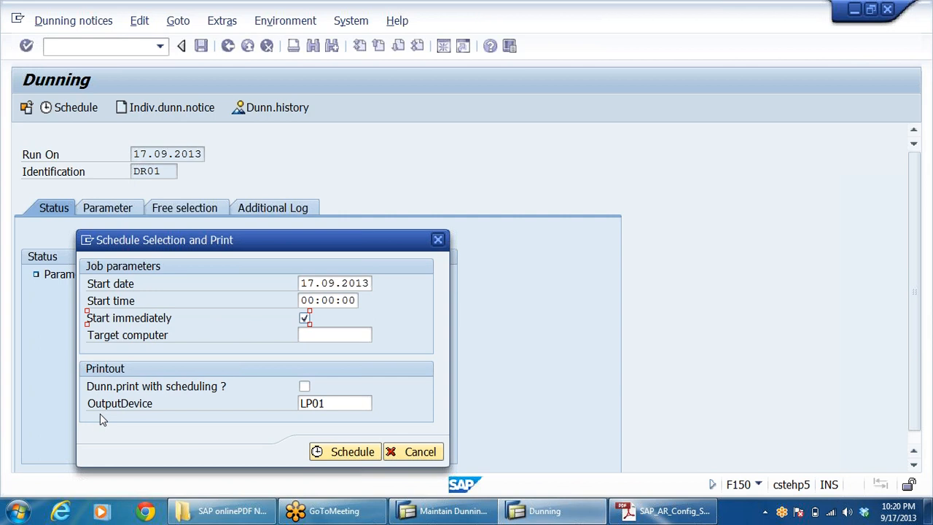
left_click(340, 451)
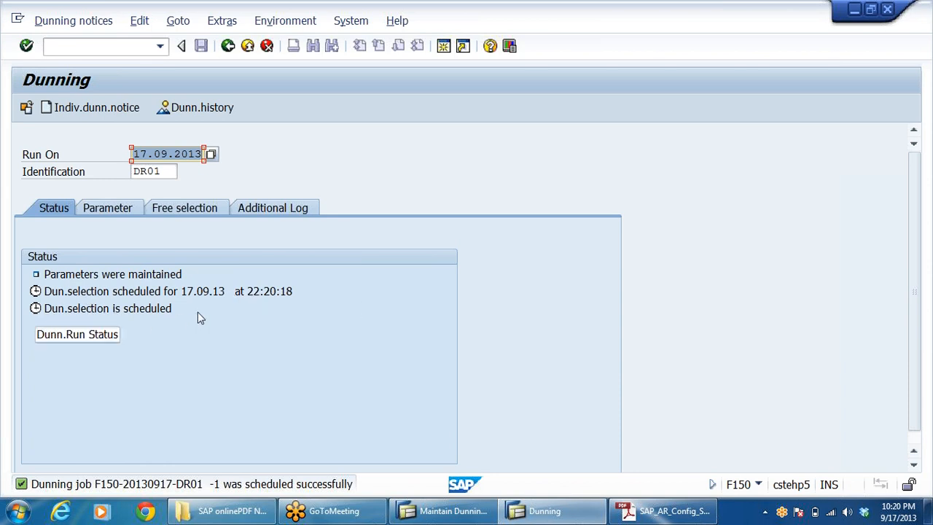
key("Return")
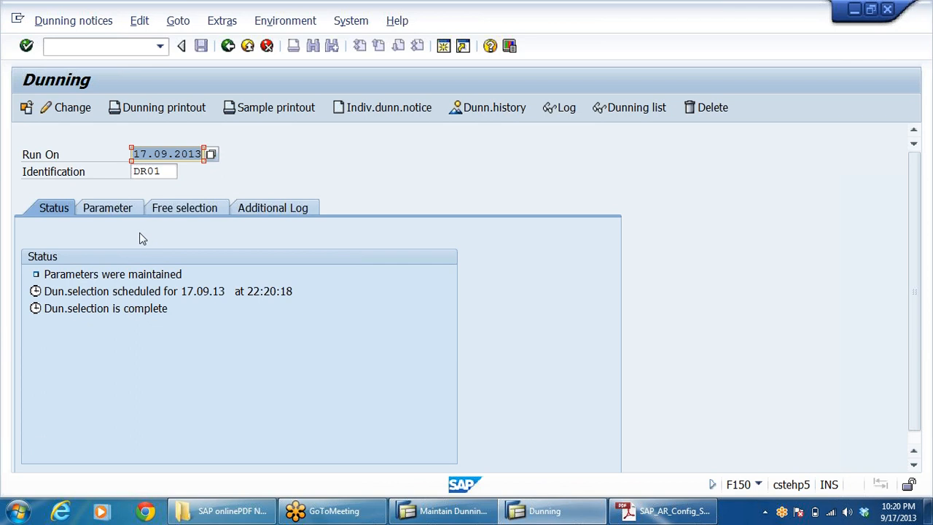
Examine the dunning run's job log through to its end for dunning levels, days in arrears and charges, and return to the run.
left_click(555, 111)
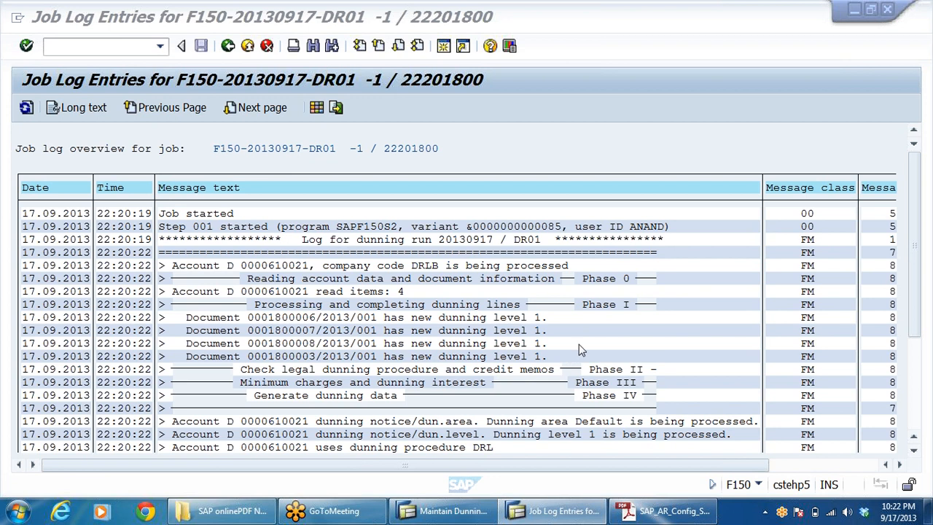
left_click(917, 334)
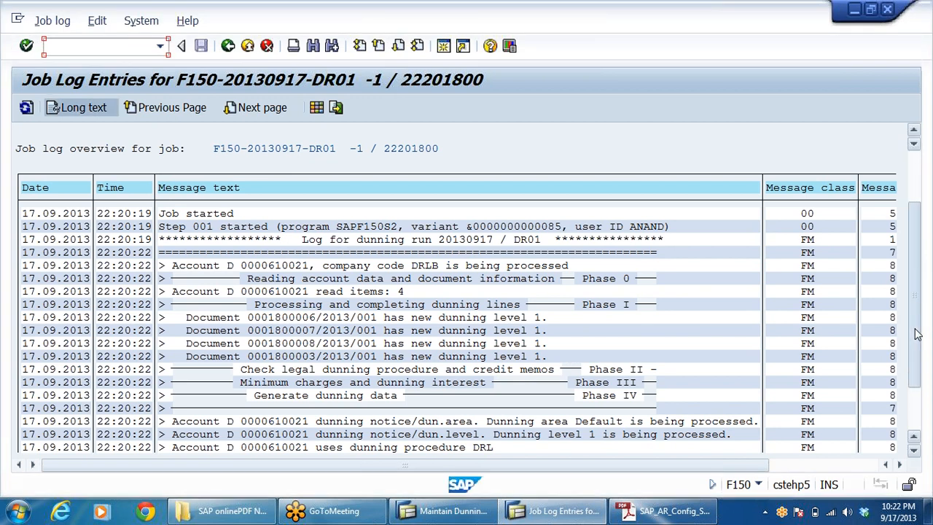
scroll(917, 334, "down", 2)
left_click(915, 451)
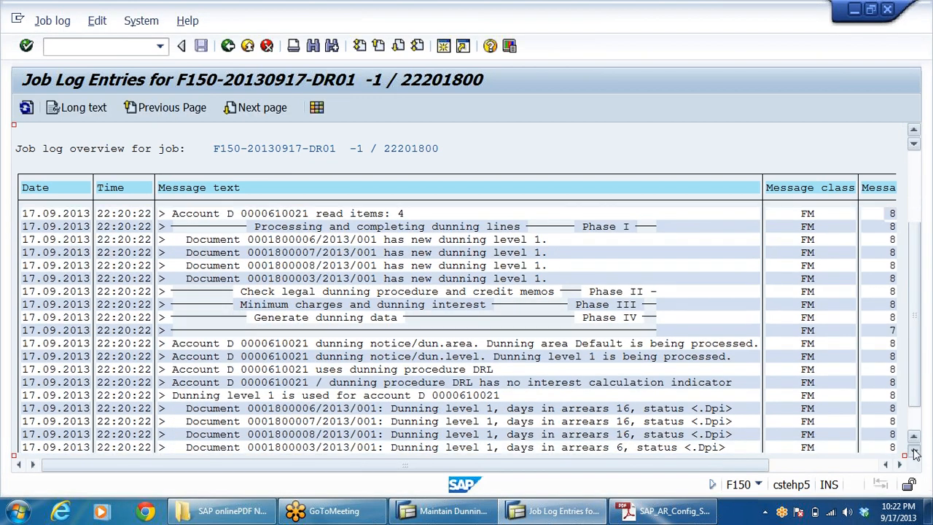
left_click(915, 451)
left_click(915, 451)
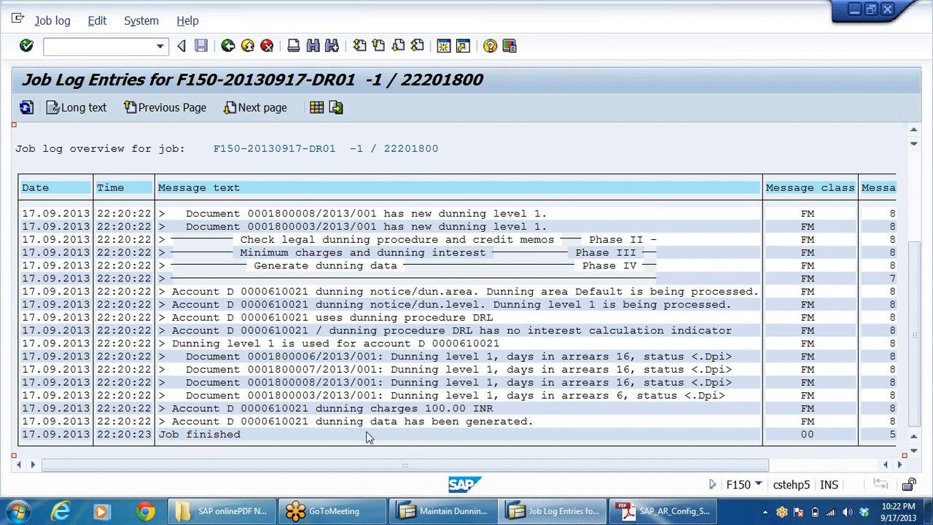
left_click(517, 421)
left_click(228, 45)
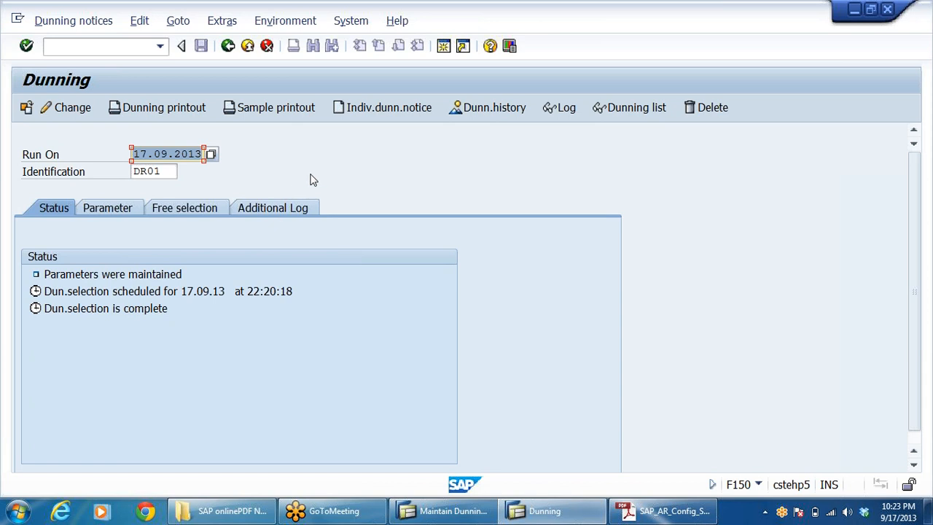
Start scheduling a sample printout of the dunning notices with output device LP01.
left_click(259, 110)
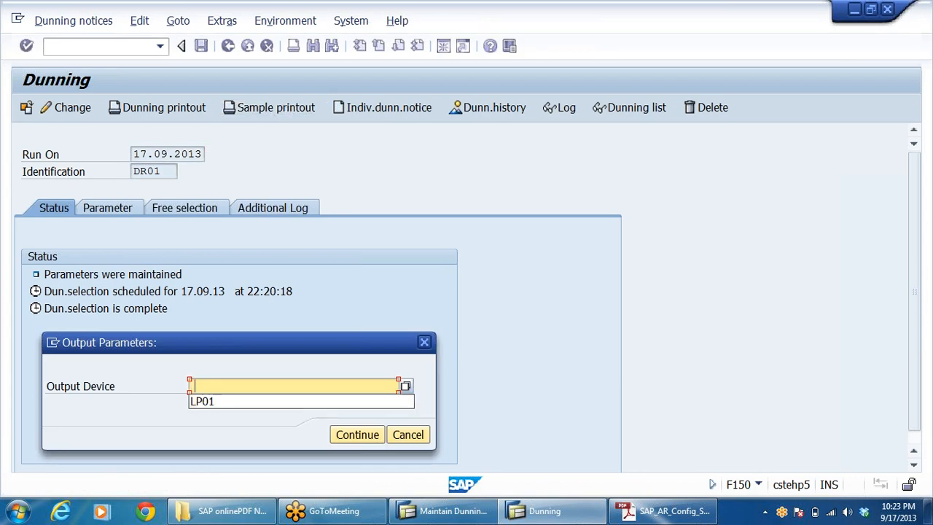
left_click(217, 400)
left_click(355, 434)
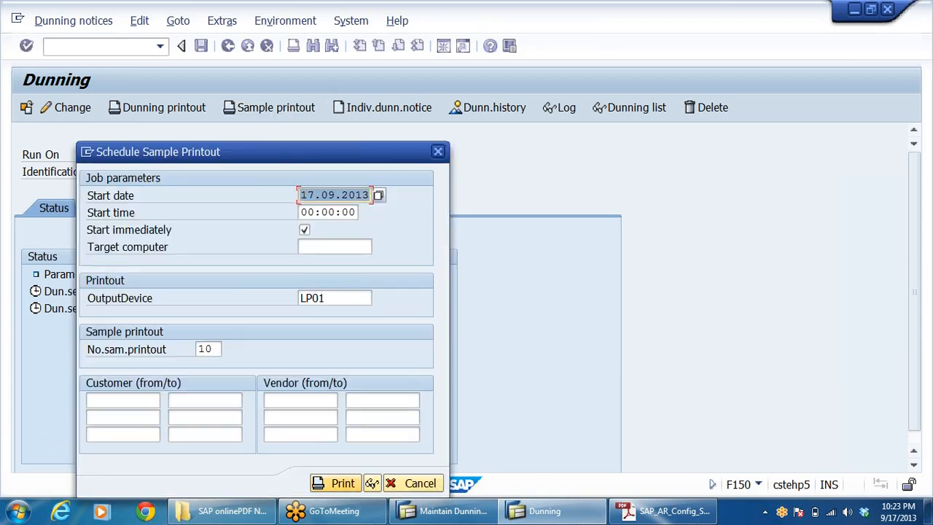
Limit the sample printout to the same customer number range as in the dunning parameters.
left_click(122, 401)
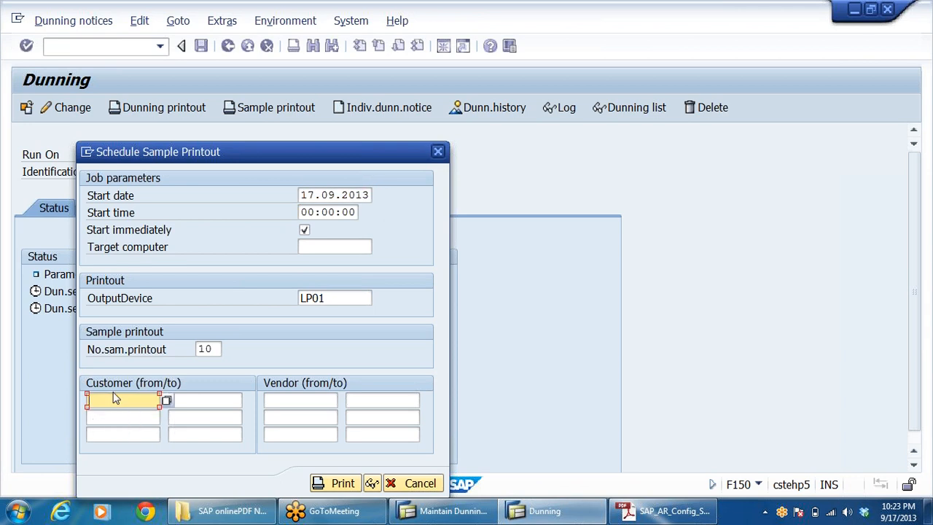
type("610021")
left_click(237, 400)
type("610021")
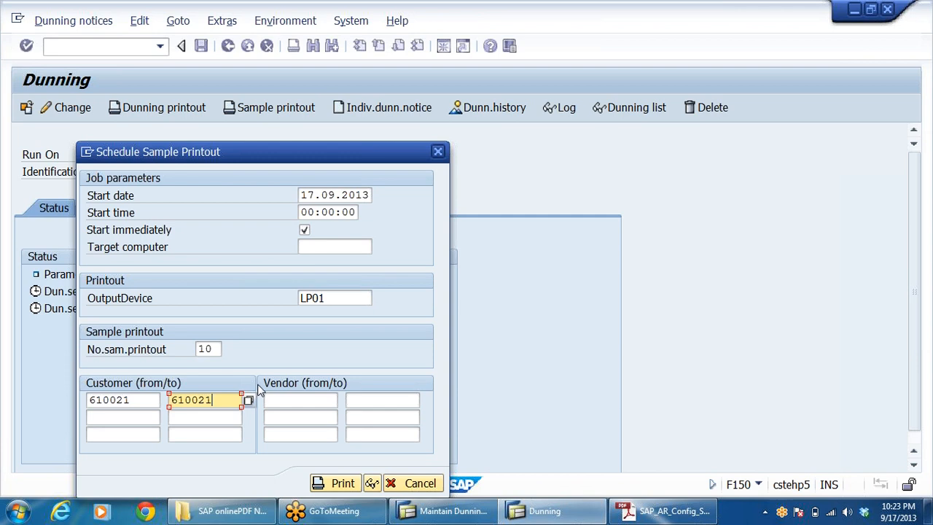
key("BackSpace")
type("2")
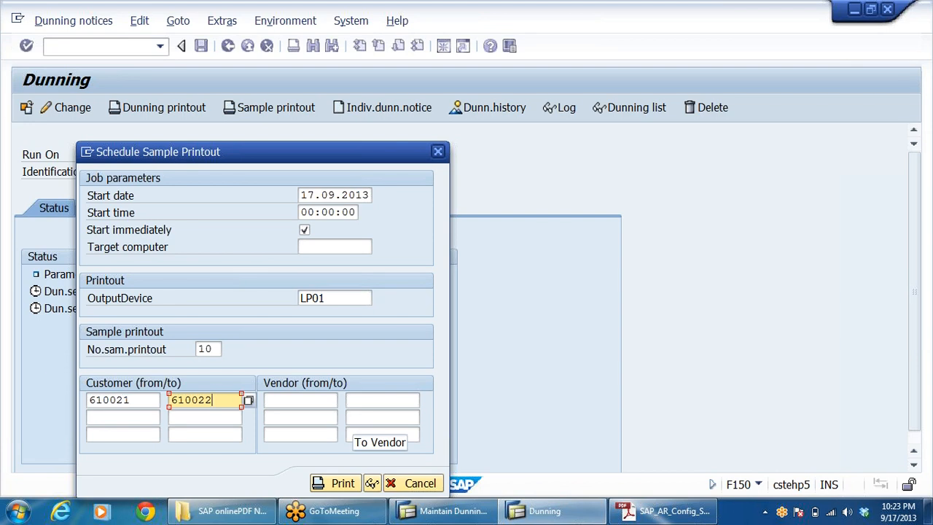
key("shift+Tab")
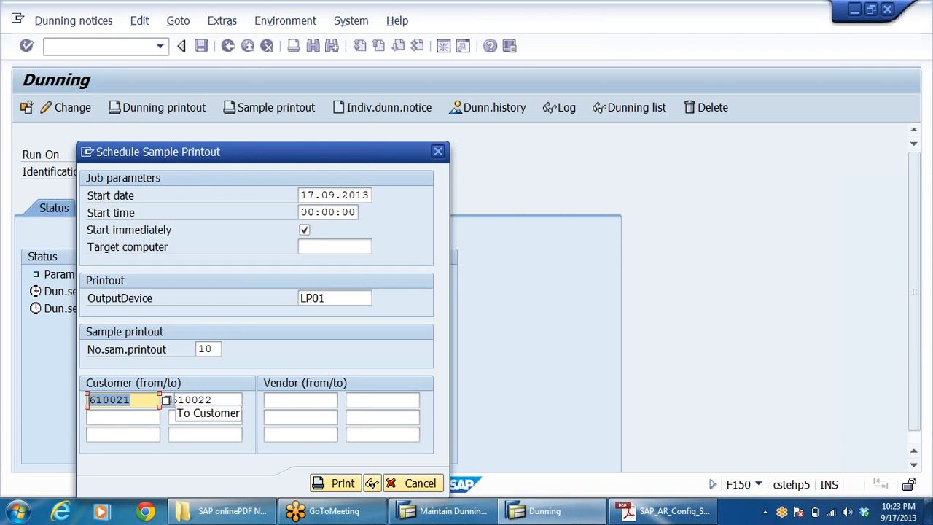
key("Tab")
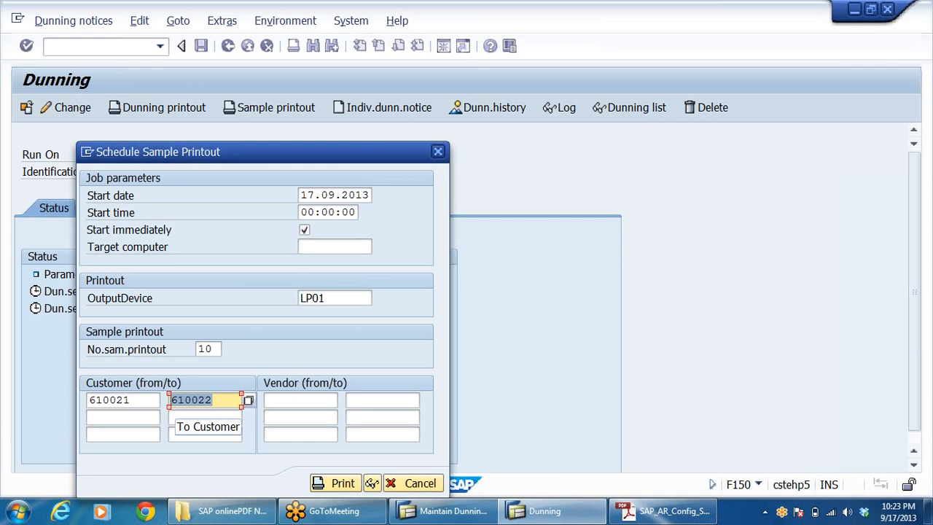
Display a print preview of the sample dunning notices for the entered customer range on output device LP01.
left_click(226, 398)
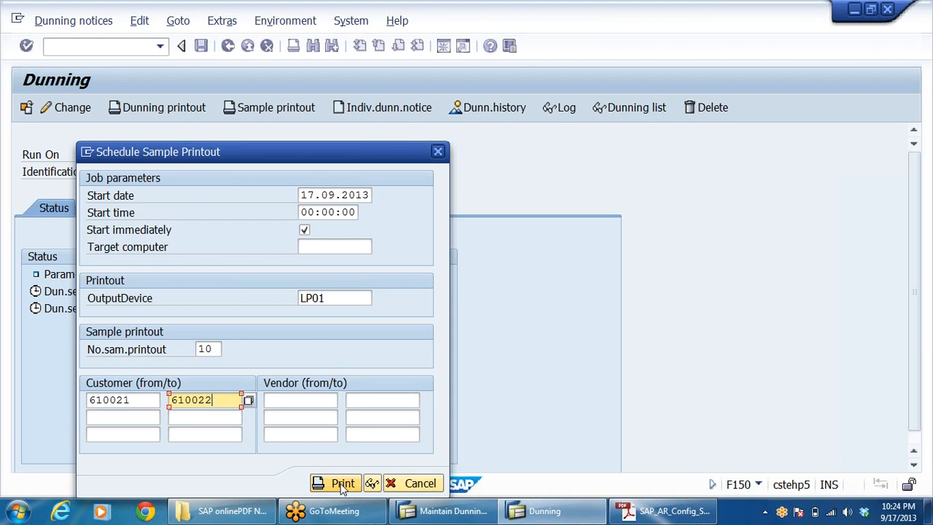
left_click(371, 484)
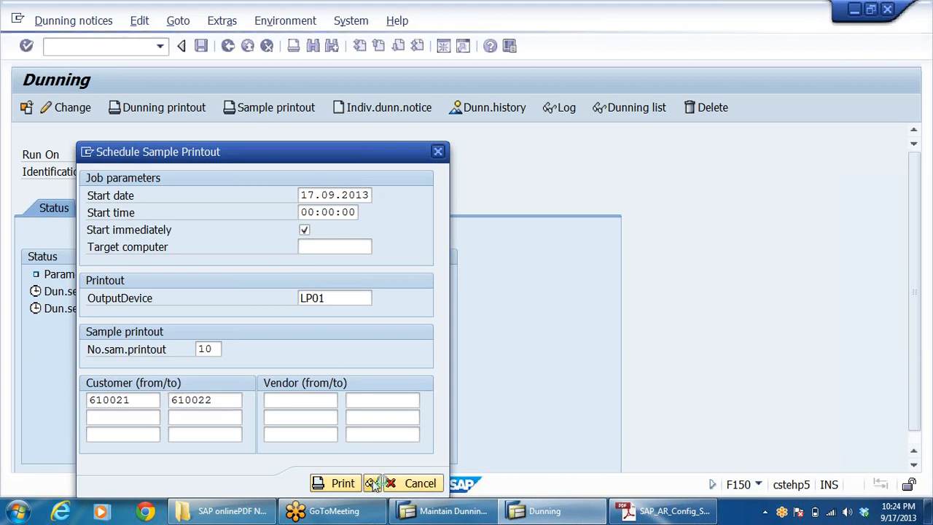
left_click(371, 484)
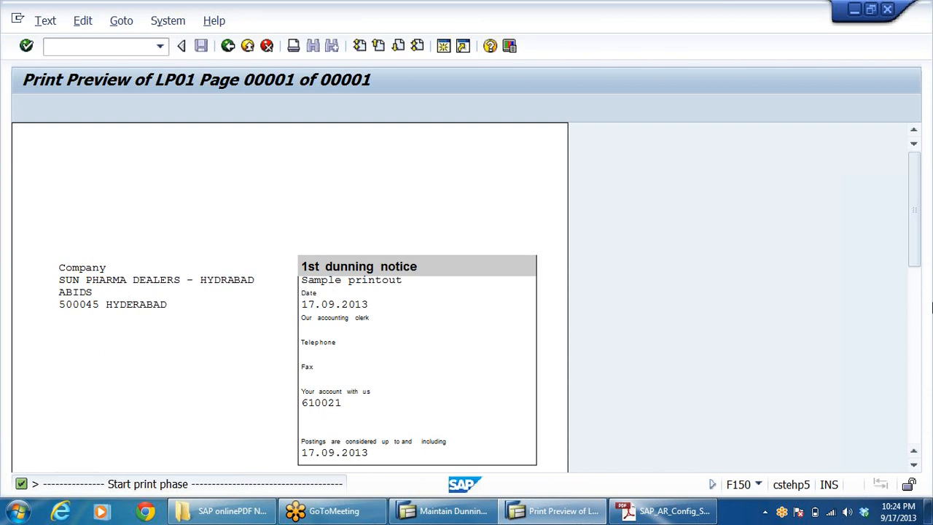
Examine the first customer's sample dunning notice for its address, due invoices, days in arrears, dunning level, charge and totals.
left_click_drag(914, 250, 901, 356)
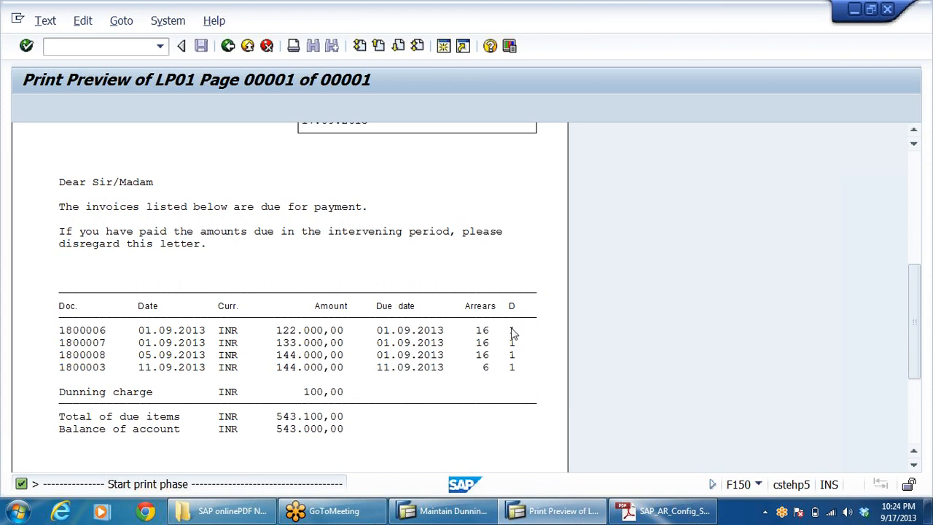
scroll(184, 208, "down", 1)
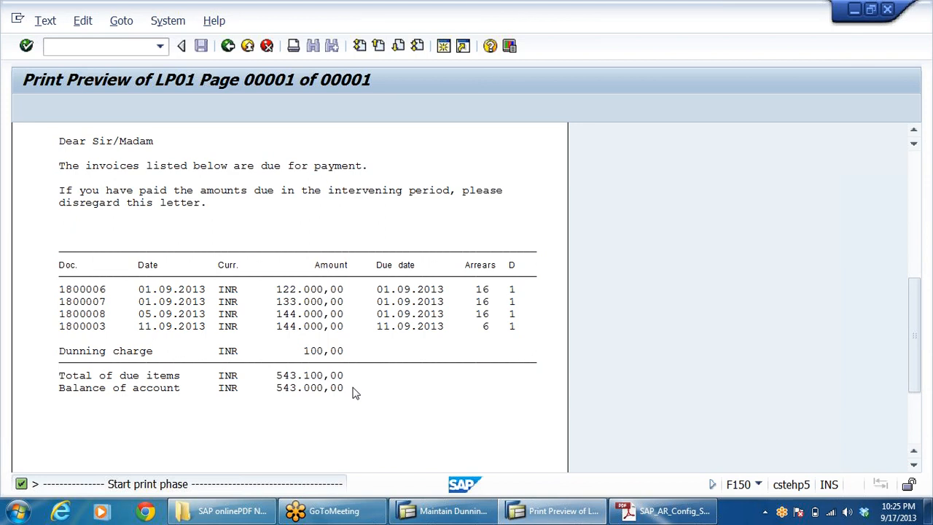
scroll(355, 384, "up", 8)
scroll(354, 384, "up", 2)
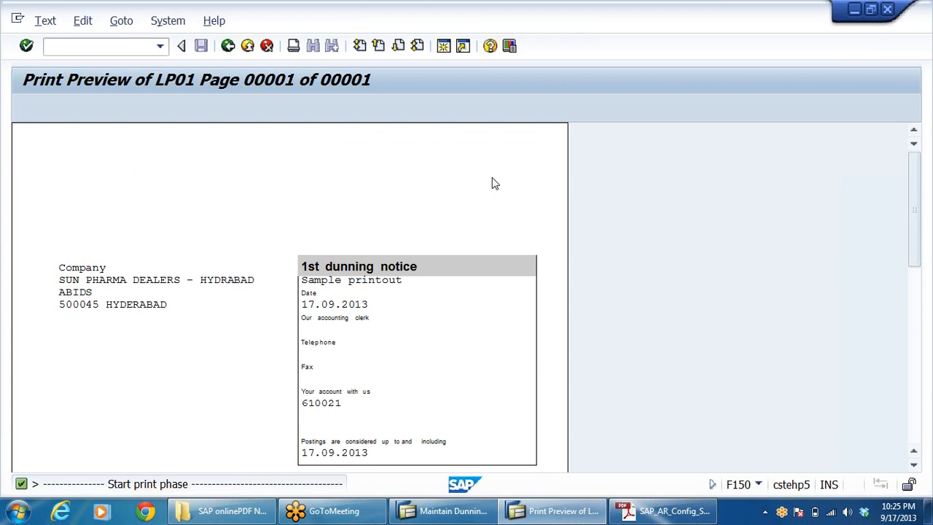
scroll(466, 281, "down", 8)
scroll(337, 421, "down", 4)
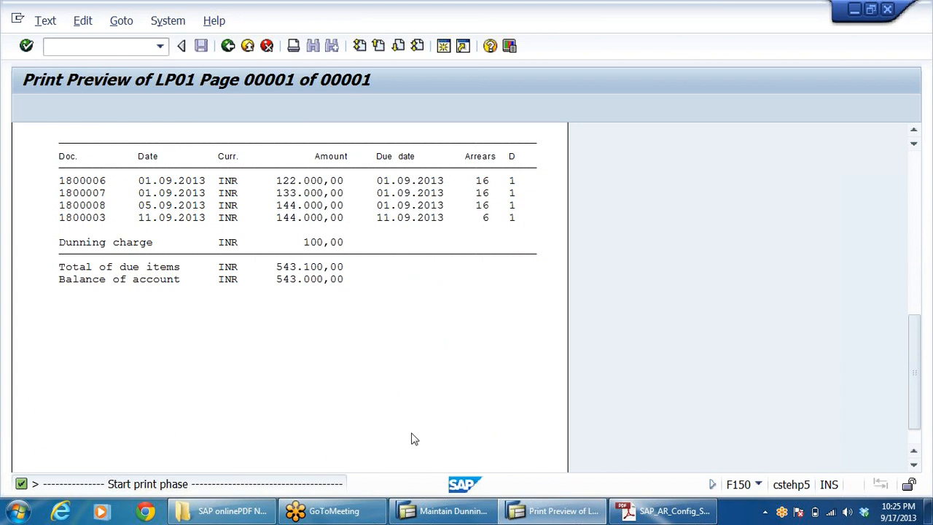
scroll(351, 447, "up", 1)
scroll(351, 447, "up", 5)
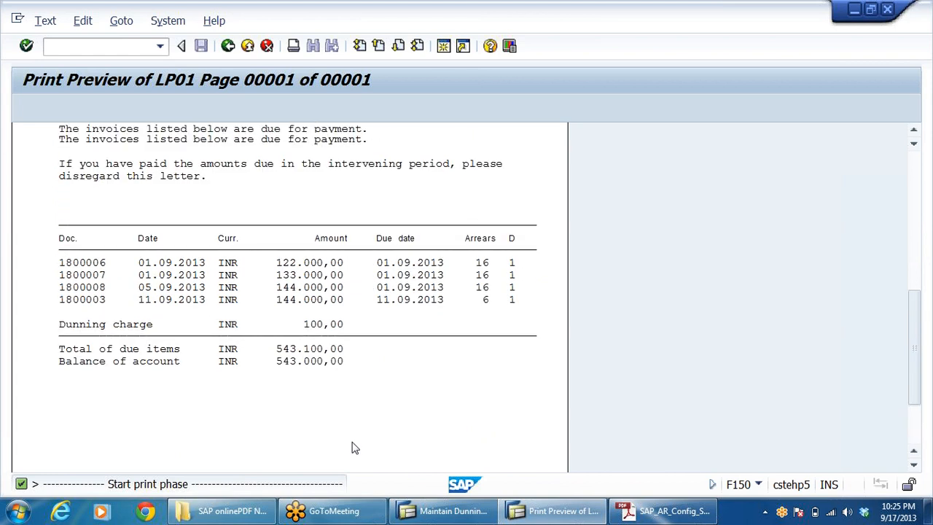
scroll(367, 452, "up", 2)
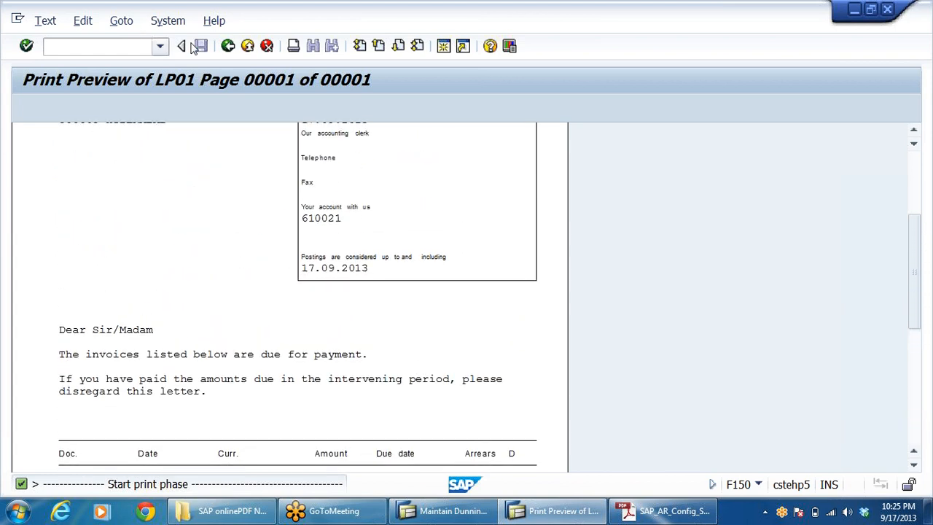
Advance to the second customer's sample dunning notice, examine its invoices, dunning charge and totals, and return to the dunning run.
left_click(228, 46)
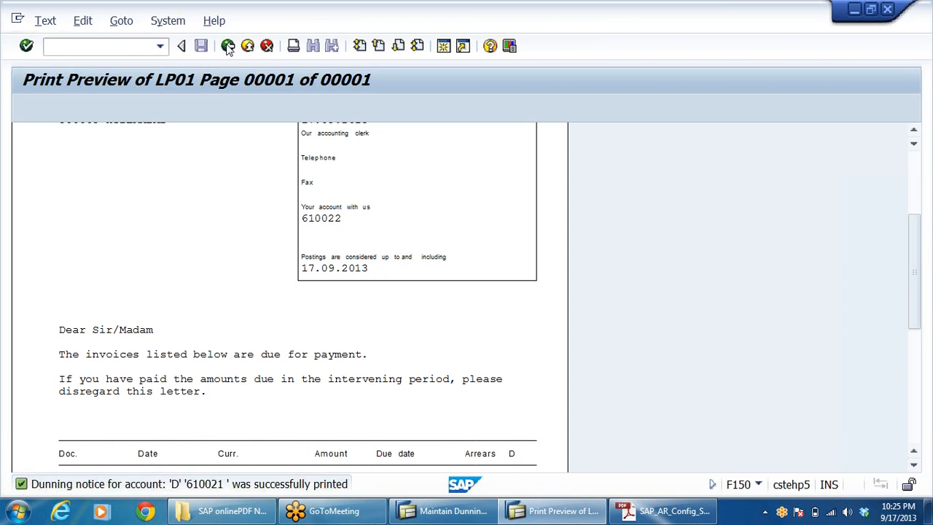
left_click(228, 46)
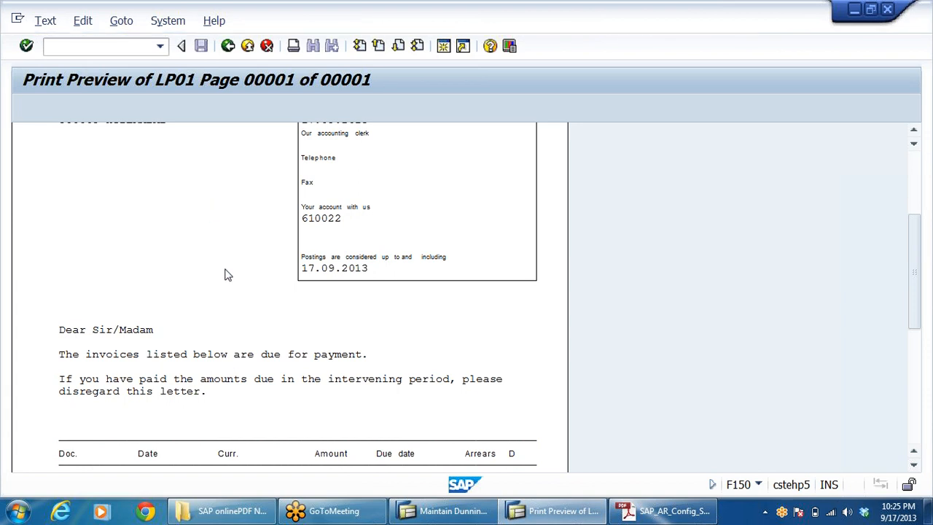
scroll(247, 291, "down", 3)
scroll(267, 309, "up", 2)
scroll(266, 310, "up", 3)
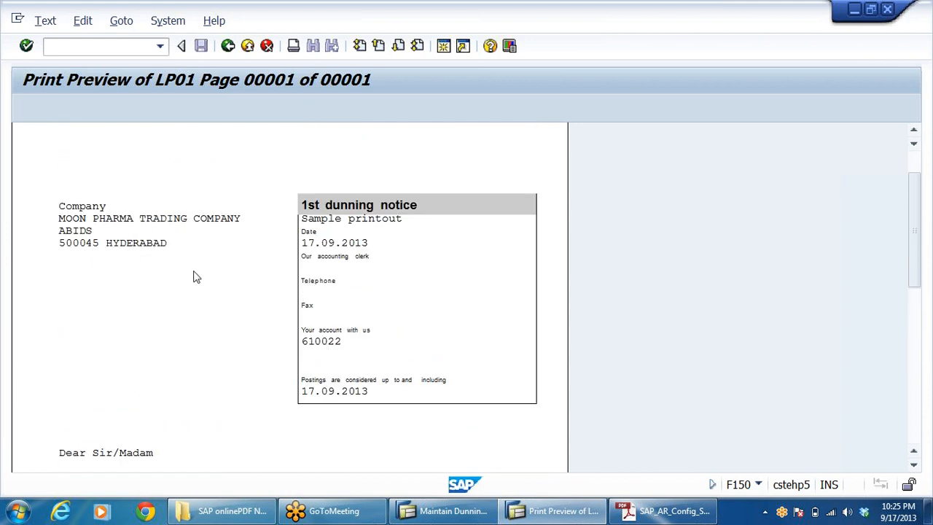
scroll(344, 387, "down", 3)
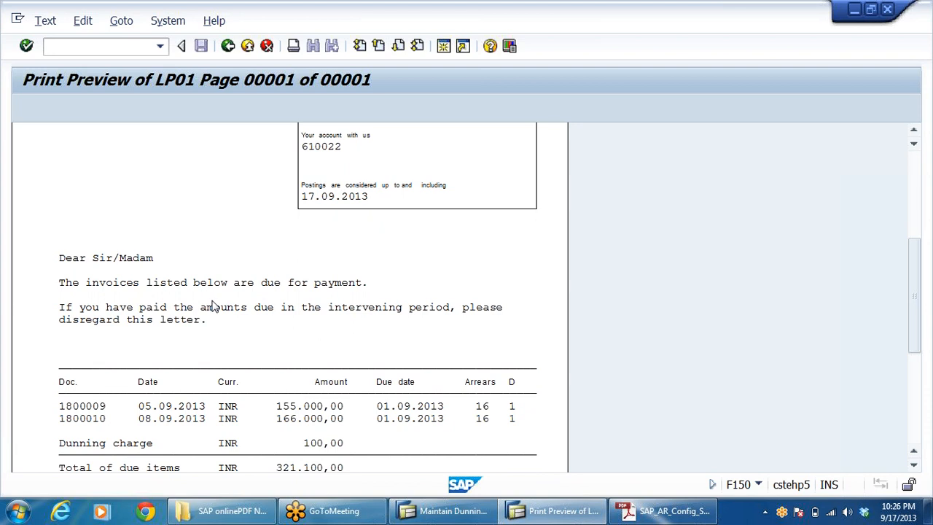
scroll(215, 314, "down", 5)
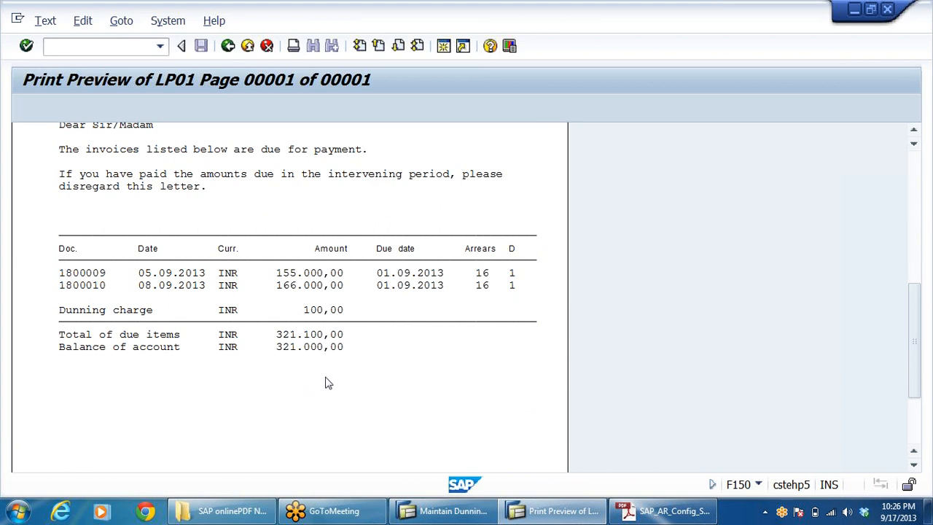
scroll(327, 381, "up", 8)
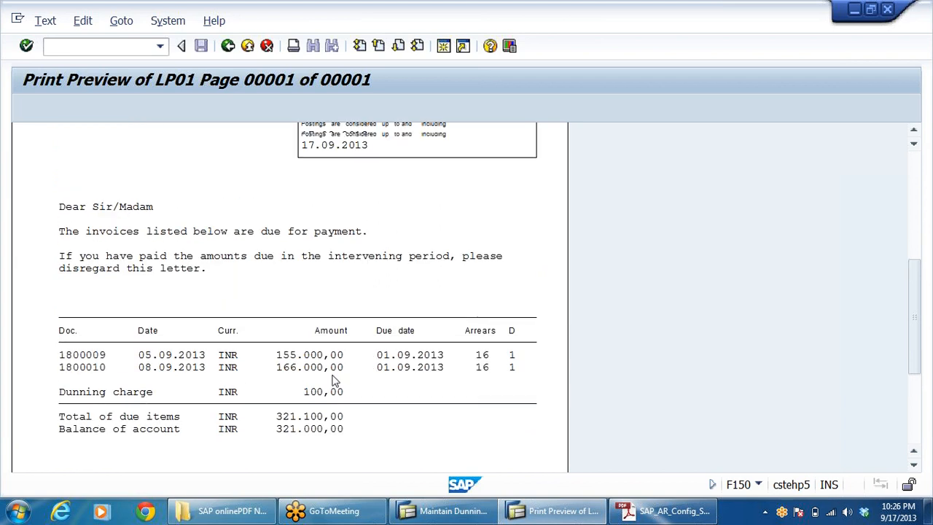
left_click(228, 46)
left_click(228, 46)
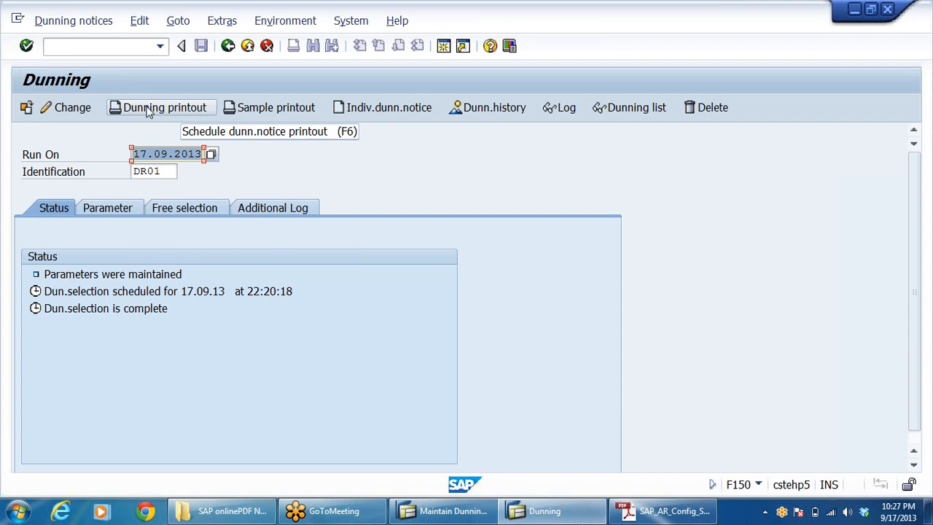
Schedule the dunning notice printout to start immediately on output device LP01, and refresh the run status.
left_click(148, 110)
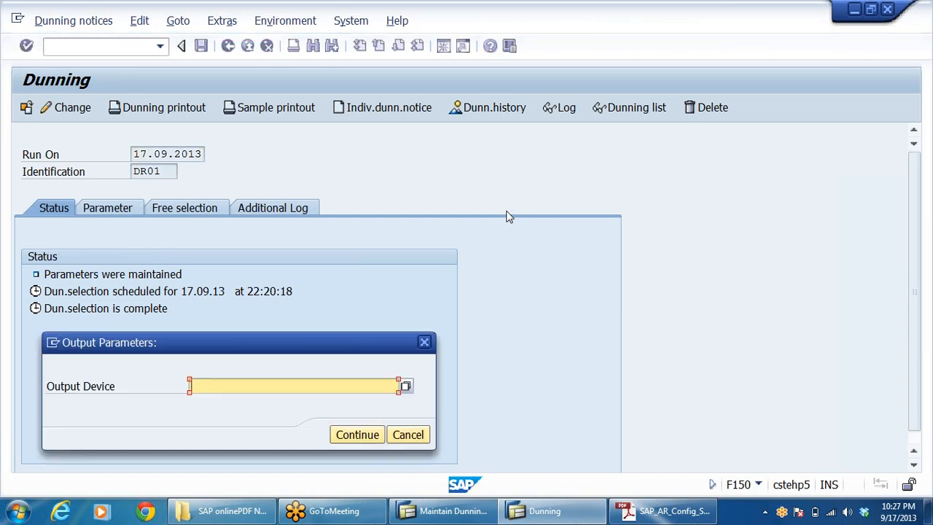
left_click(214, 402)
left_click(358, 437)
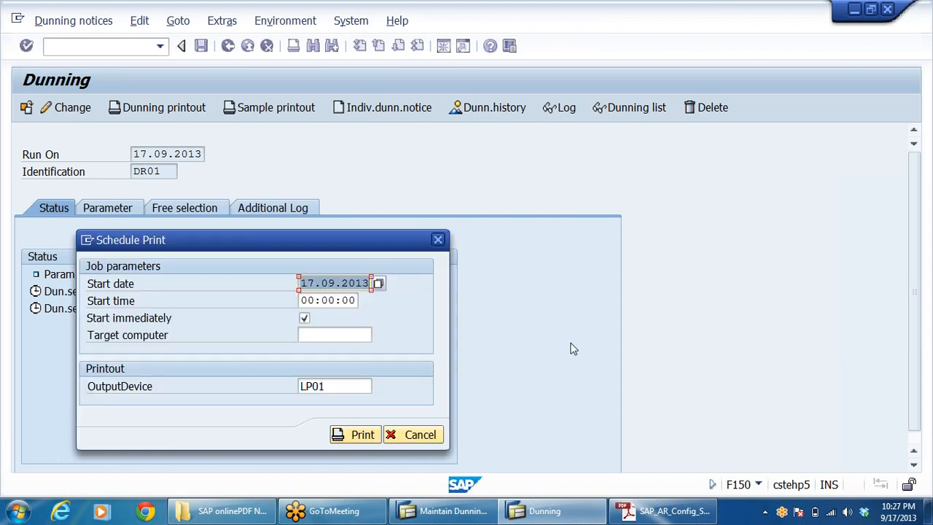
left_click(355, 433)
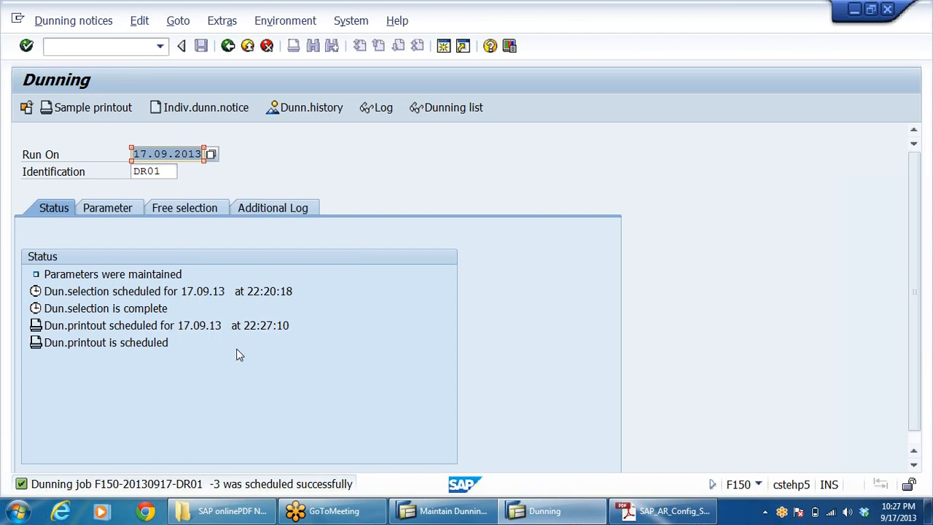
key("Return")
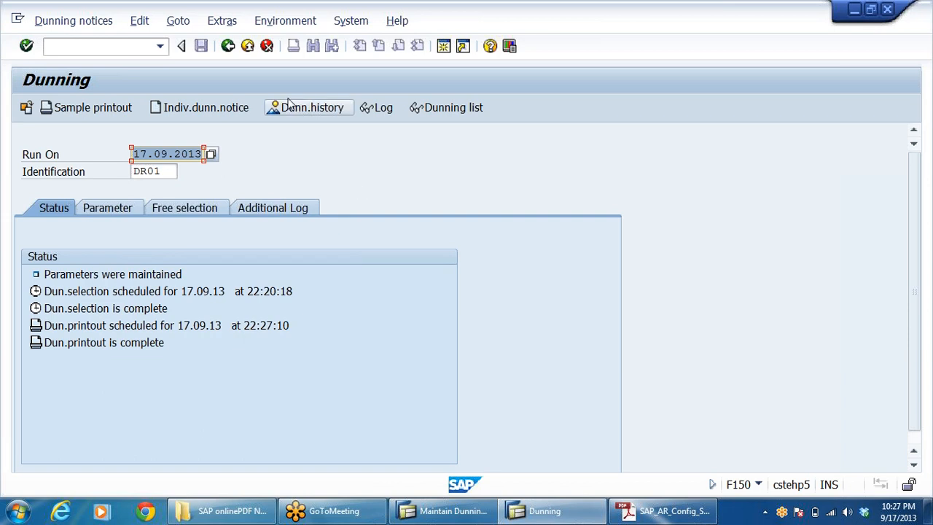
Open the dunning history report and set its account type to D (Customers).
left_click(293, 108)
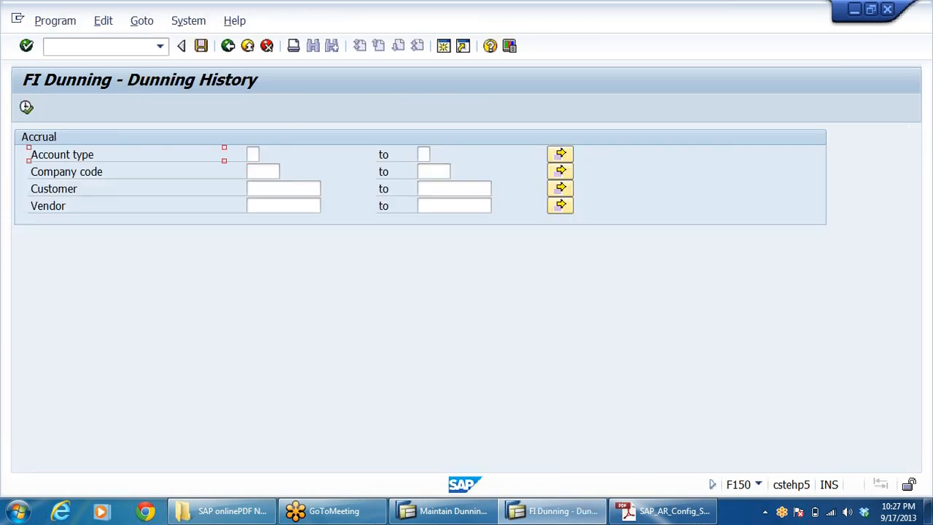
left_click(252, 154)
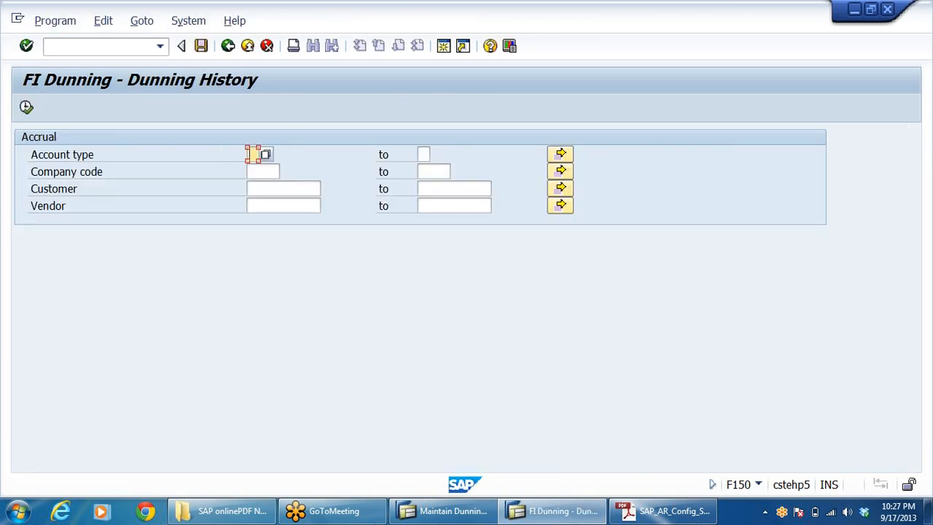
left_click(266, 155)
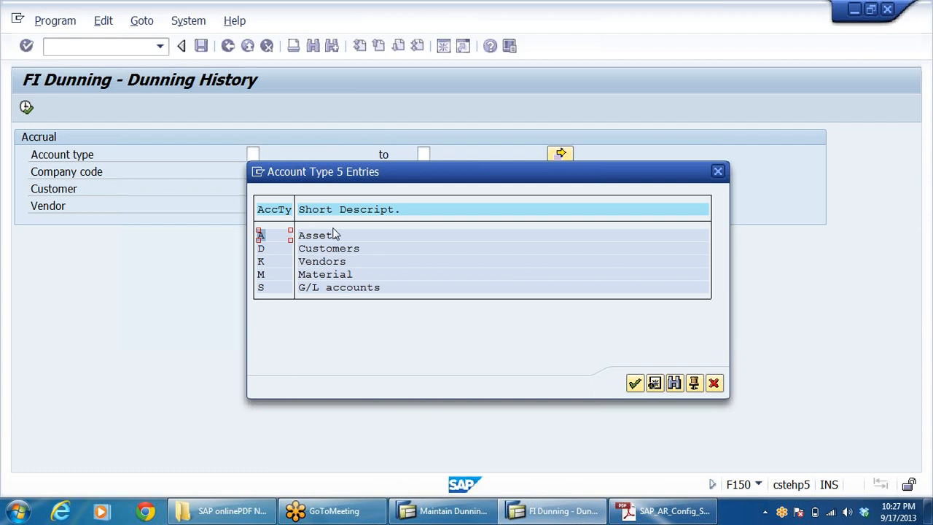
left_click(265, 248)
left_click(265, 262)
left_click(264, 275)
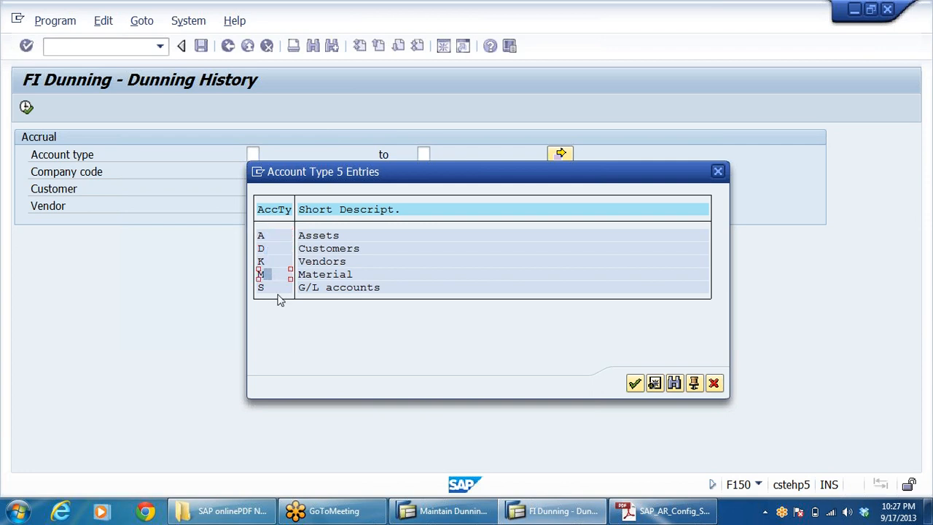
double_click(266, 251)
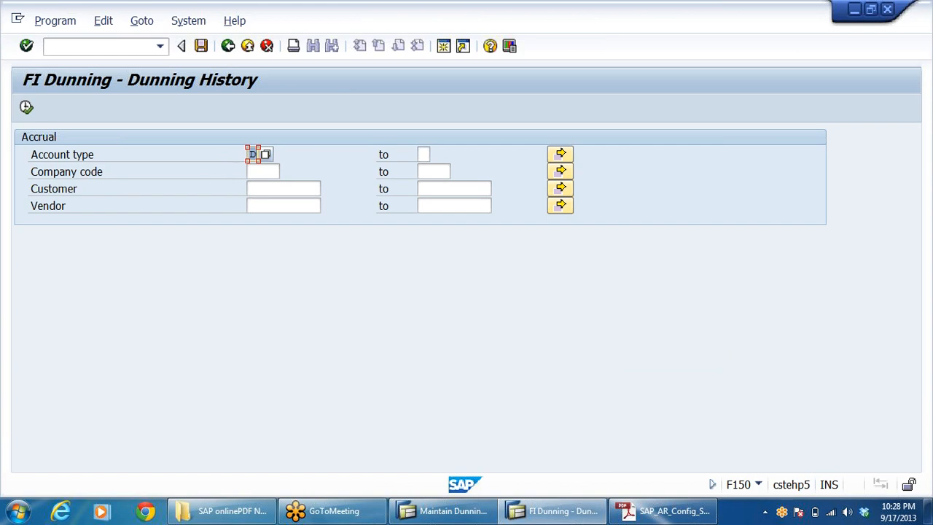
Restrict the dunning history to company code DRLB and the run's two customer numbers, and execute the report.
key("Tab")
type("D")
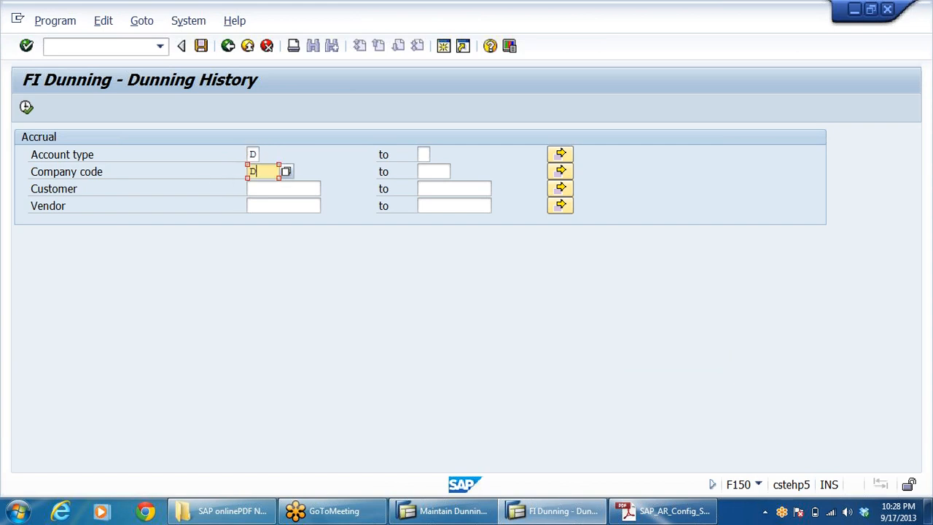
type("RLB")
key("Tab")
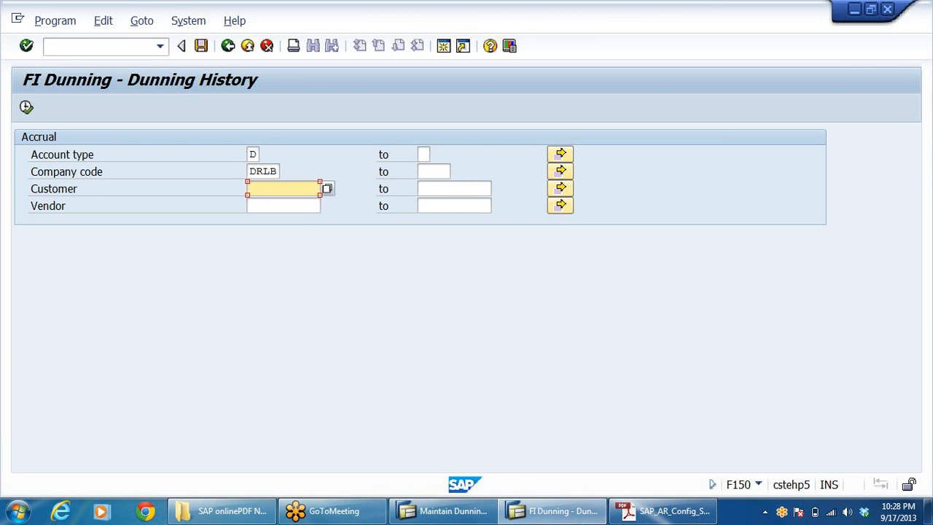
type("610021")
key("Tab")
type("610021")
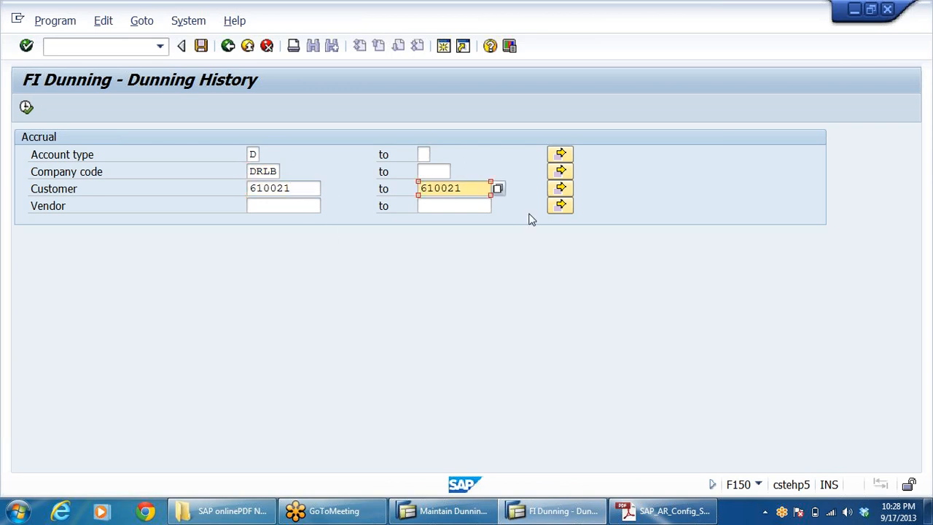
key("BackSpace")
type("2")
left_click(26, 107)
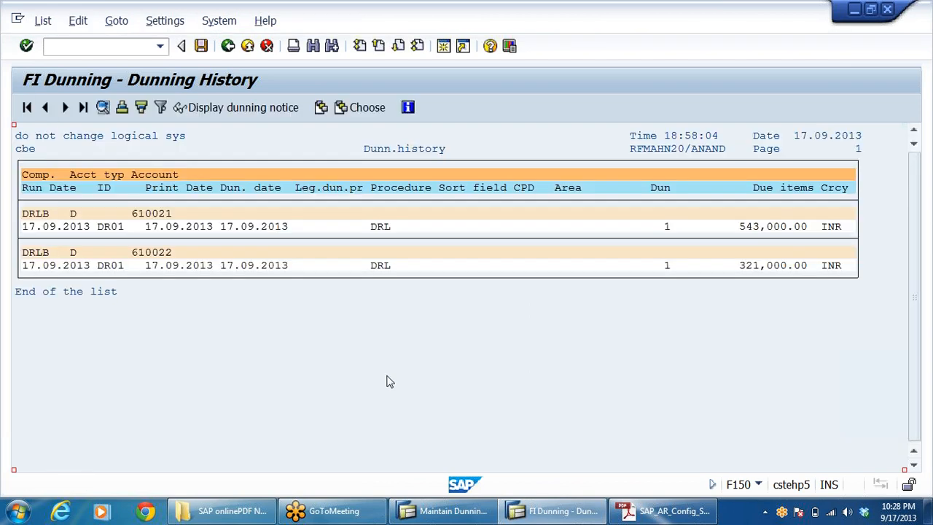
Display the first customer's dunning notice from the history and preview its printout with output device LP01.
left_click(192, 226)
left_click(162, 227)
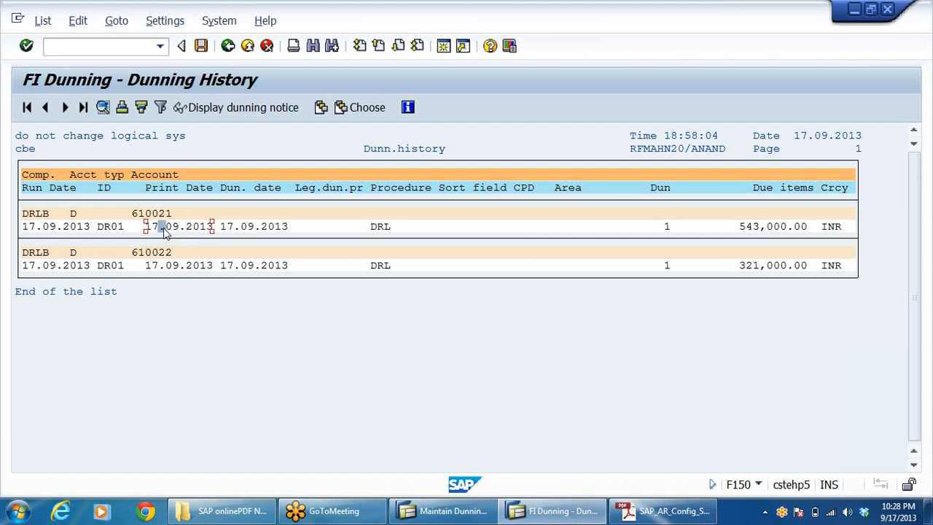
left_click(219, 107)
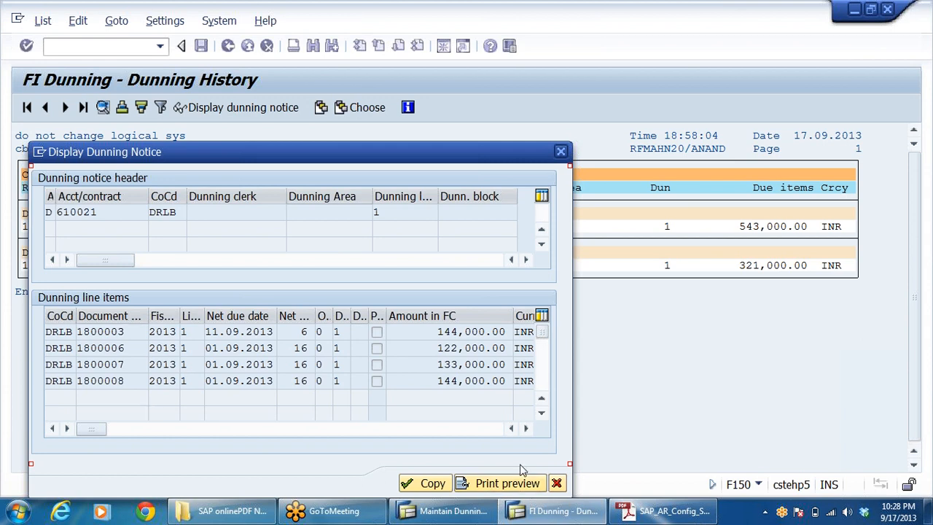
left_click(501, 484)
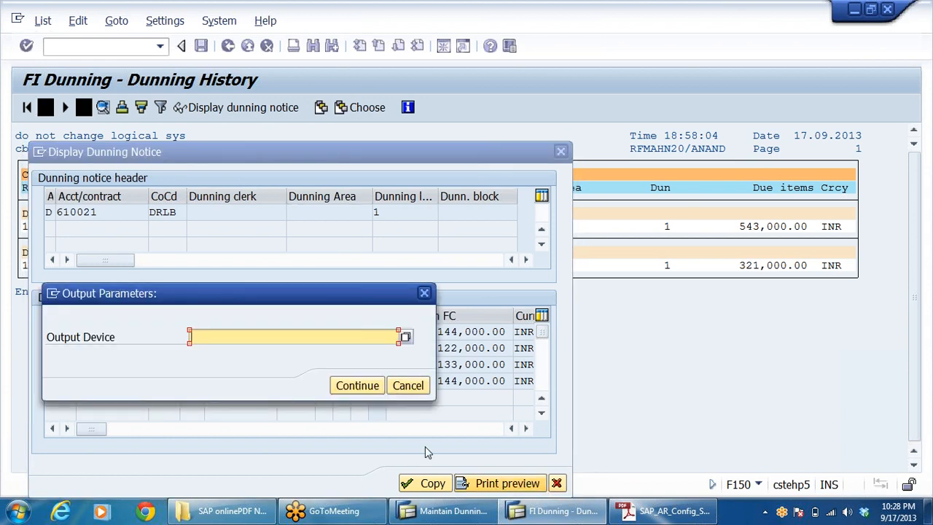
left_click(285, 337)
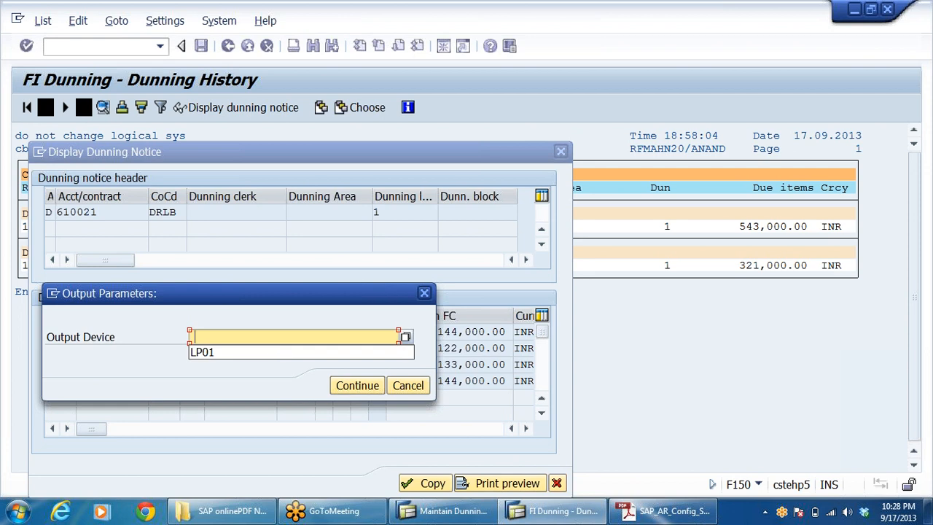
left_click(275, 352)
left_click(368, 387)
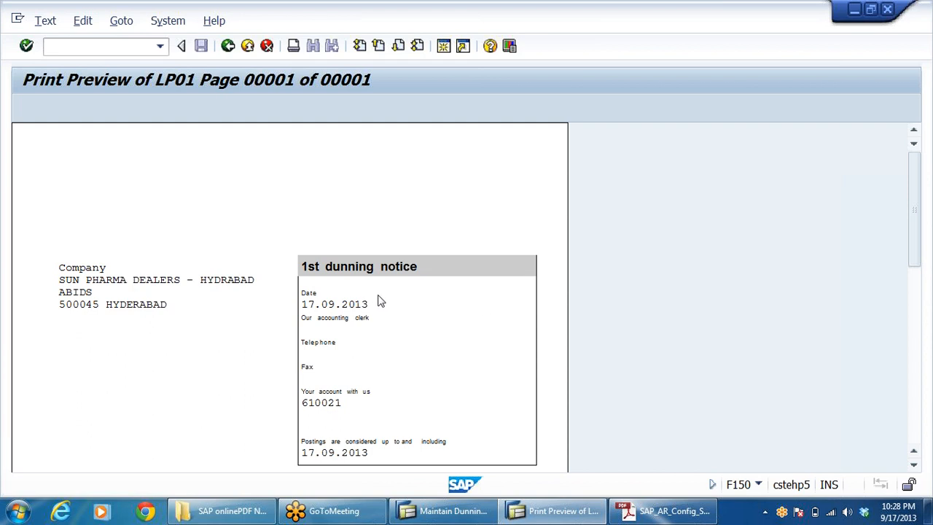
scroll(410, 400, "down", 8)
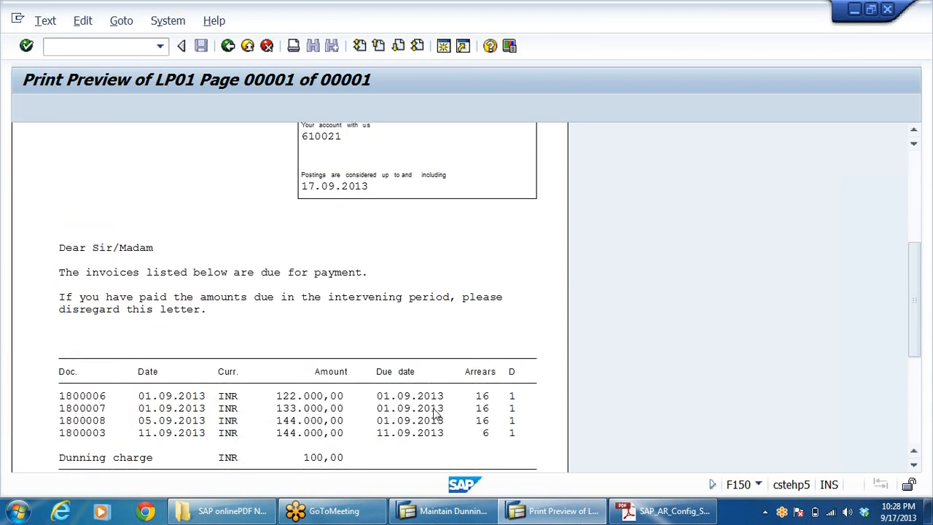
Review the first customer's previewed dunning notice from its line items up to its header, and close the notice.
scroll(436, 412, "down", 2)
scroll(459, 407, "up", 6)
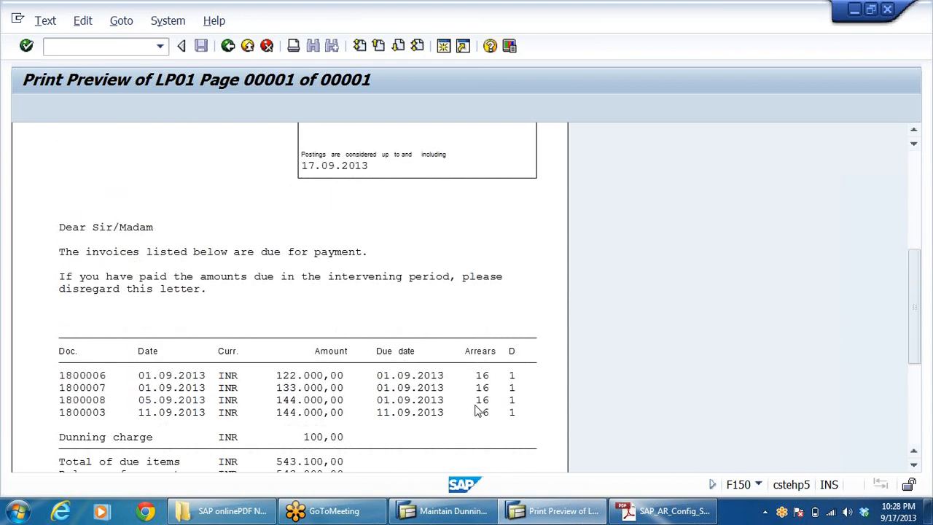
scroll(452, 395, "up", 4)
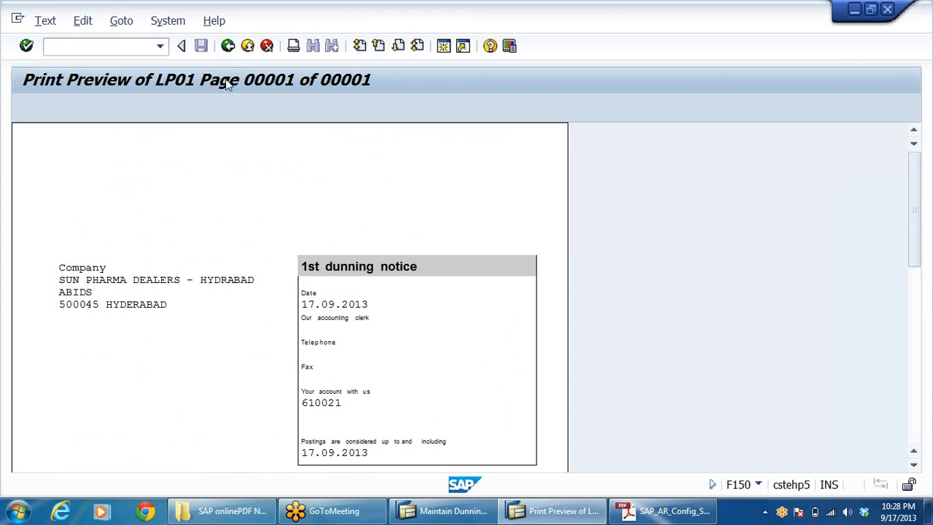
left_click(231, 48)
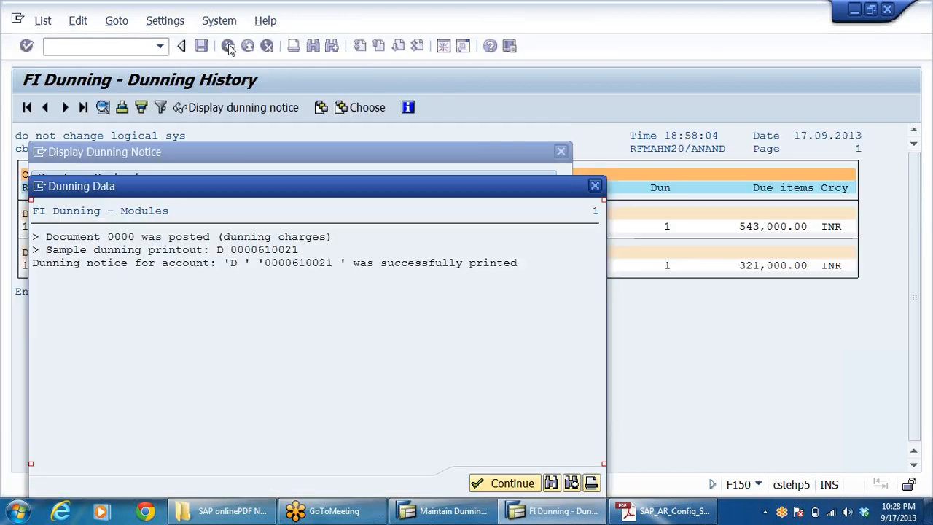
left_click(503, 483)
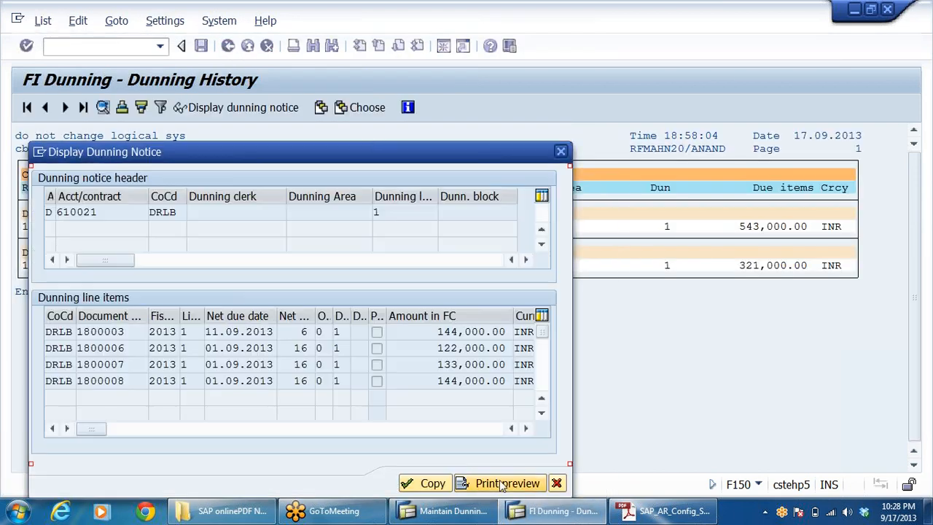
left_click(557, 486)
Leave the dunning history report and exit the dunning transaction to SAP Easy Access.
left_click(228, 46)
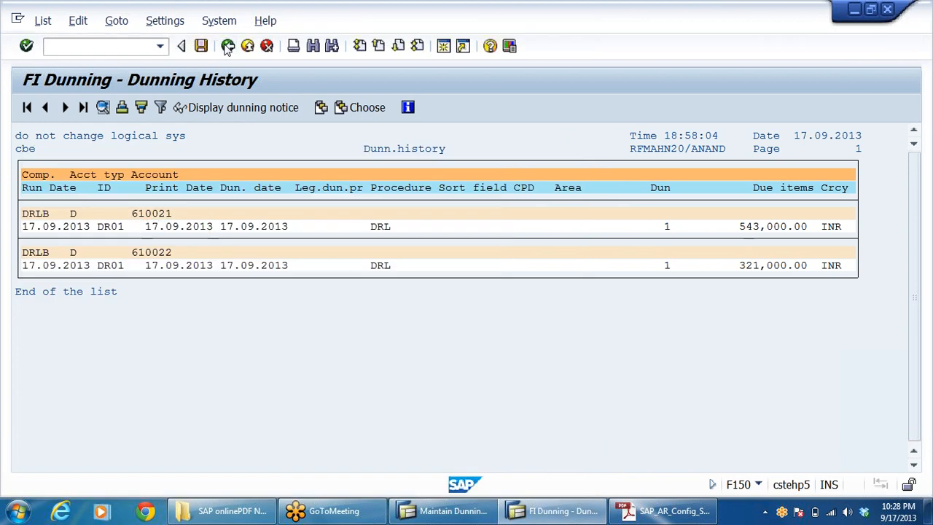
left_click(228, 46)
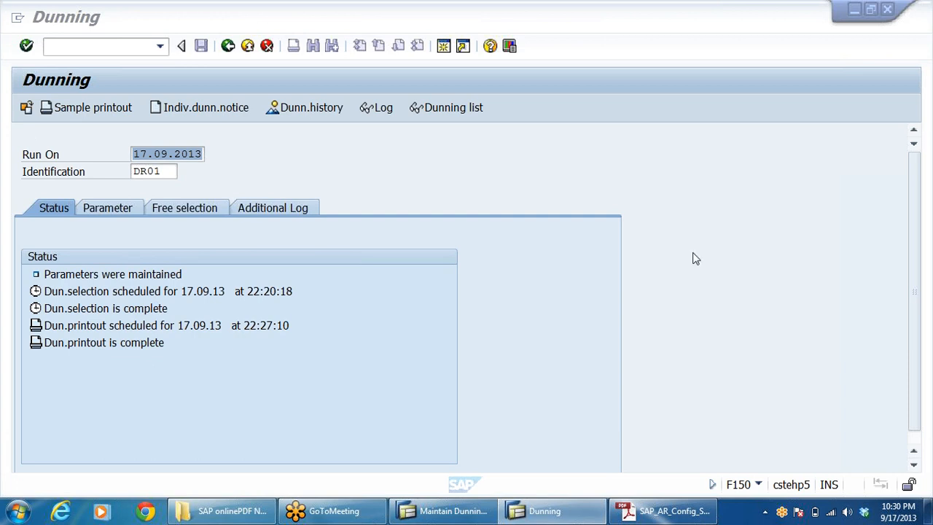
left_click(247, 45)
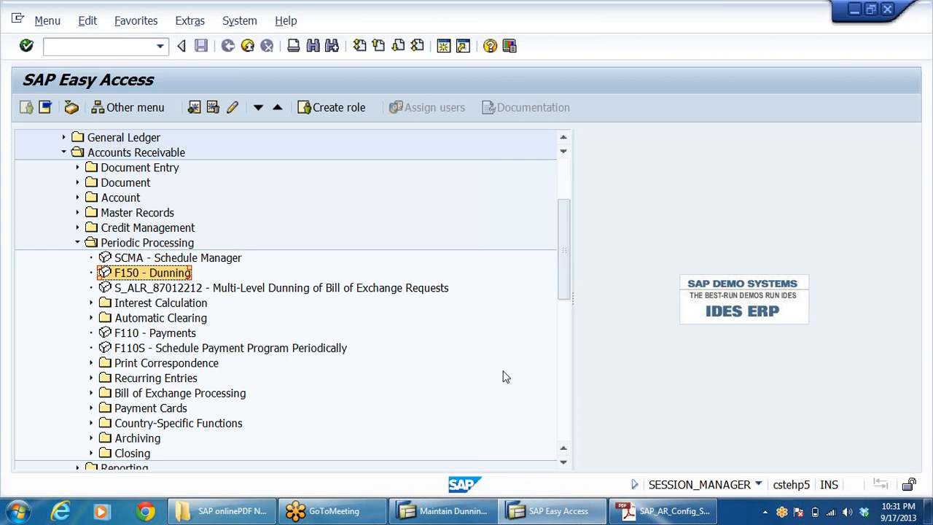
Switch to the dunning procedure session, return to the IMG, and collapse its Dunning Procedure, Dunning and Business Transactions nodes.
left_click(436, 515)
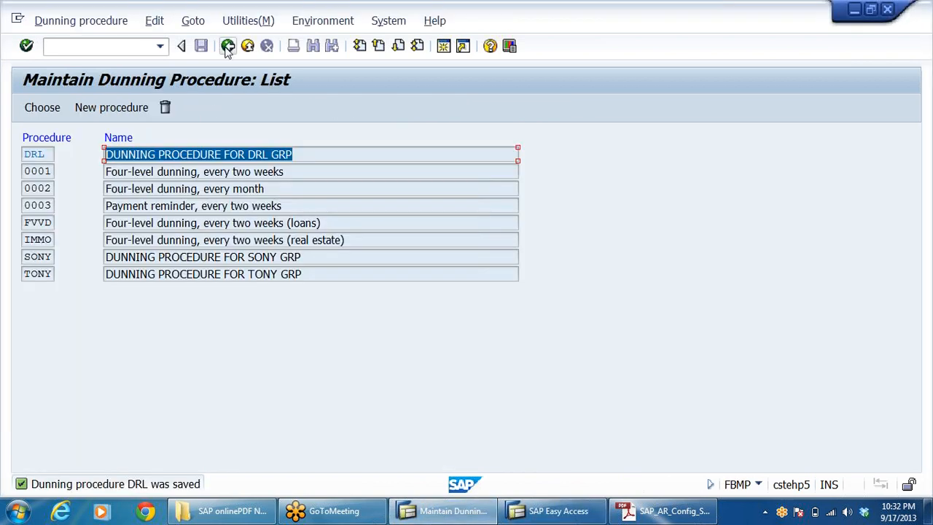
left_click(228, 46)
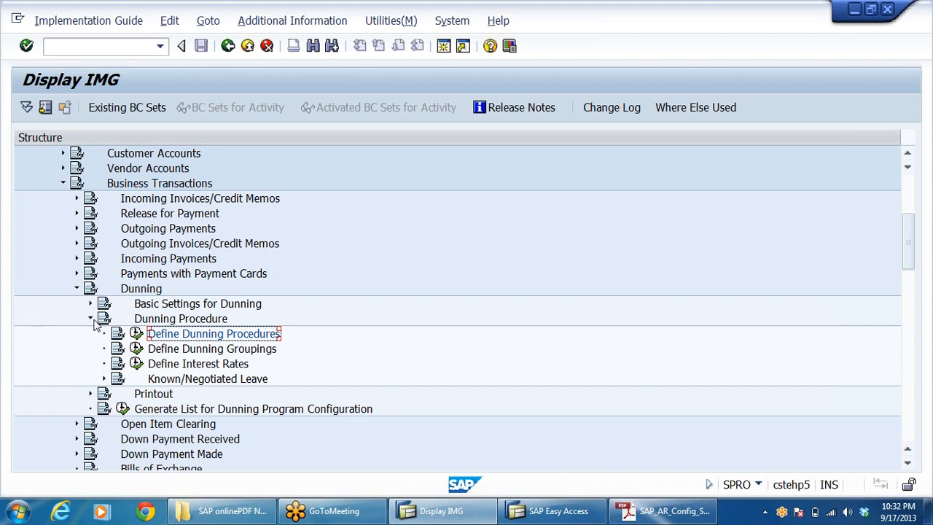
left_click(88, 320)
left_click(77, 288)
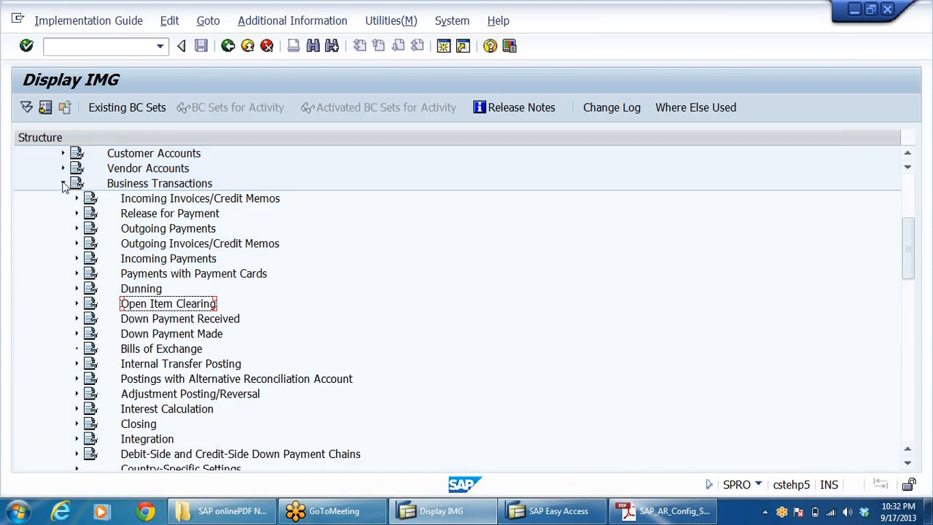
left_click(63, 183)
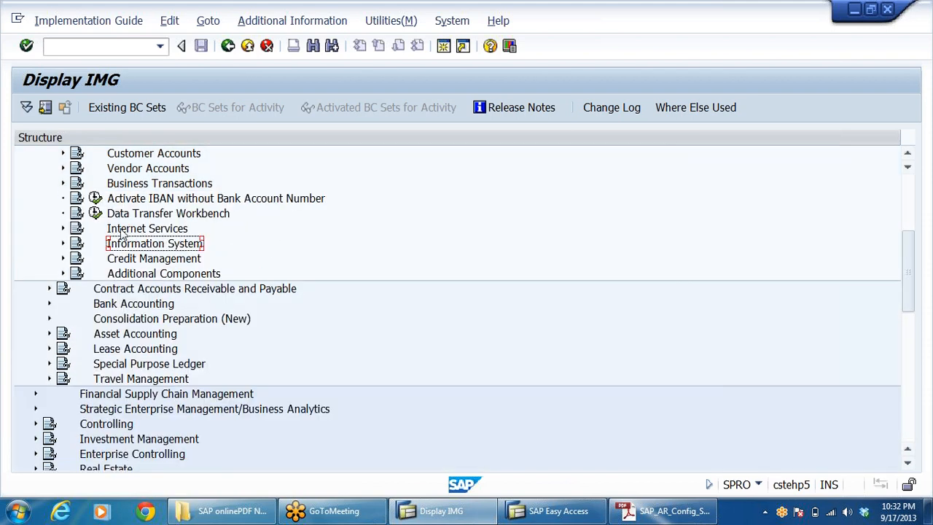
Expand Customer Accounts under Accounts Receivable and Accounts Payable down to Line Items and its Correspondence node.
scroll(269, 255, "up", 2)
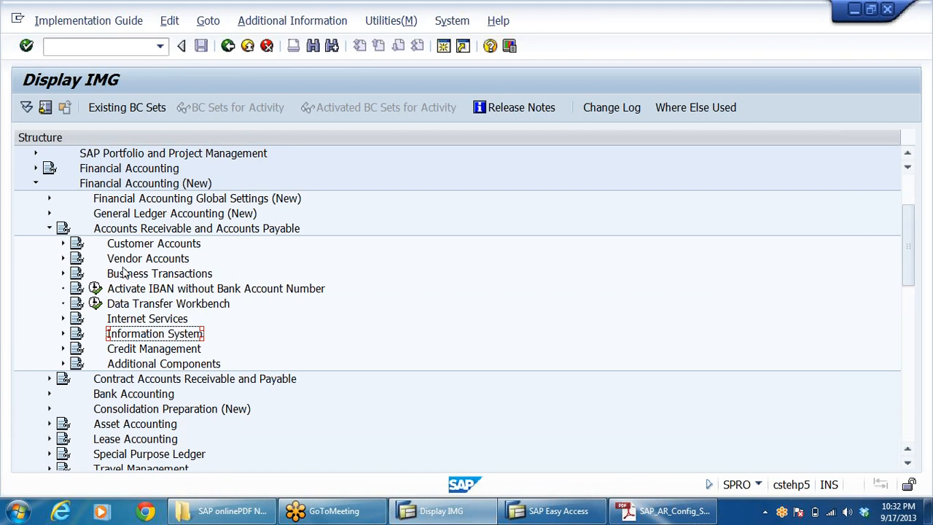
left_click(134, 247)
double_click(133, 246)
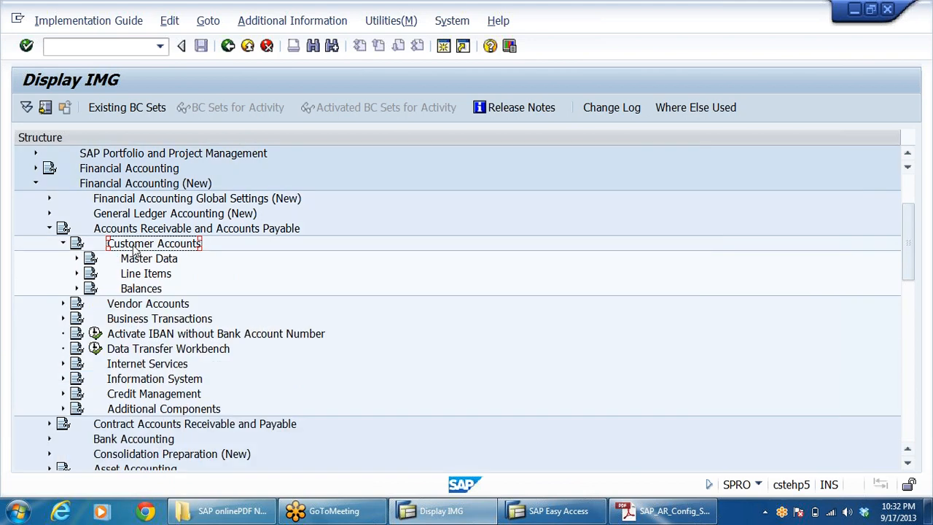
key("Down")
key("Down")
key("Down")
key("Up")
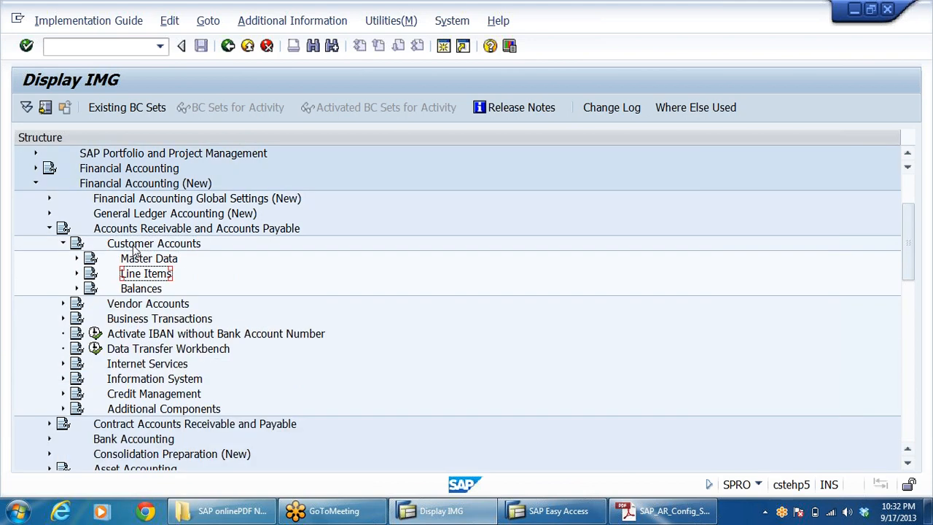
key("Right")
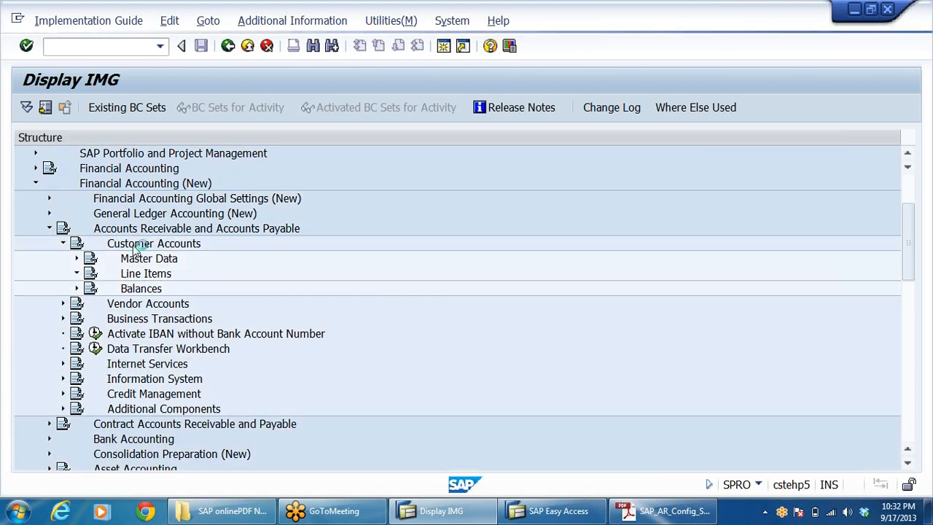
key("Down")
key("Down")
key("Down")
key("Right")
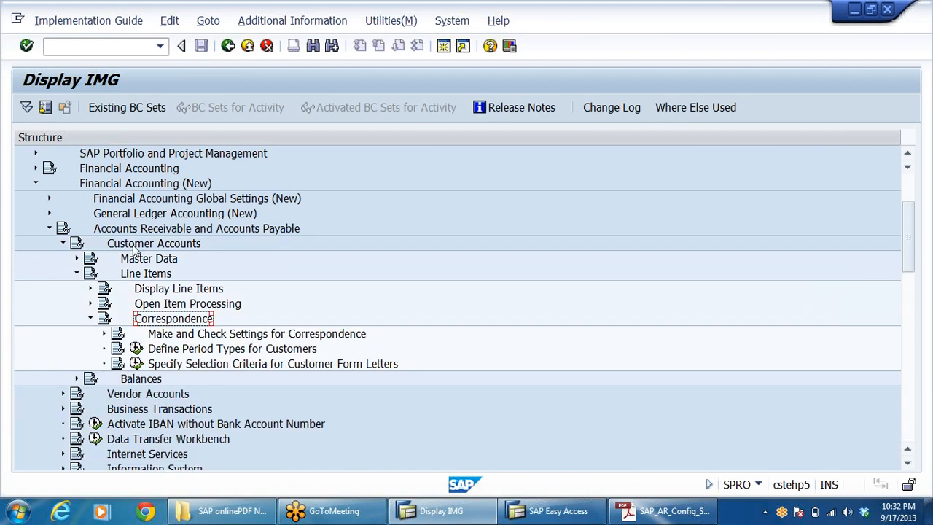
Expand Make and Check Settings for Correspondence and go through its first customizing activities.
key("Down")
key("Down")
key("Up")
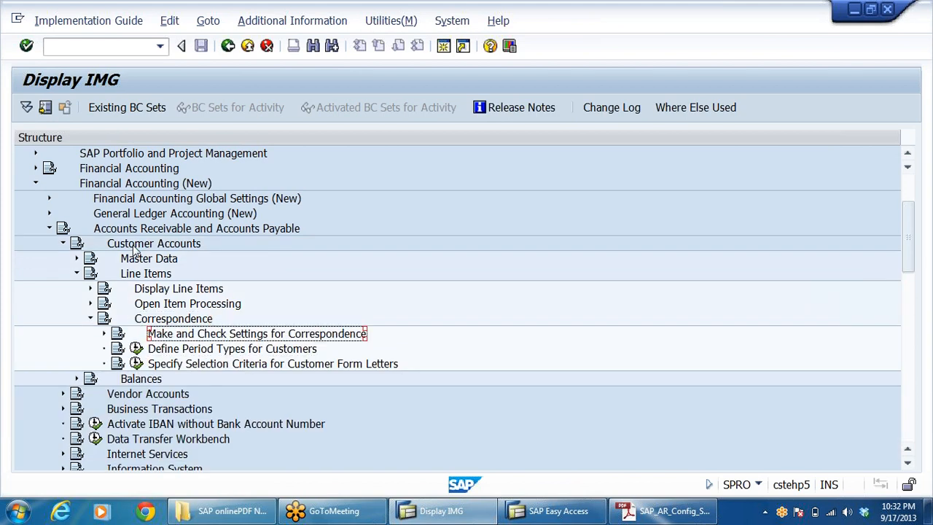
key("Right")
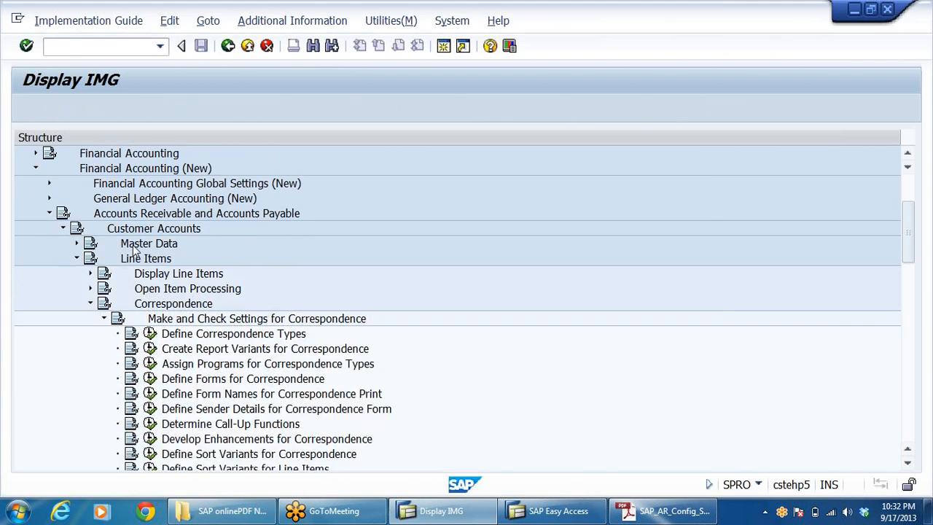
key("Down")
key("Down")
key("Up")
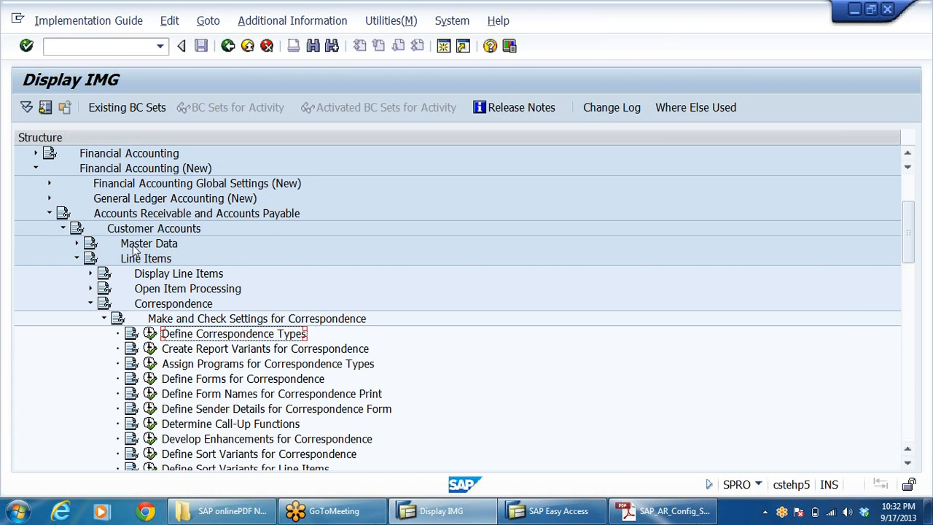
key("Down")
key("Down")
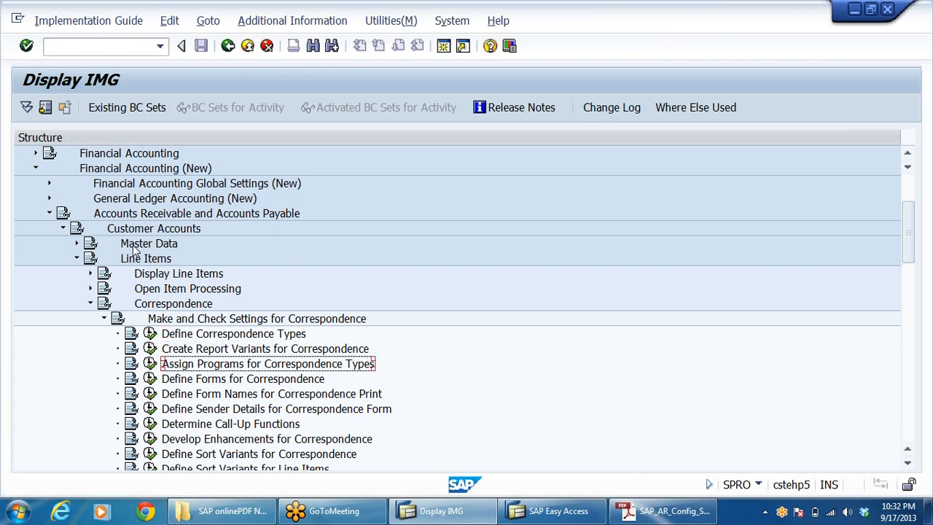
Open Define Correspondence Types, mark SAP06 (Account statement) and SAP11 (Customer credit memo) for review, and return to the IMG.
left_click(277, 333)
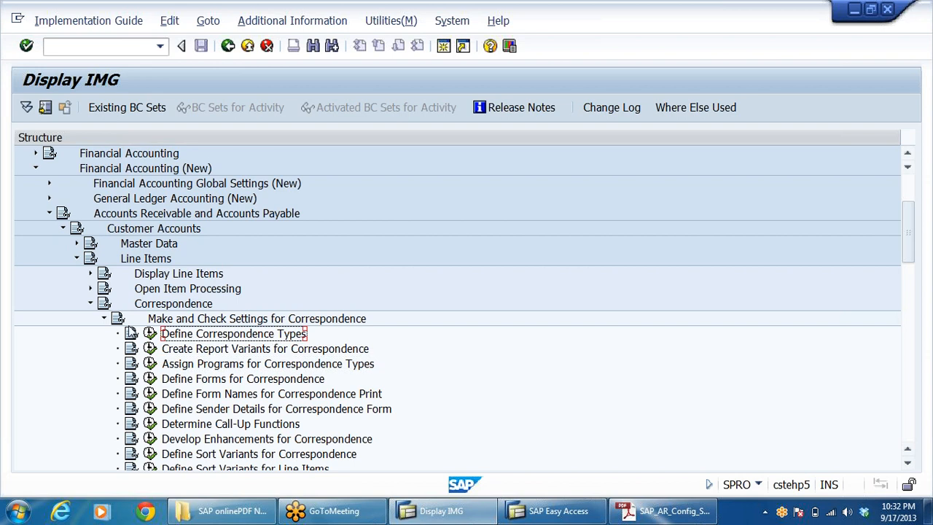
left_click(149, 333)
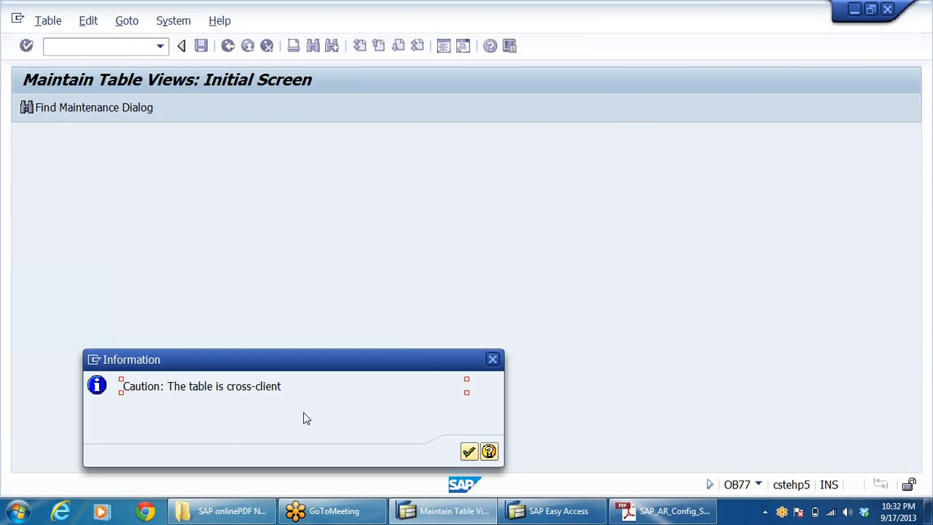
left_click(469, 451)
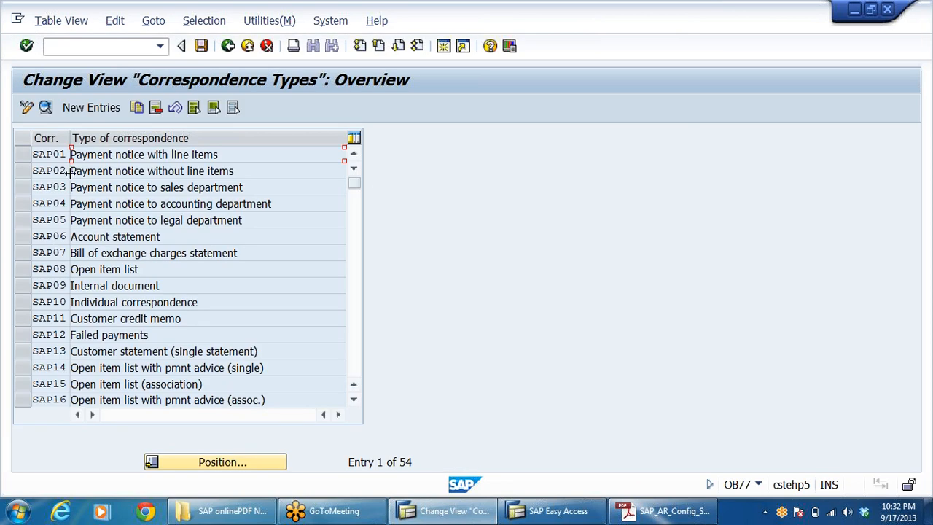
left_click(24, 236)
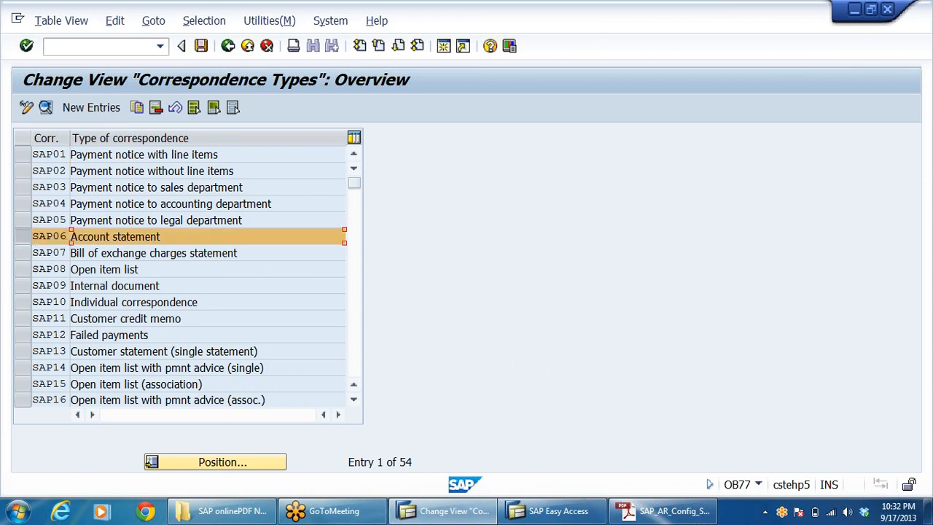
left_click(21, 319)
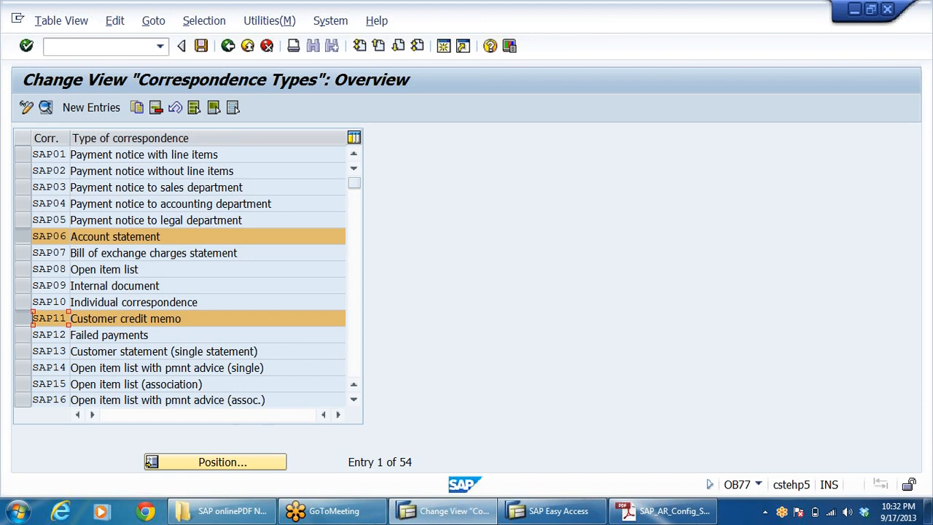
left_click(228, 46)
In Assign Programs for Correspondence Types, copy the SAP06 account statement entry without a company code to company code DRLB.
left_click(199, 371)
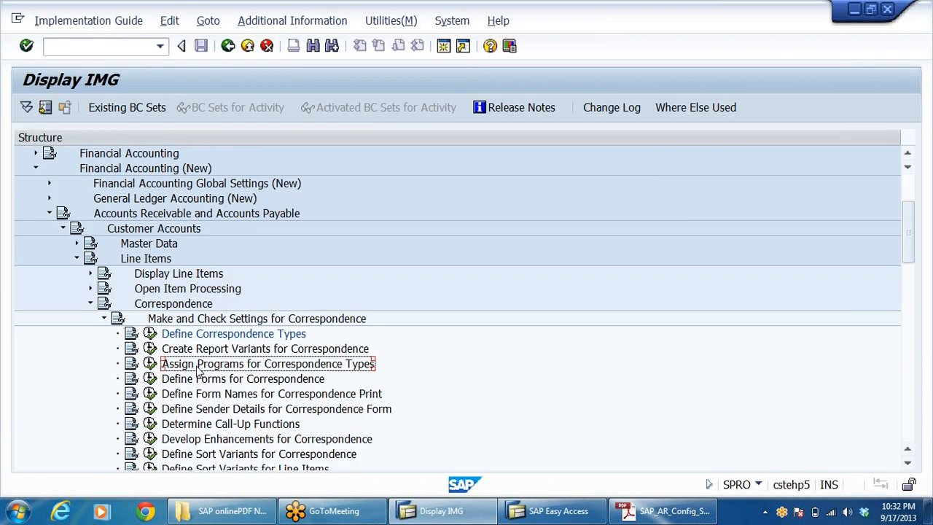
left_click(150, 363)
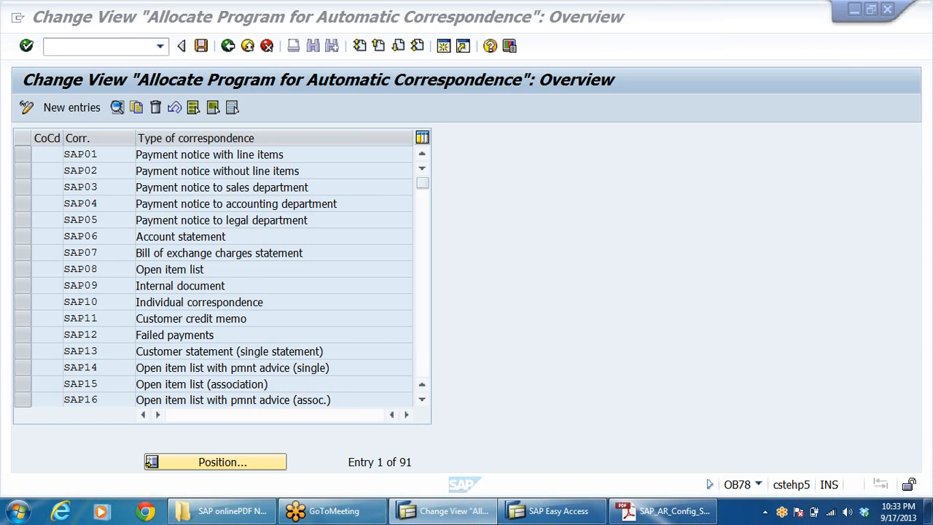
left_click(18, 239)
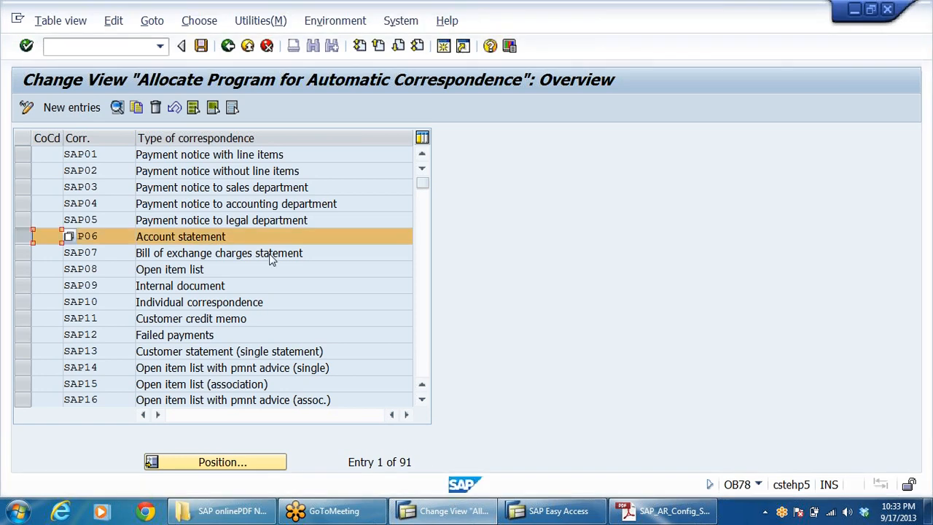
key("Tab")
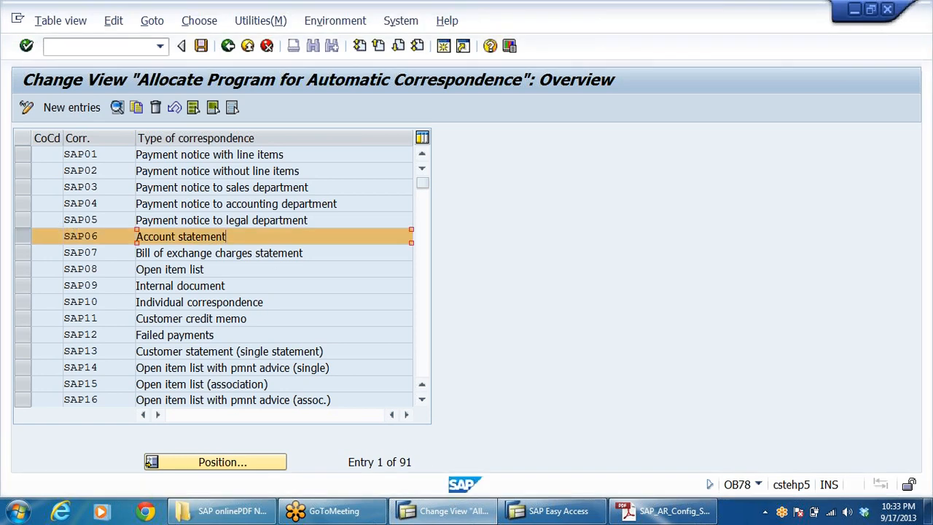
left_click(140, 109)
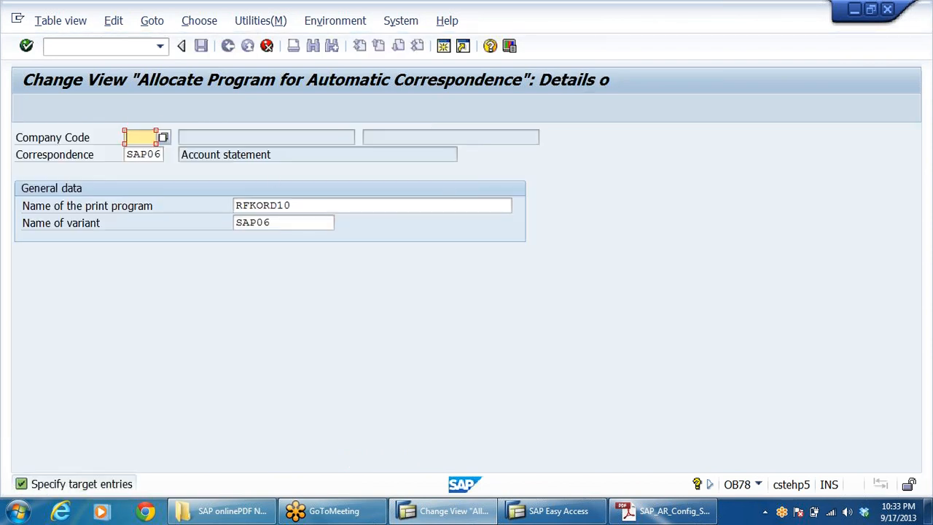
type("LB")
key("Return")
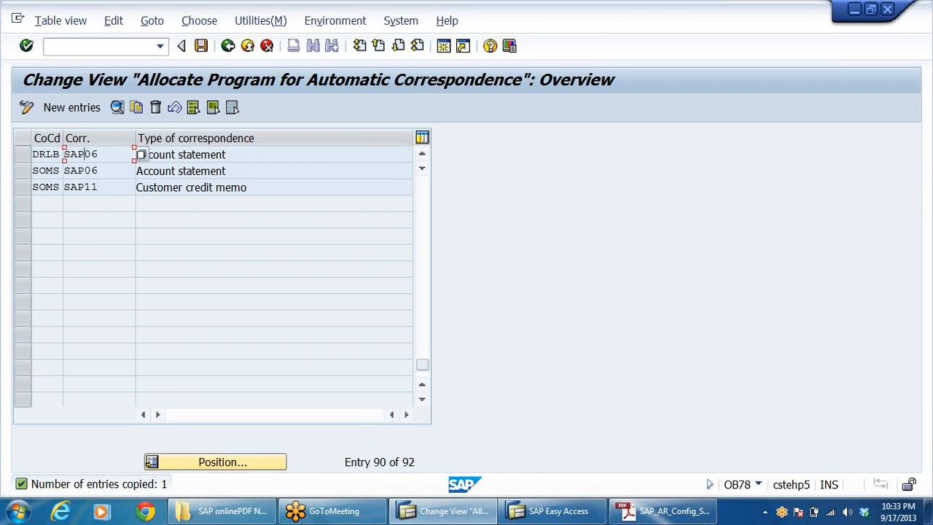
Check the print program and variant of the DRLB SAP06 entry, and save it in customizing request CSTK900080.
double_click(85, 155)
left_click(292, 205)
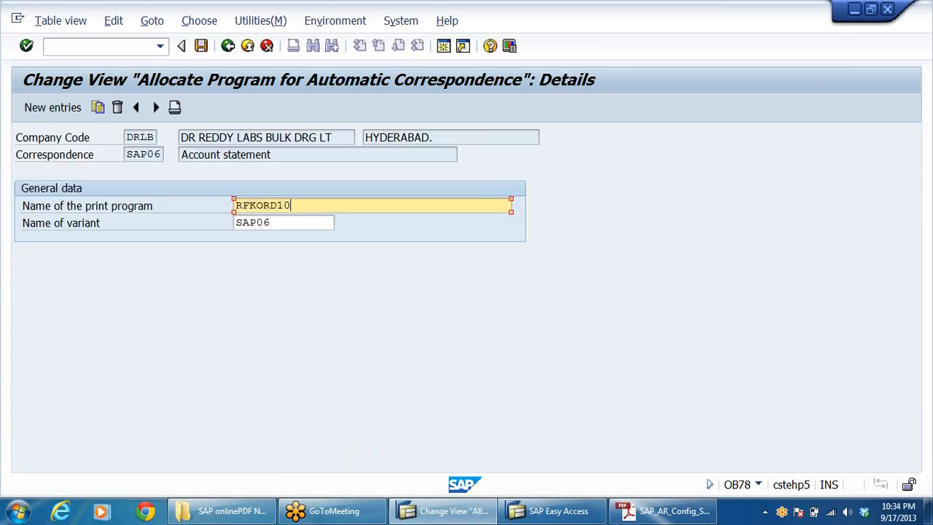
left_click_drag(334, 137, 3, 147)
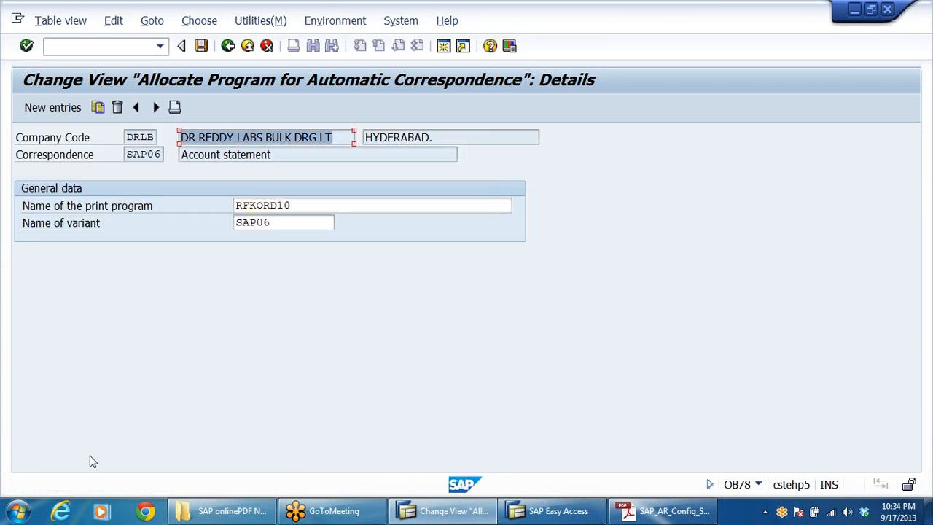
left_click(201, 46)
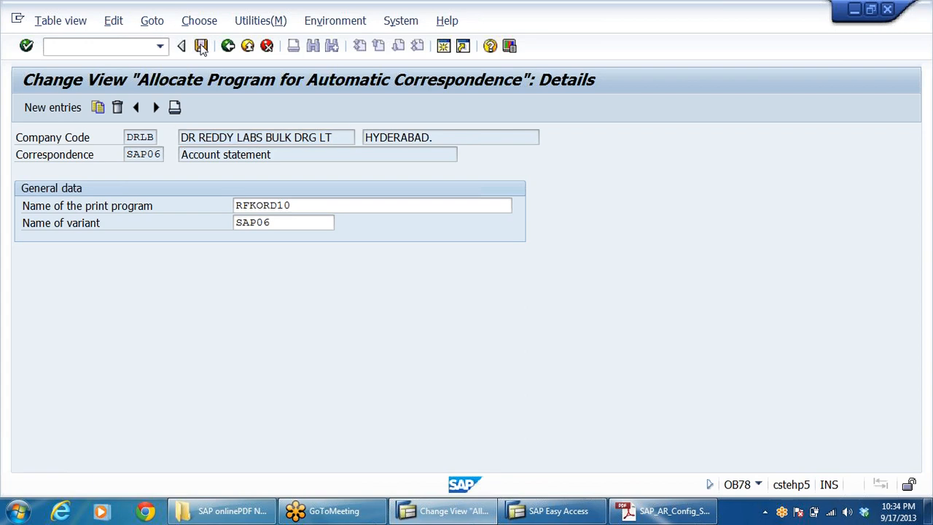
left_click(307, 281)
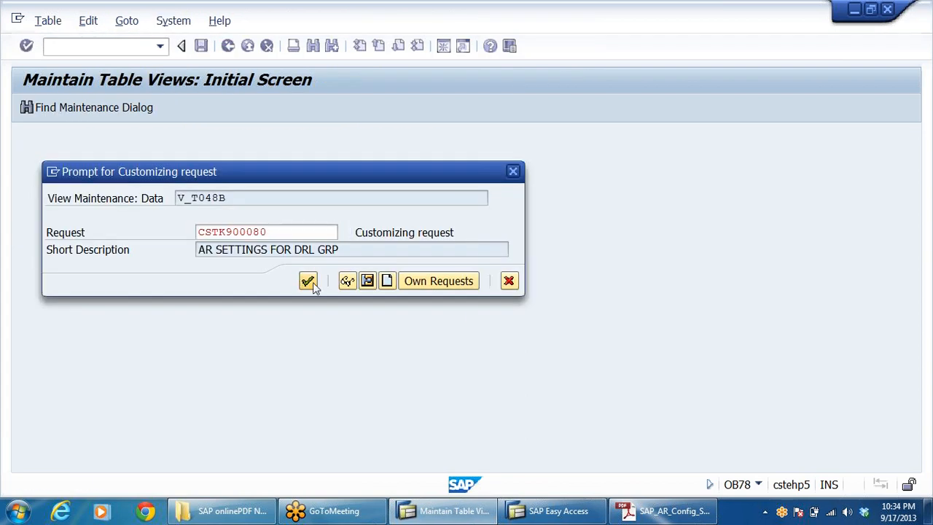
Leave the DRLB correspondence program assignment for the IMG, then switch to SAP Easy Access and collapse Periodic Processing.
left_click(229, 46)
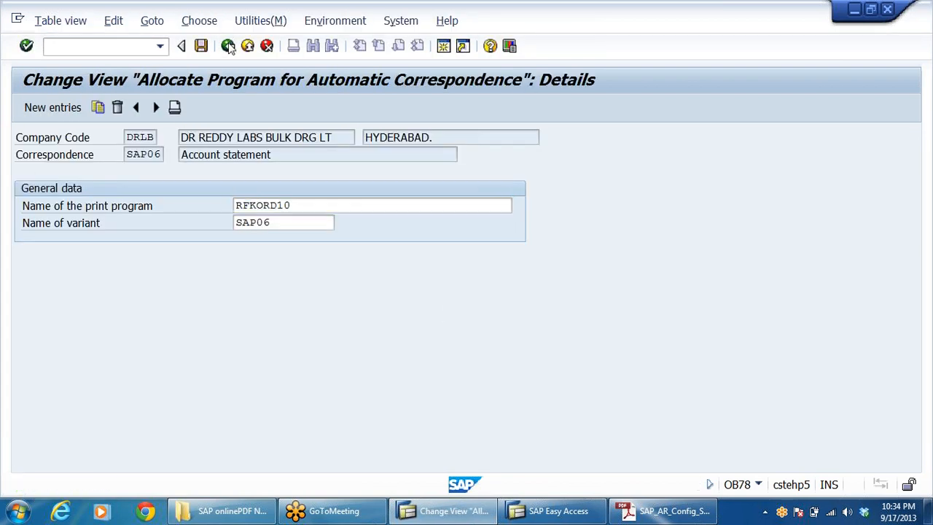
left_click(229, 46)
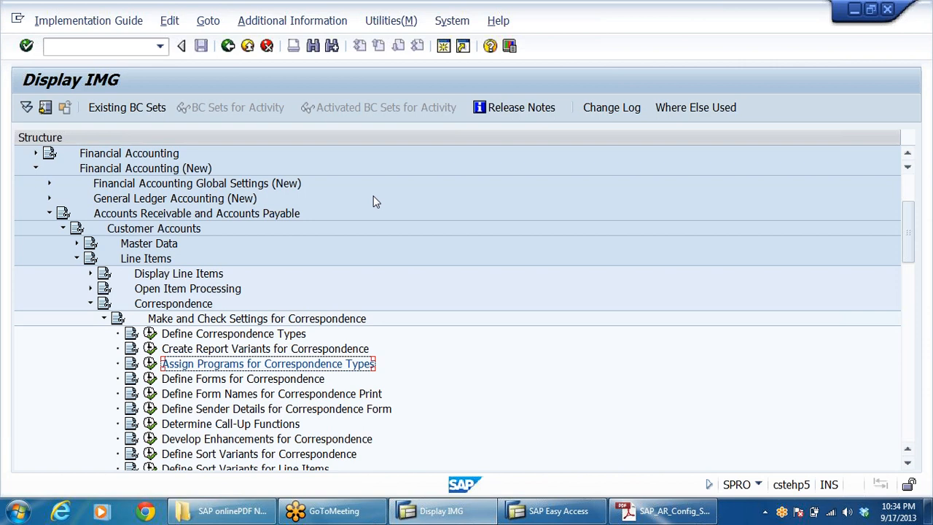
key("alt+Tab")
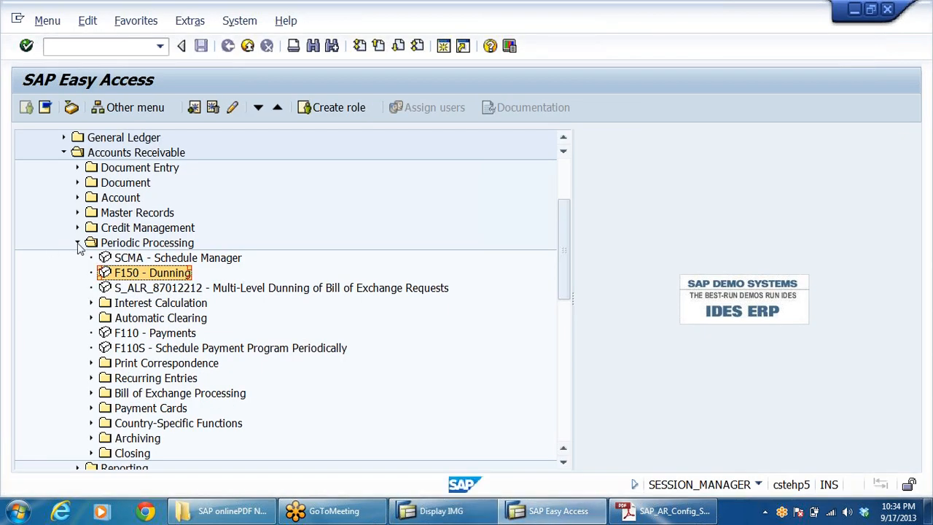
left_click(77, 243)
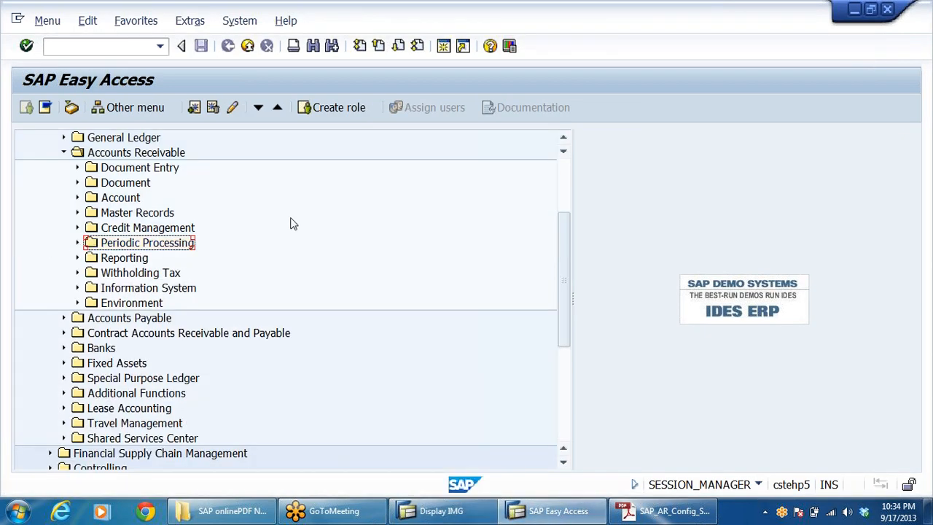
Expand Account and its Correspondence folder under Accounts Receivable, and start FB12 - Request.
left_click(168, 170)
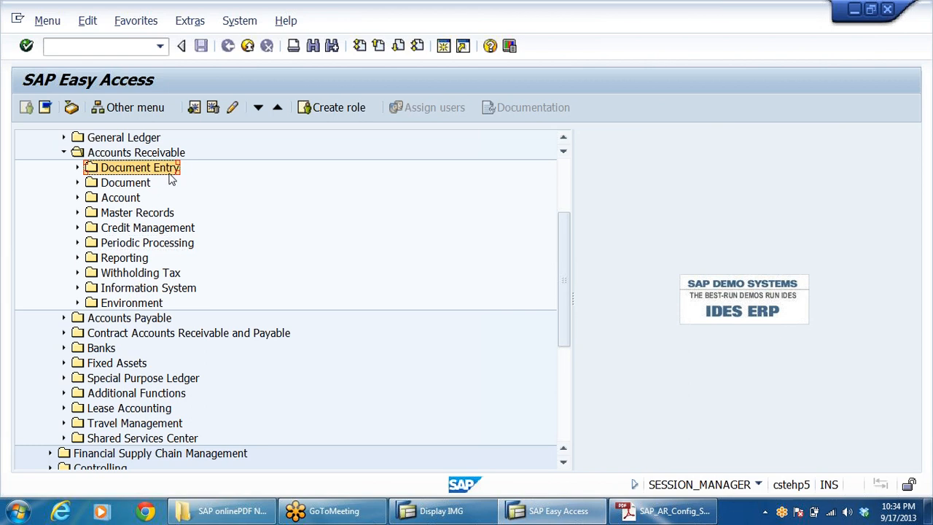
left_click(135, 199)
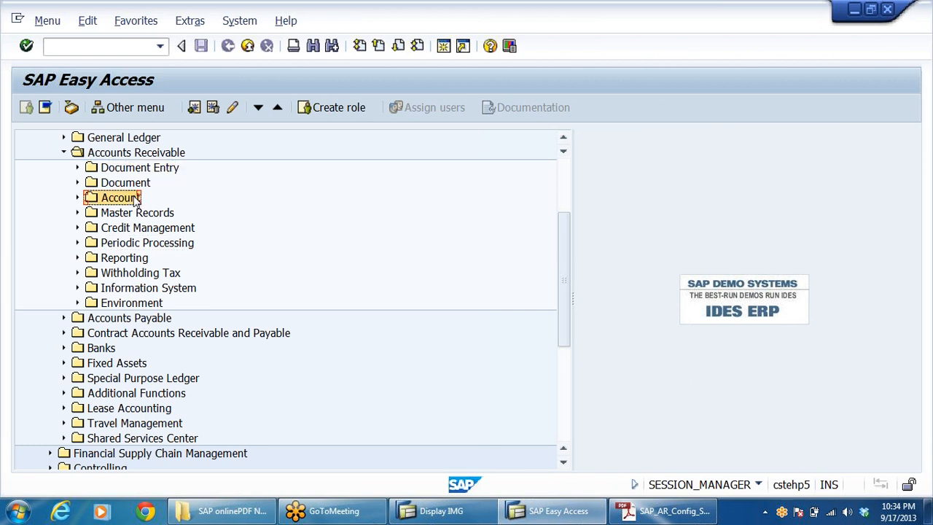
double_click(135, 200)
key("Down")
key("Down")
key("Down")
key("Down")
key("Down")
key("Down")
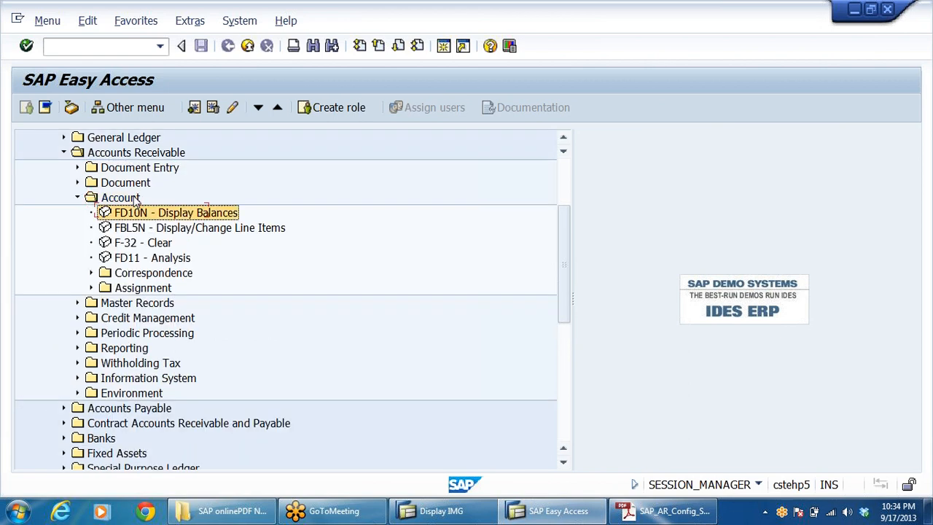
key("Up")
key("Right")
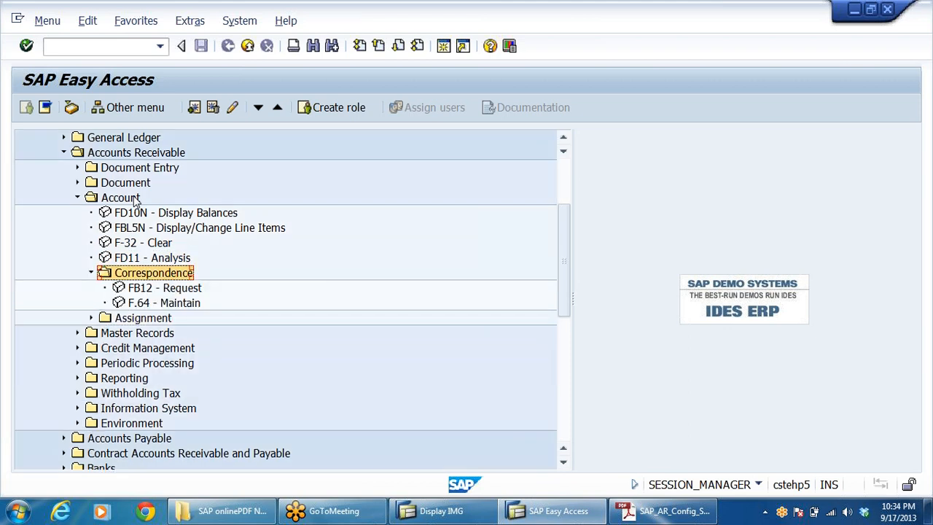
key("Down")
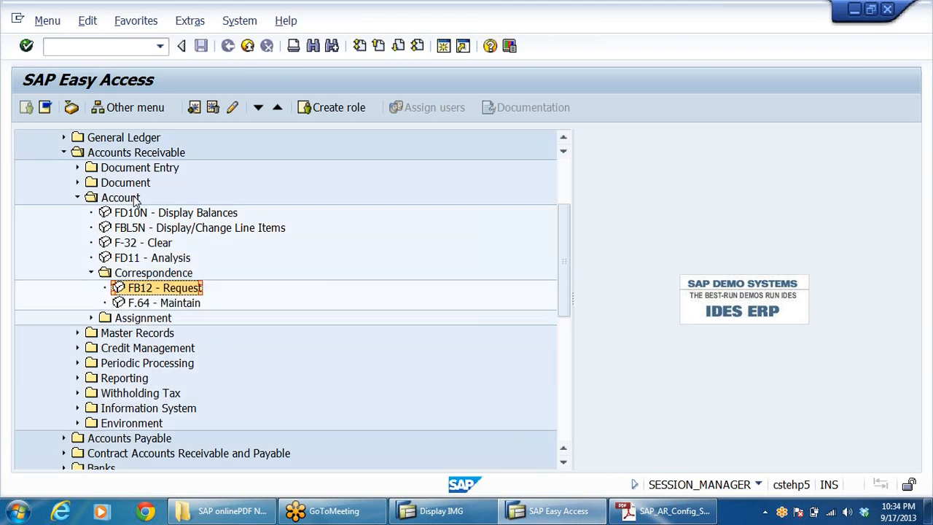
key("Return")
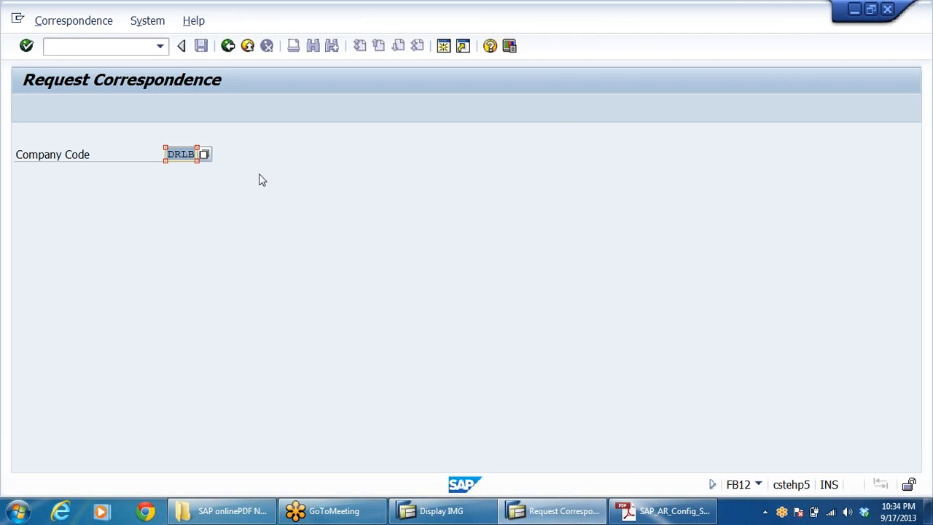
For company code DRLB, choose correspondence type SAP06 (Account statement) for the new request.
key("Return")
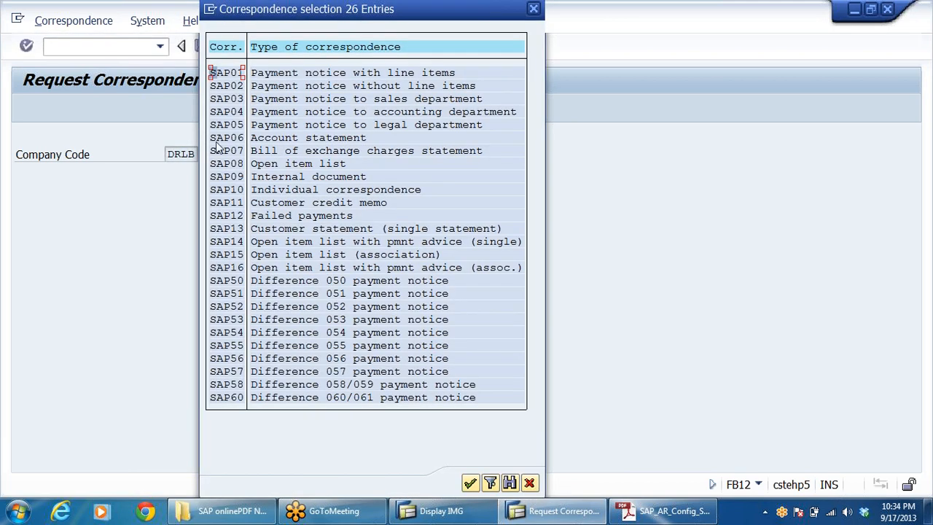
left_click_drag(217, 138, 232, 142)
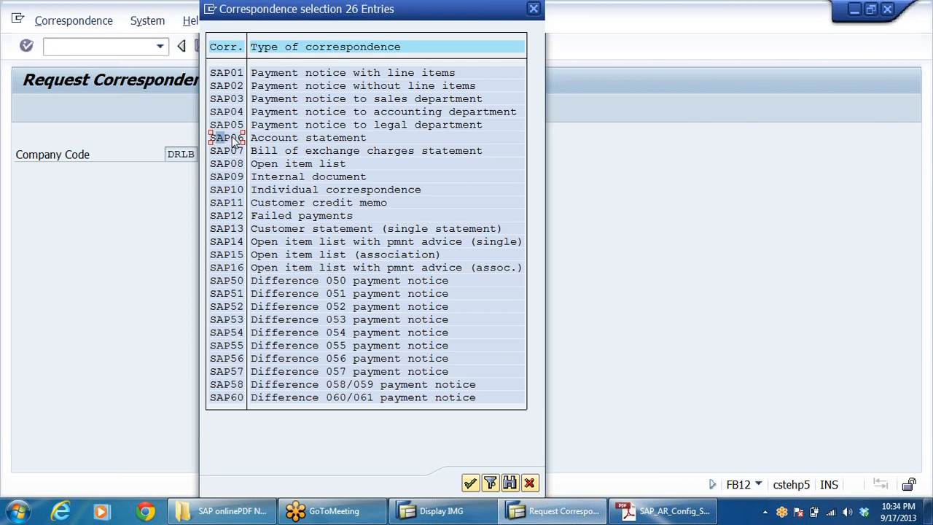
double_click(229, 141)
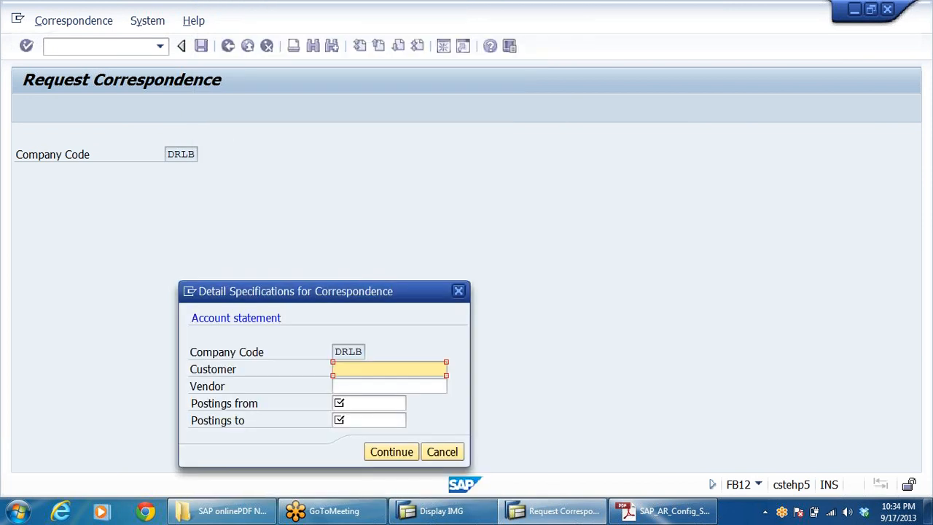
Enter the first customer's number with postings from 01.09.2013 to 30.09.2013, and submit the account statement request.
type("610021")
left_click(368, 403)
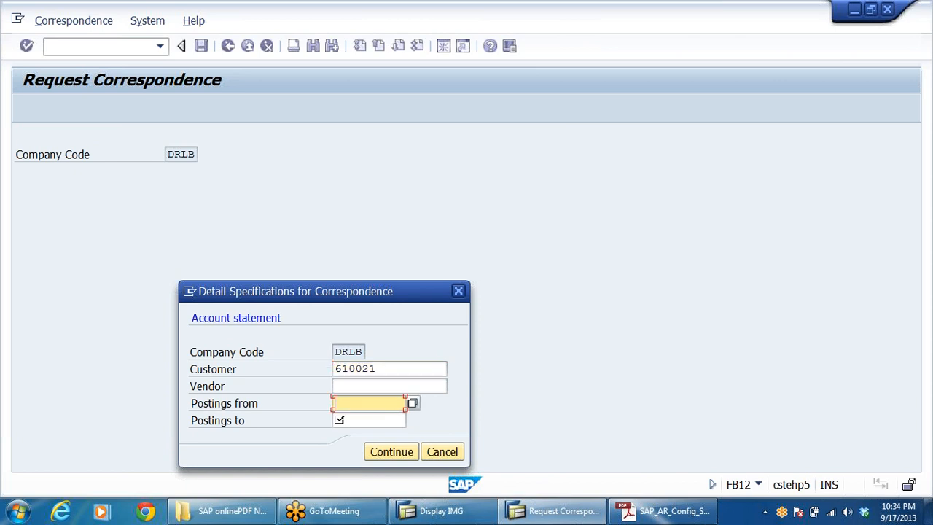
type("01092013")
key("Tab")
type("30092013")
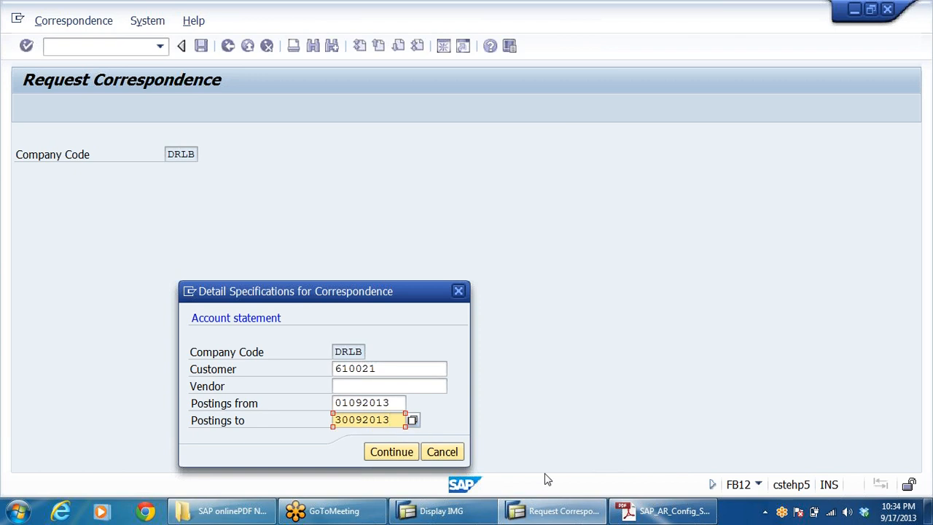
left_click(387, 451)
Request another SAP06 account statement in DRLB for the second customer's number, with postings from 01.09.2013 to 30.09.2013.
key("Return")
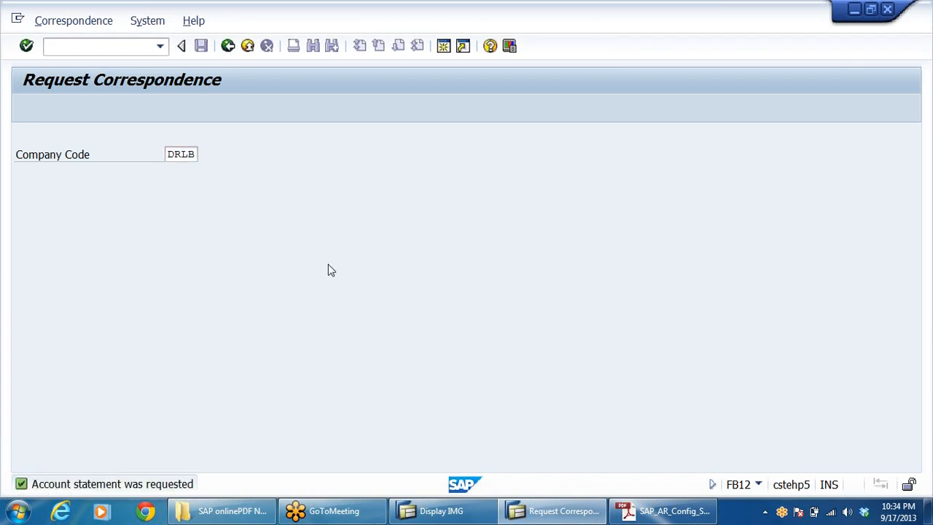
double_click(238, 143)
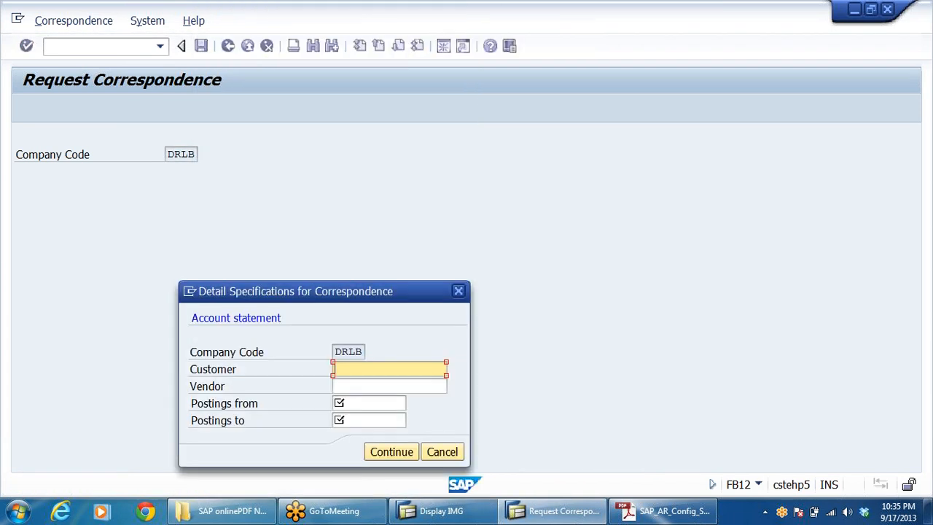
type("610021")
key("BackSpace")
type("2")
left_click(416, 402)
left_click(373, 420)
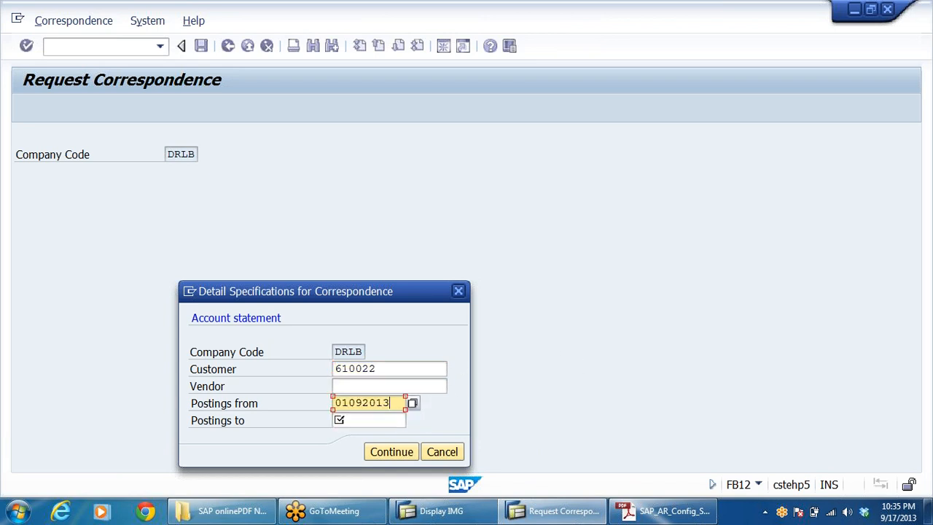
left_click(369, 420)
left_click(373, 433)
left_click(390, 451)
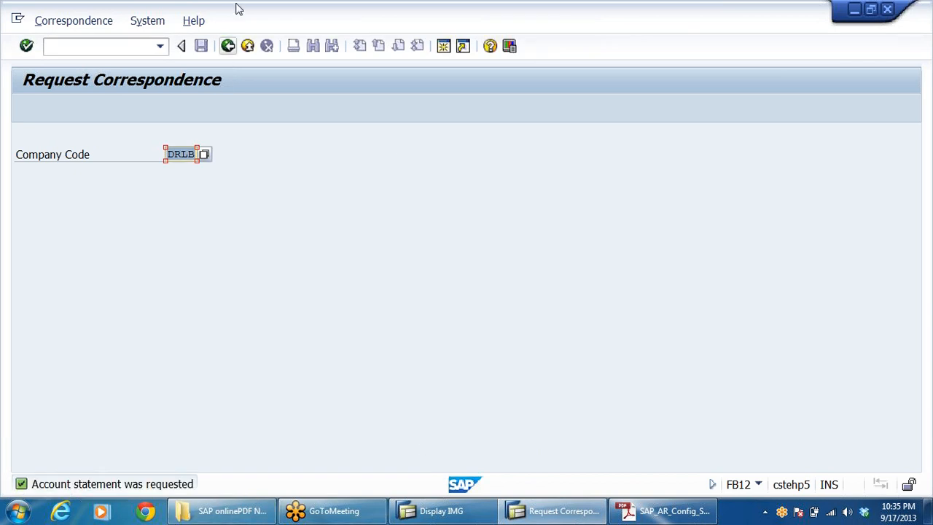
Leave the correspondence request transaction and start F.64 - Maintain.
left_click(228, 45)
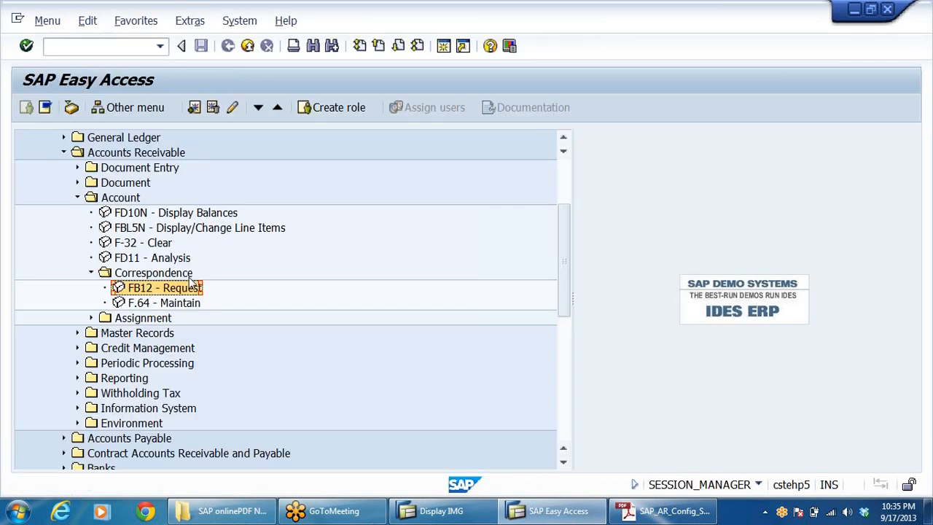
left_click(152, 306)
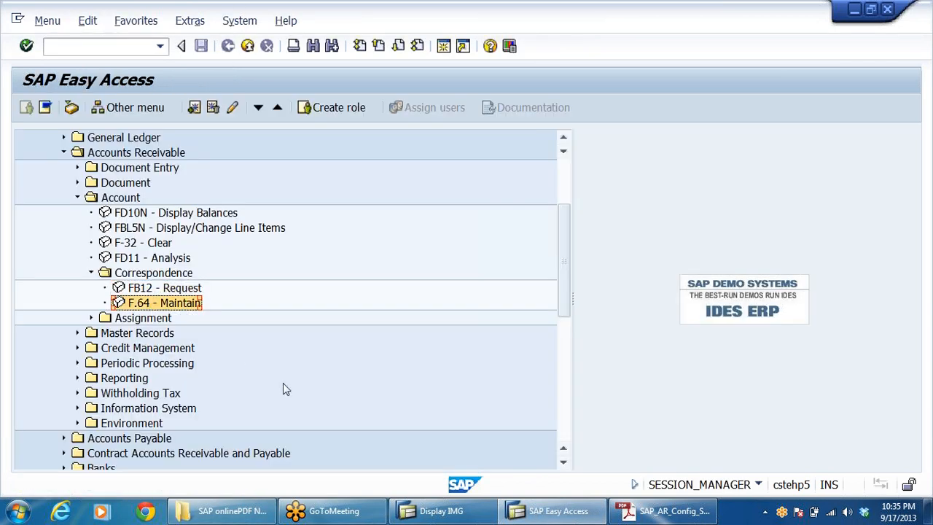
double_click(191, 303)
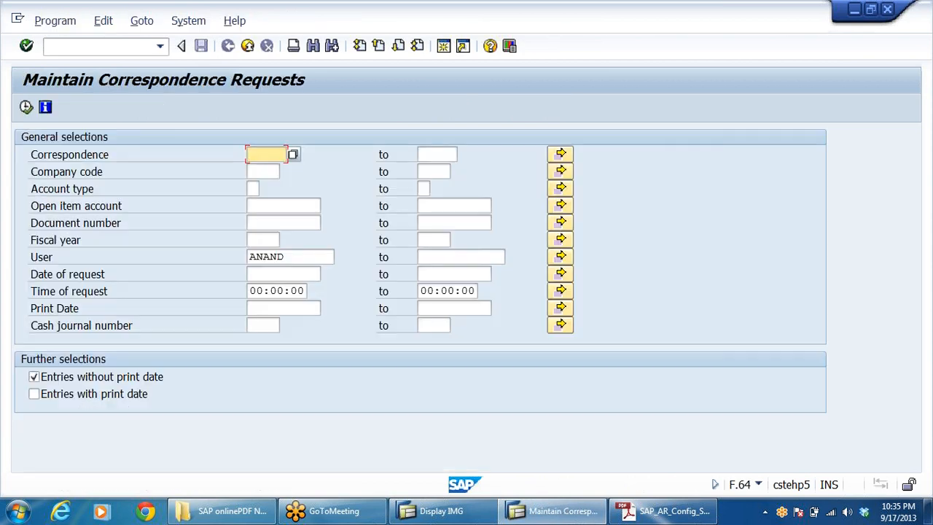
List the correspondence requests of type SAP06 for company code DRLB.
left_click(266, 154)
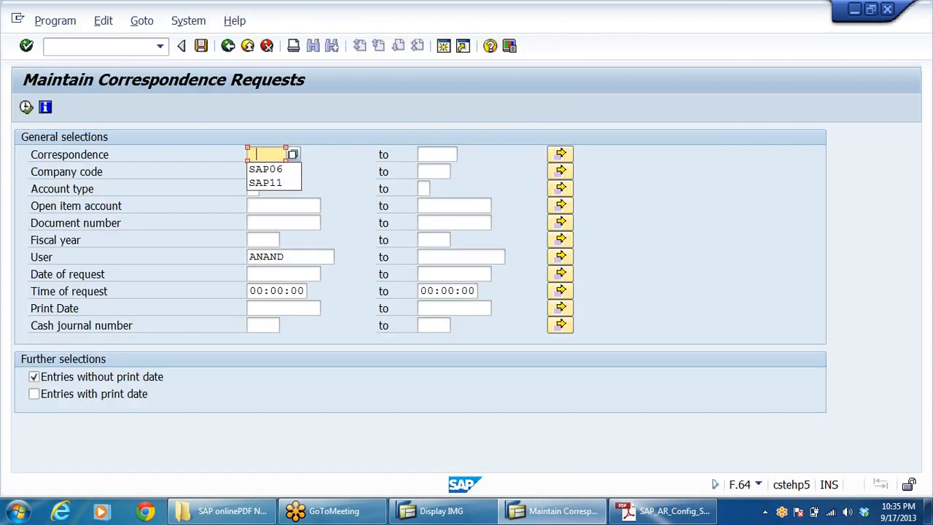
left_click(268, 168)
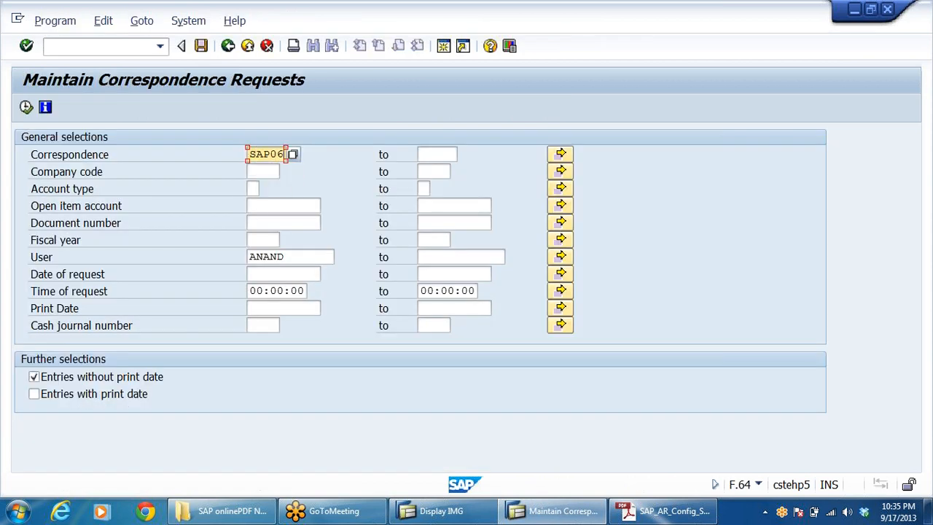
left_click(262, 171)
type("D")
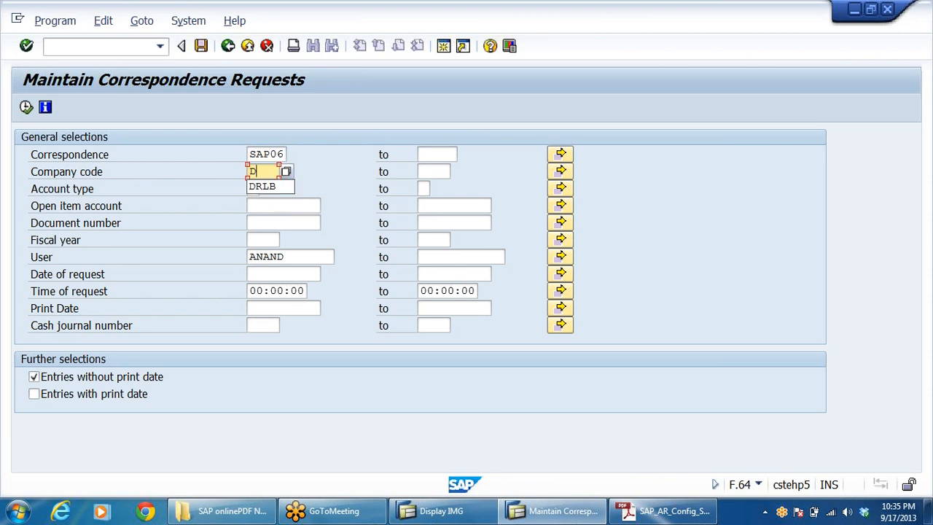
key("Down")
key("Return")
left_click(26, 108)
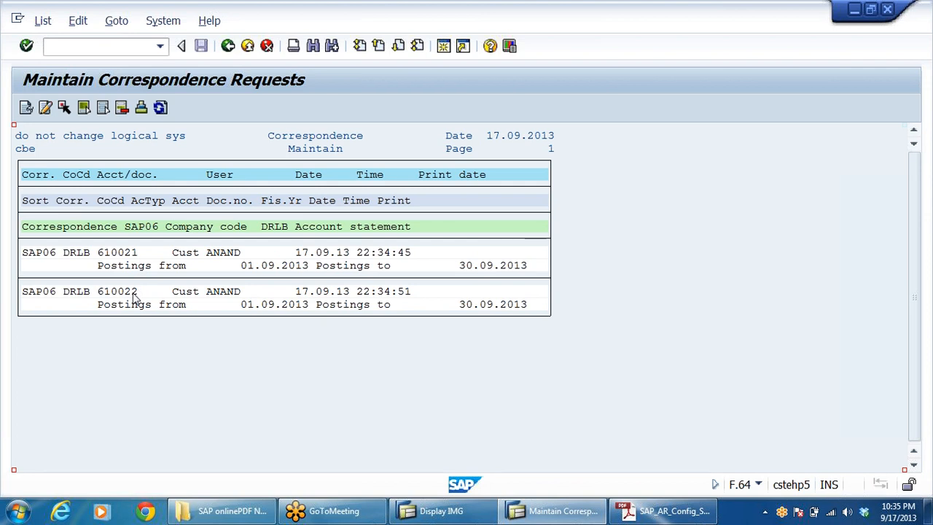
Preview the first customer's account statement with output device LP01, and read its header, line items and final balance.
left_click(121, 253)
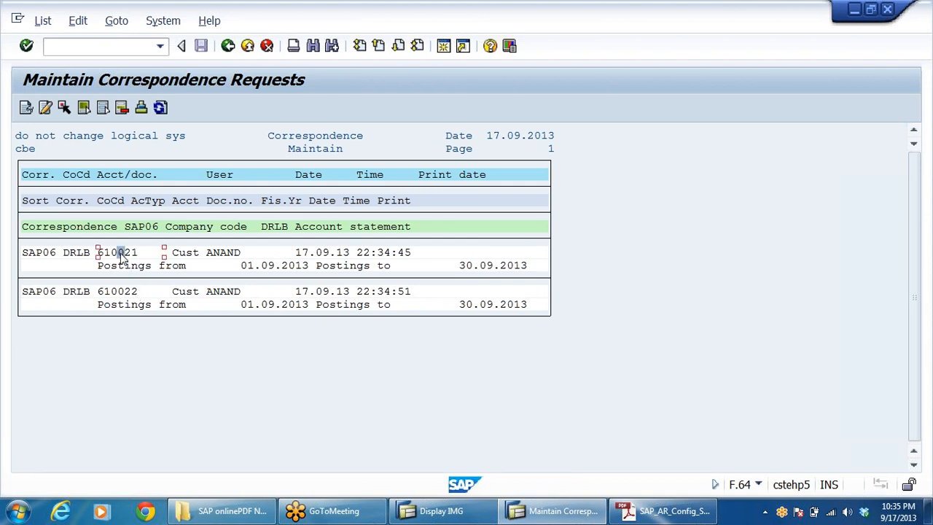
double_click(121, 253)
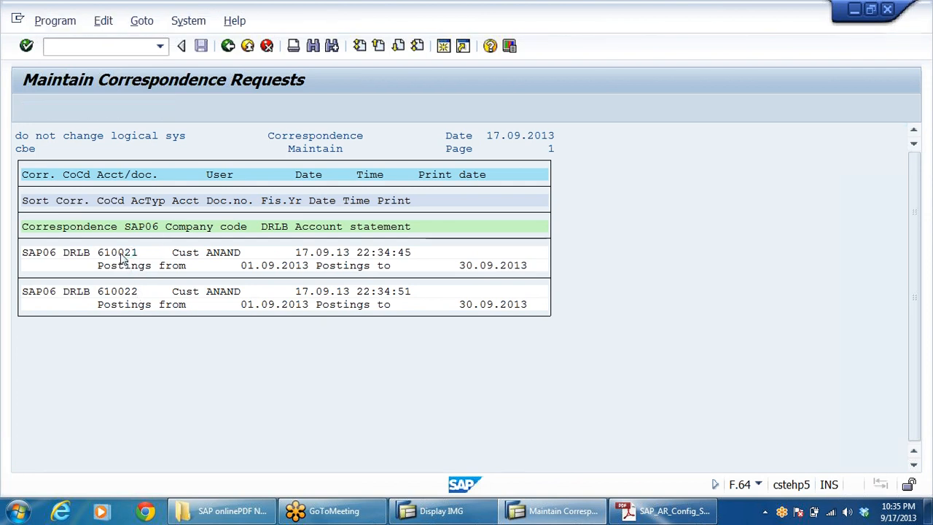
key("Return")
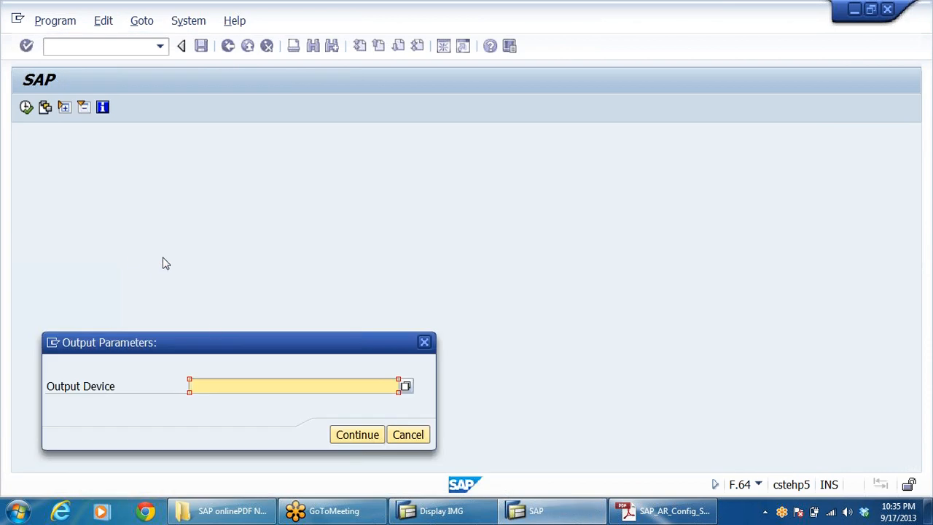
left_click(195, 386)
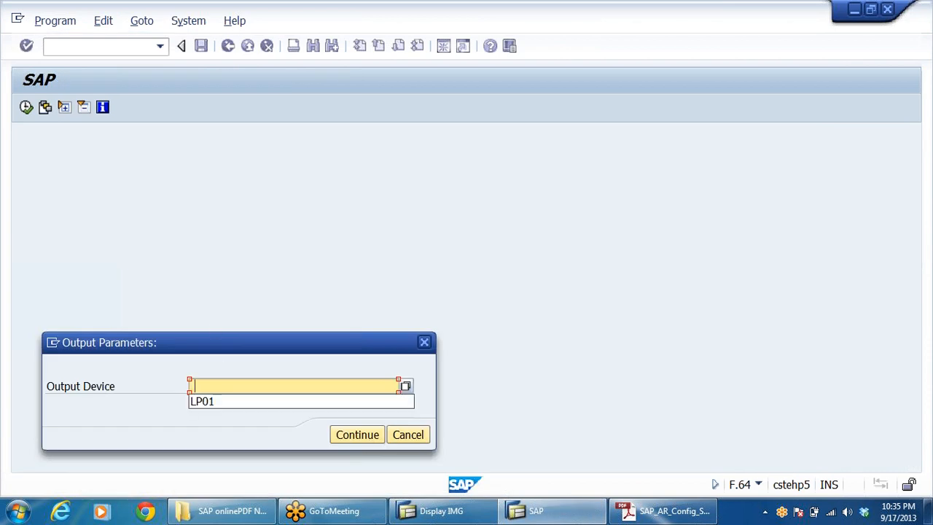
left_click(208, 402)
left_click(363, 435)
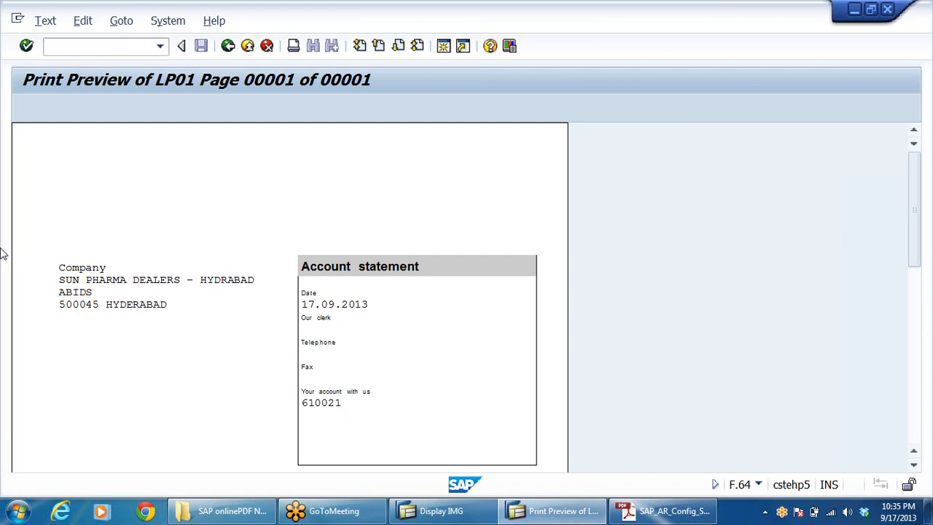
scroll(197, 347, "down", 1)
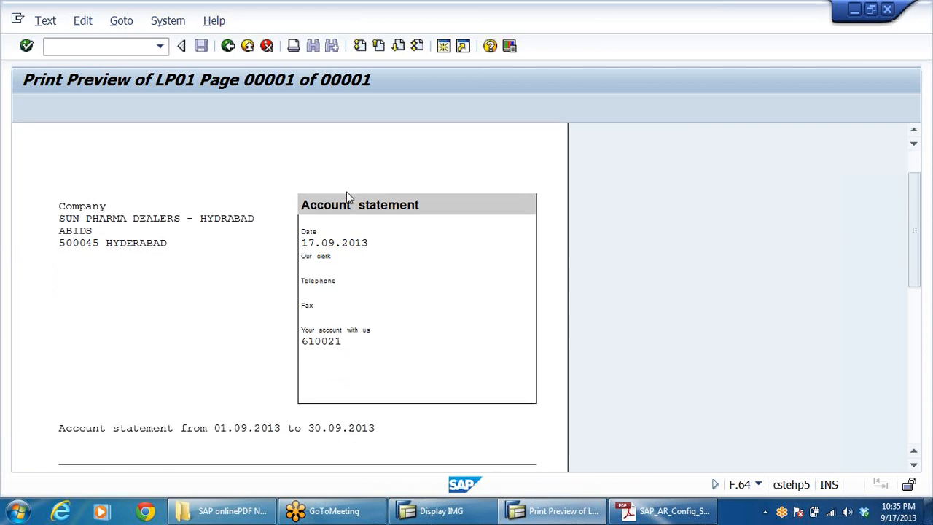
scroll(306, 376, "down", 2)
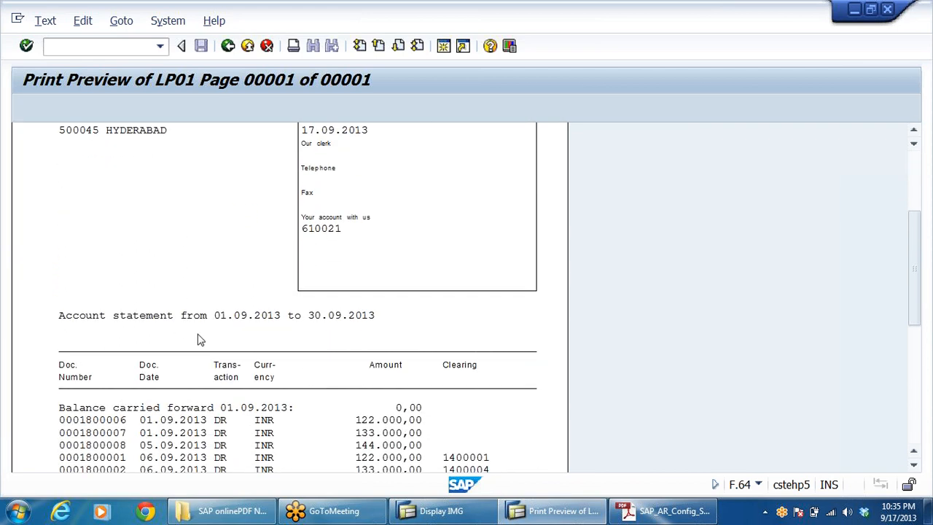
scroll(375, 331, "down", 3)
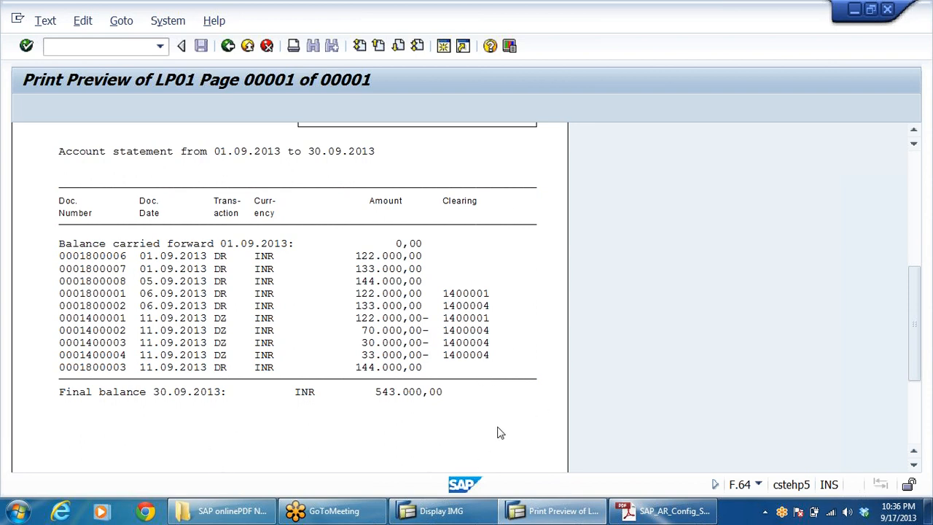
scroll(484, 430, "down", 5)
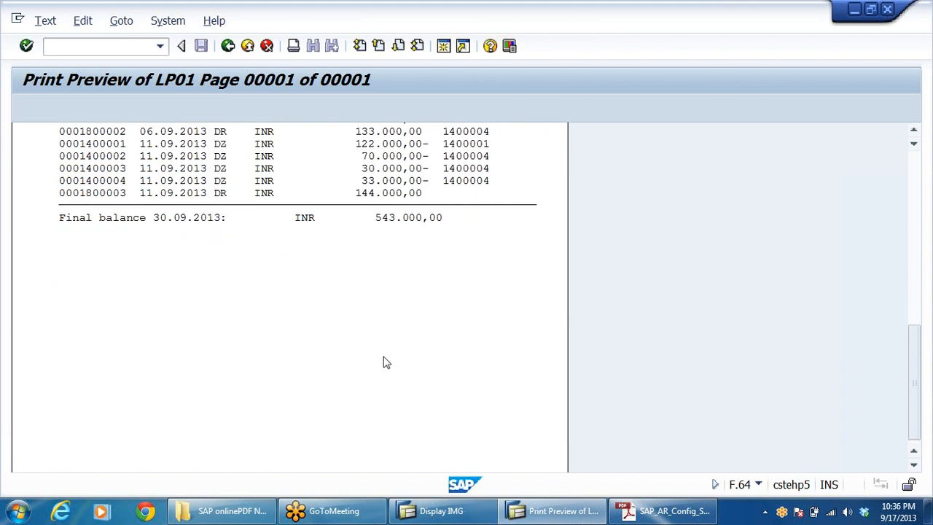
Return to the request list, preview the second customer's account statement with output device LP01, and read its line items and final balance.
scroll(372, 350, "up", 9)
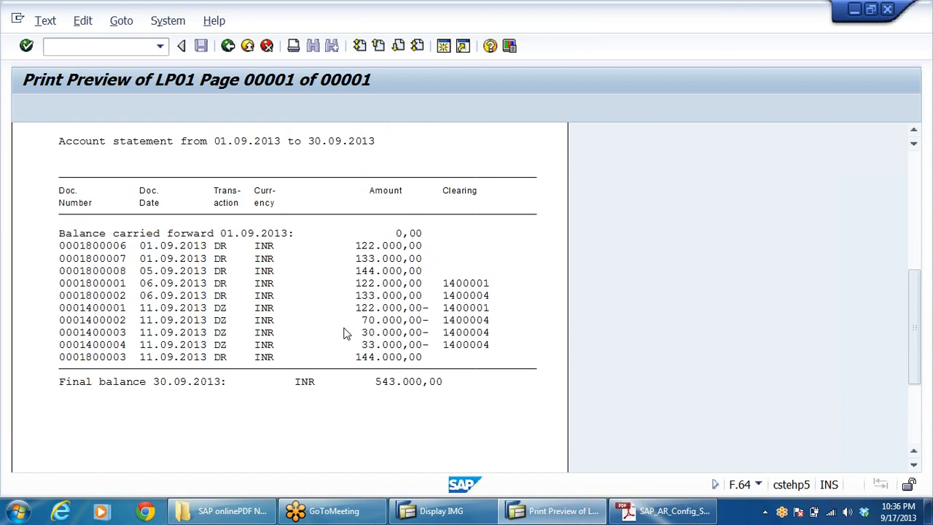
left_click(232, 46)
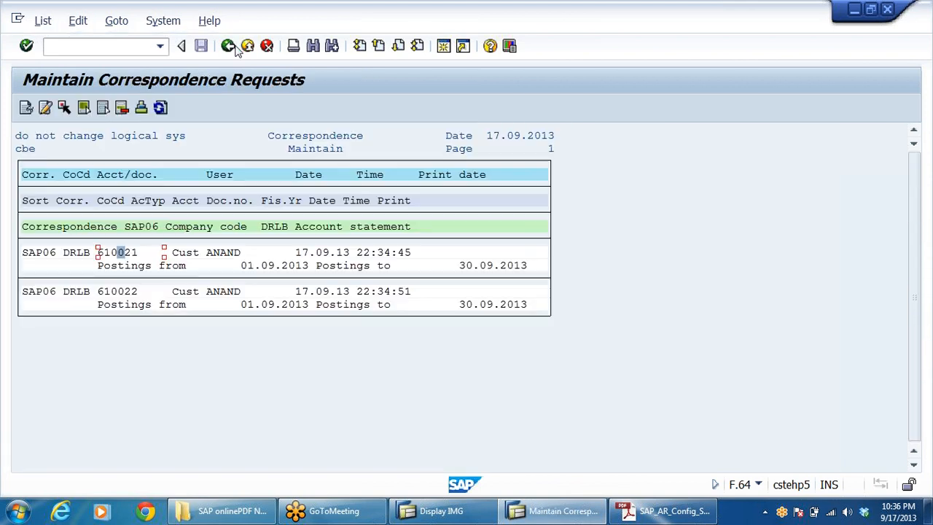
double_click(127, 292)
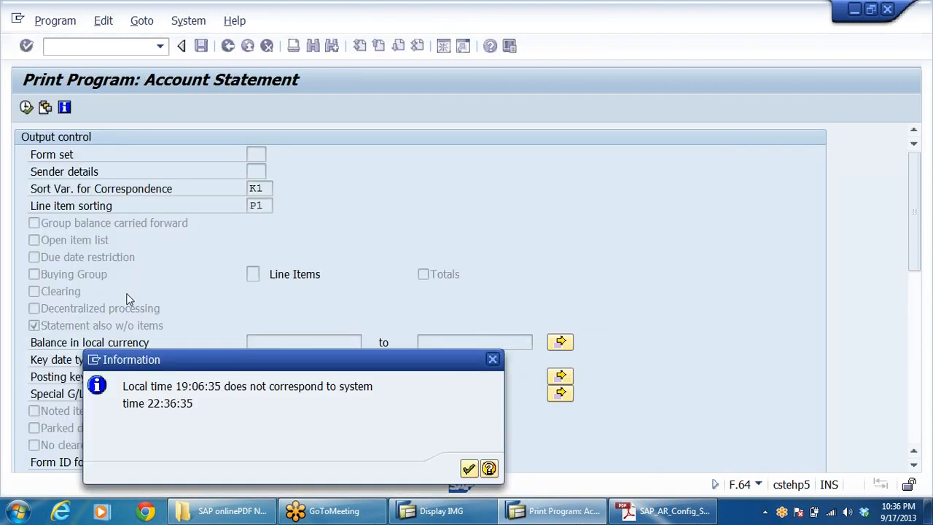
key("Return")
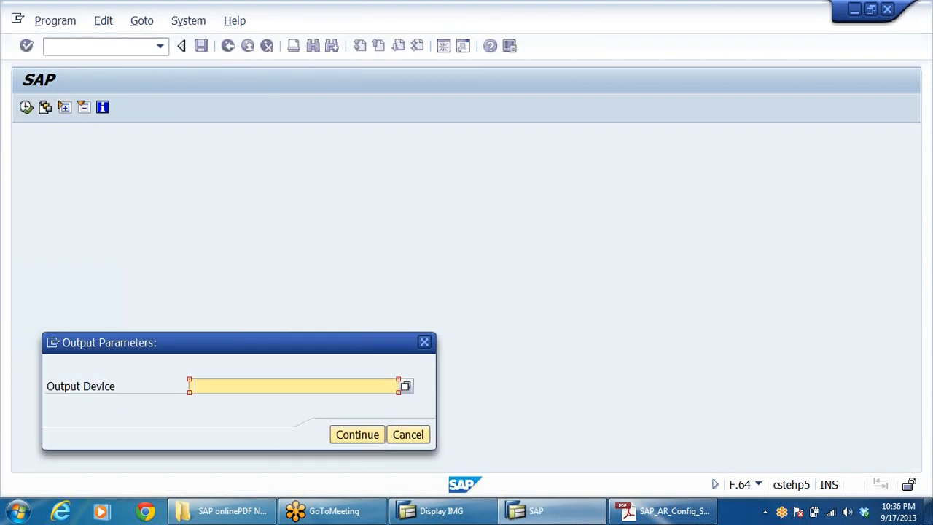
left_click(260, 386)
left_click(259, 400)
left_click(357, 434)
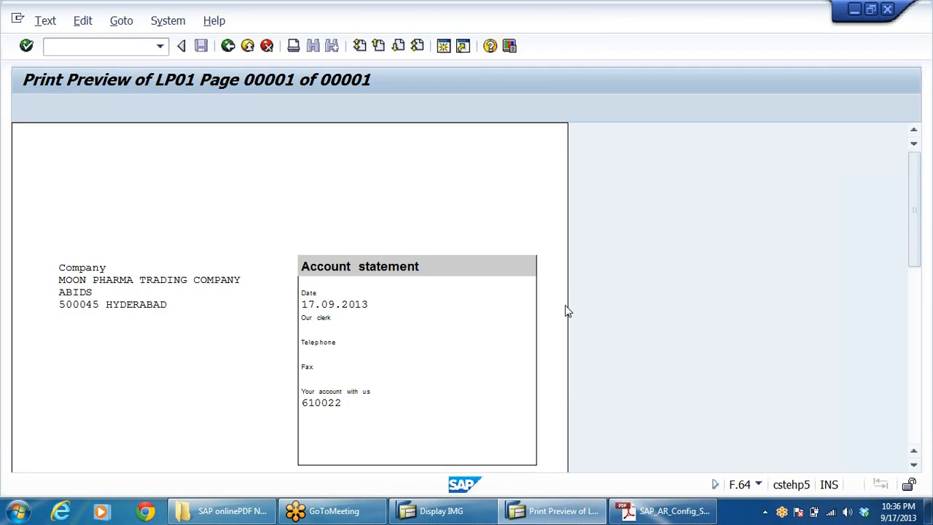
scroll(238, 364, "down", 5)
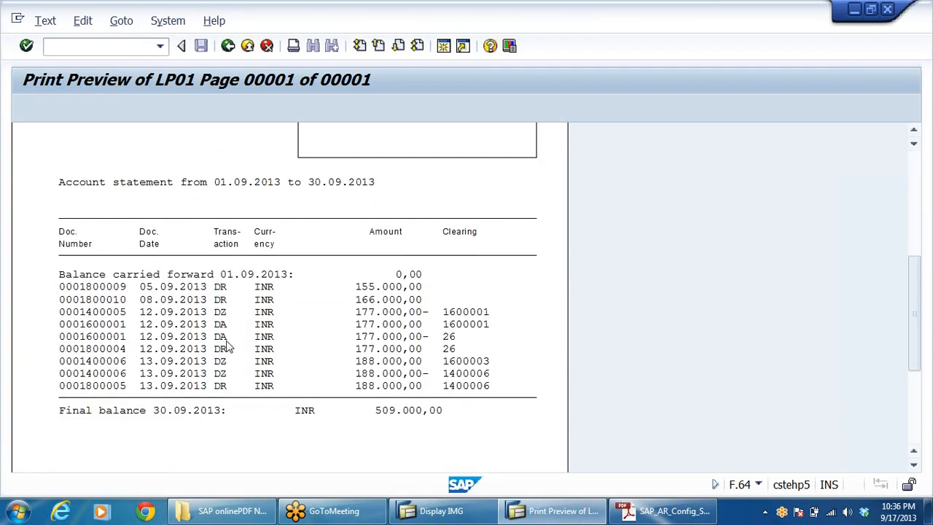
scroll(228, 348, "down", 2)
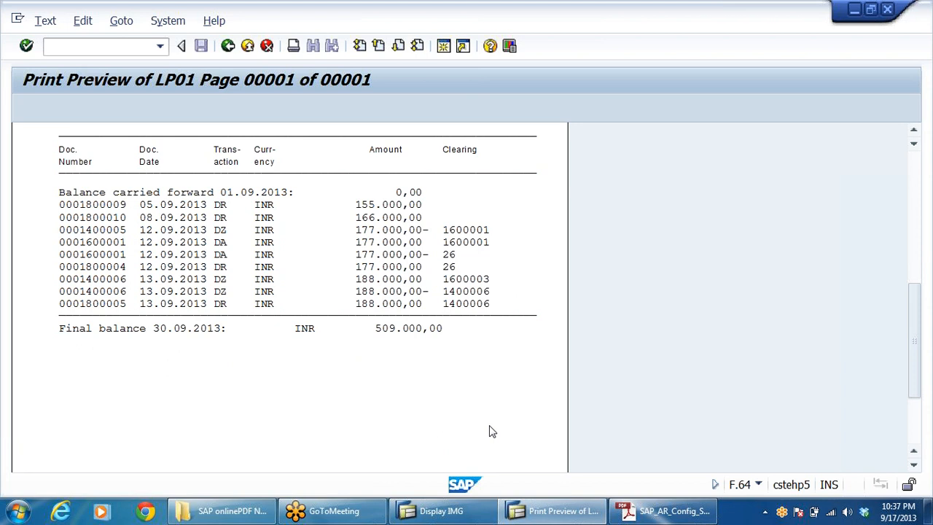
left_click(226, 47)
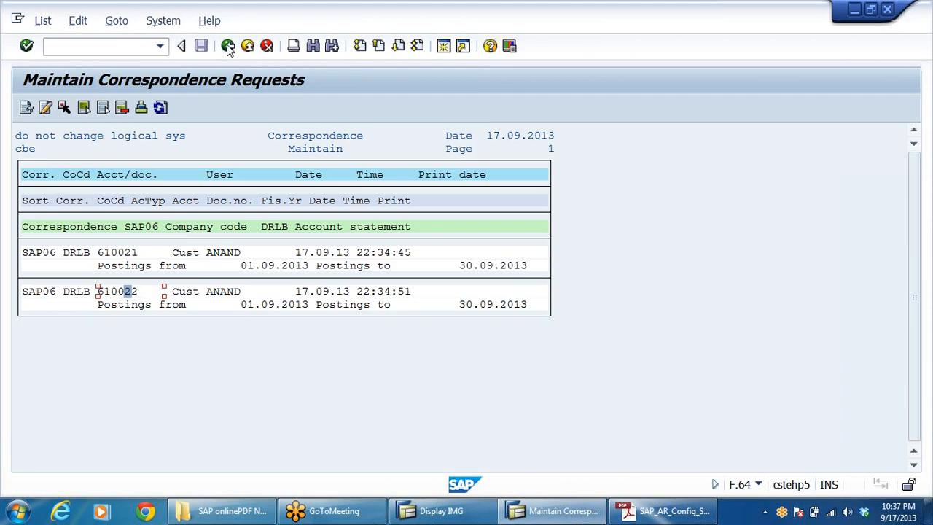
Leave F.64 and open Assign Programs for Correspondence Types in the IMG session.
left_click(229, 47)
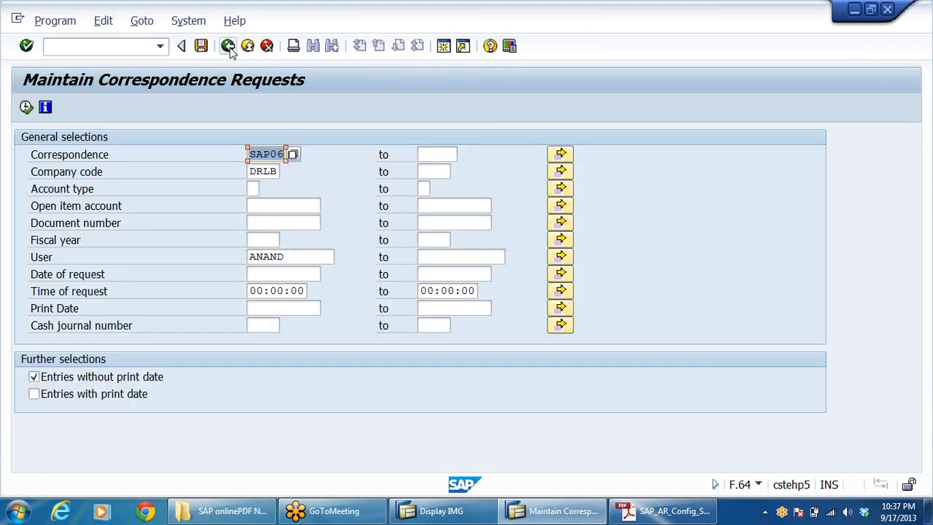
key("F3")
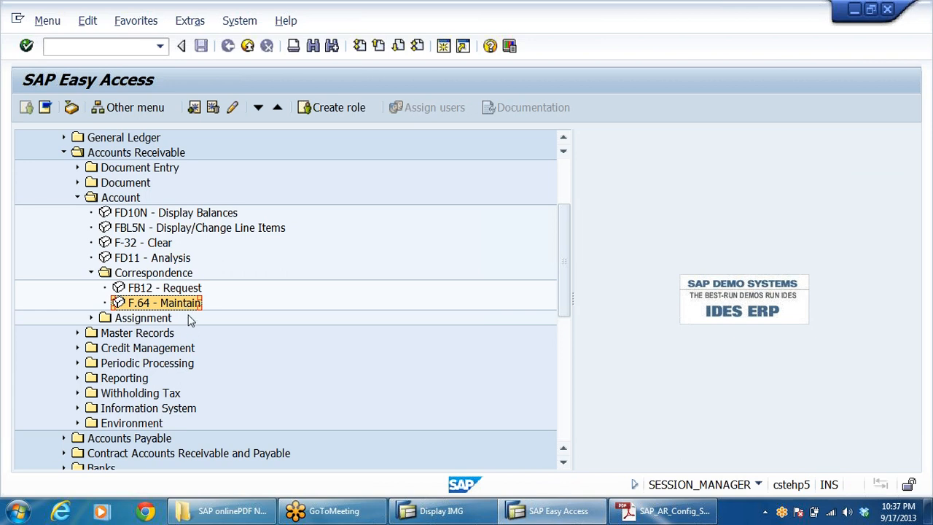
key("alt+Tab")
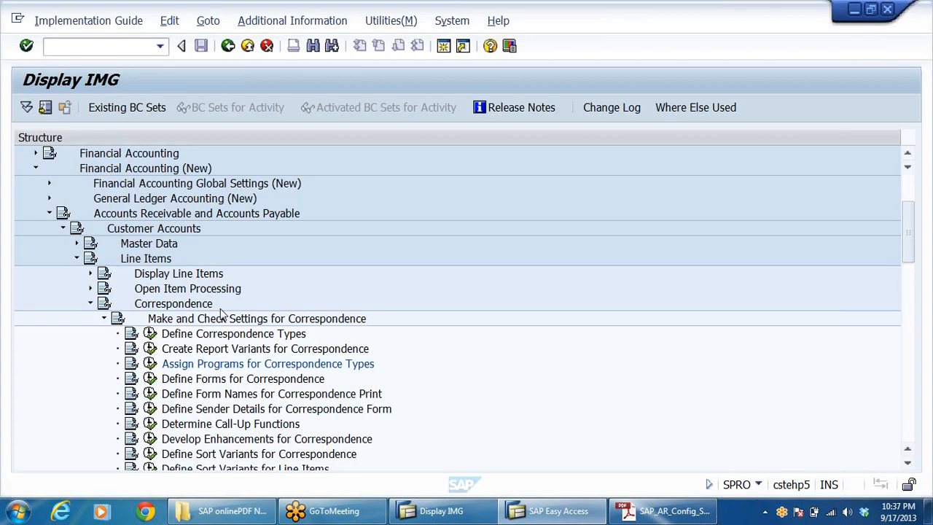
scroll(538, 333, "down", 2)
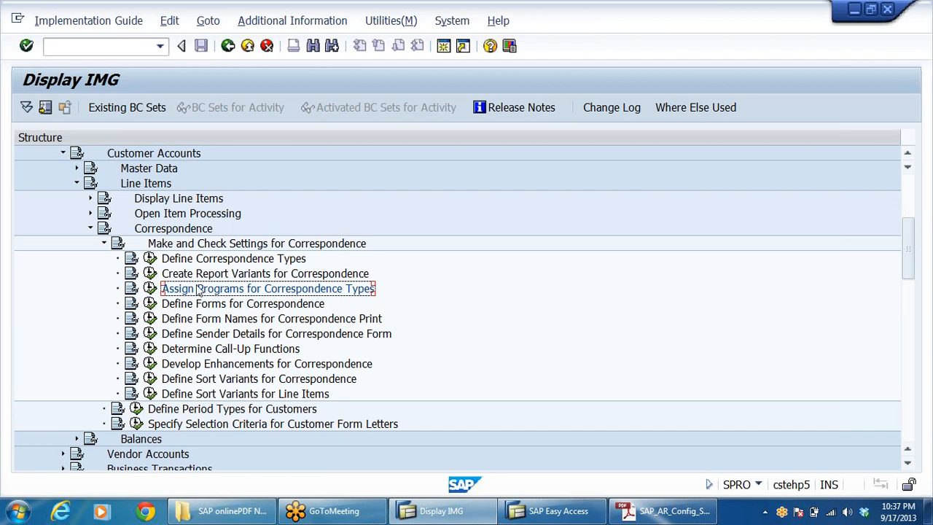
left_click(366, 290)
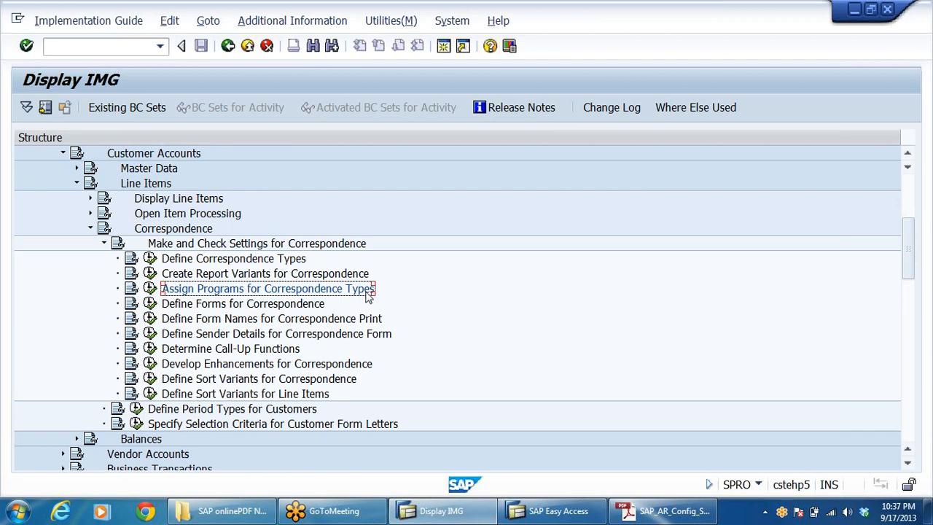
left_click(149, 289)
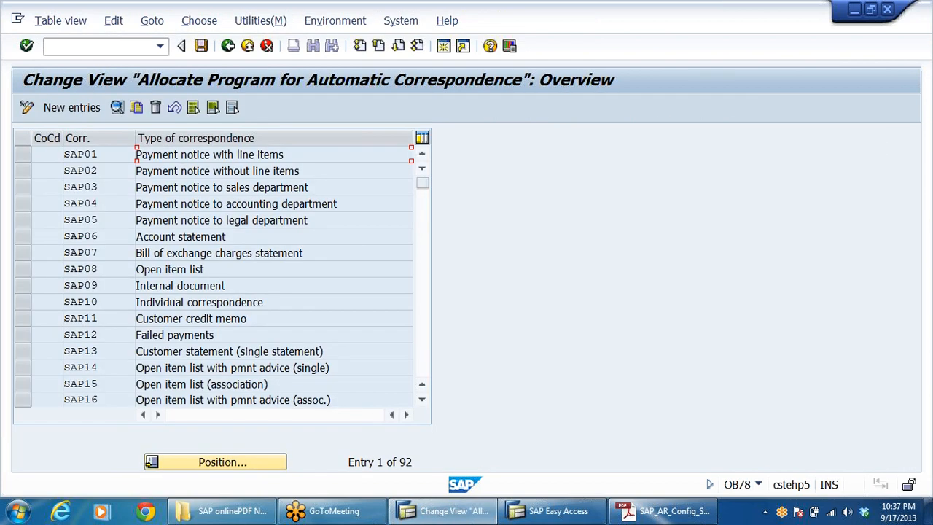
Copy the SAP11 Customer credit memo program allocation to company code DRLB.
left_click(141, 319)
double_click(141, 319)
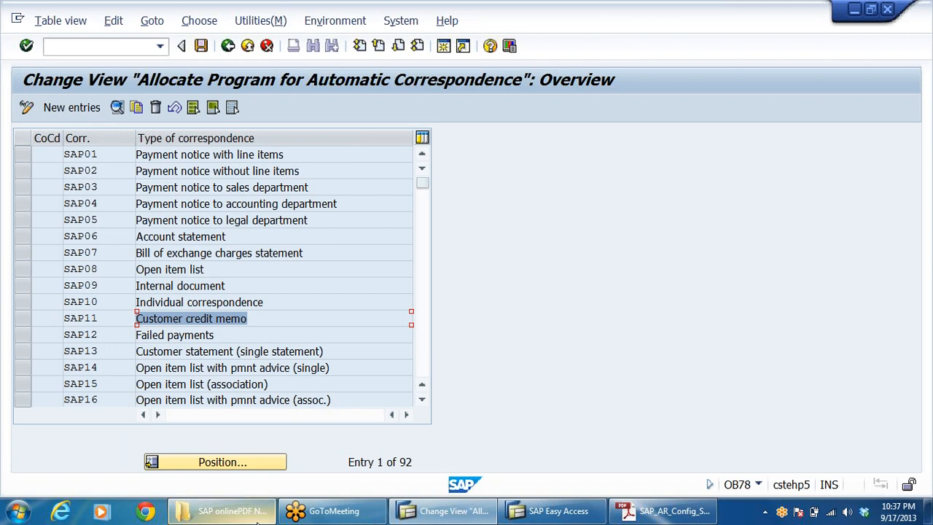
mouse_move(255, 522)
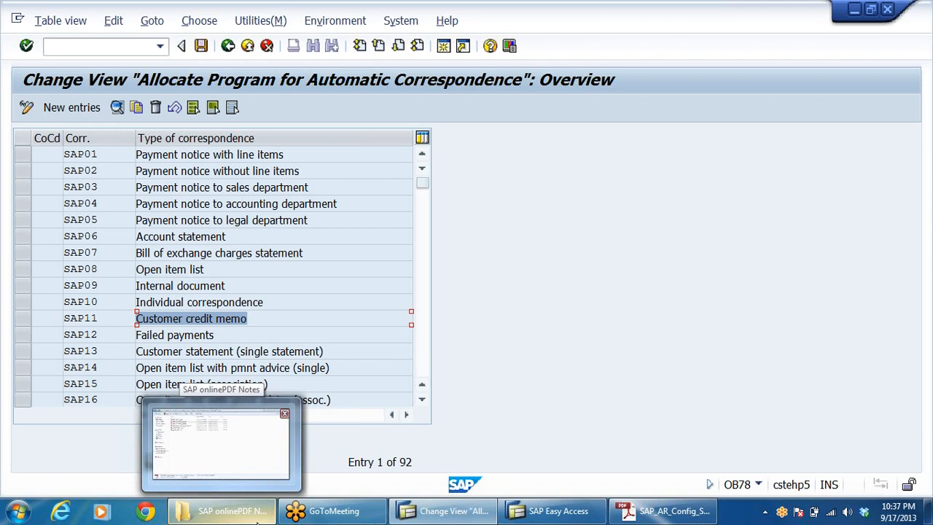
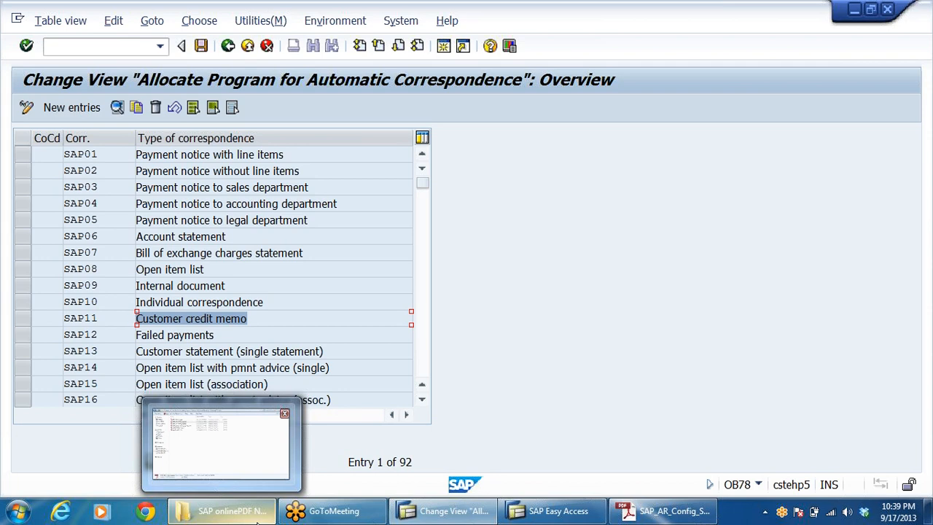
left_click(94, 318)
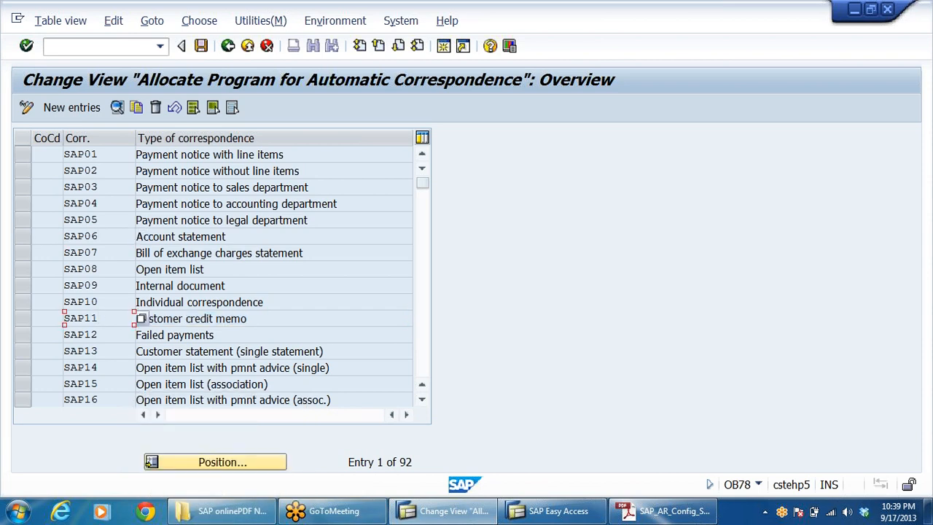
left_click(22, 318)
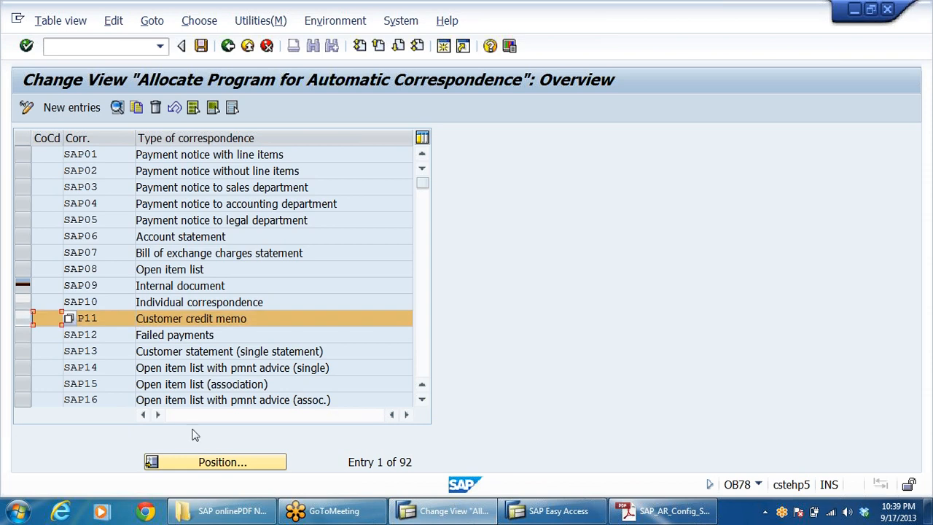
left_click(280, 468)
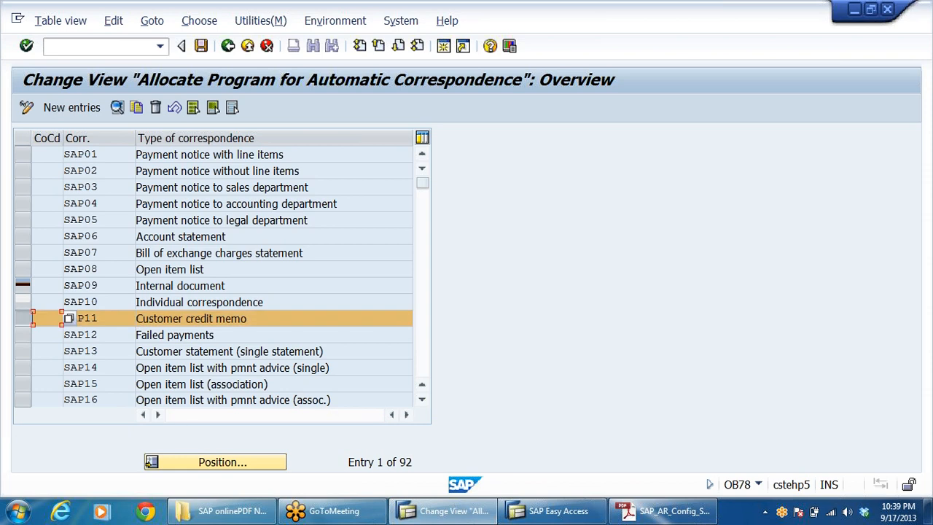
left_click(135, 107)
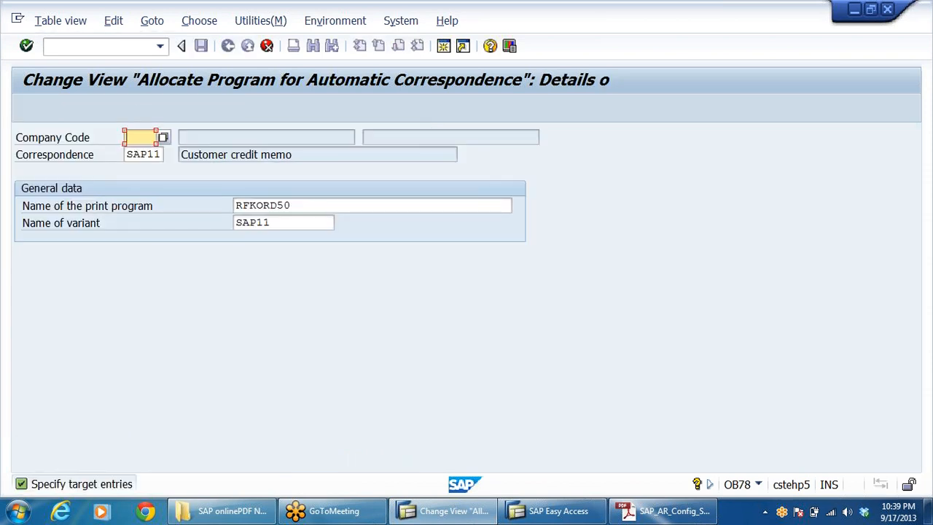
type("DRLB")
key("Return")
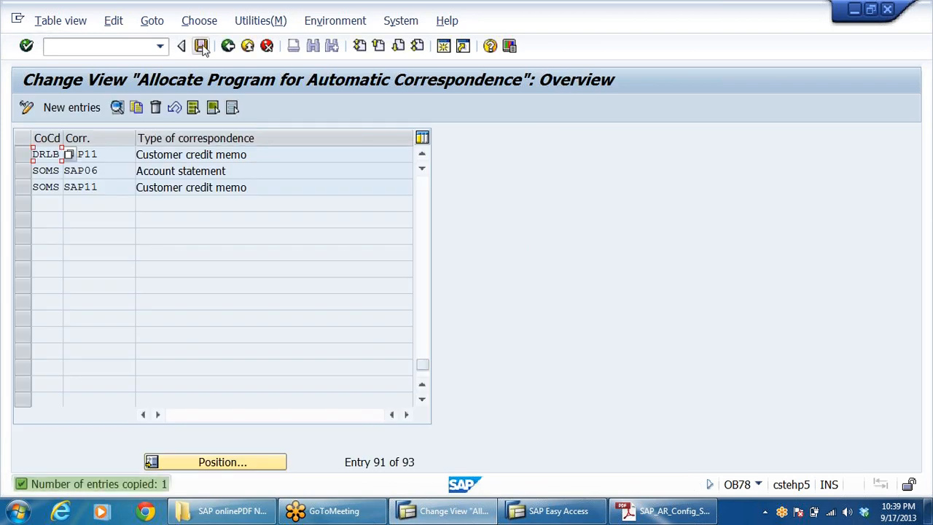
Save the program allocation under customizing request CSTK900080 and return to the IMG structure.
left_click(202, 46)
left_click(309, 281)
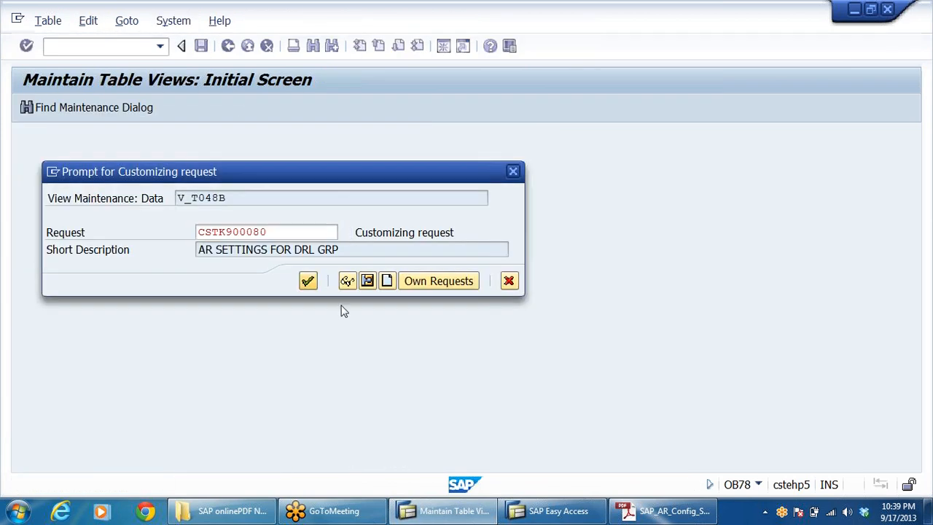
left_click(228, 46)
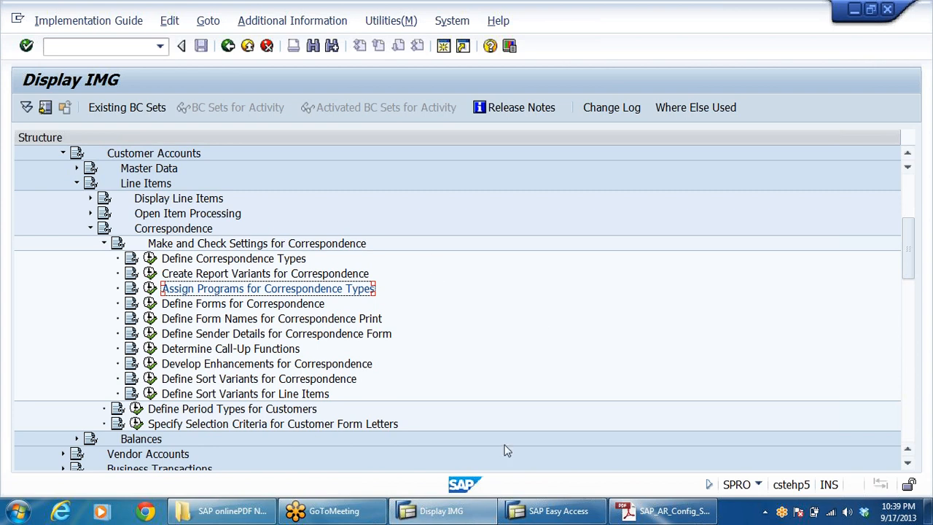
Switch to File Explorer and open the DRL_GRP workbook from the SAP-Notes folder.
left_click(549, 513)
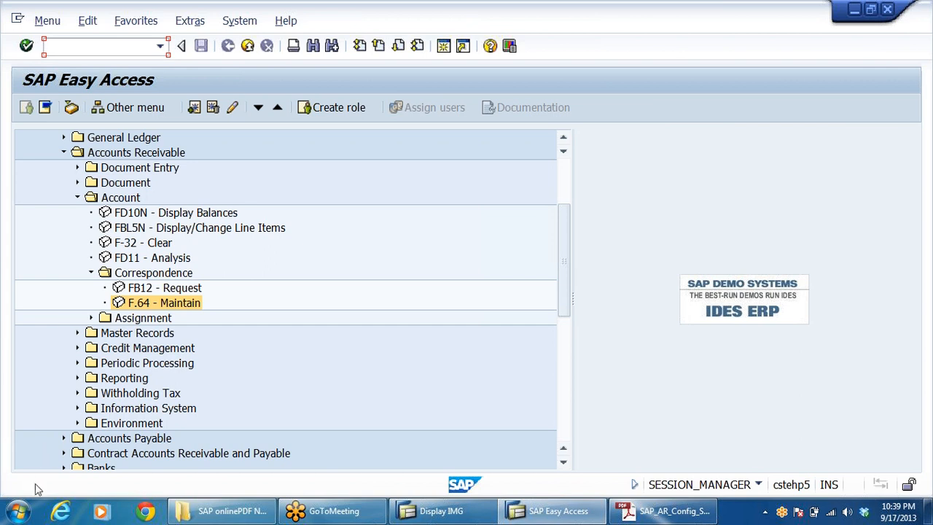
left_click(222, 511)
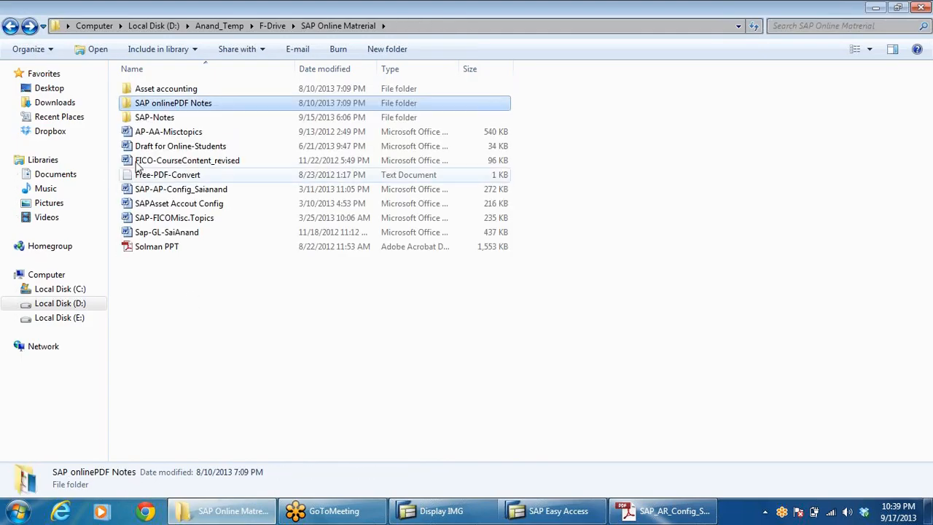
double_click(154, 119)
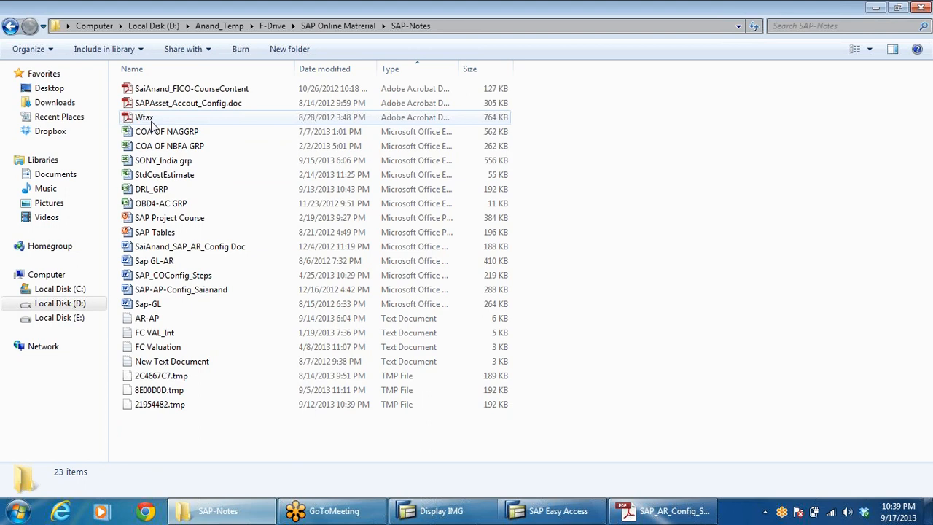
left_click(158, 189)
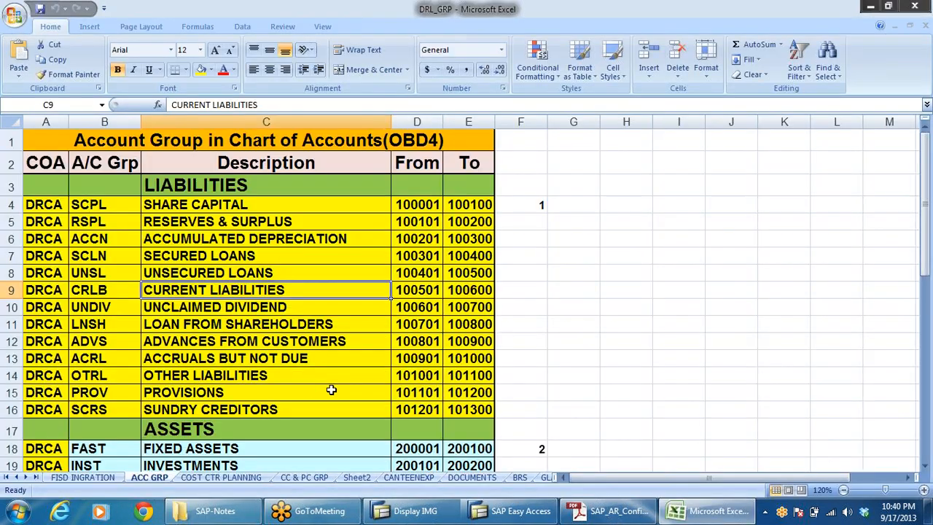
Find the TRADING EXPENSES account group in the ACC GRP sheet and copy the starting number of its range.
left_click(299, 344)
scroll(305, 337, "down", 6)
scroll(302, 337, "down", 2)
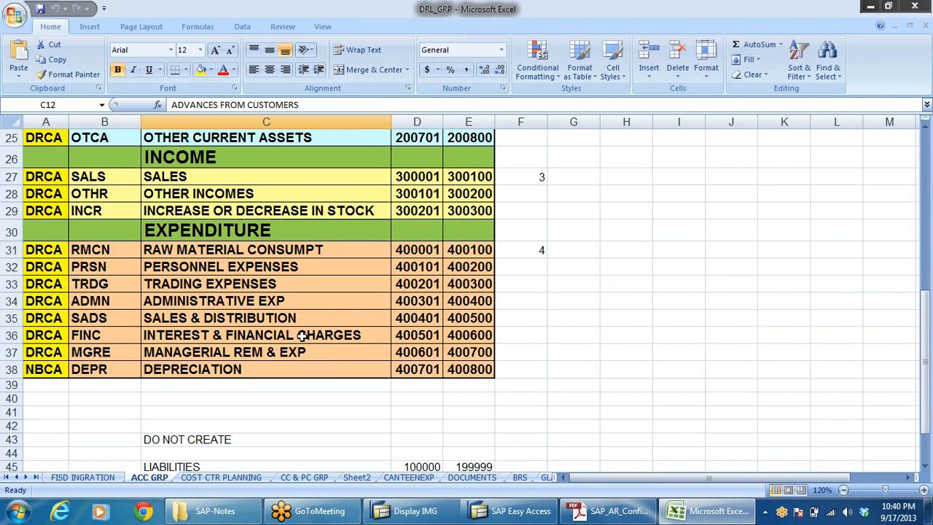
left_click(191, 268)
left_click(214, 288)
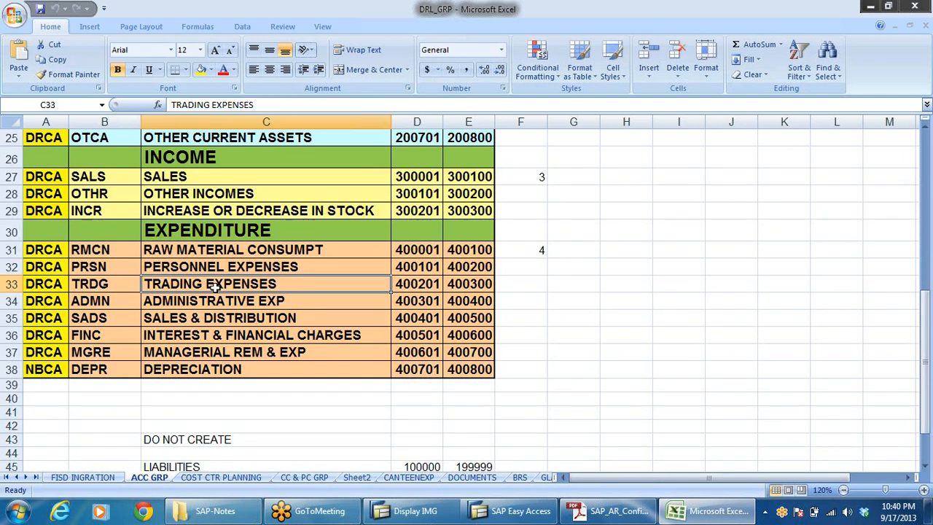
left_click(409, 288)
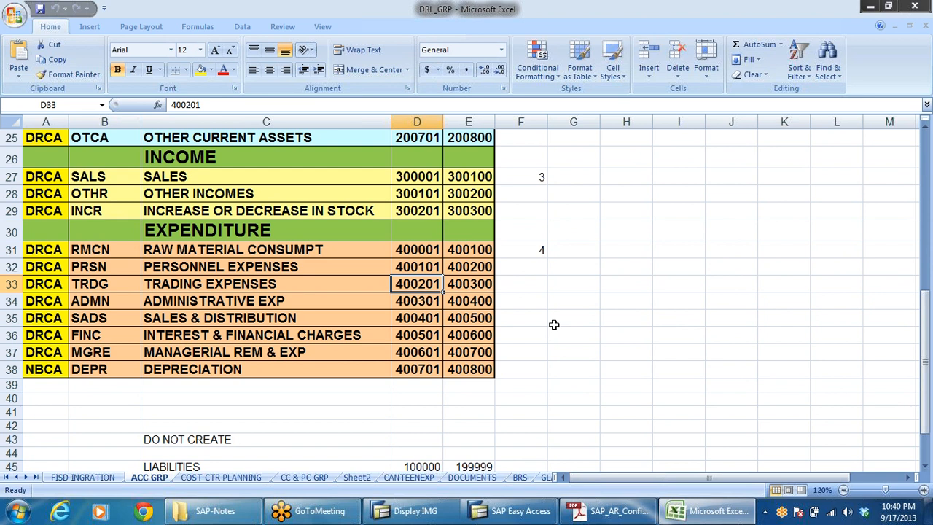
key("ctrl+c")
Switch to the SAP Easy Access session and start creating G/L account 400201 for company code DRLB in FS00.
key("alt+Tab")
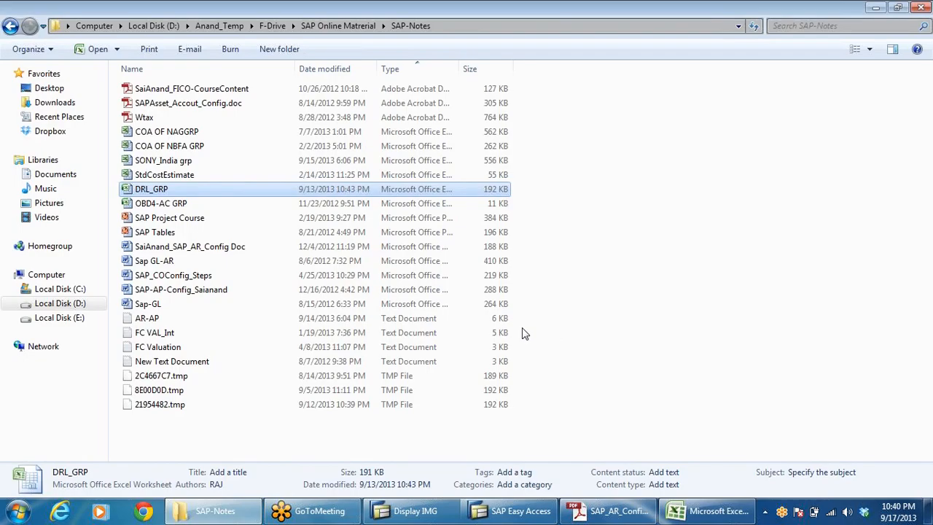
key("alt+Tab")
left_click(520, 510)
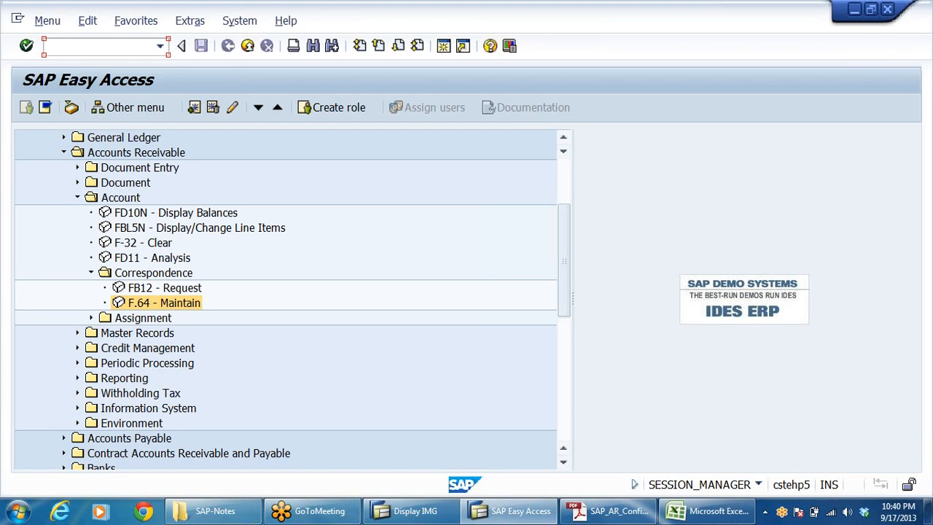
type("FS00")
key("Return")
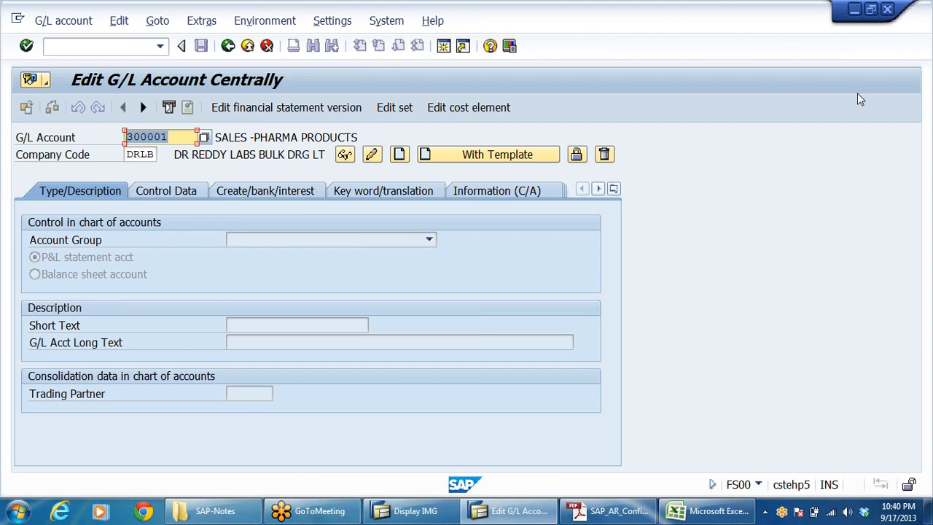
type("400201")
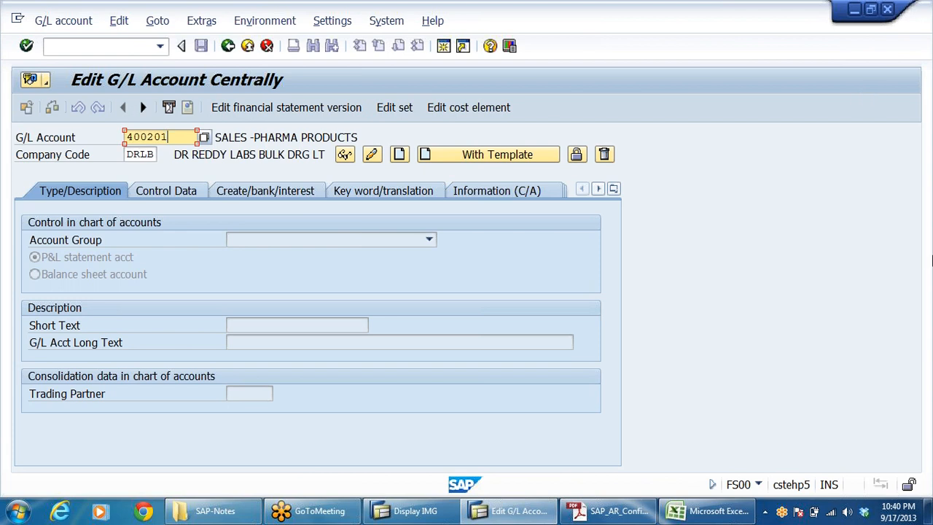
left_click(399, 155)
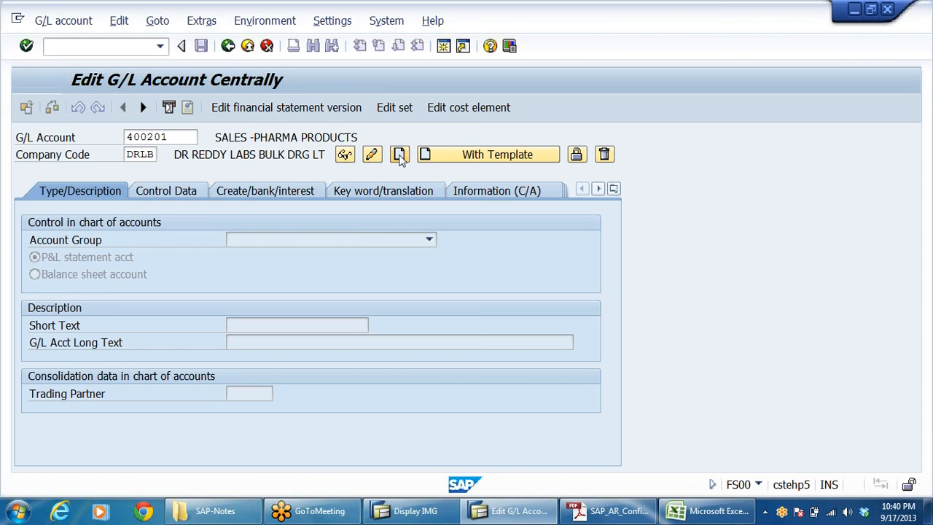
Assign account group TRADING EXPENSES, short text QUANTITY REBATE-CUST and long text QUANTITY REBATE-CUSTOMERS.
left_click(429, 240)
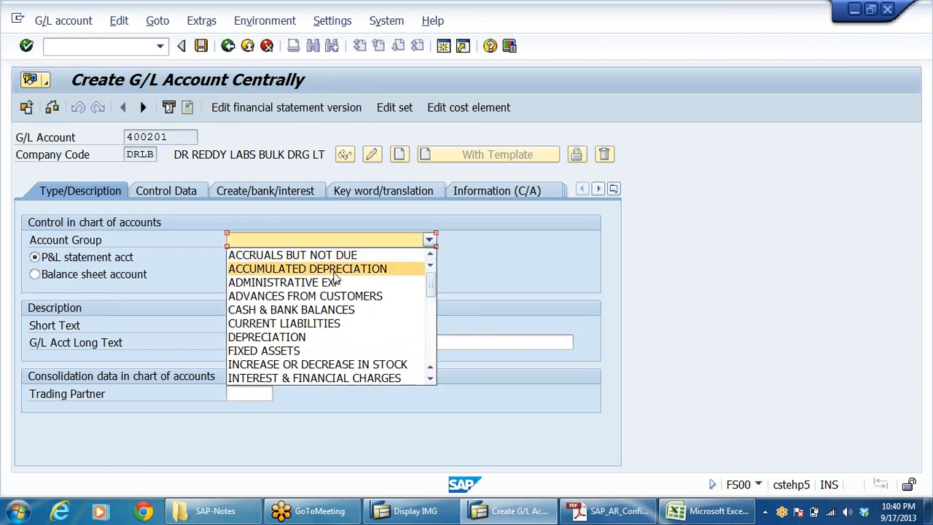
key("t")
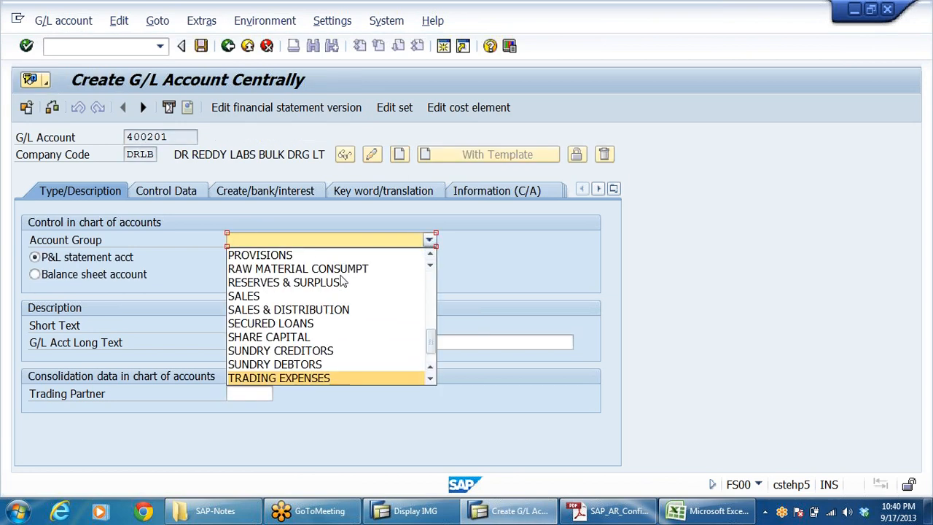
key("Return")
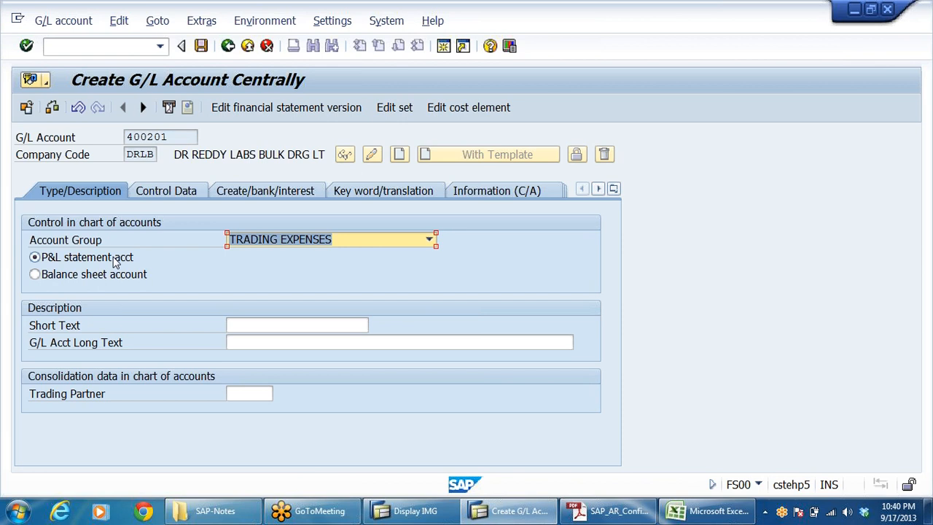
key("Tab")
type("Q")
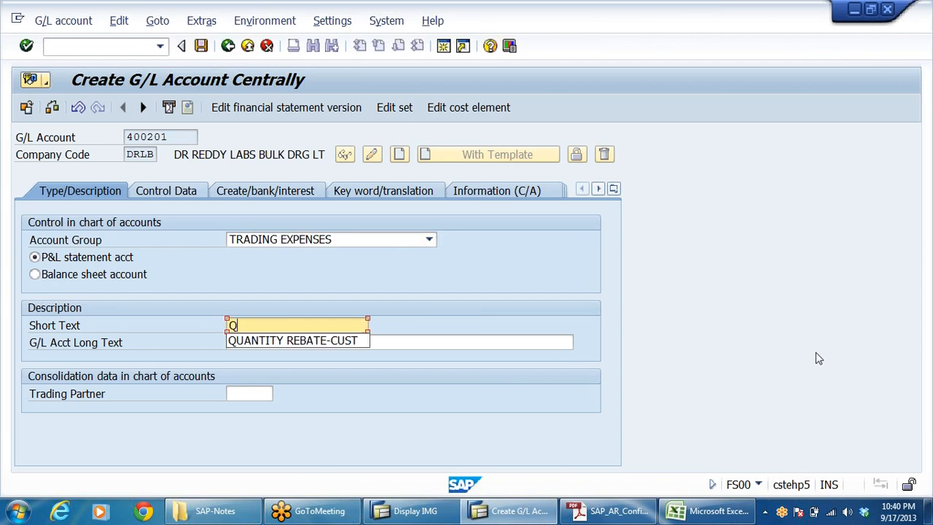
left_click(342, 346)
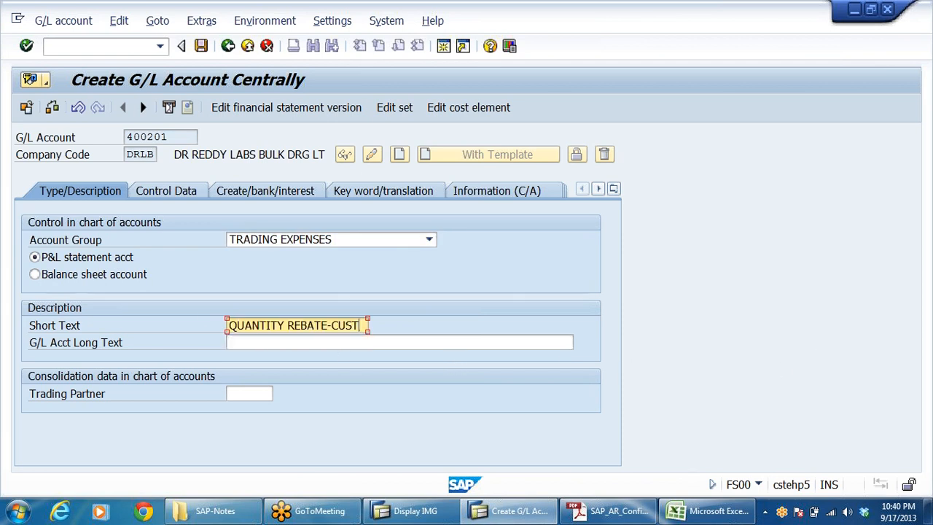
key("Tab")
type("Q")
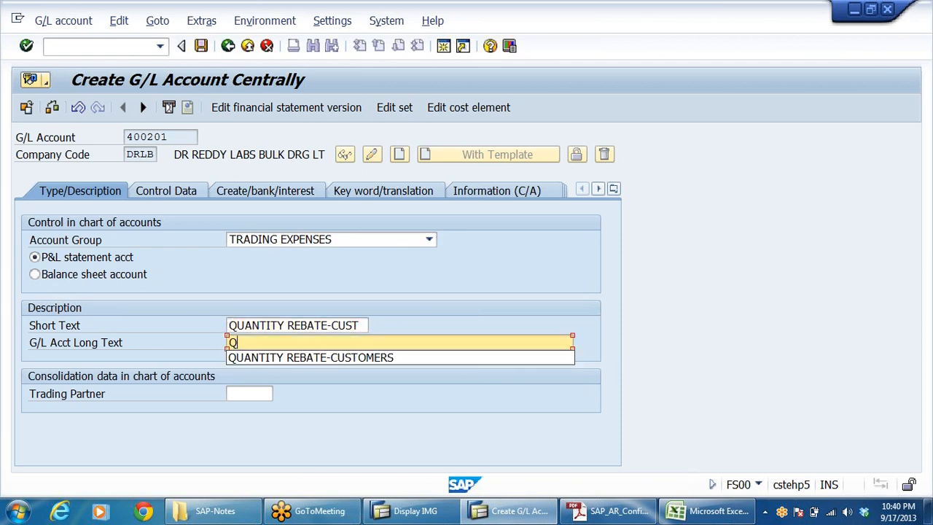
left_click(367, 358)
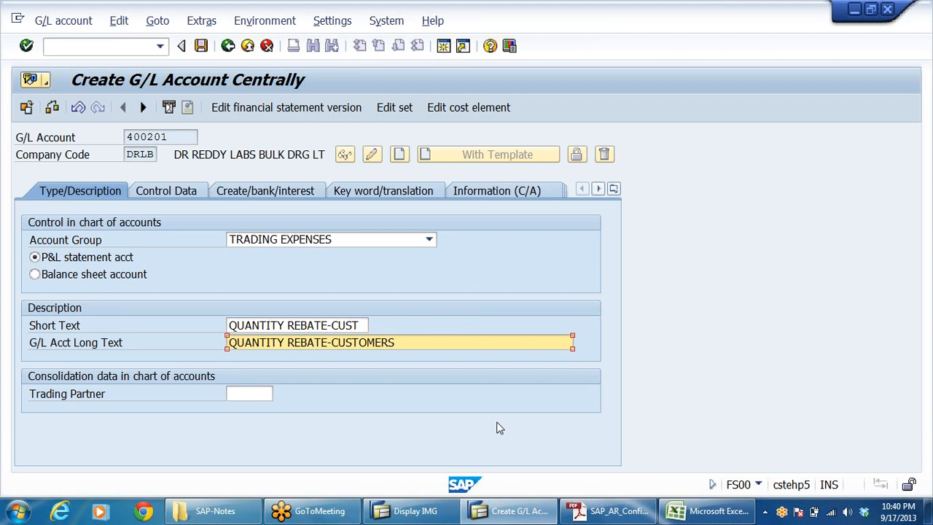
Enable line item display and set sort key 001 in the account's control data.
left_click(175, 193)
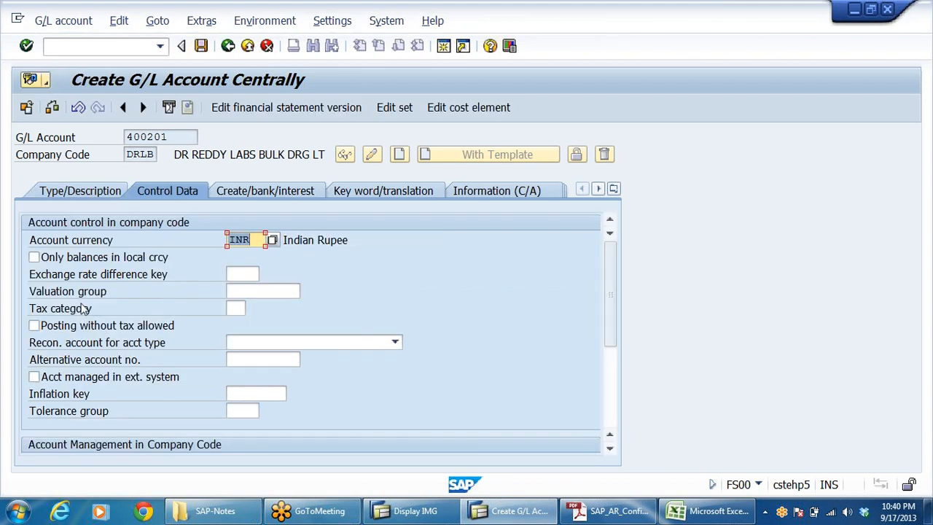
scroll(131, 306, "down", 3)
left_click(104, 311)
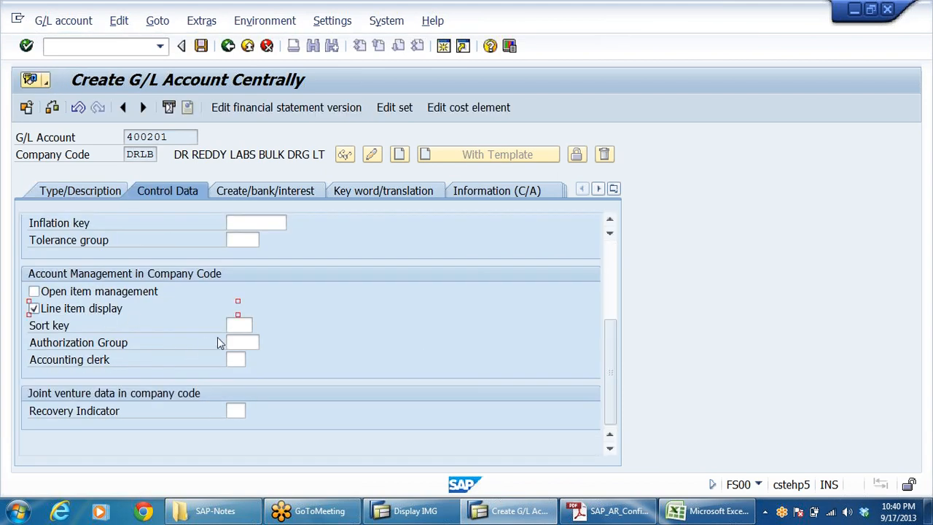
left_click(239, 325)
left_click(240, 340)
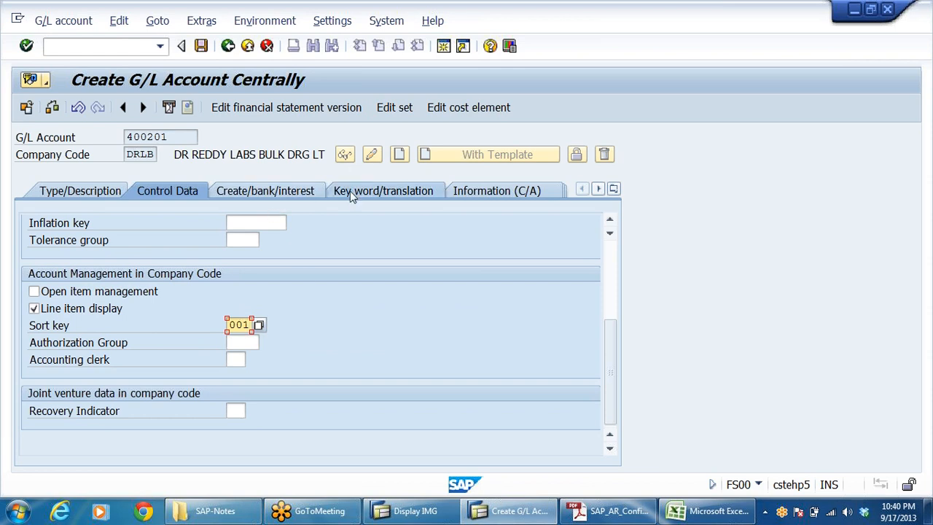
Set field status group G001, save the G/L account and return to SAP Easy Access.
left_click(293, 193)
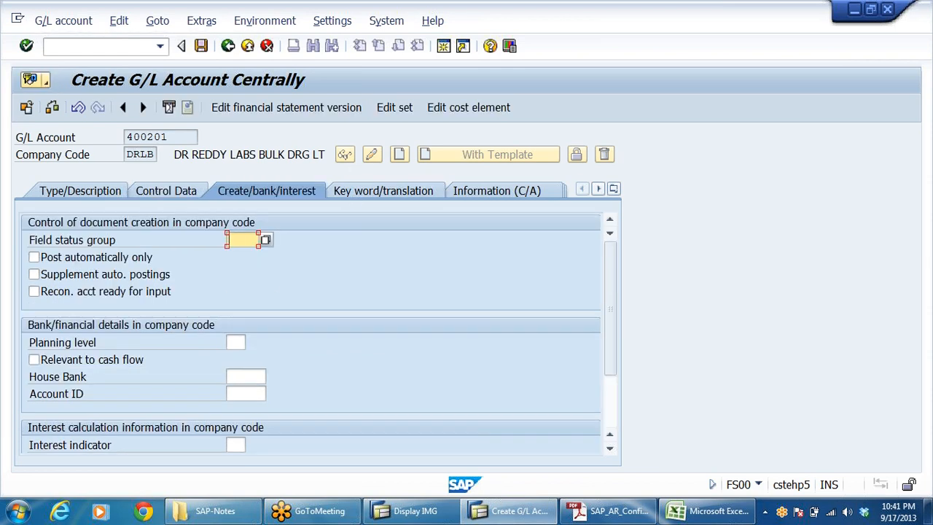
left_click(242, 240)
left_click(246, 253)
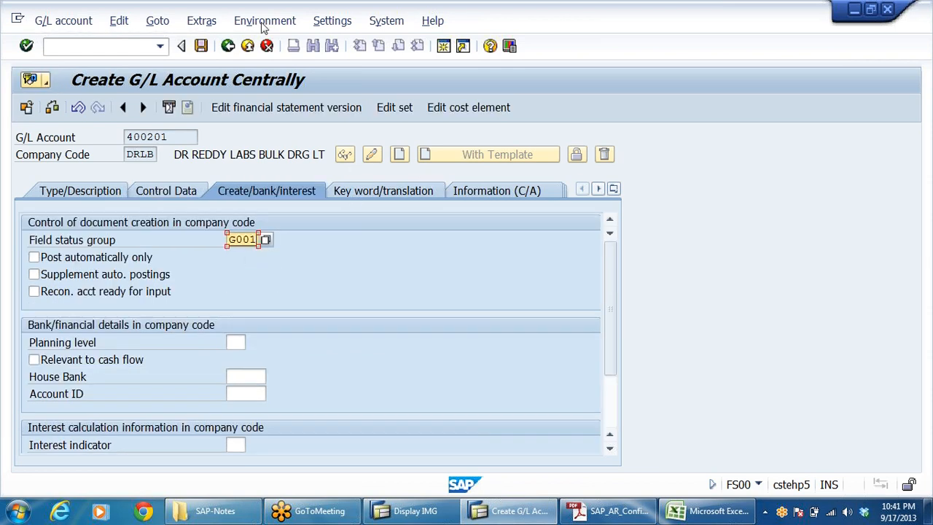
left_click(202, 46)
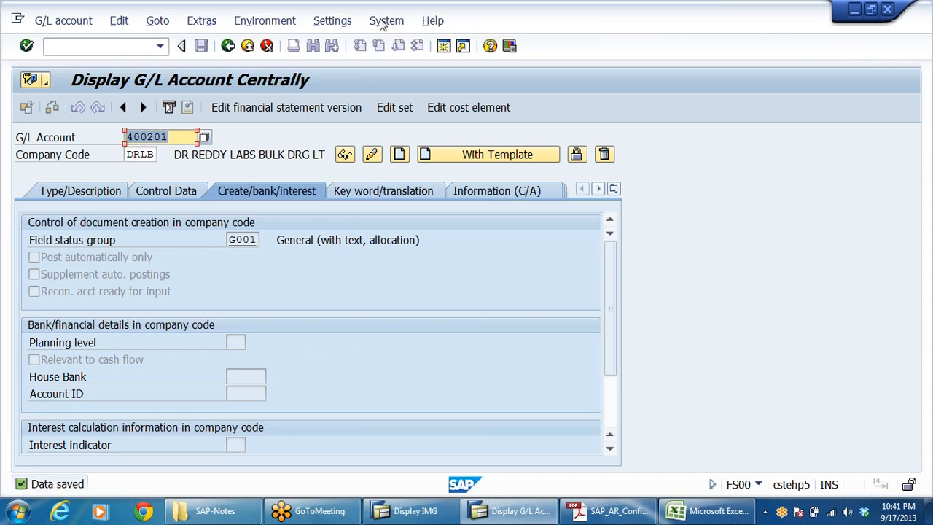
left_click(228, 46)
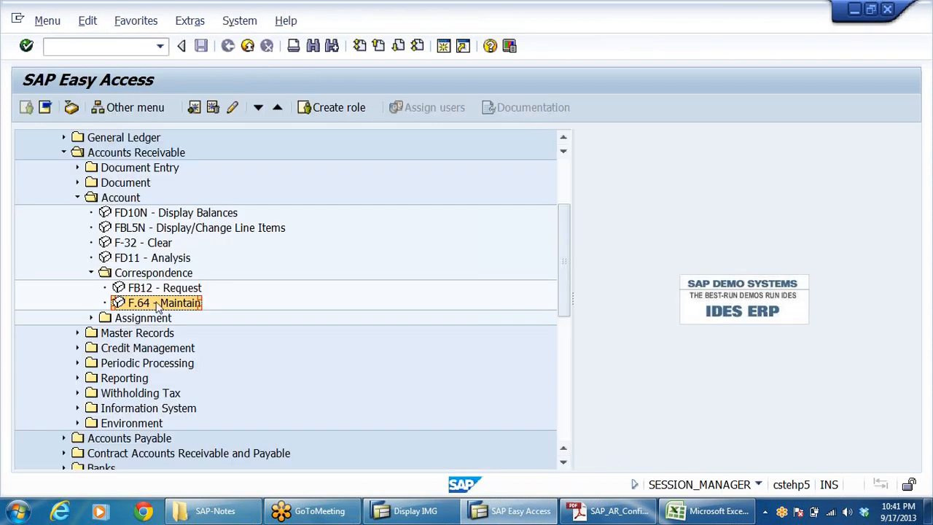
Open transaction F-22 Invoice - General from the Accounts Receivable document entry functions.
scroll(250, 318, "up", 2)
left_click(132, 245)
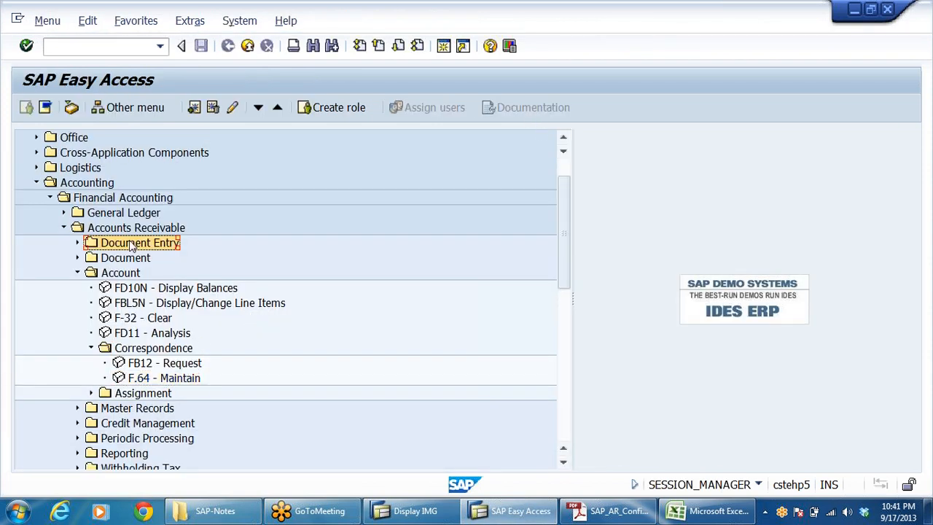
double_click(132, 245)
key("Down")
key("Down")
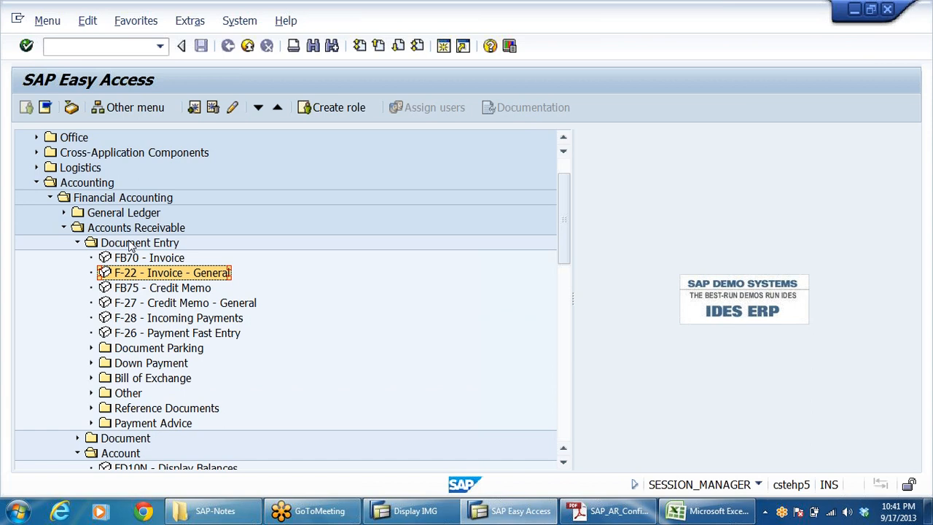
double_click(168, 277)
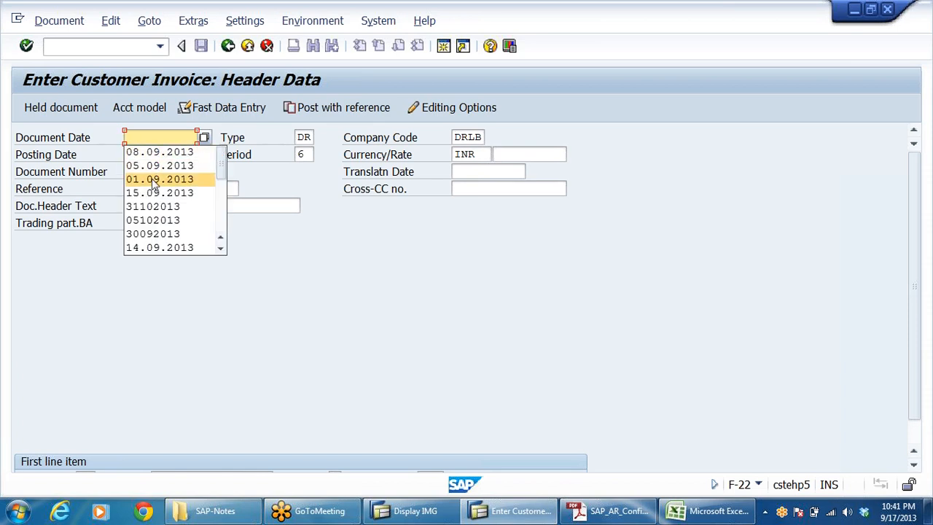
left_click(166, 193)
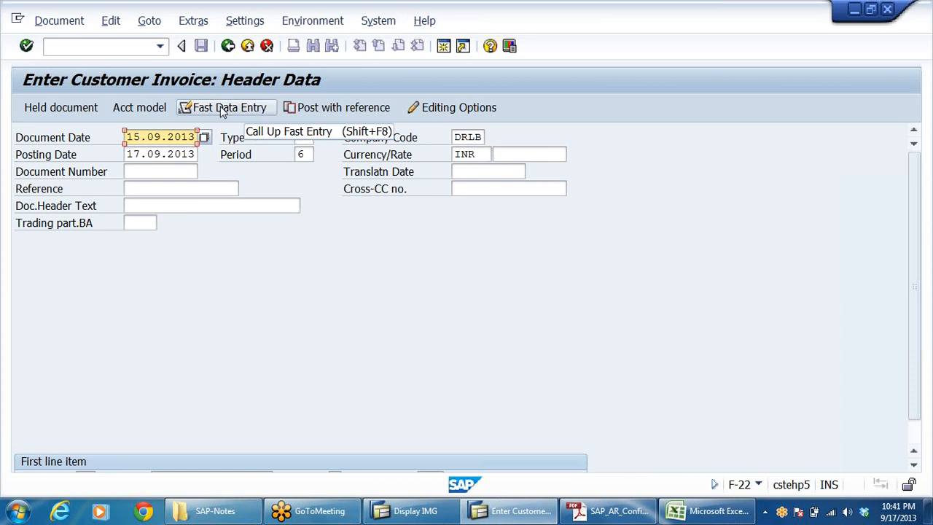
key("BackSpace")
type("7")
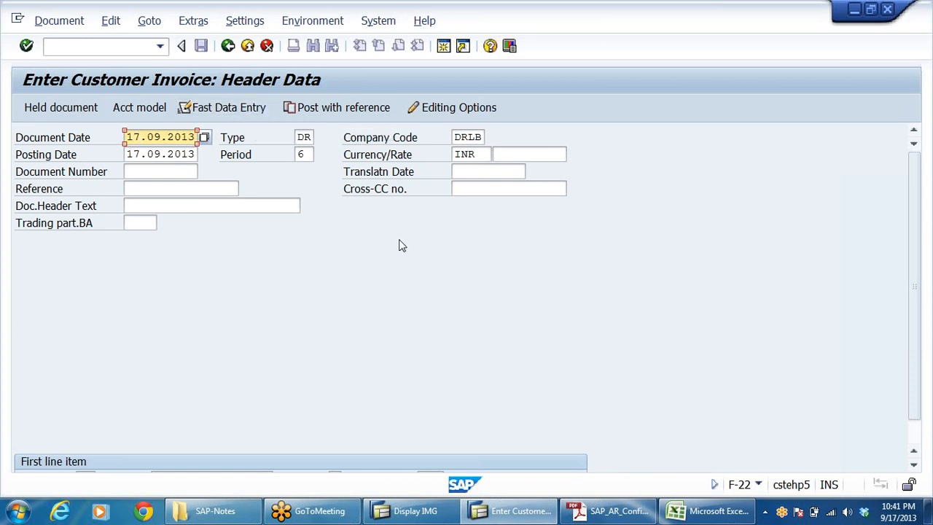
scroll(215, 470, "down", 1)
left_click(182, 452)
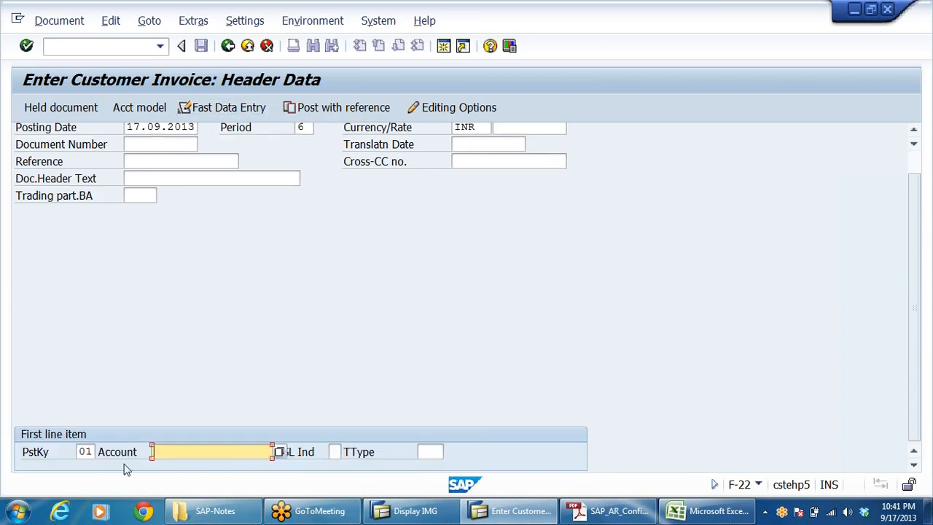
left_click(85, 451)
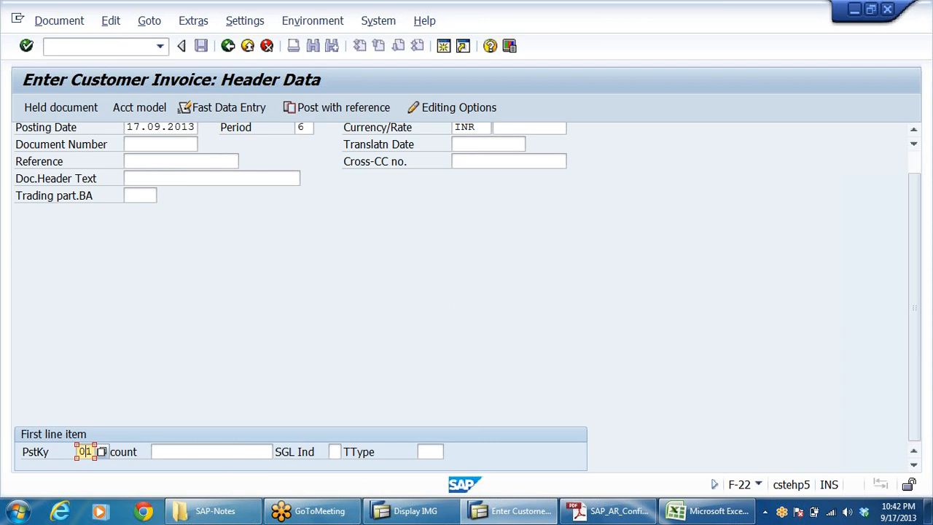
scroll(246, 342, "up", 1)
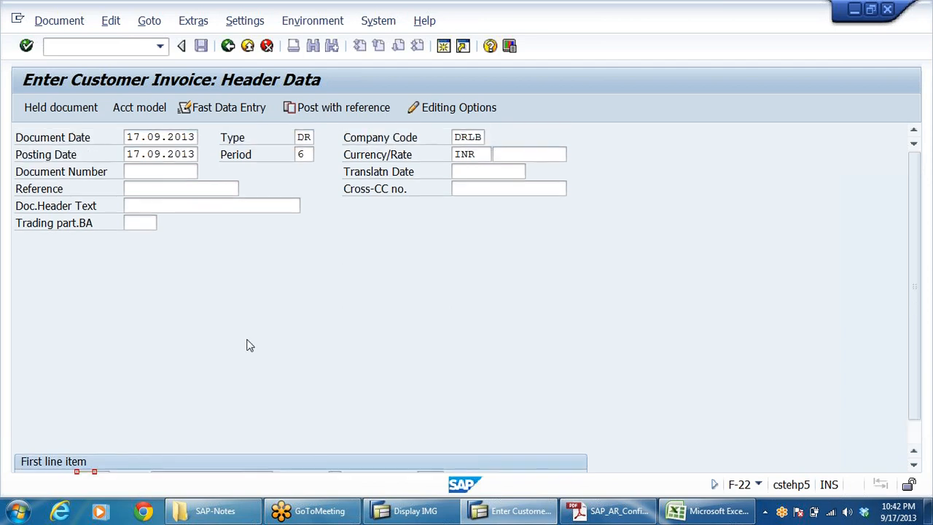
left_click(248, 46)
left_click(294, 338)
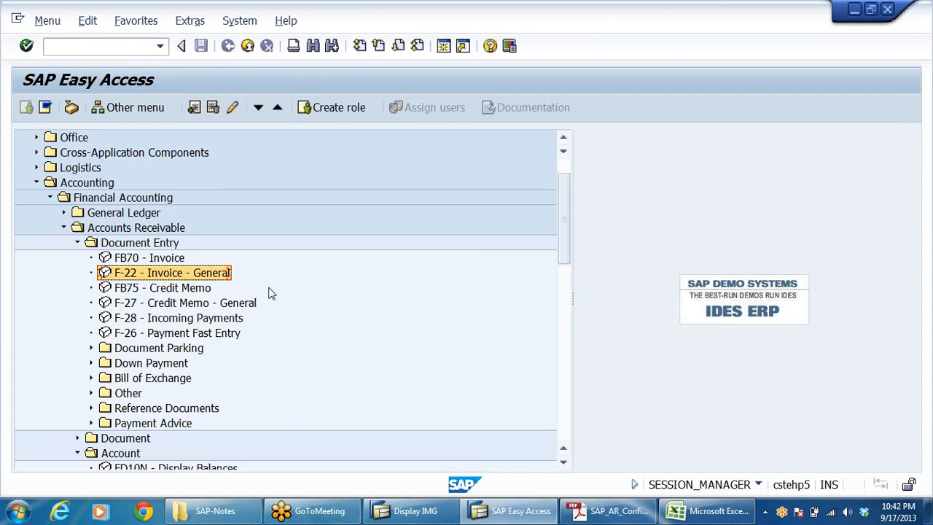
scroll(272, 296, "down", 1)
left_click(178, 274)
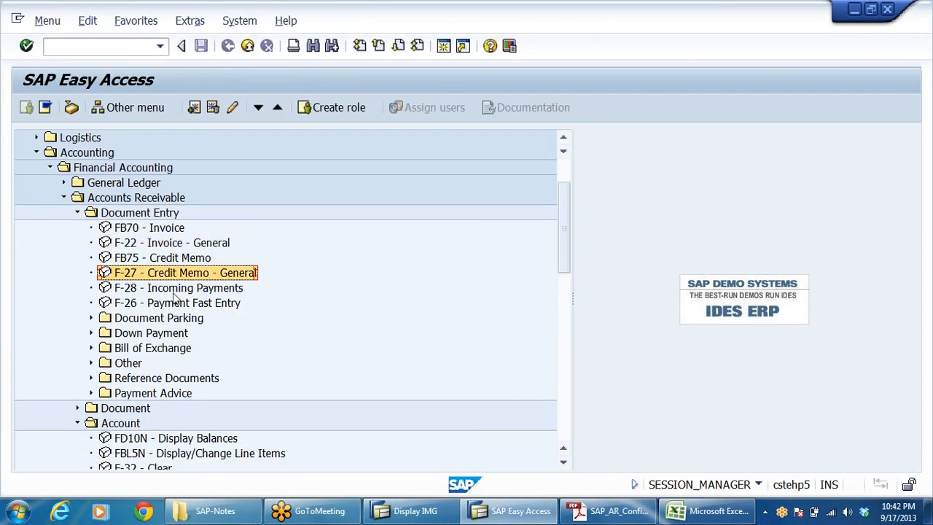
left_click(144, 264)
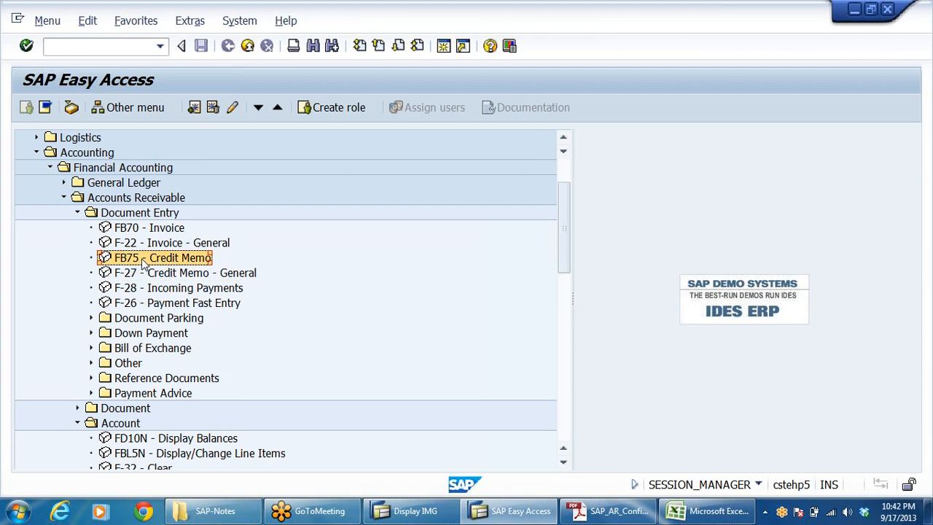
left_click(141, 232)
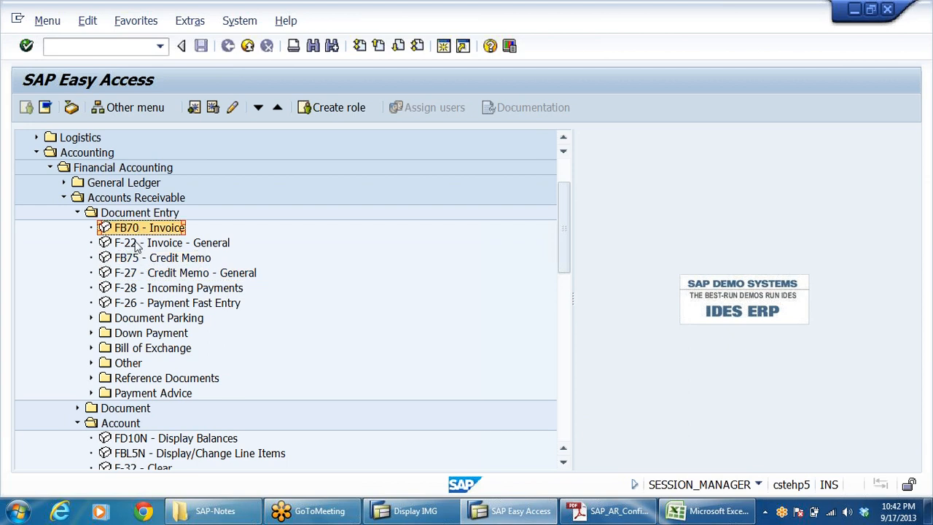
left_click(136, 245)
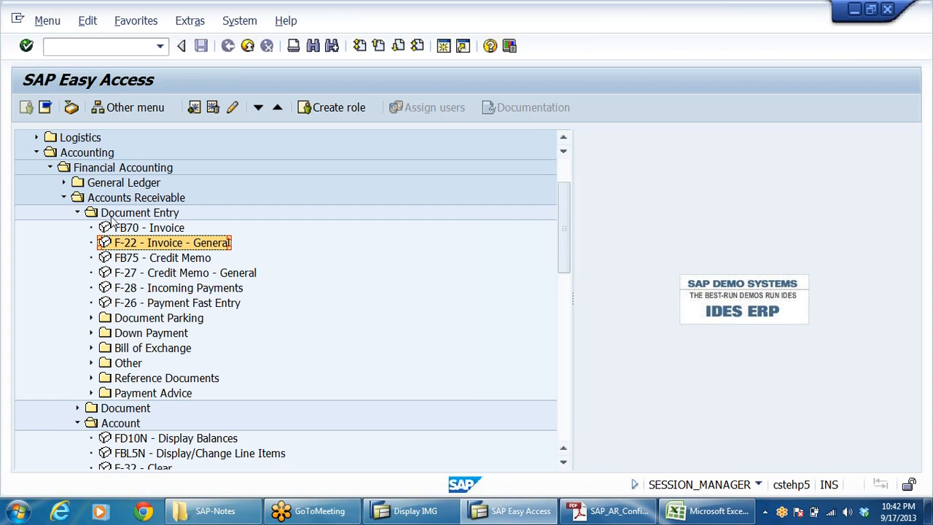
Expand the General Ledger document entry functions and select F-02 General Posting.
left_click(64, 183)
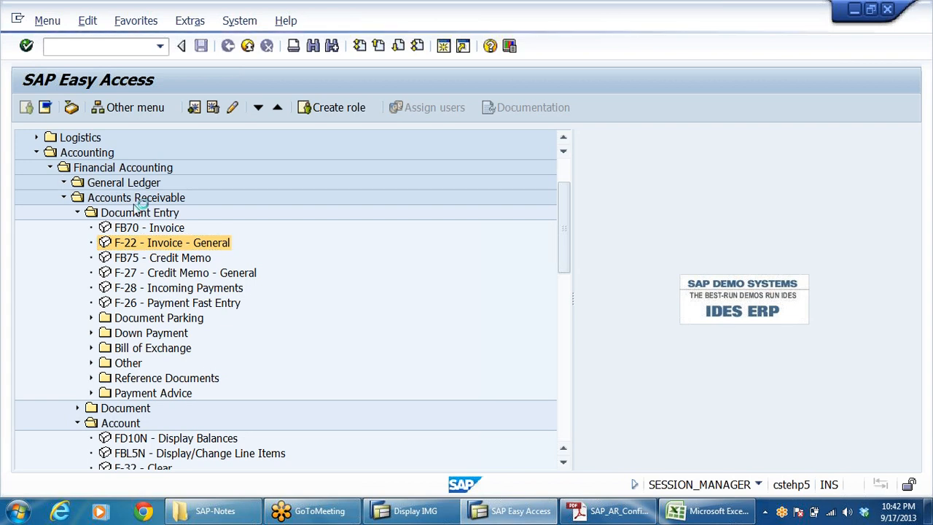
left_click(78, 199)
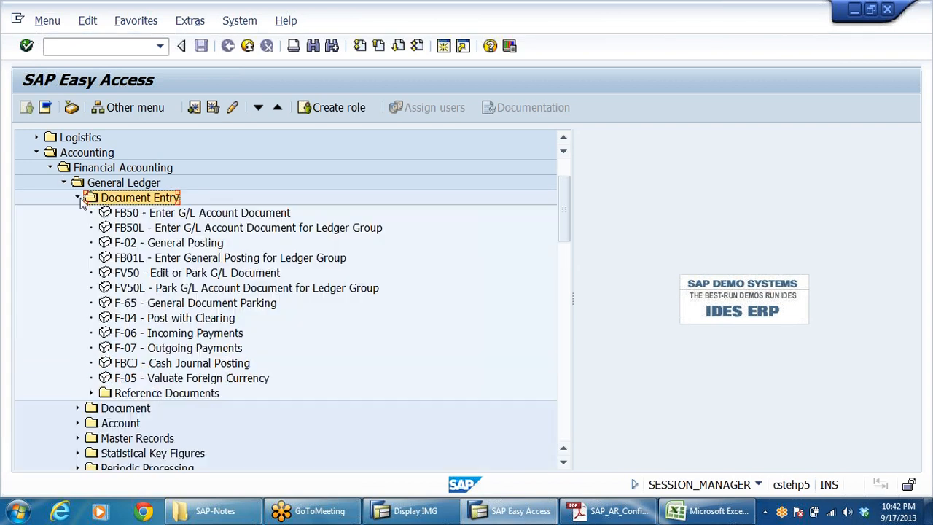
left_click(146, 213)
left_click(140, 243)
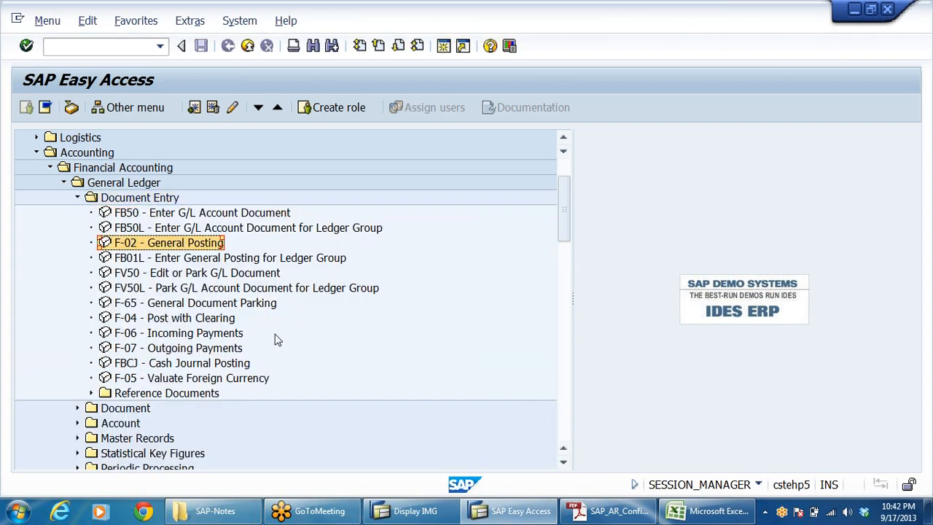
Collapse the General Ledger functions and open F-27 Credit Memo - General from the Accounts Receivable document entry functions.
left_click(190, 216)
left_click(191, 241)
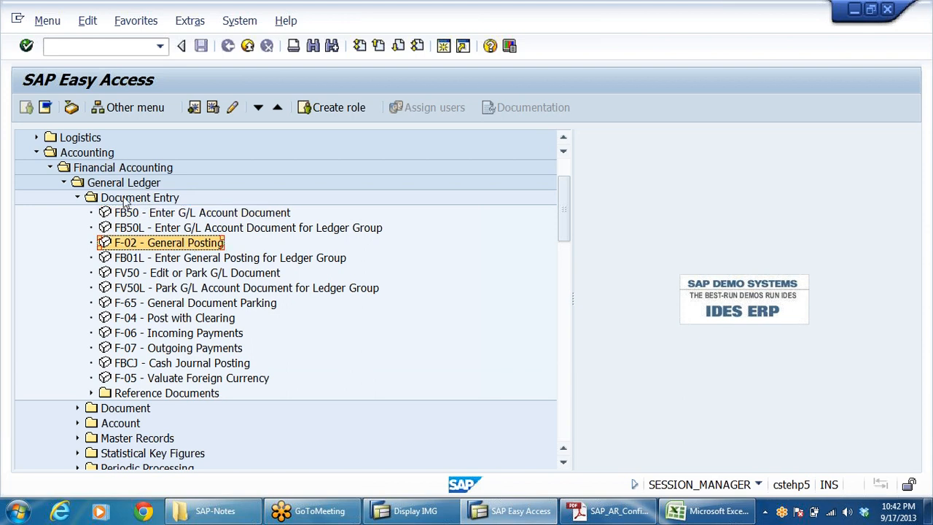
left_click(78, 197)
left_click(64, 183)
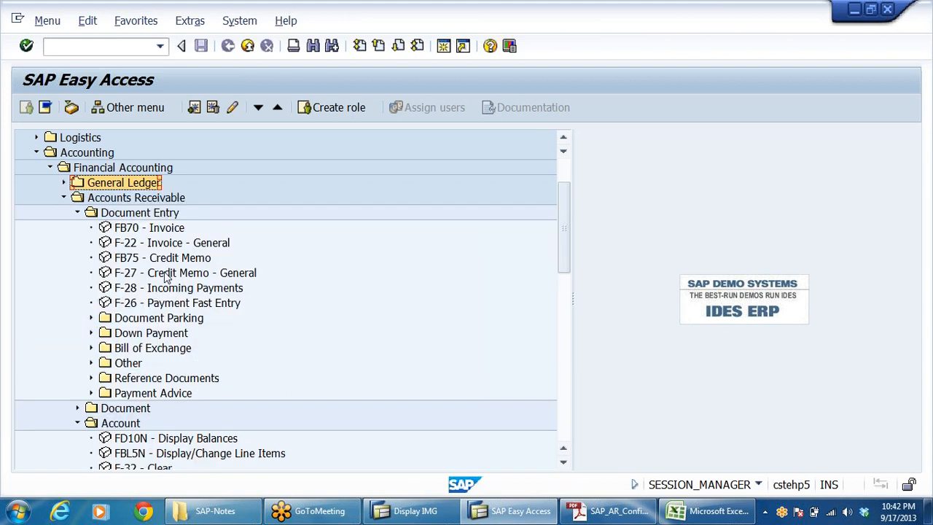
left_click(140, 230)
left_click(140, 244)
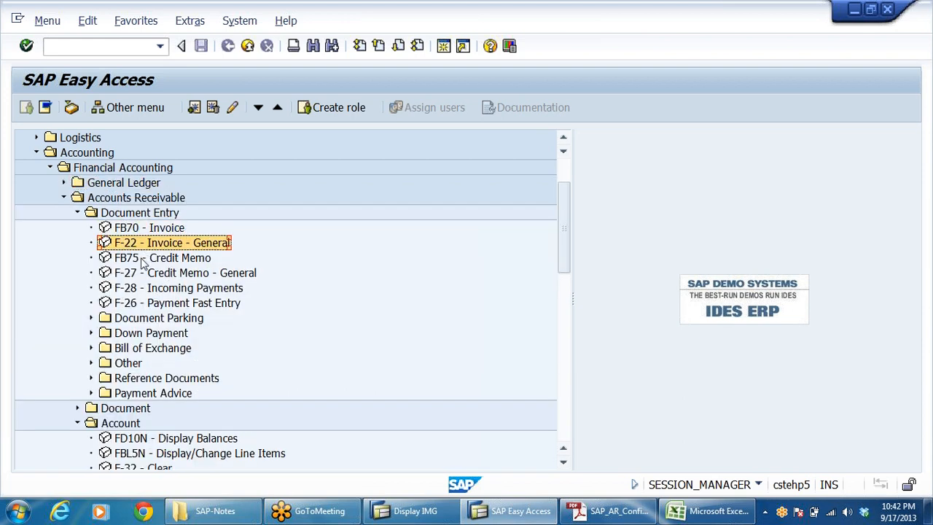
left_click(142, 259)
double_click(141, 274)
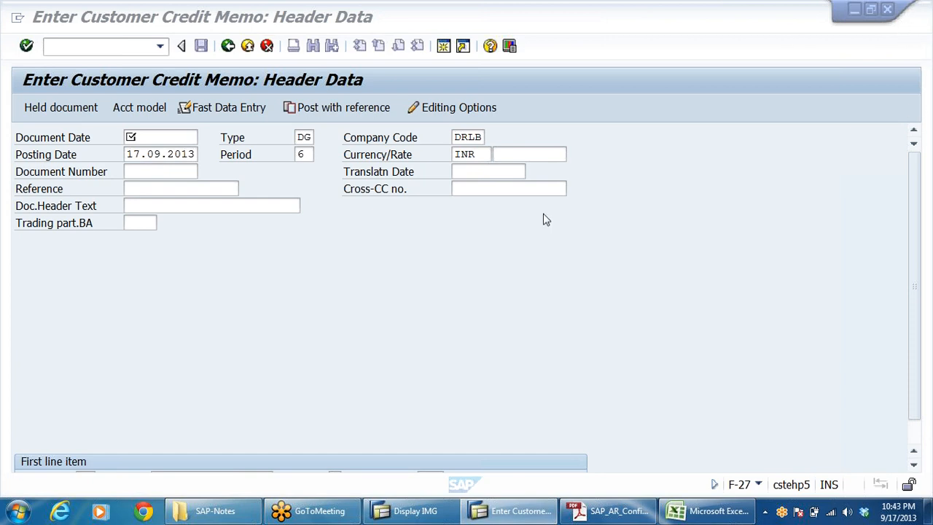
Set the document date to 17.09.2013 and choose posting key 11 (Credit memo) for the first line item.
left_click(130, 137)
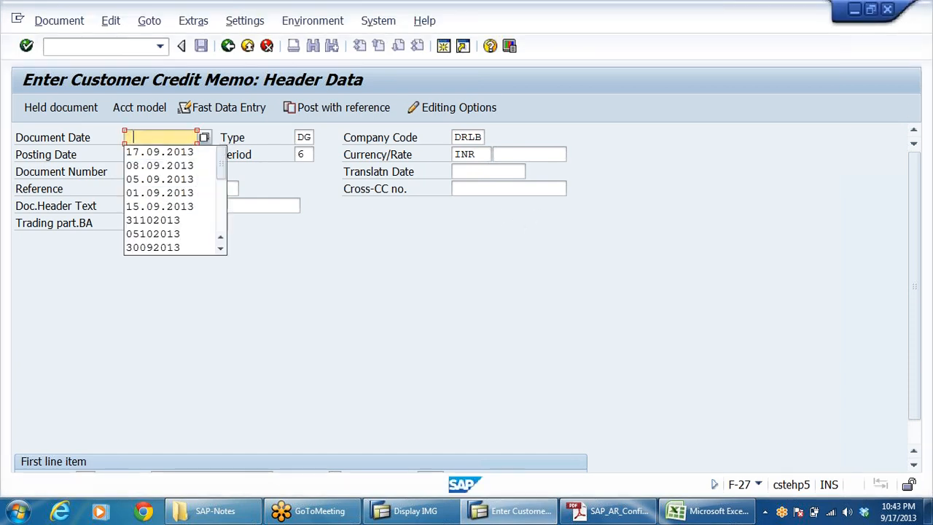
left_click(157, 151)
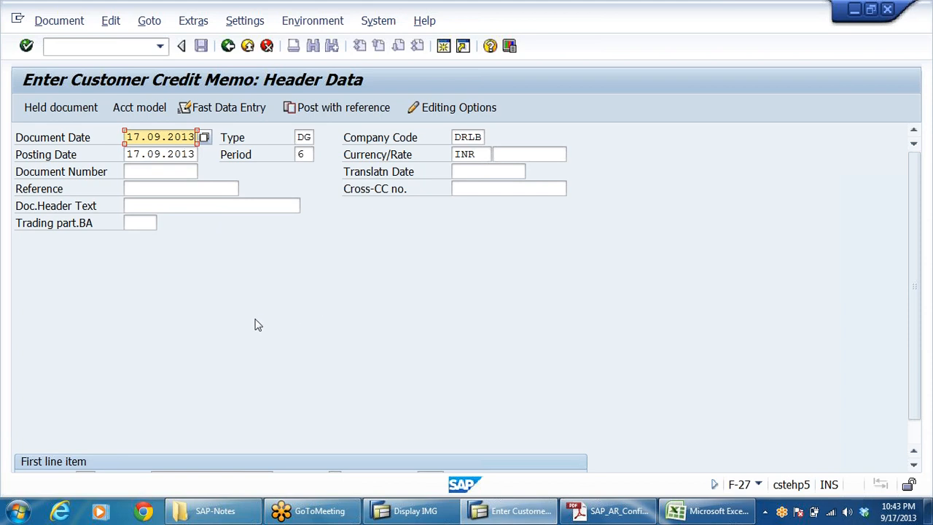
scroll(256, 323, "down", 1)
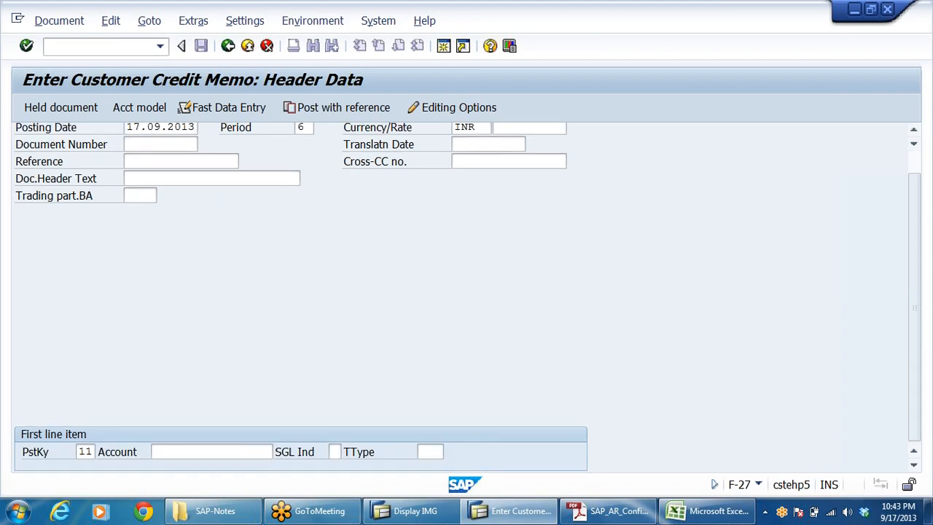
left_click_drag(75, 444, 94, 459)
key("Return")
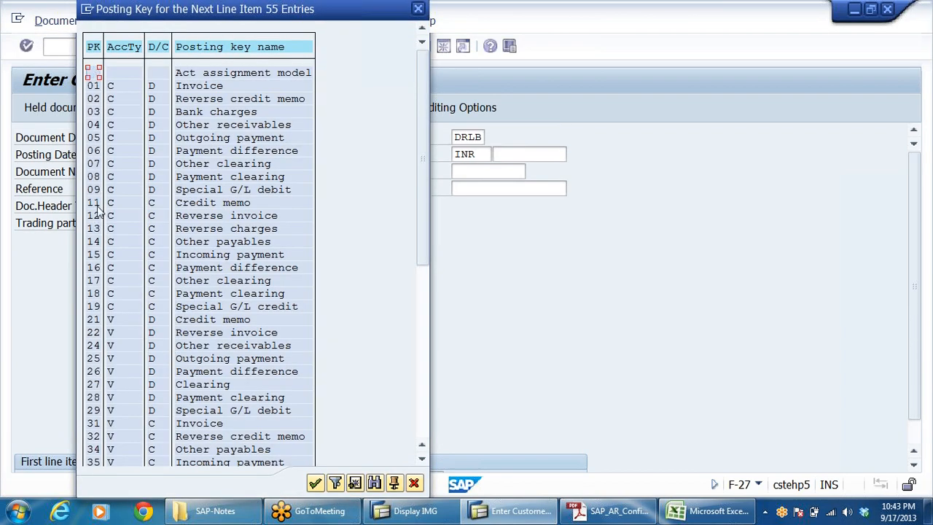
left_click(95, 204)
left_click_drag(125, 213, 228, 209)
left_click(315, 484)
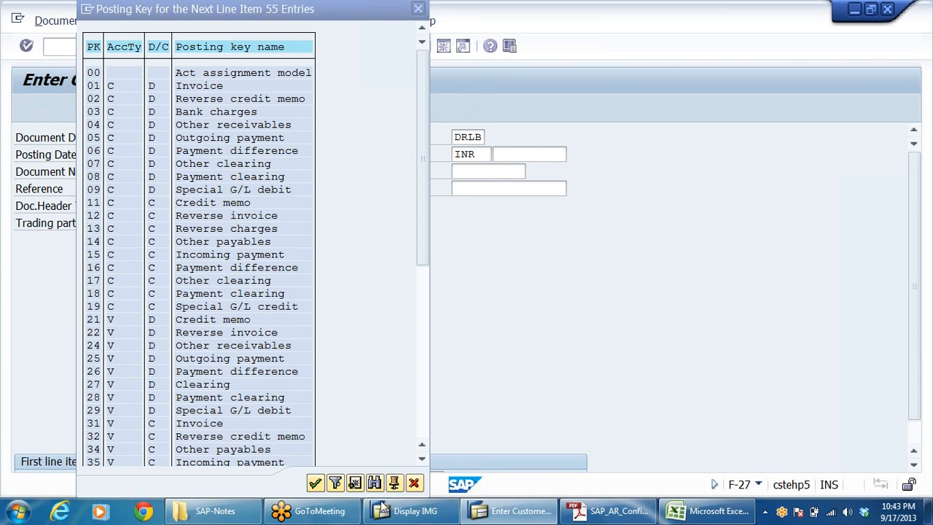
left_click(157, 451)
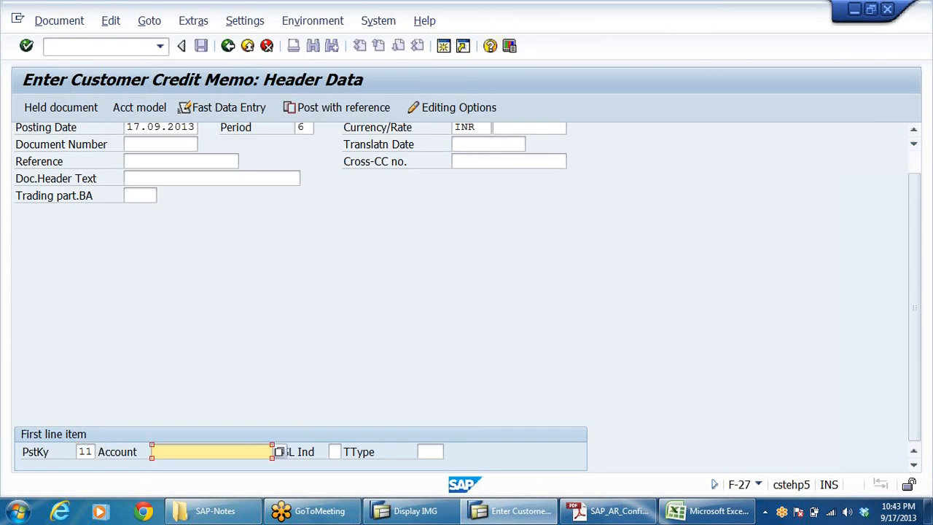
key("BackSpace")
key("Escape")
type("400201")
key("BackSpace")
key("BackSpace")
key("BackSpace")
key("BackSpace")
key("BackSpace")
key("BackSpace")
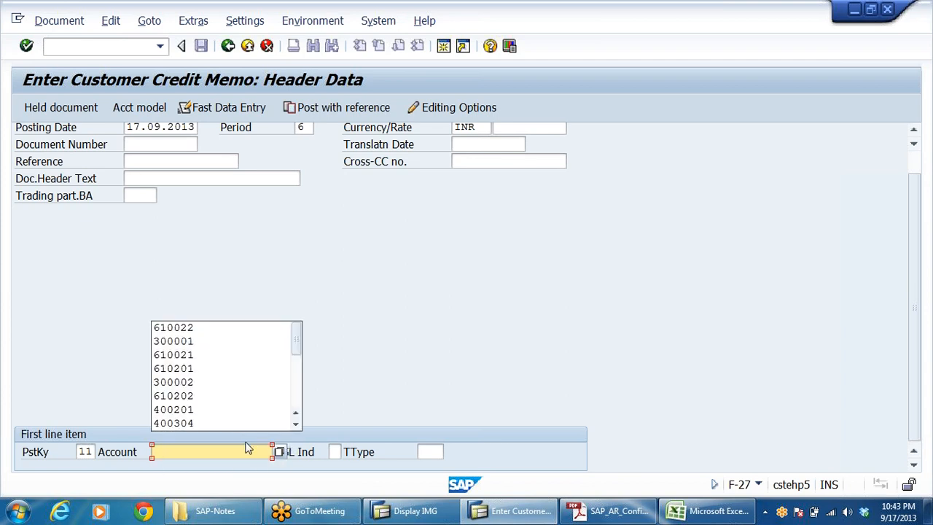
Look up the DRLB customers, choose Sun Pharma Dealers as the first line item's account and proceed to the customer item.
left_click(279, 452)
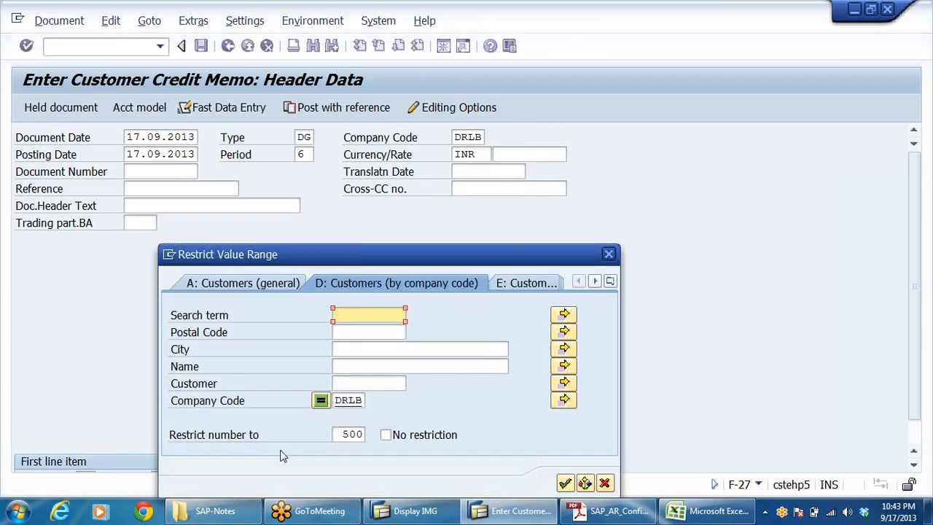
key("Return")
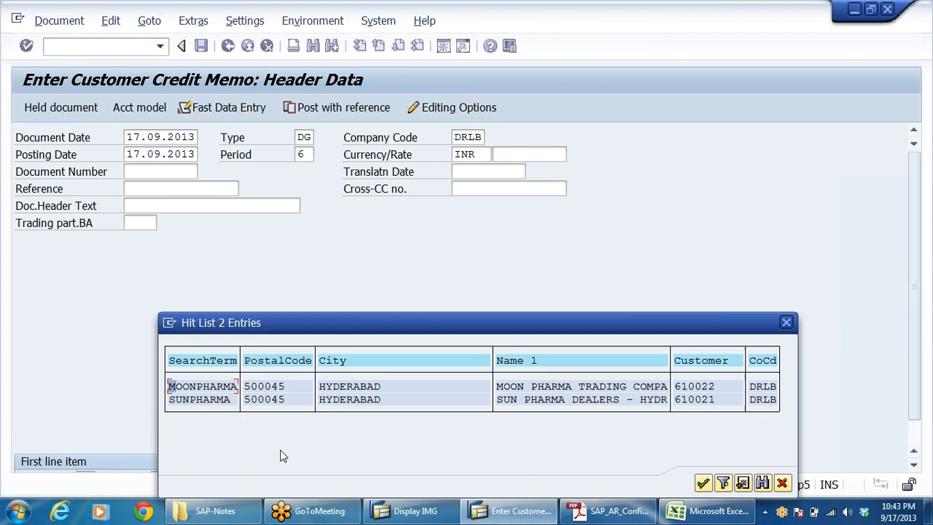
double_click(705, 400)
key("Return")
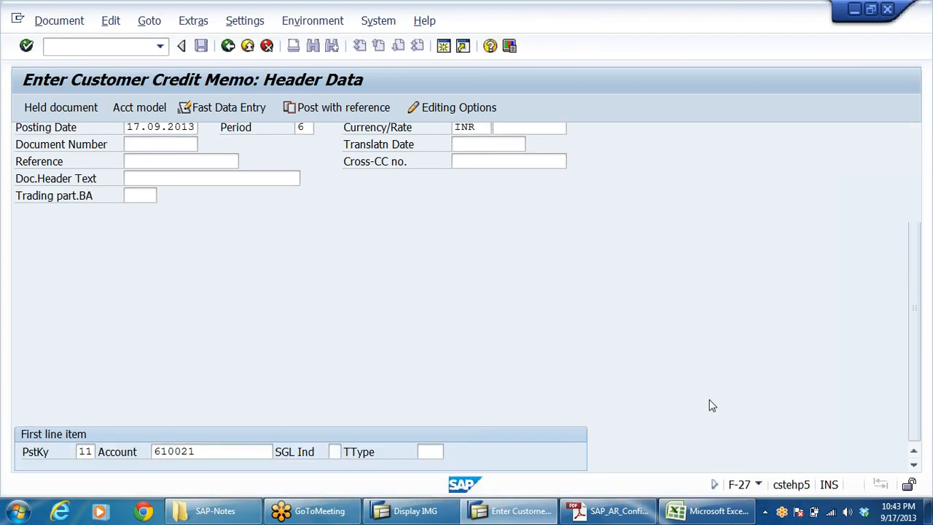
Enter an amount of 10000 INR and the text CUSTOMER CREDIT NOTE for the customer item.
left_click(144, 206)
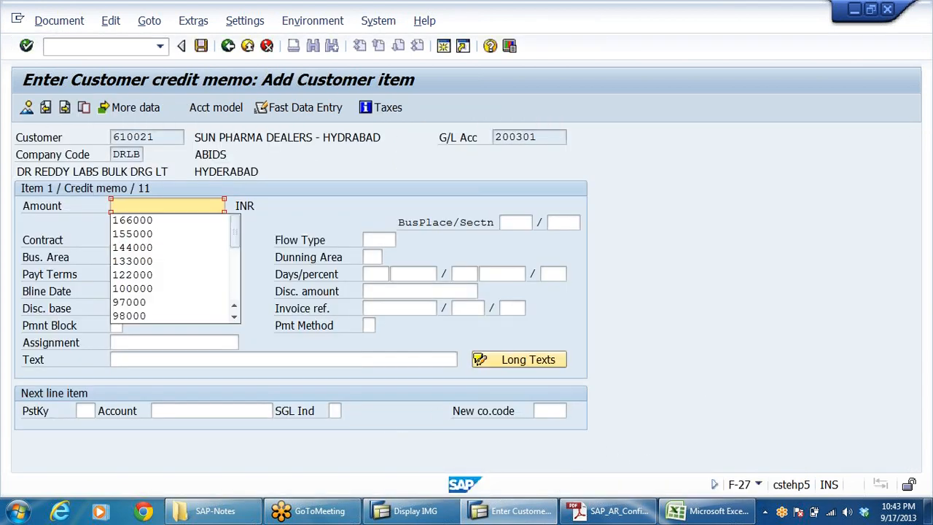
key("Escape")
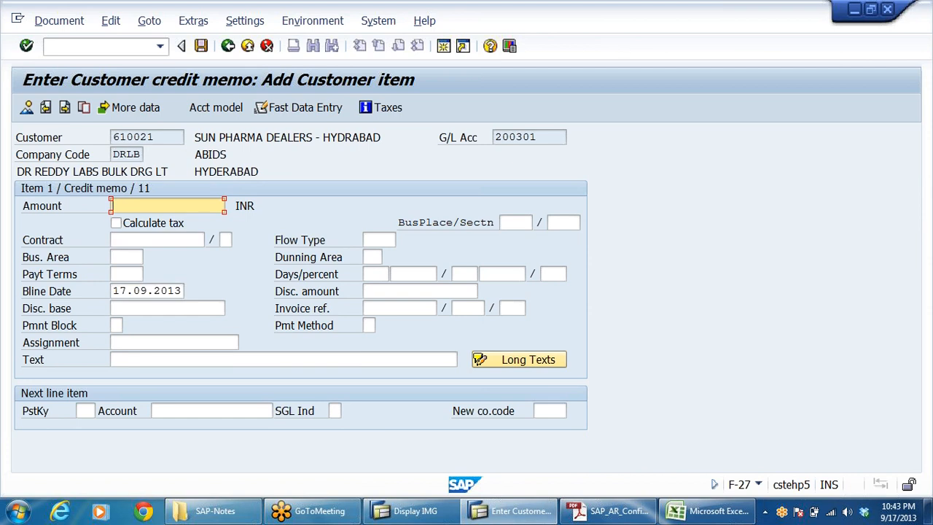
type("10000")
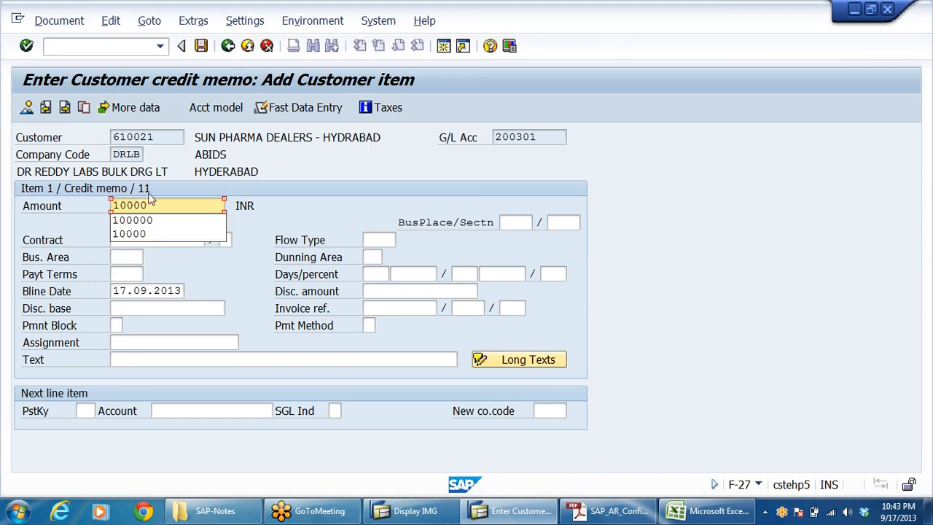
key("Escape")
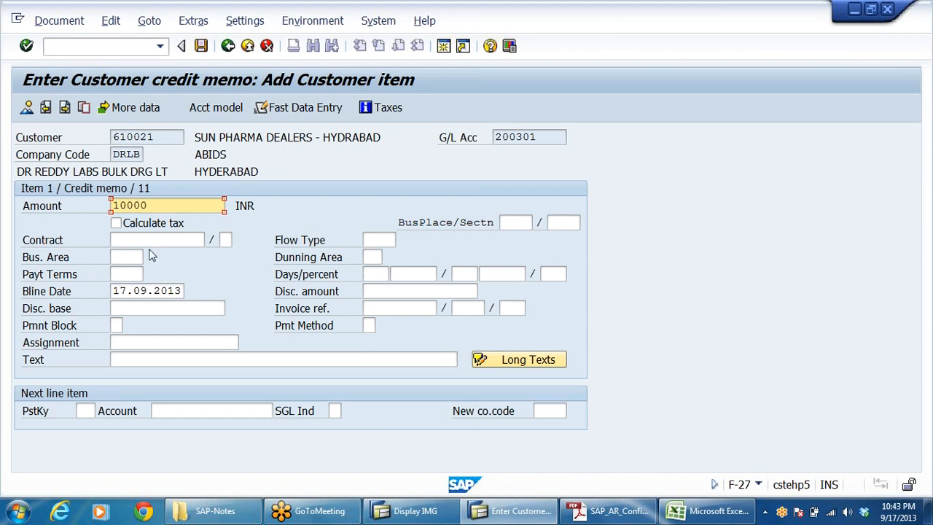
left_click(451, 360)
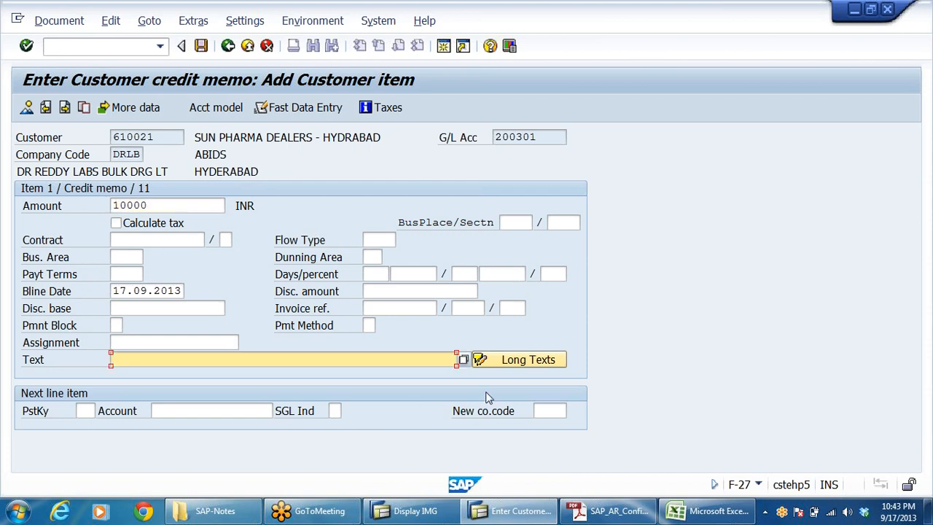
type("CUSTOM")
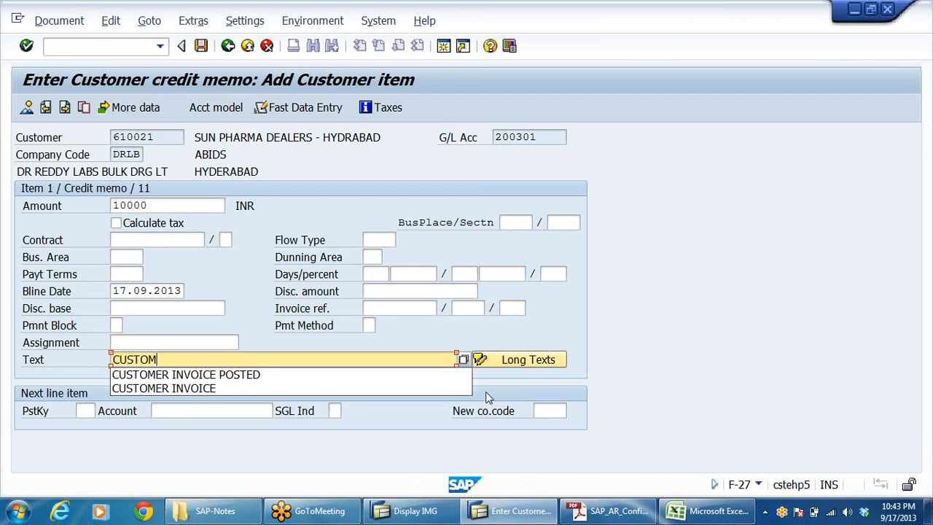
type("ER CR")
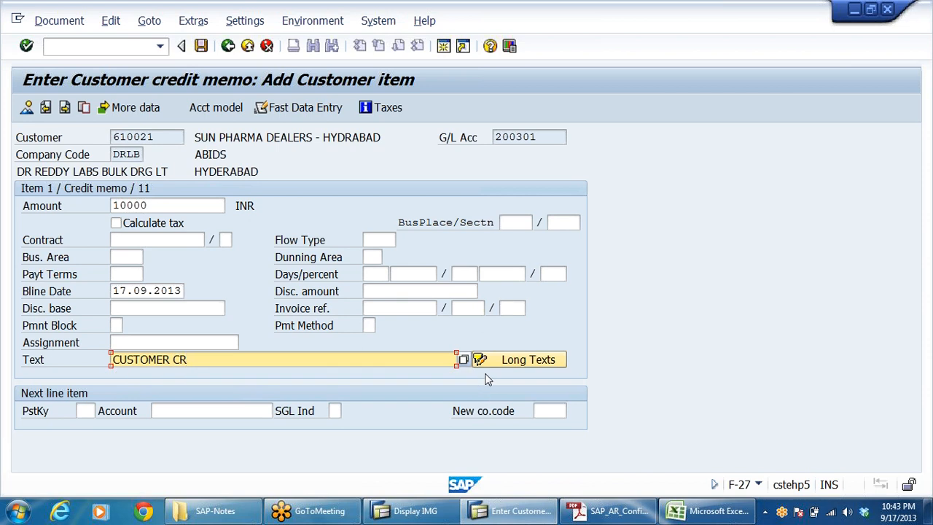
type("EDIT NOTE")
key("Tab")
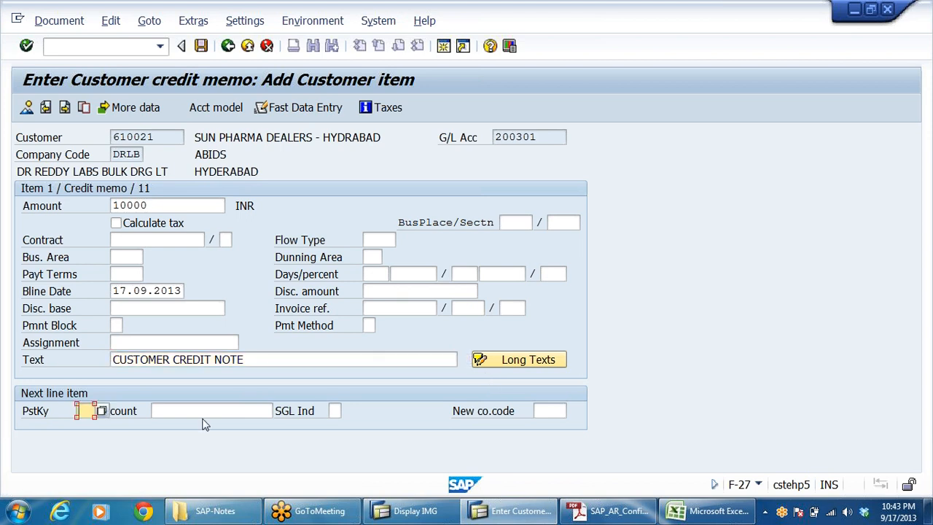
Set the next line item to posting key 40 and G/L account 400201, and extend the customer item's text to CUSTOMER CREDIT NOTE FOR QTY REBATE.
type("40")
left_click(182, 411)
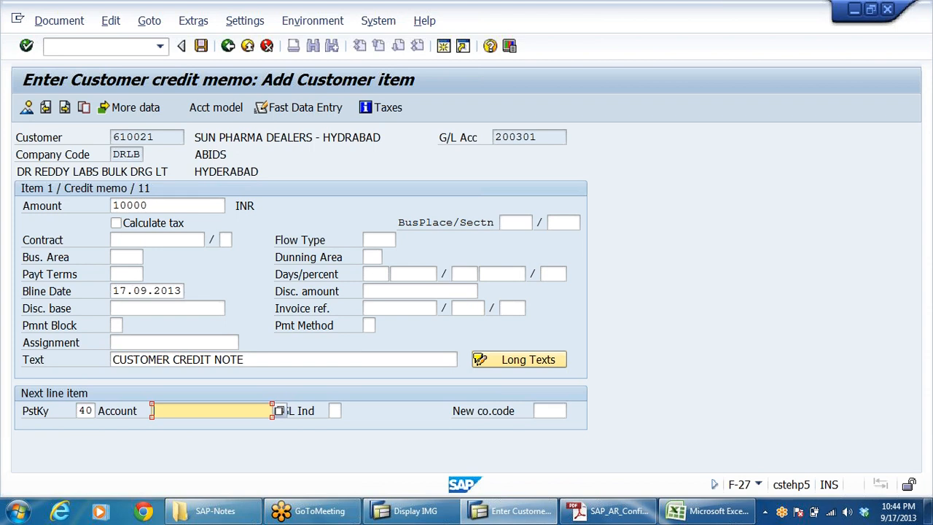
key("BackSpace")
key("BackSpace")
left_click(280, 411)
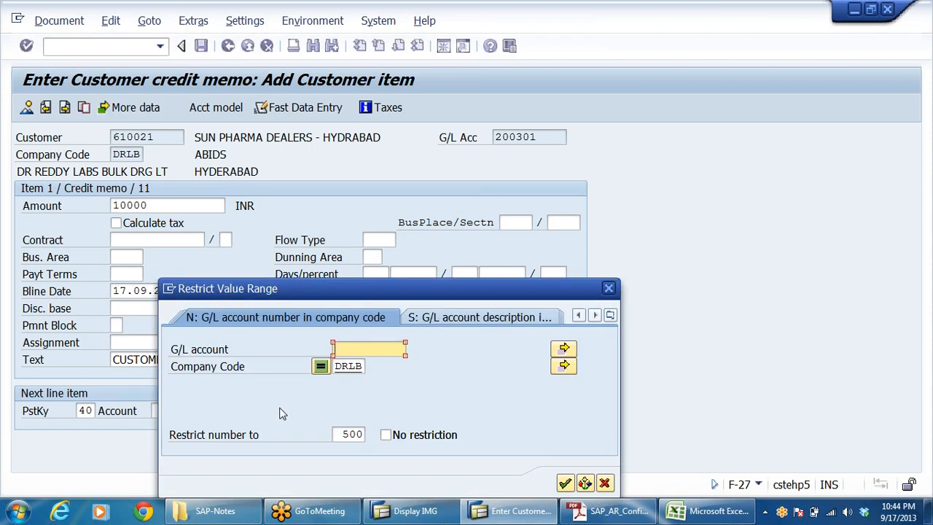
key("Return")
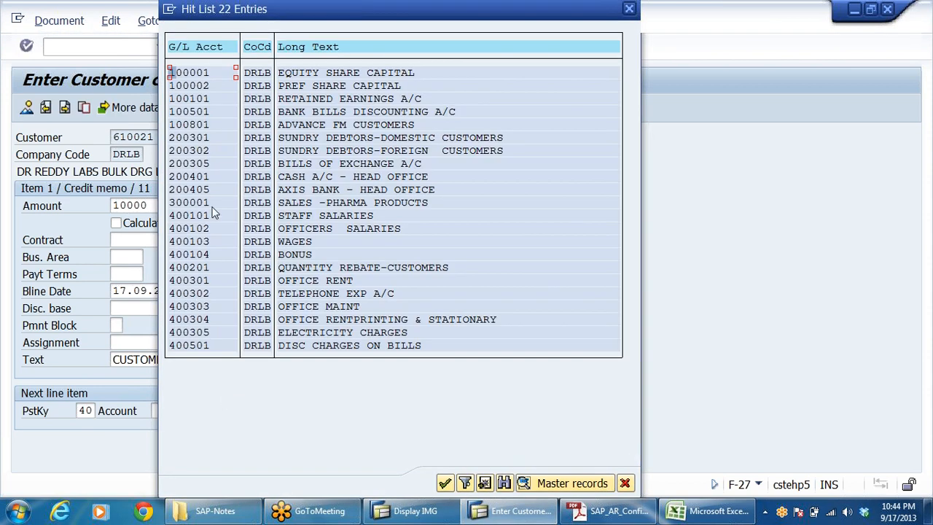
left_click(204, 293)
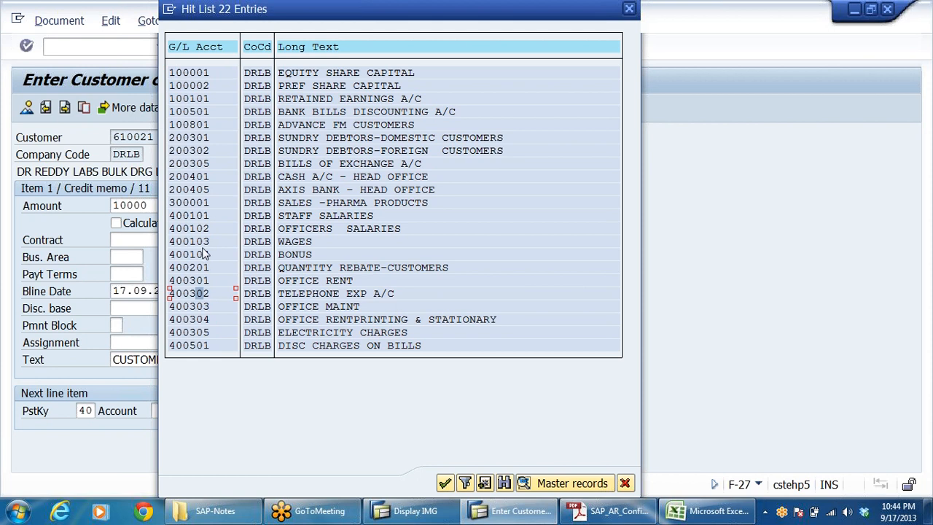
left_click(201, 267)
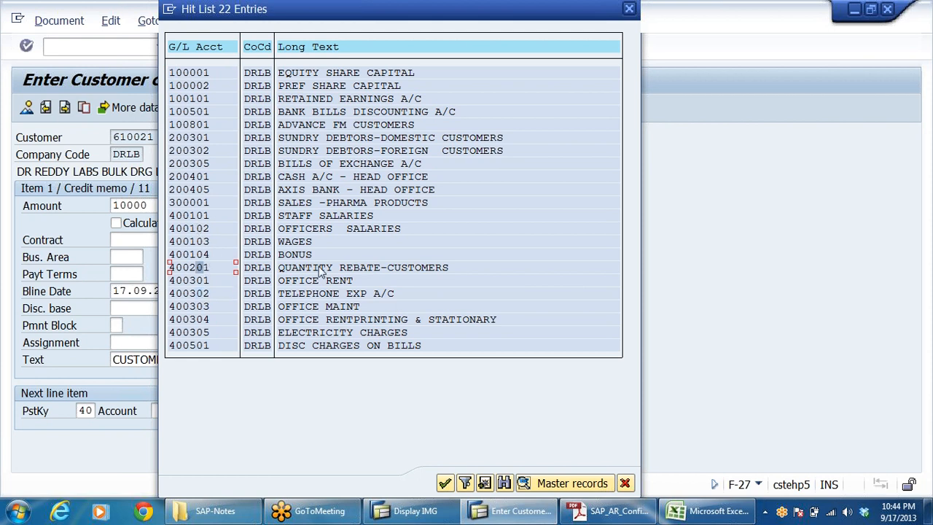
left_click(342, 268)
double_click(323, 268)
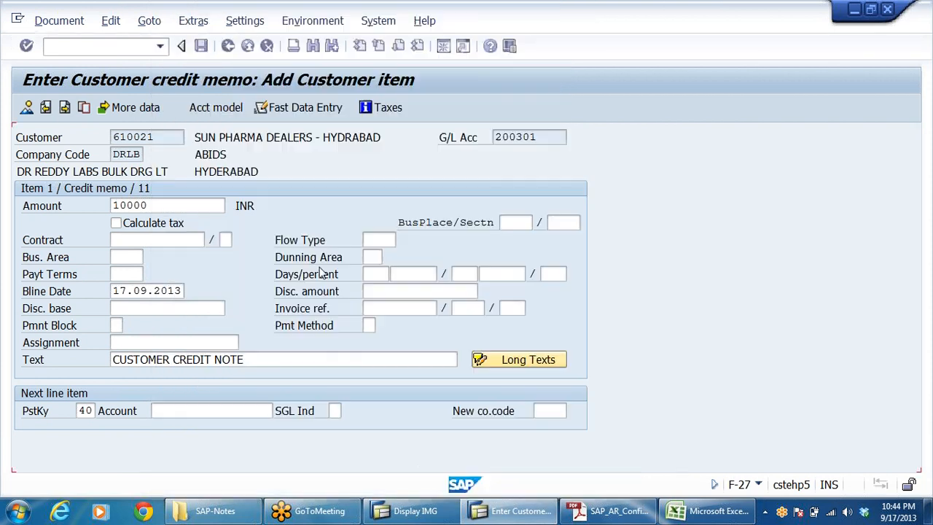
left_click(444, 360)
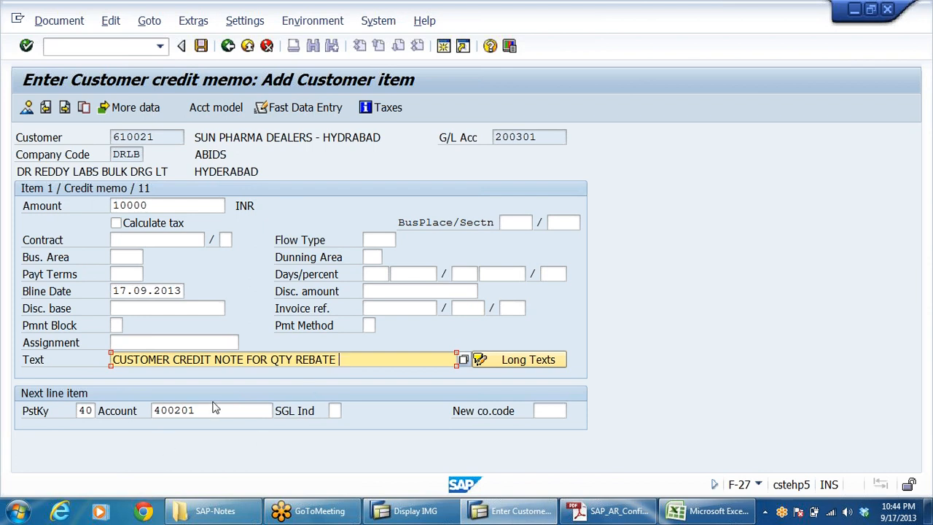
key("Return")
Enter amount 10000 and text CUSTOMER CREDIT NOTE FOR QTY REBATE for the rebate debit item, and post the credit memo from its overview.
left_click(162, 206)
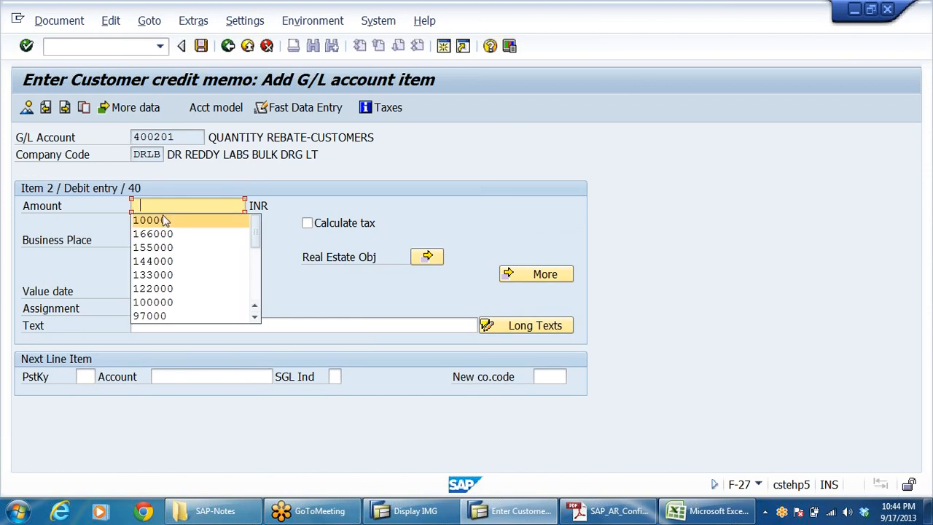
left_click(163, 216)
left_click(211, 325)
left_click(212, 338)
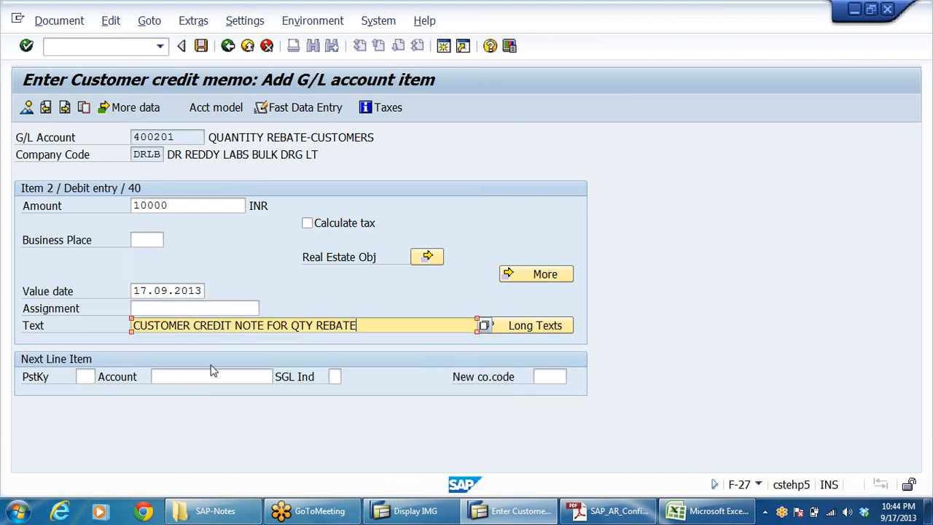
left_click(27, 107)
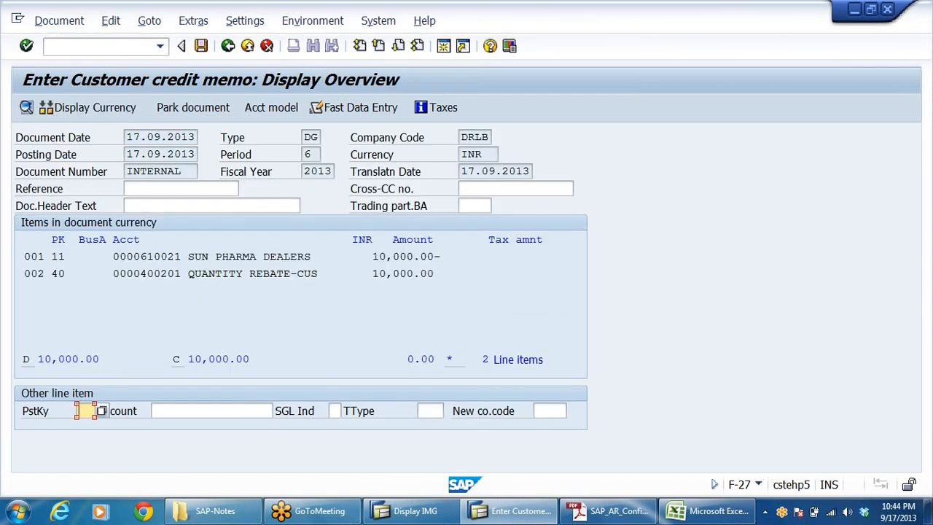
left_click(201, 46)
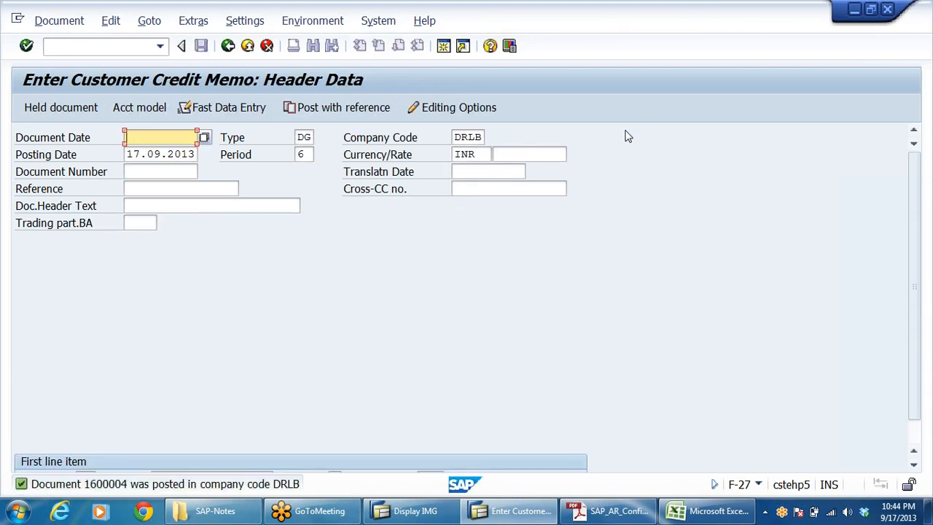
Open the posting message's details and copy the document number.
double_click(124, 485)
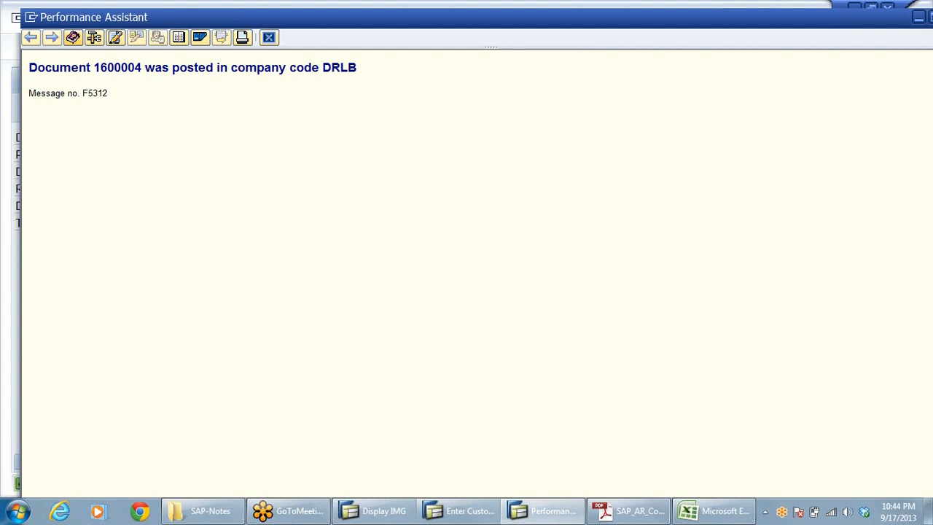
left_click_drag(141, 67, 94, 67)
key("ctrl+c")
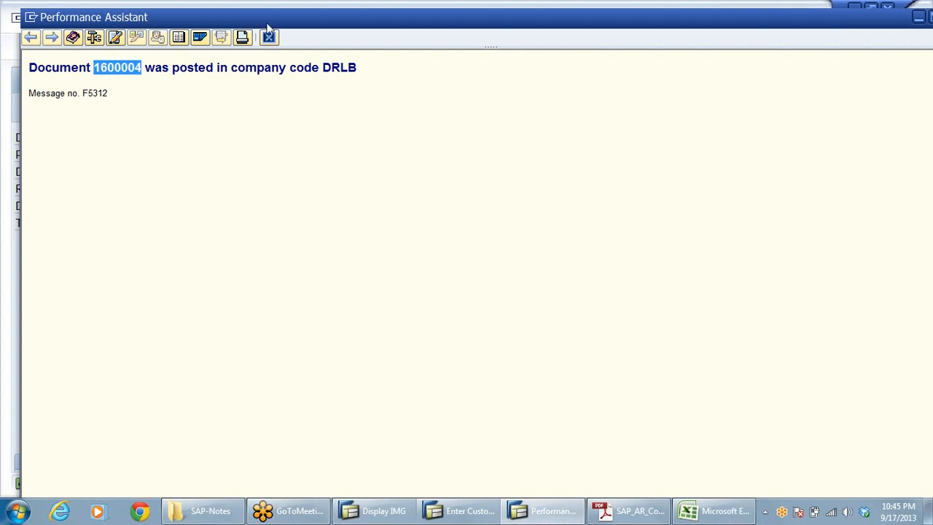
Close the posting message's details and exit customer credit memo entry, confirming that editing ends.
left_click(267, 37)
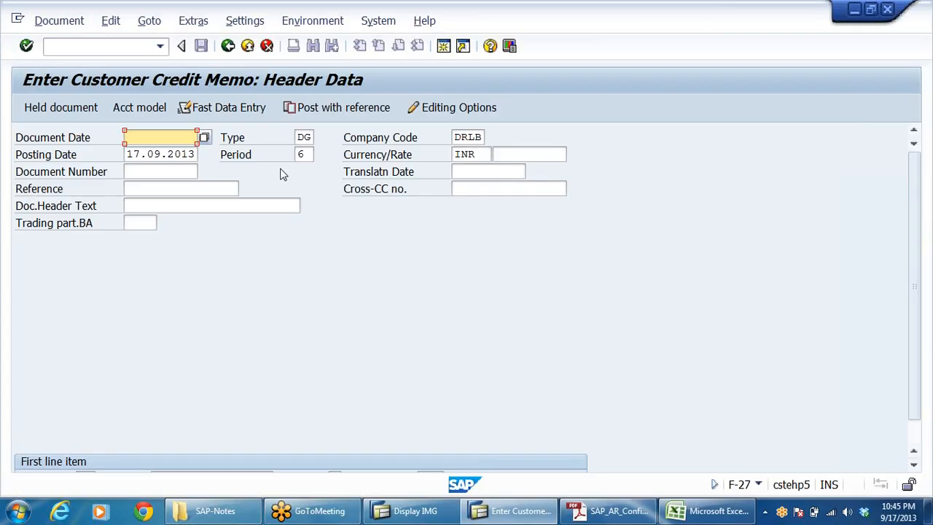
left_click(248, 46)
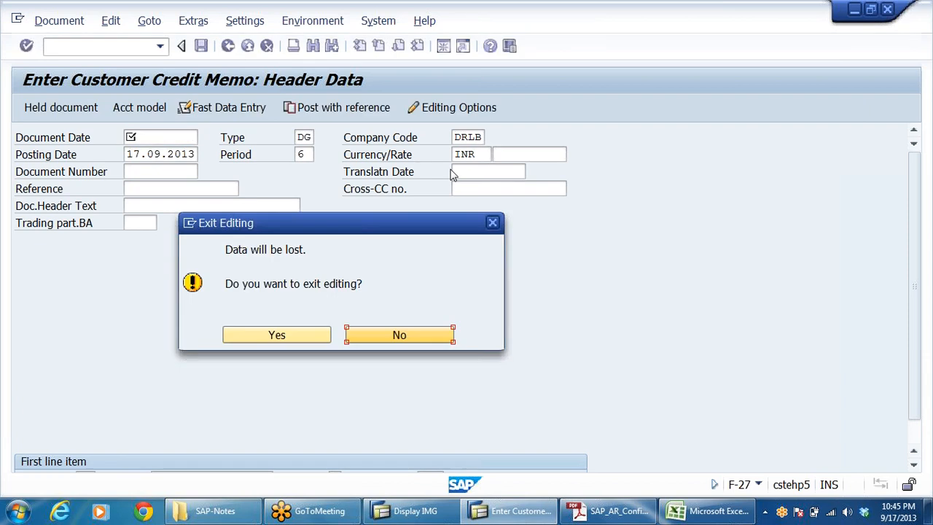
left_click(270, 337)
Open the FB12 correspondence request under the customer account functions and bring up the correspondence types for company code DRLB.
scroll(349, 321, "down", 6)
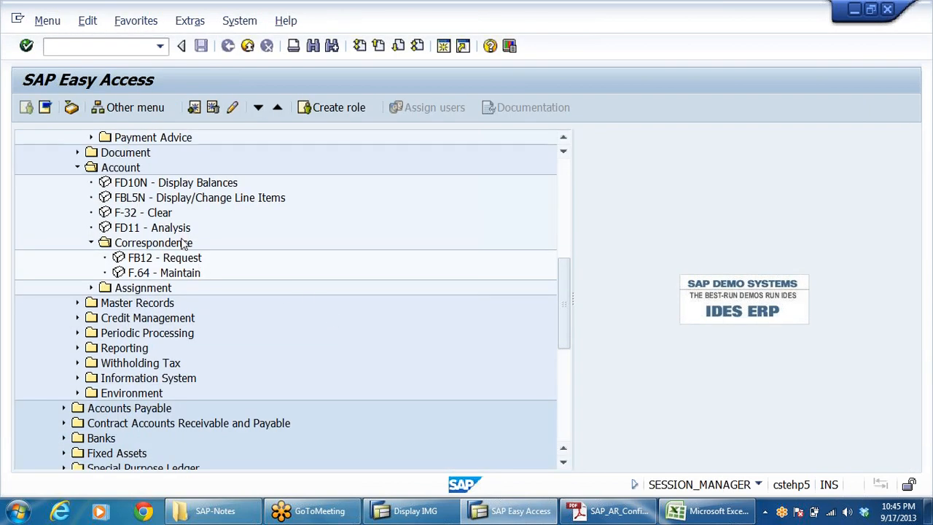
left_click(183, 243)
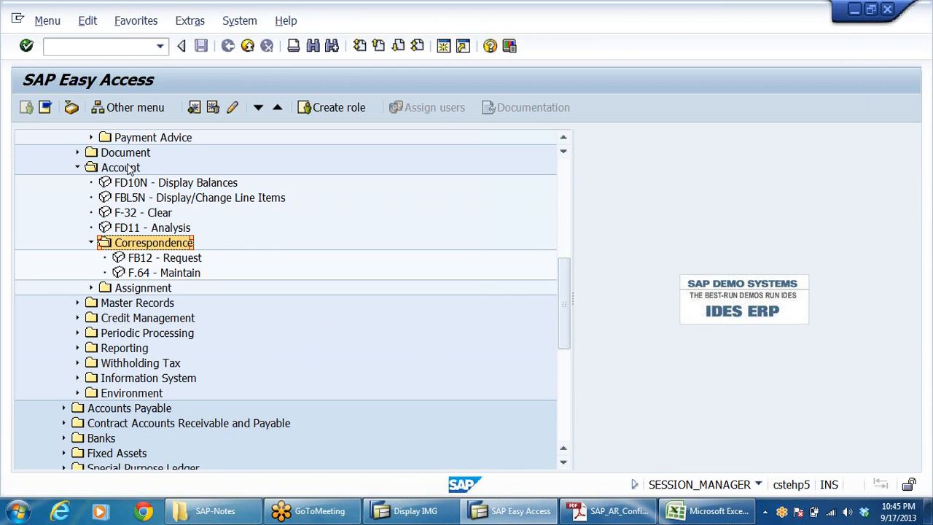
left_click(157, 257)
double_click(155, 259)
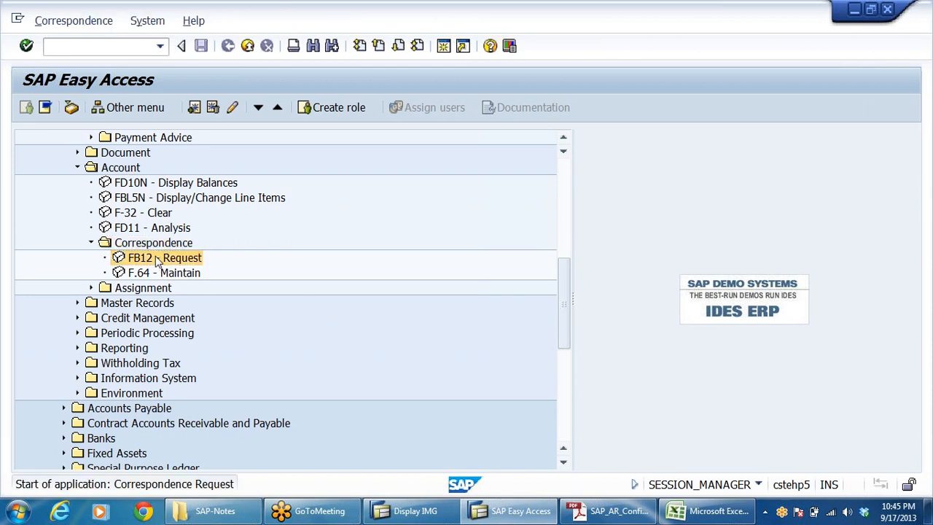
key("Return")
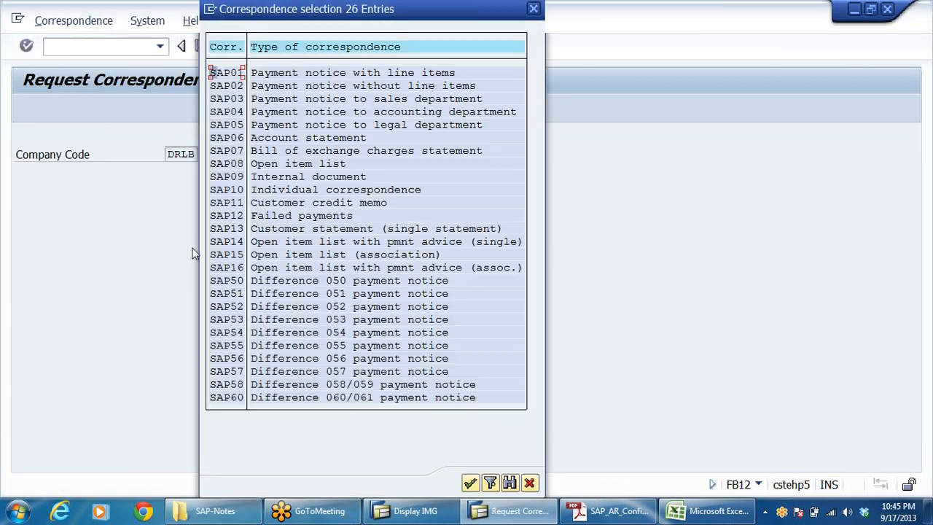
Request the SAP11 customer credit memo correspondence for the copied document number and fiscal year 2013.
left_click(226, 203)
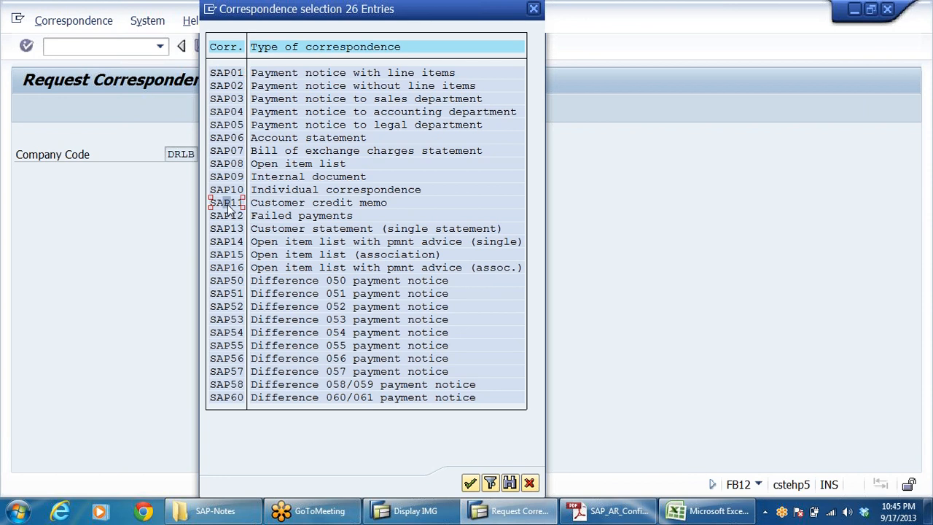
double_click(227, 204)
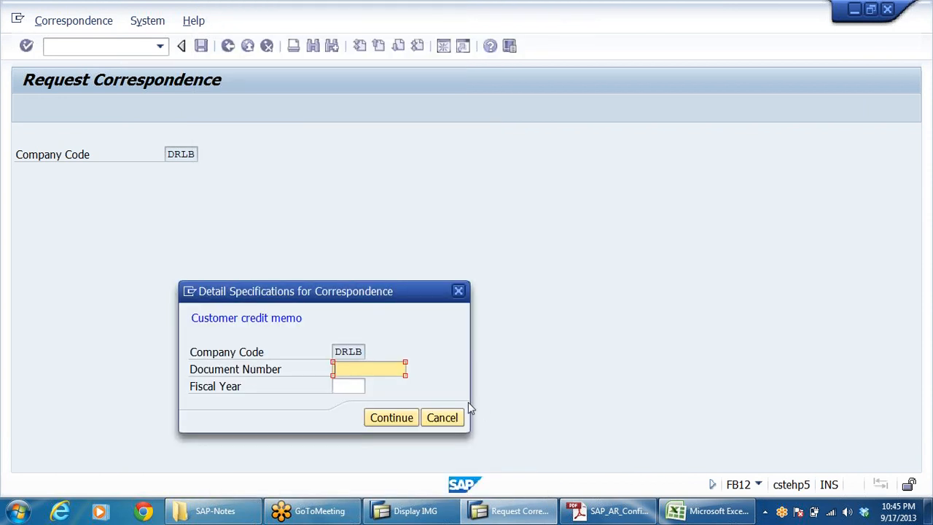
key("ctrl+v")
left_click(348, 387)
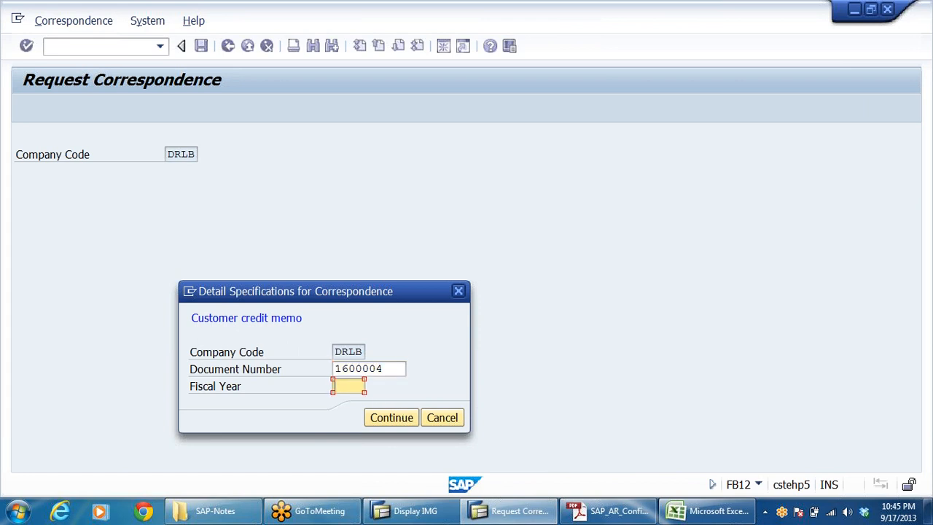
left_click(348, 401)
left_click(399, 421)
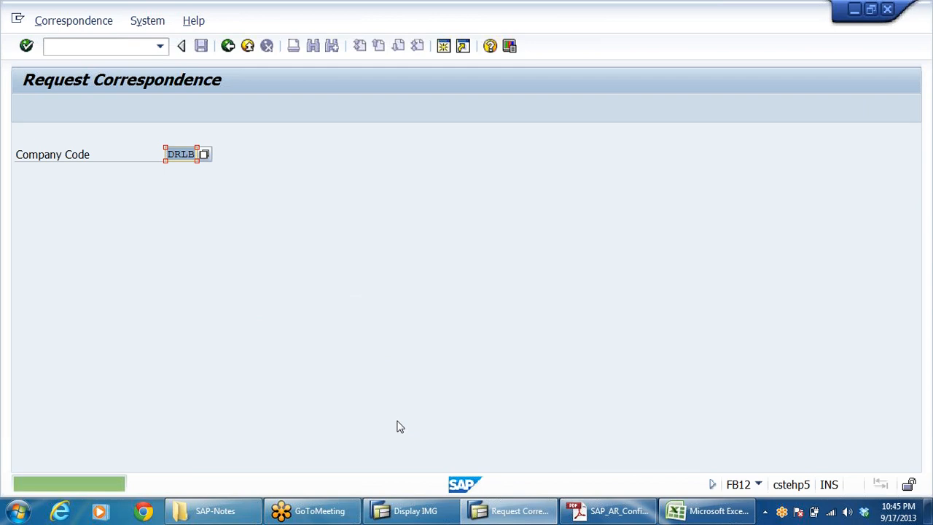
Leave the request and list the SAP11 correspondence requests for company code DRLB in F.64.
left_click(228, 45)
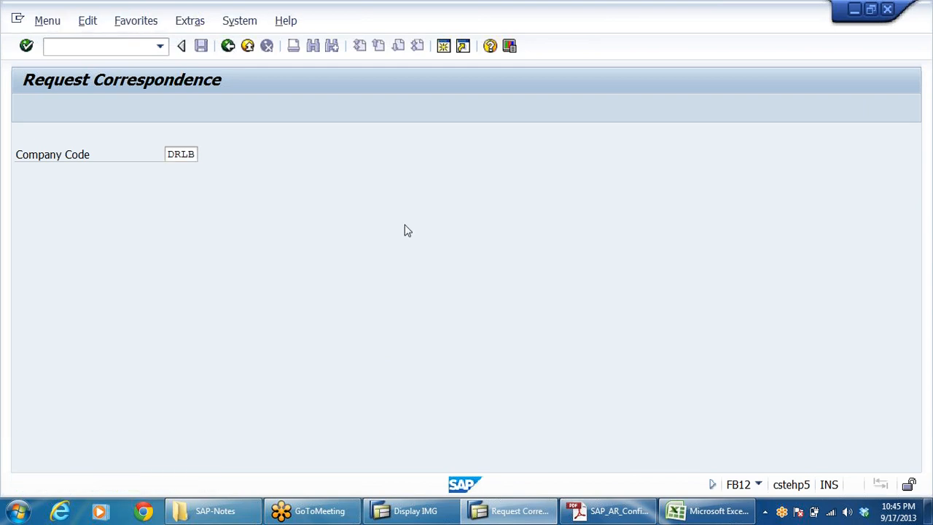
left_click(195, 277)
double_click(195, 277)
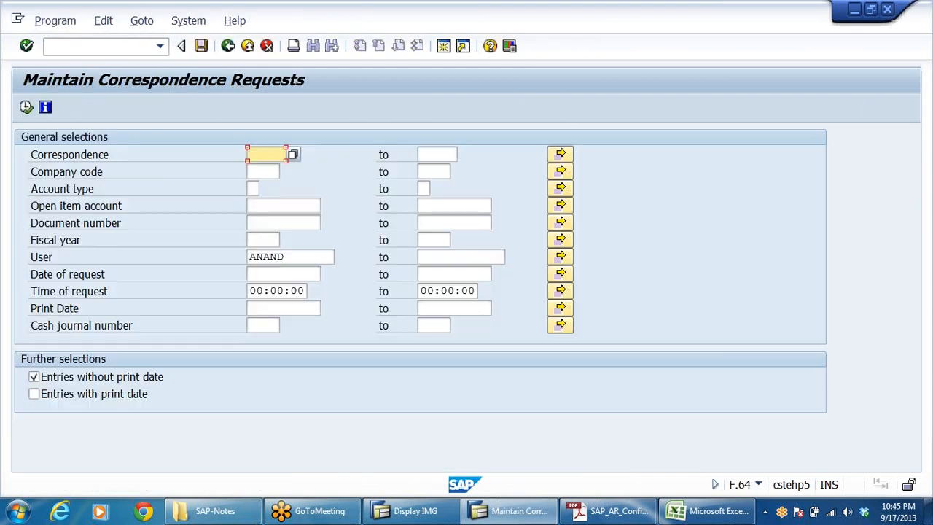
left_click(266, 154)
left_click(269, 168)
left_click(266, 154)
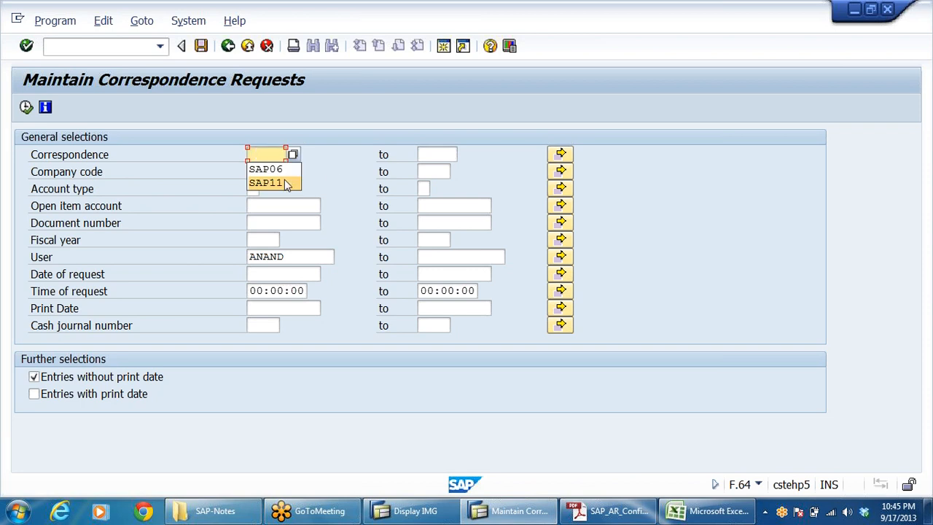
left_click(266, 183)
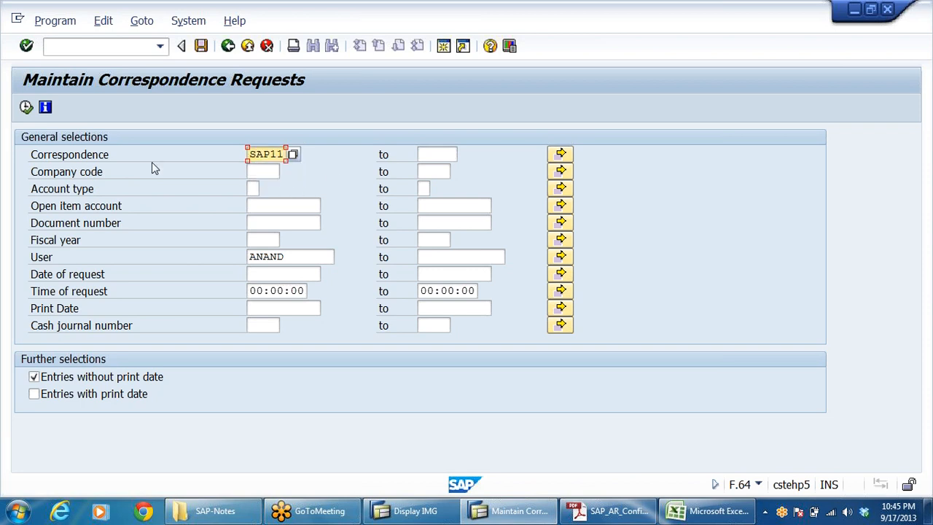
left_click(262, 171)
left_click(272, 185)
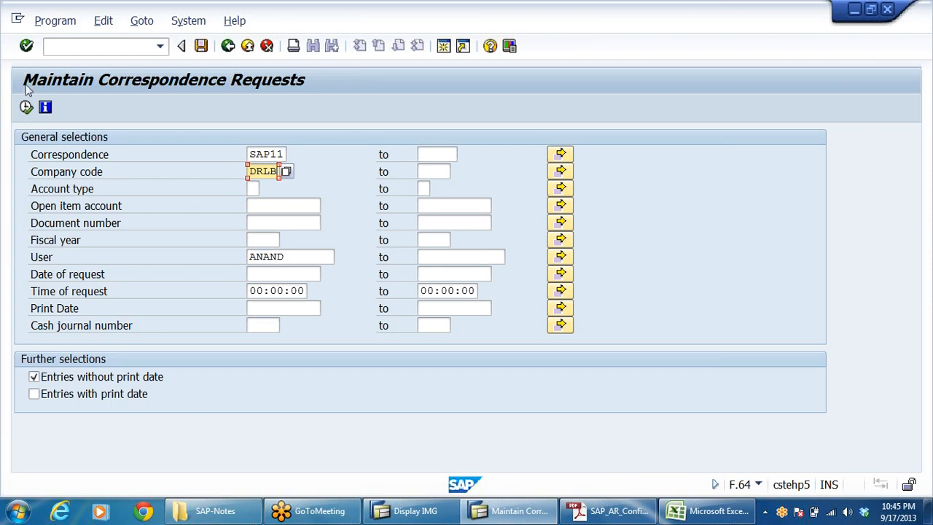
left_click(26, 107)
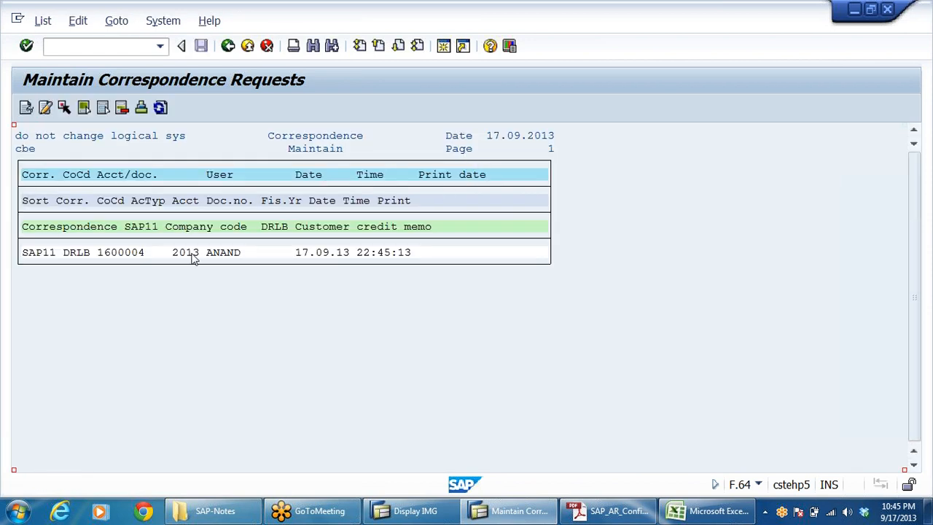
Open the print preview of the listed credit memo request with output device LP01.
left_click(126, 255)
double_click(126, 255)
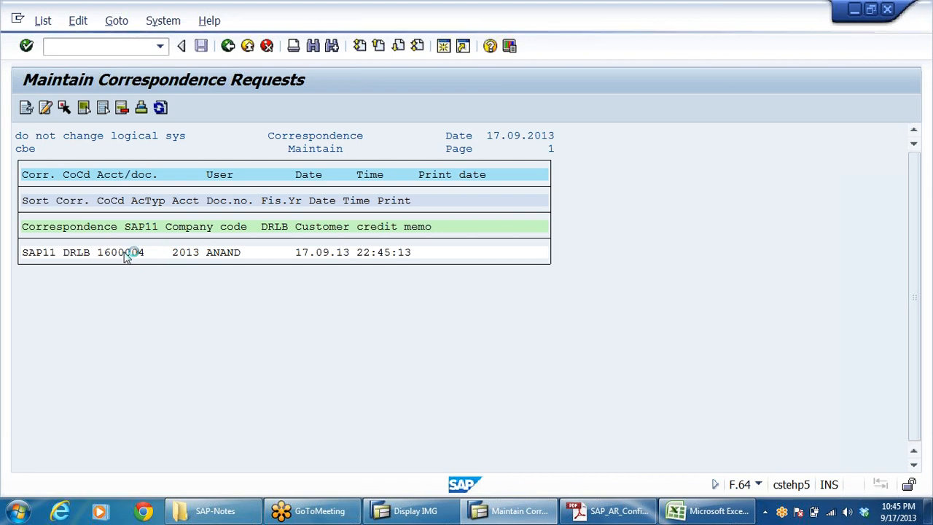
key("Return")
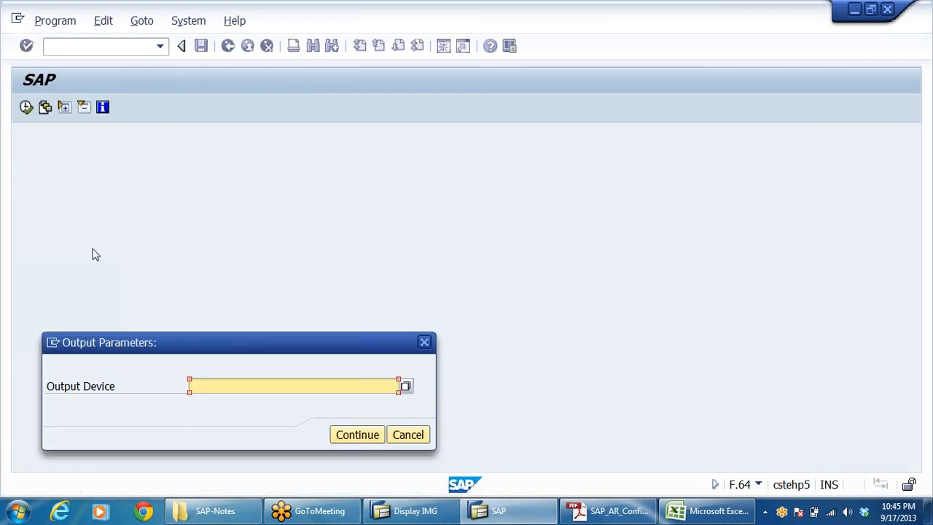
left_click(218, 385)
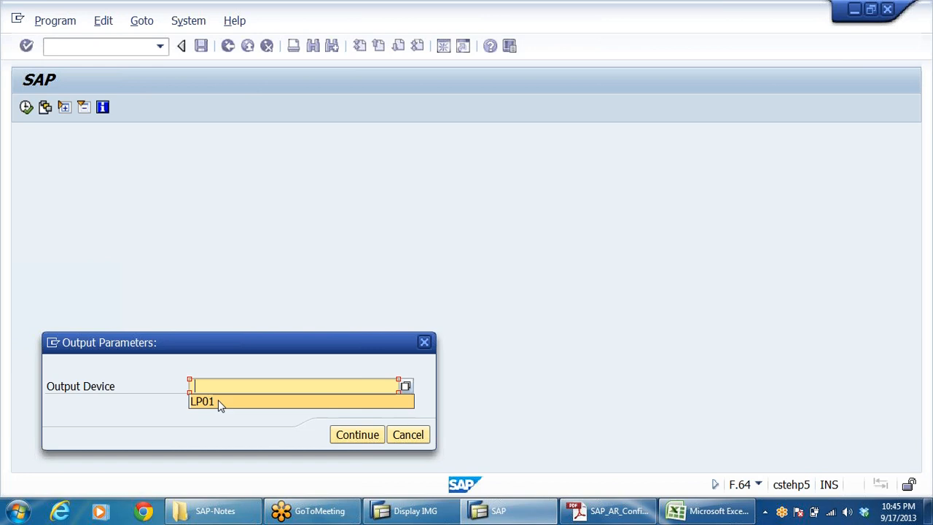
left_click(219, 402)
left_click(345, 436)
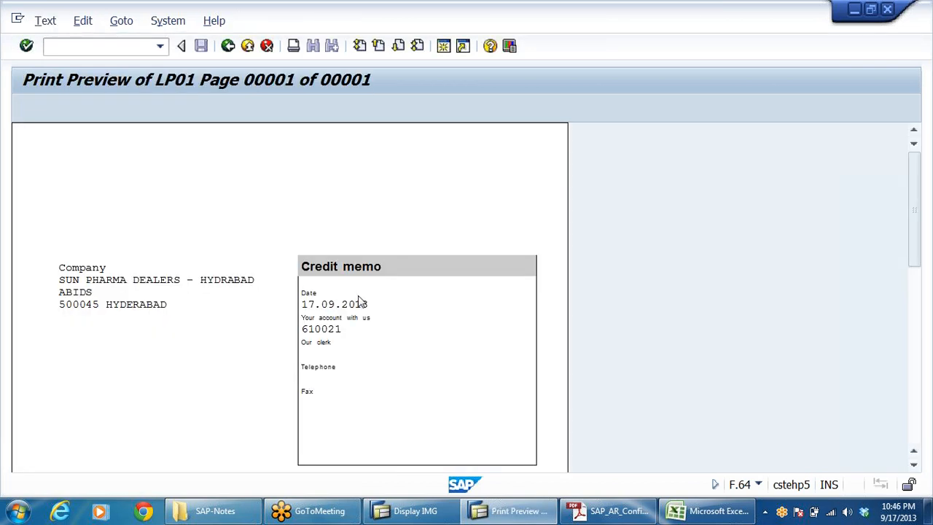
Examine the credit memo letter's header, text and item line in the preview, and return to the SAP Easy Access menu.
scroll(361, 306, "down", 6)
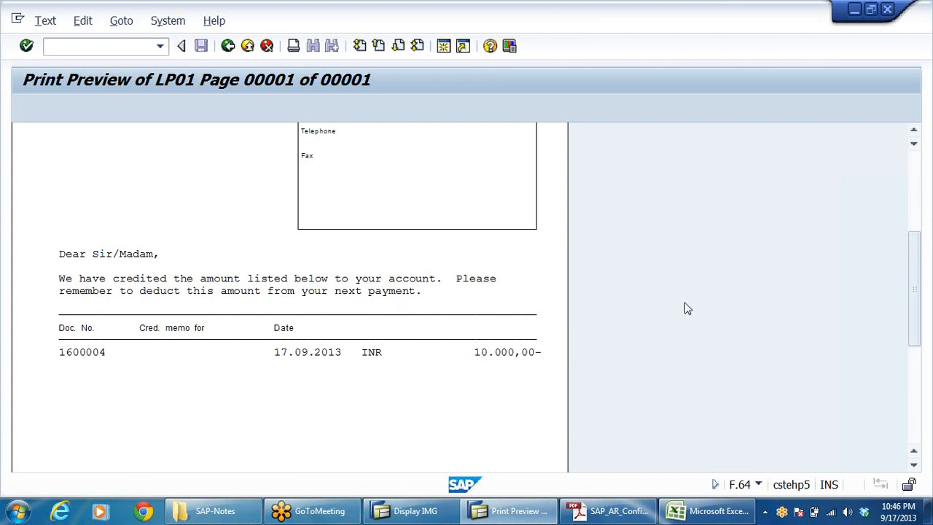
scroll(267, 378, "down", 5)
scroll(289, 343, "up", 5)
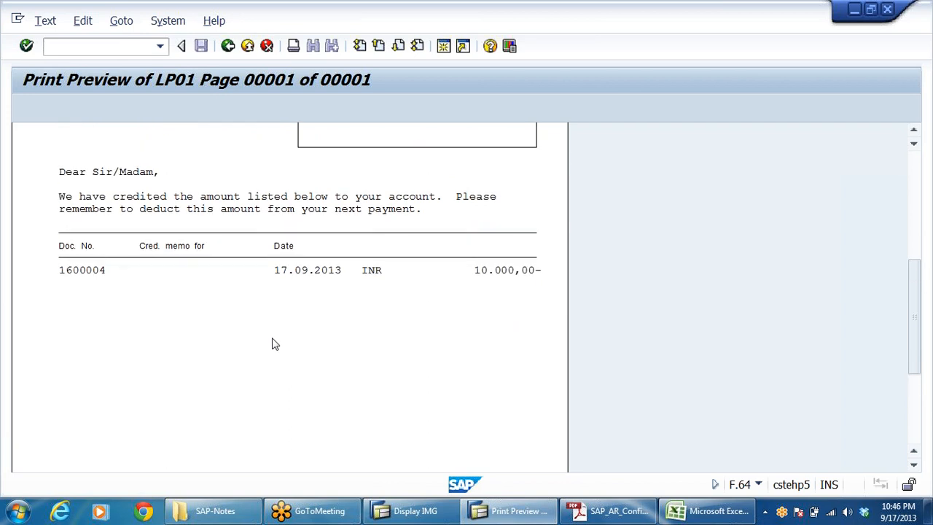
scroll(267, 363, "up", 5)
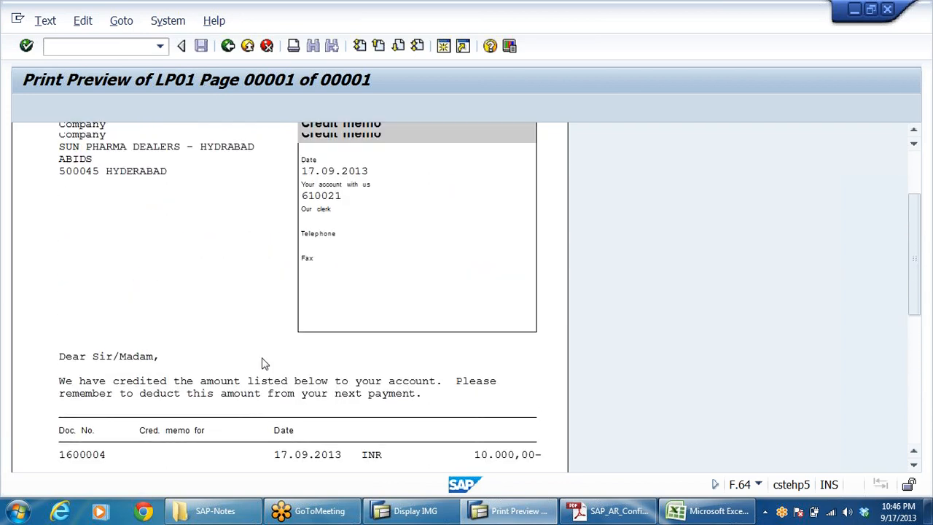
left_click(251, 47)
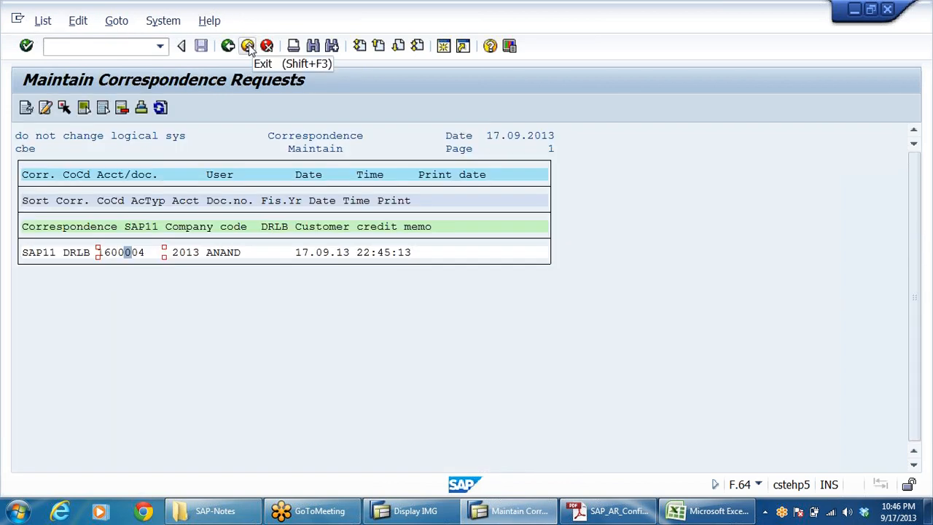
left_click(248, 47)
left_click(249, 46)
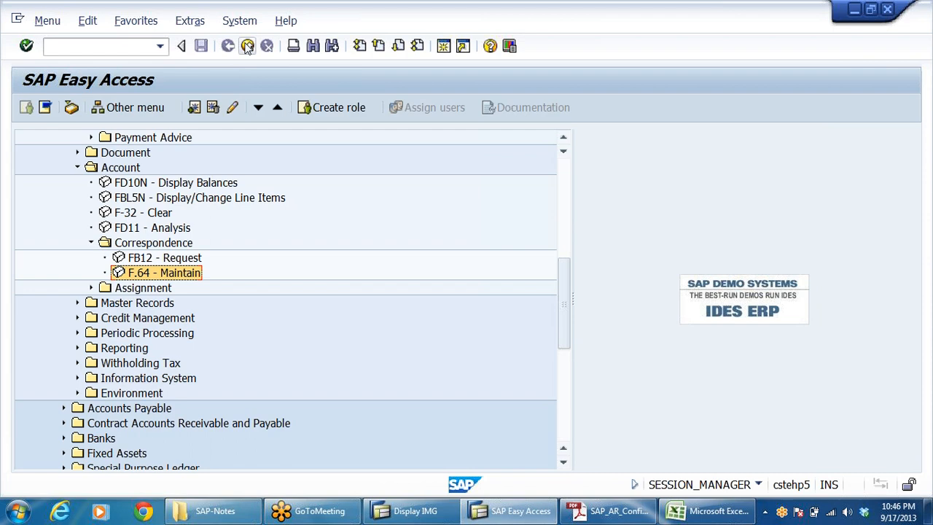
Display the customer's balances in FD10N for company code DRLB and fiscal year 2013, and open the line items behind the period 6 balance.
scroll(261, 258, "up", 1)
double_click(208, 244)
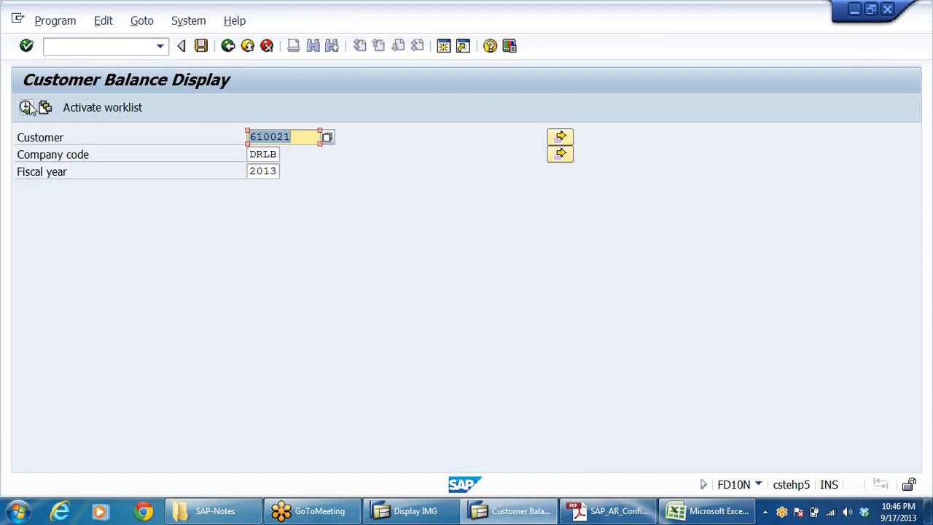
left_click(26, 107)
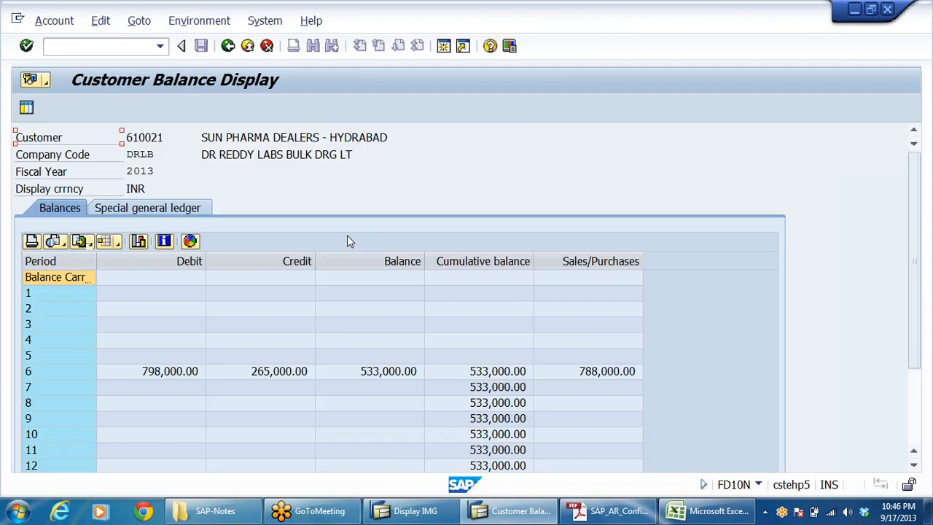
scroll(393, 332, "down", 2)
double_click(389, 311)
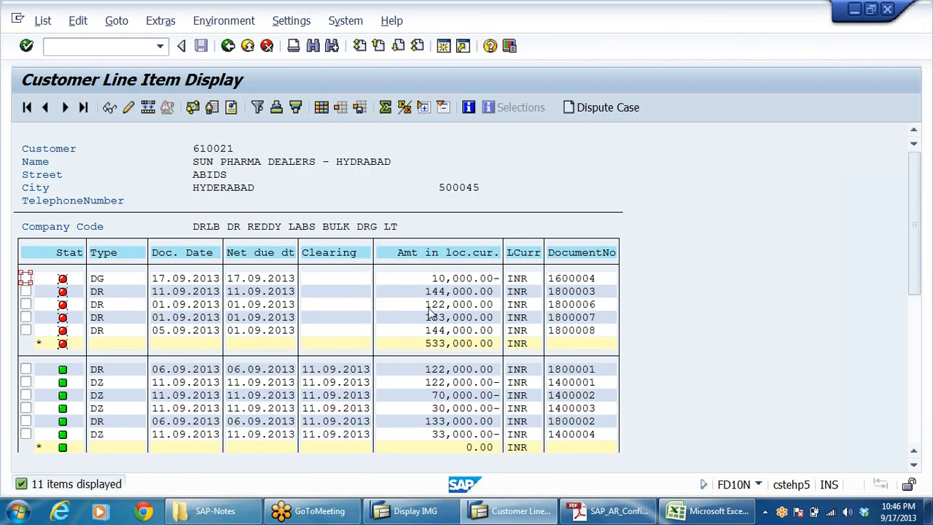
Check the open DG credit memo item against the DR invoice items, and exit the balance display to the SAP Easy Access menu.
left_click(455, 278)
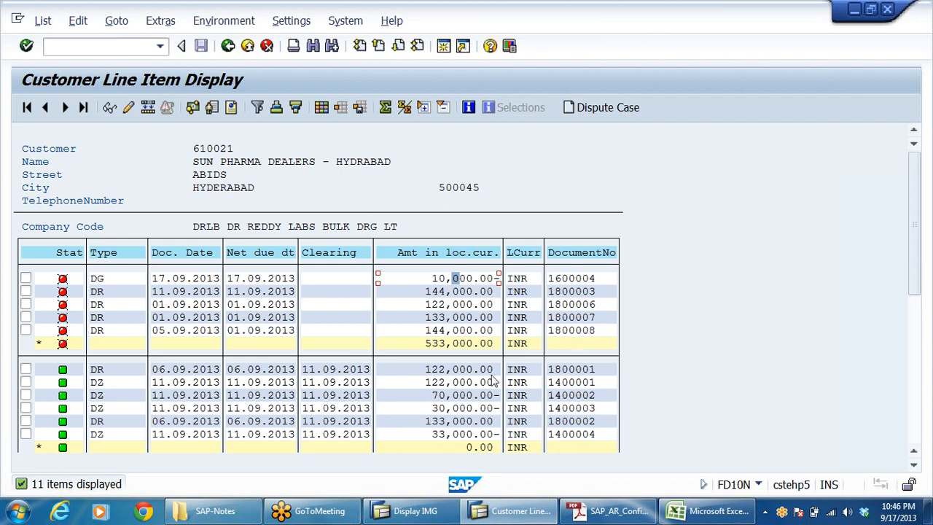
left_click(441, 292)
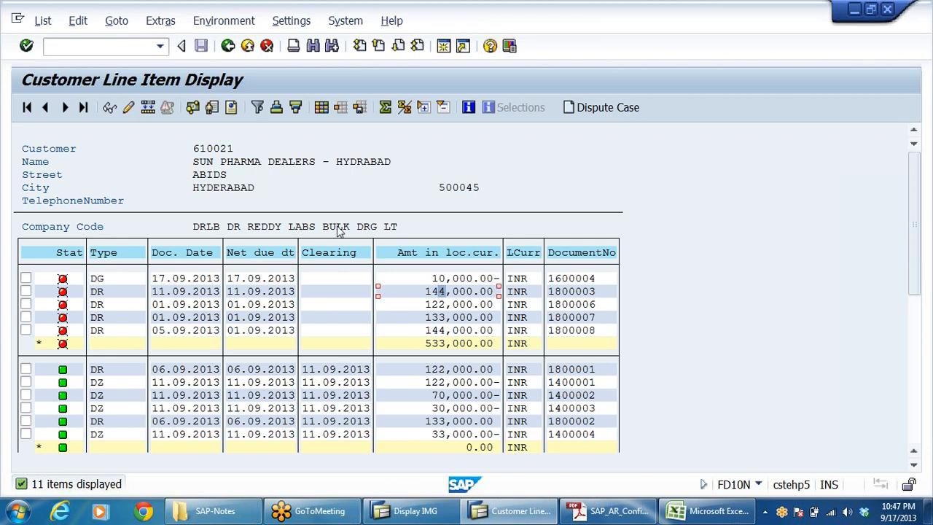
left_click(247, 46)
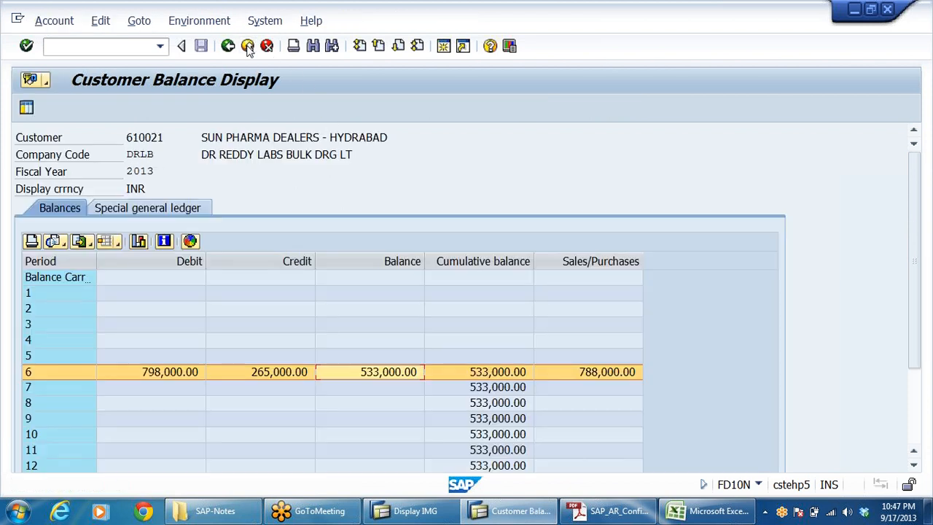
left_click(248, 46)
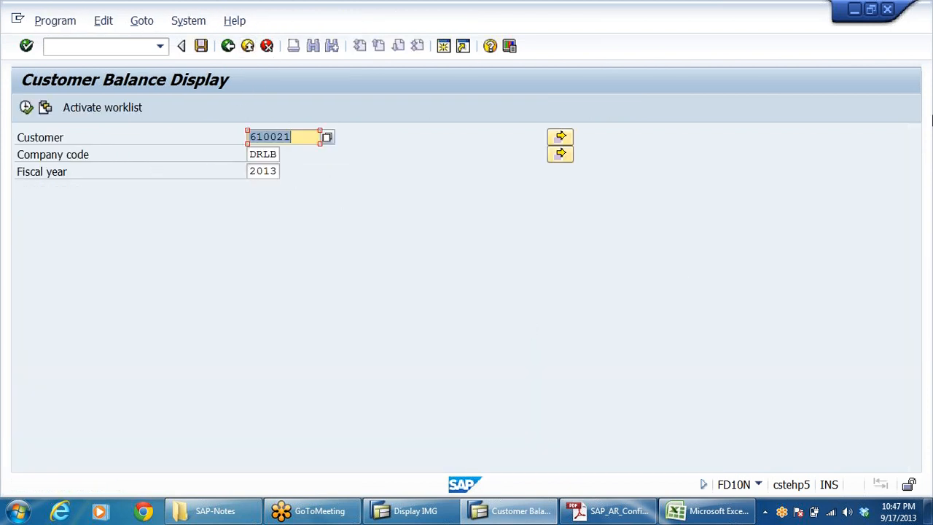
left_click(229, 46)
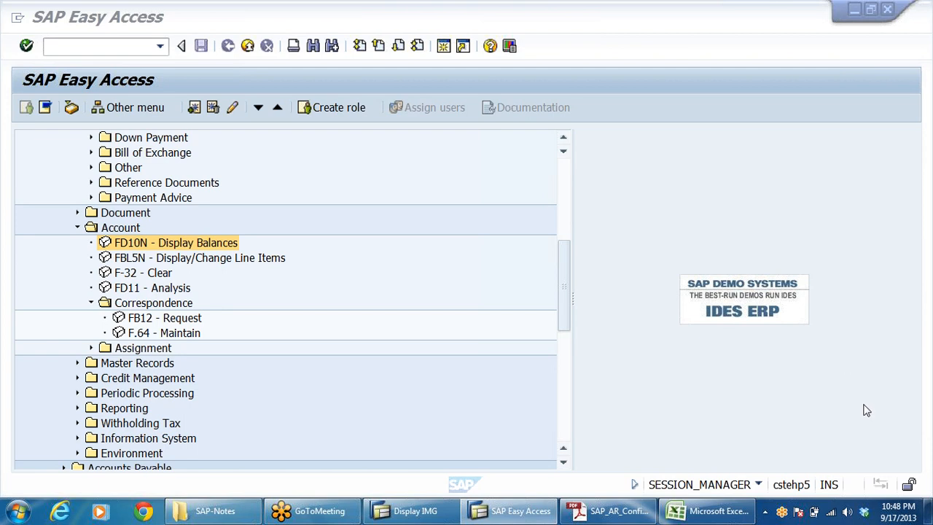
Raise the computer's speaker volume to its maximum and close the volume control.
left_click(851, 512)
left_click_drag(862, 387, 847, 337)
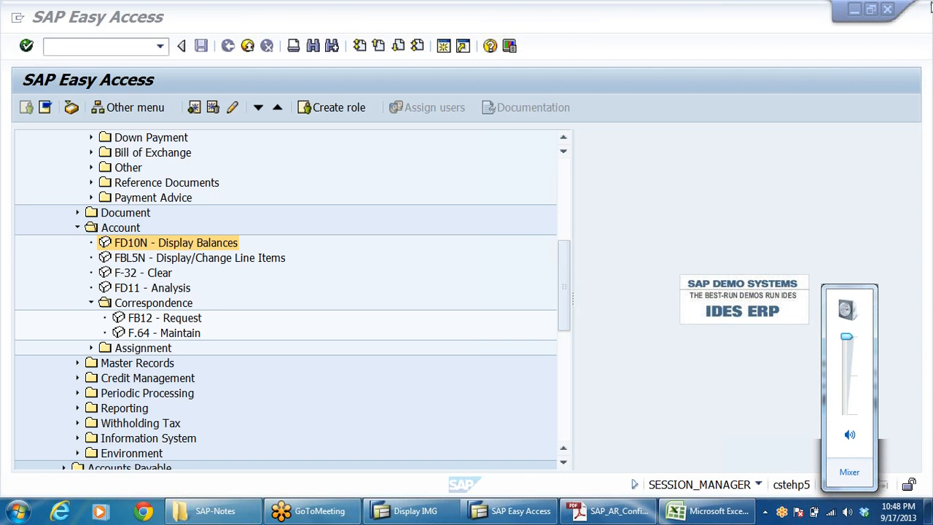
left_click(661, 72)
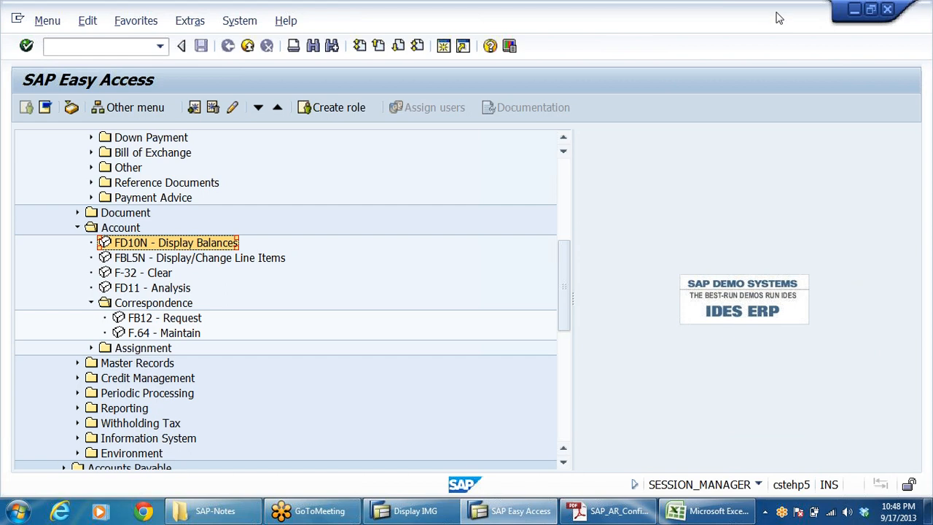